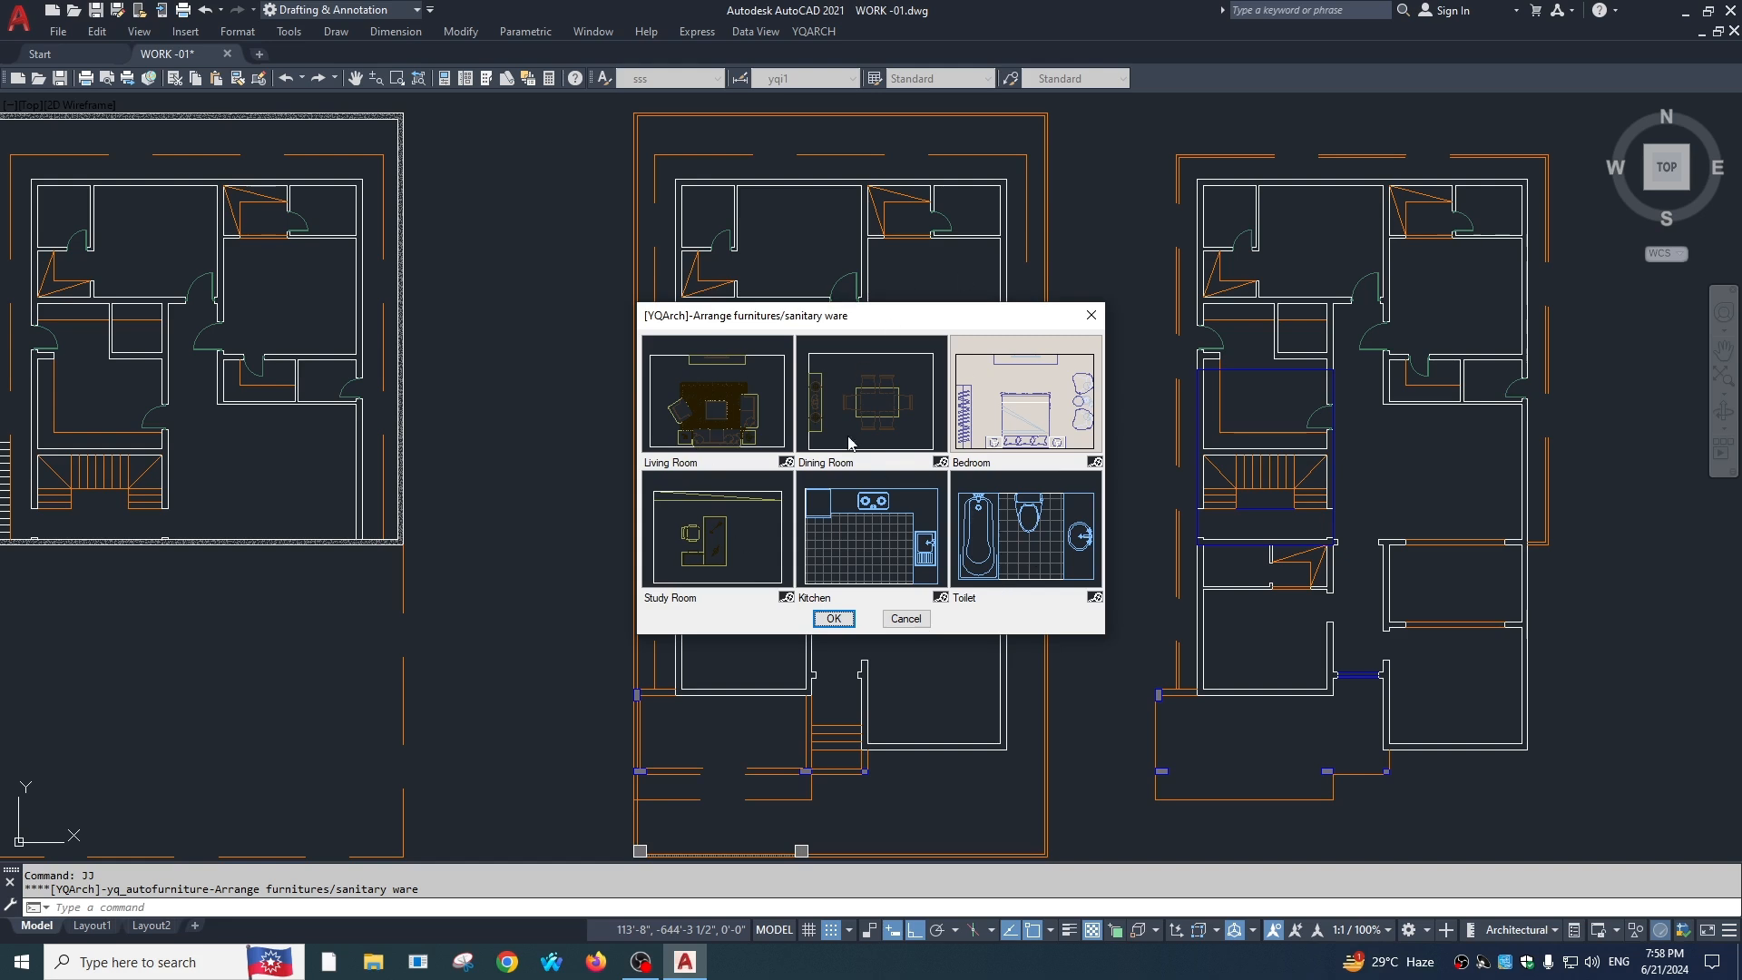
Step: Arrange Living Room furniture in the middle plan's room right of the staircase, with the sofa on the left and the TV cabinet against the right wall
{"action": "left_click", "coordinate": [710, 426]}
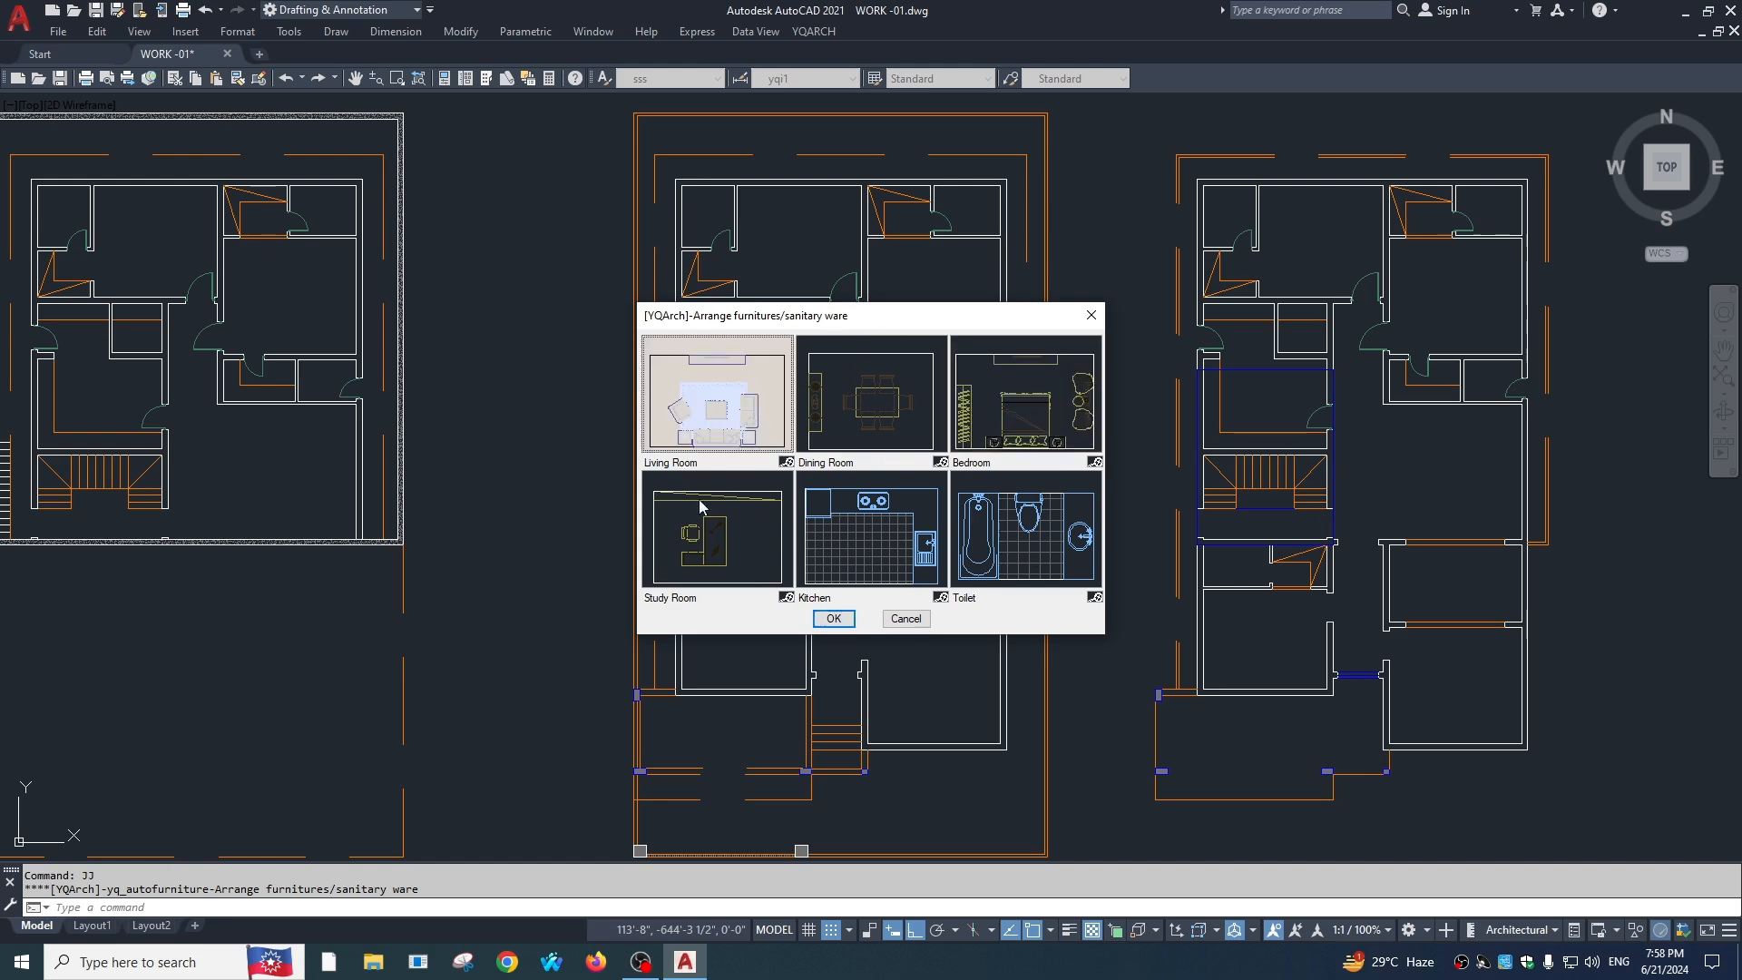
{"action": "left_click", "coordinate": [832, 618]}
{"action": "scroll", "coordinate": [950, 474], "scroll_direction": "up", "scroll_amount": 4}
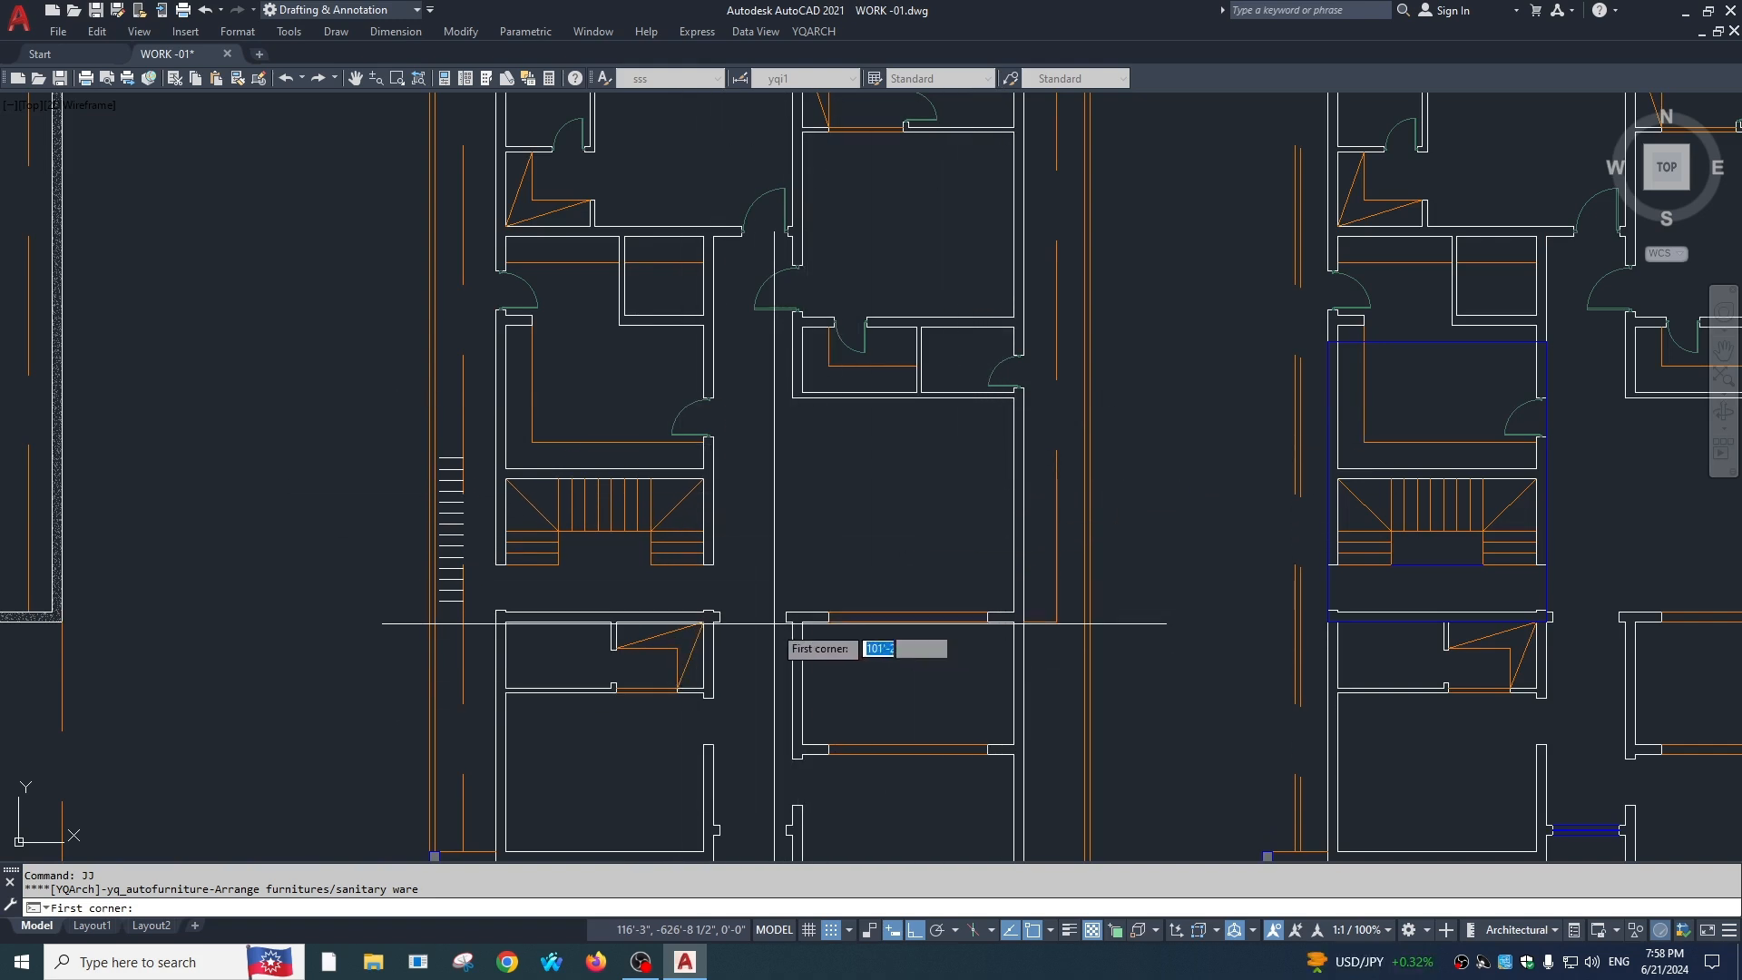
{"action": "left_click", "coordinate": [1023, 390]}
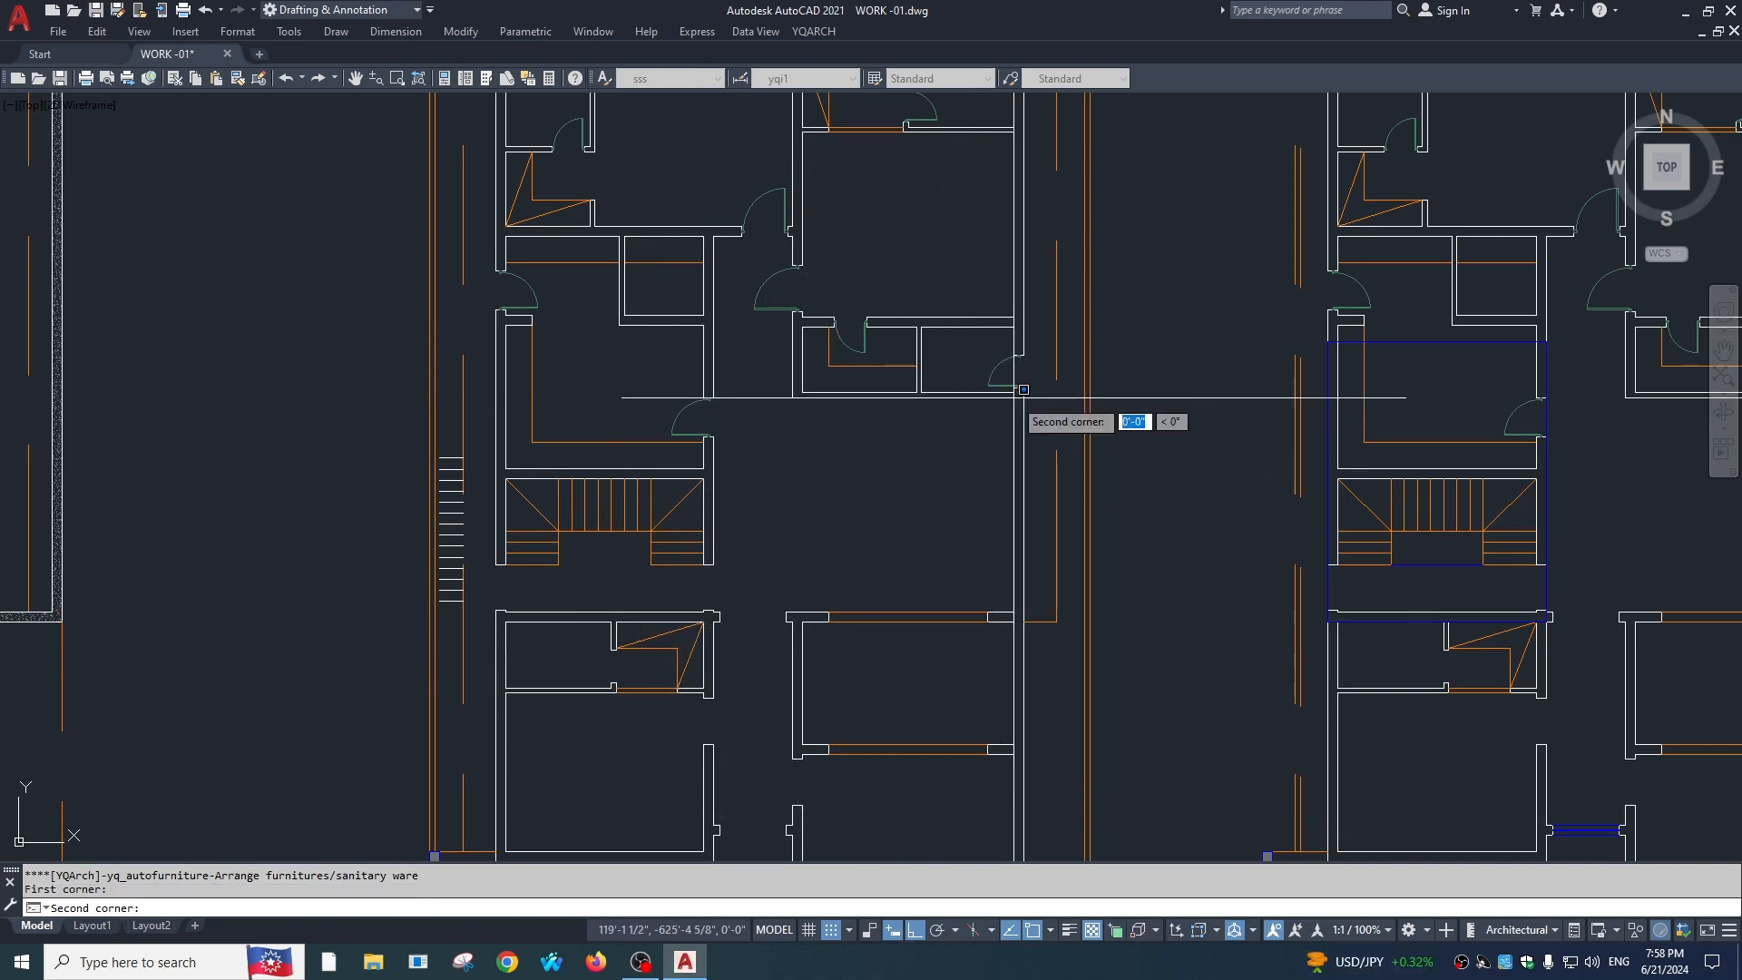
{"action": "left_click", "coordinate": [788, 612]}
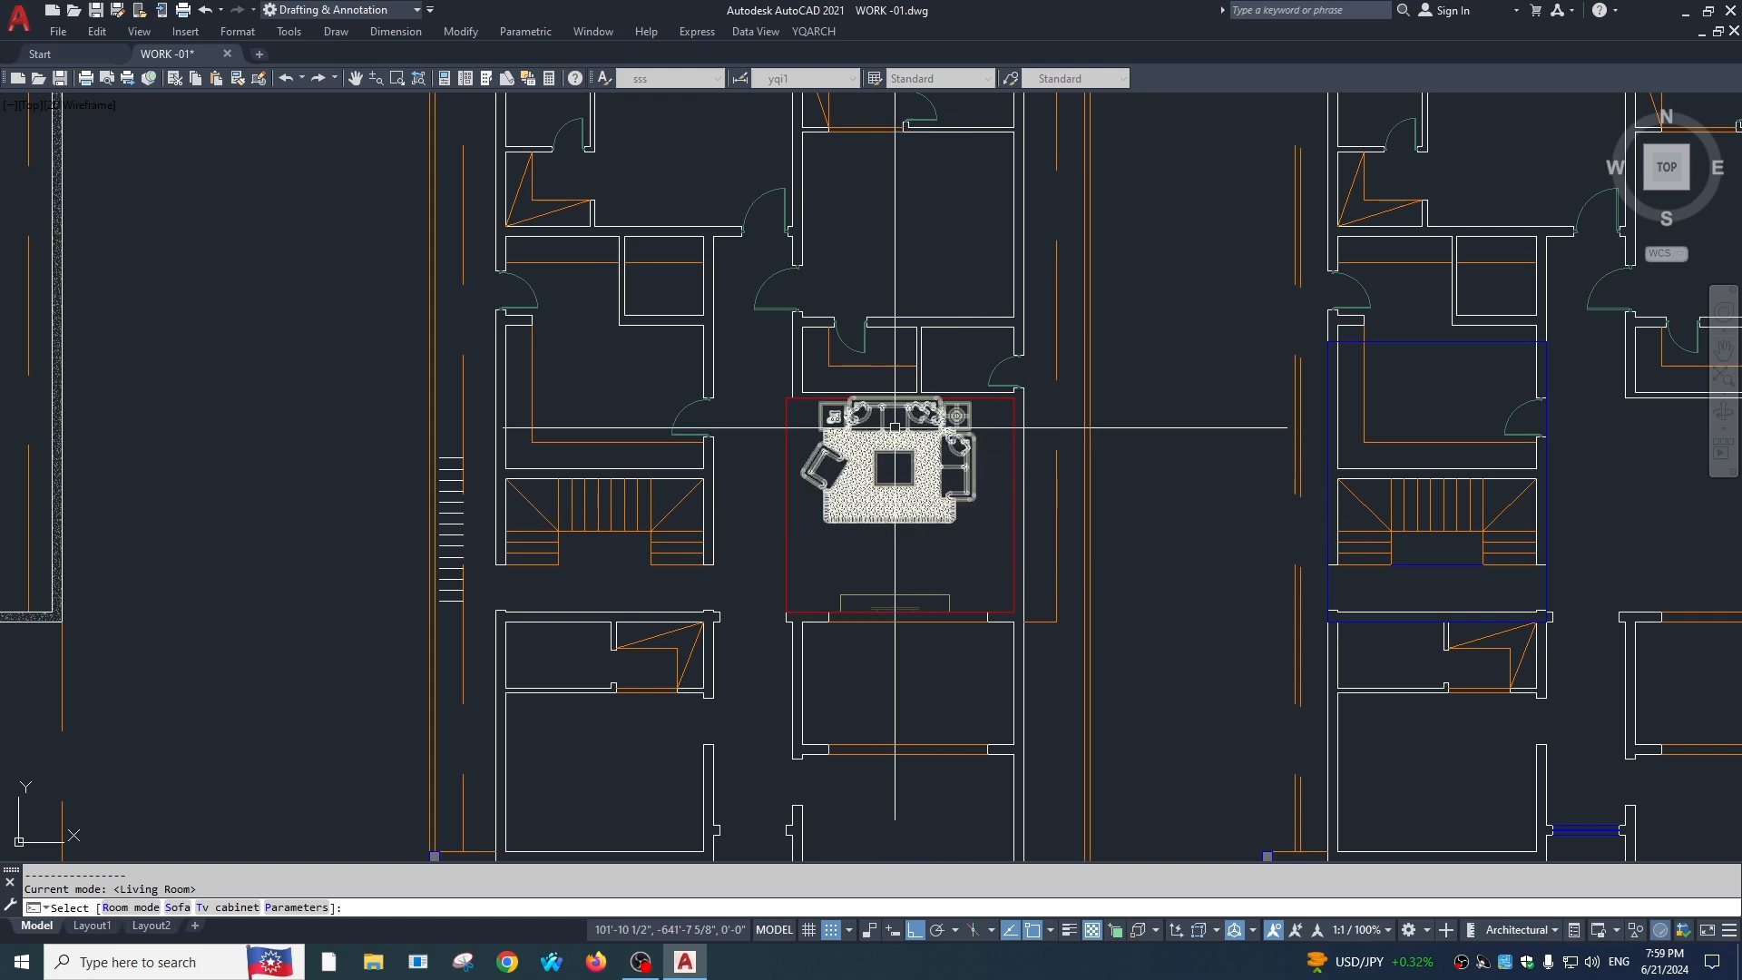
{"action": "left_click", "coordinate": [841, 503]}
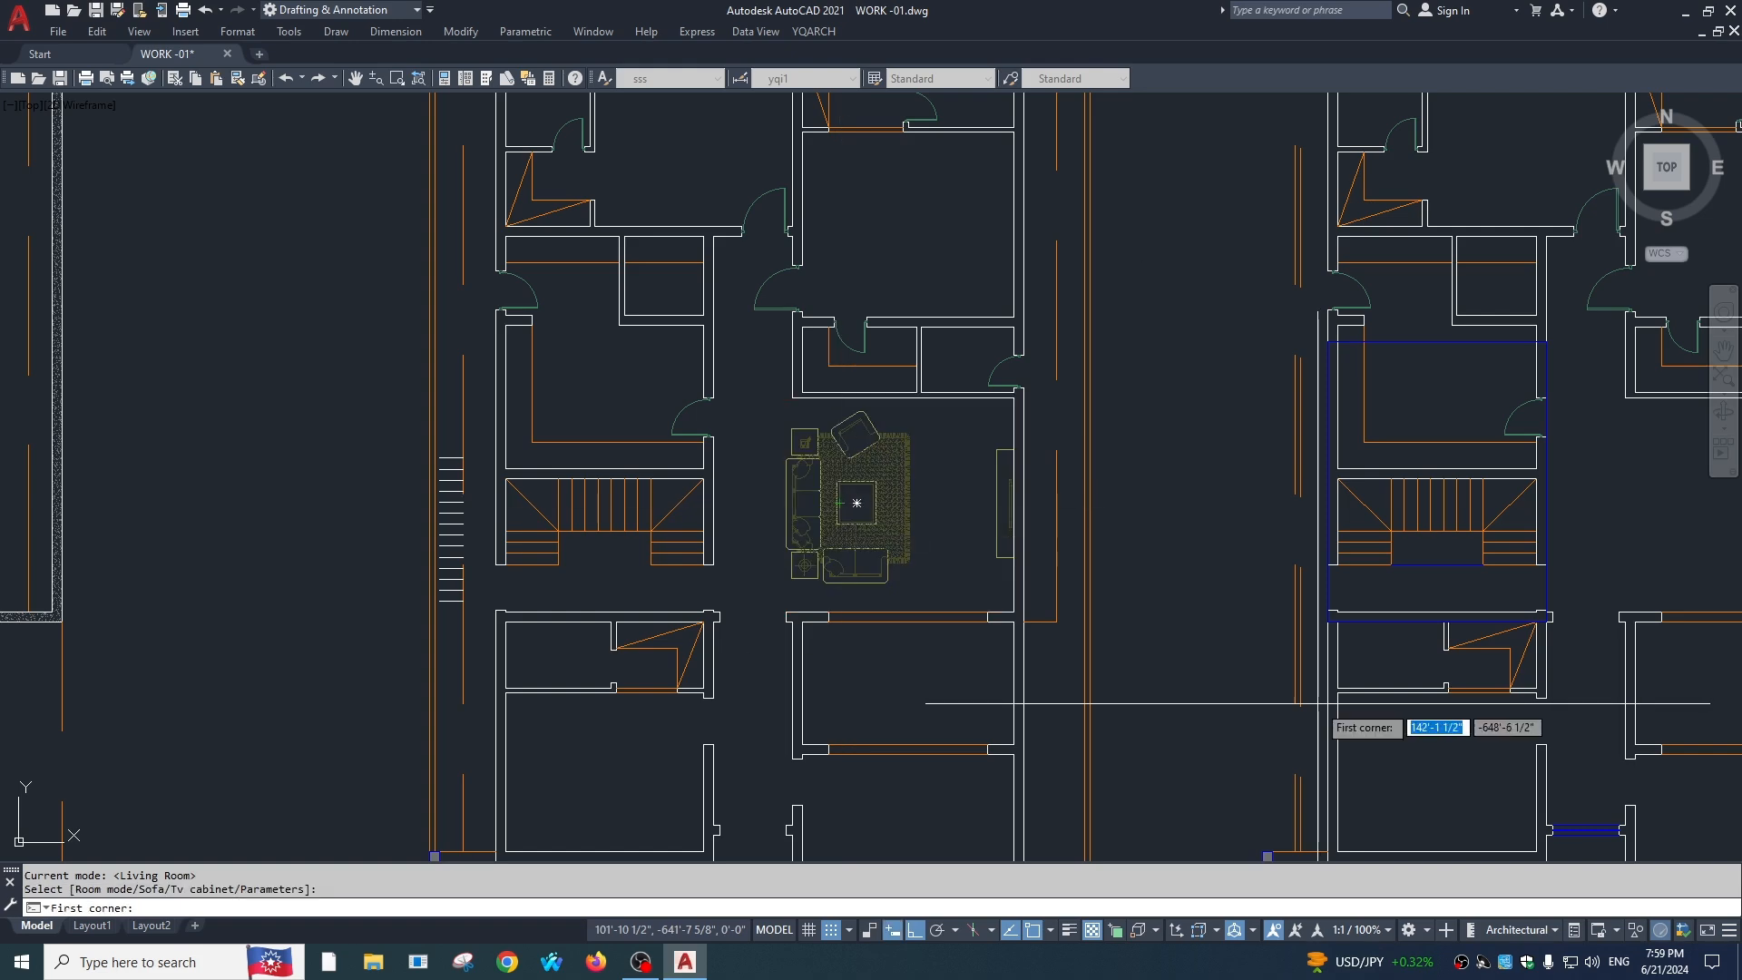
{"action": "key", "text": "Escape"}
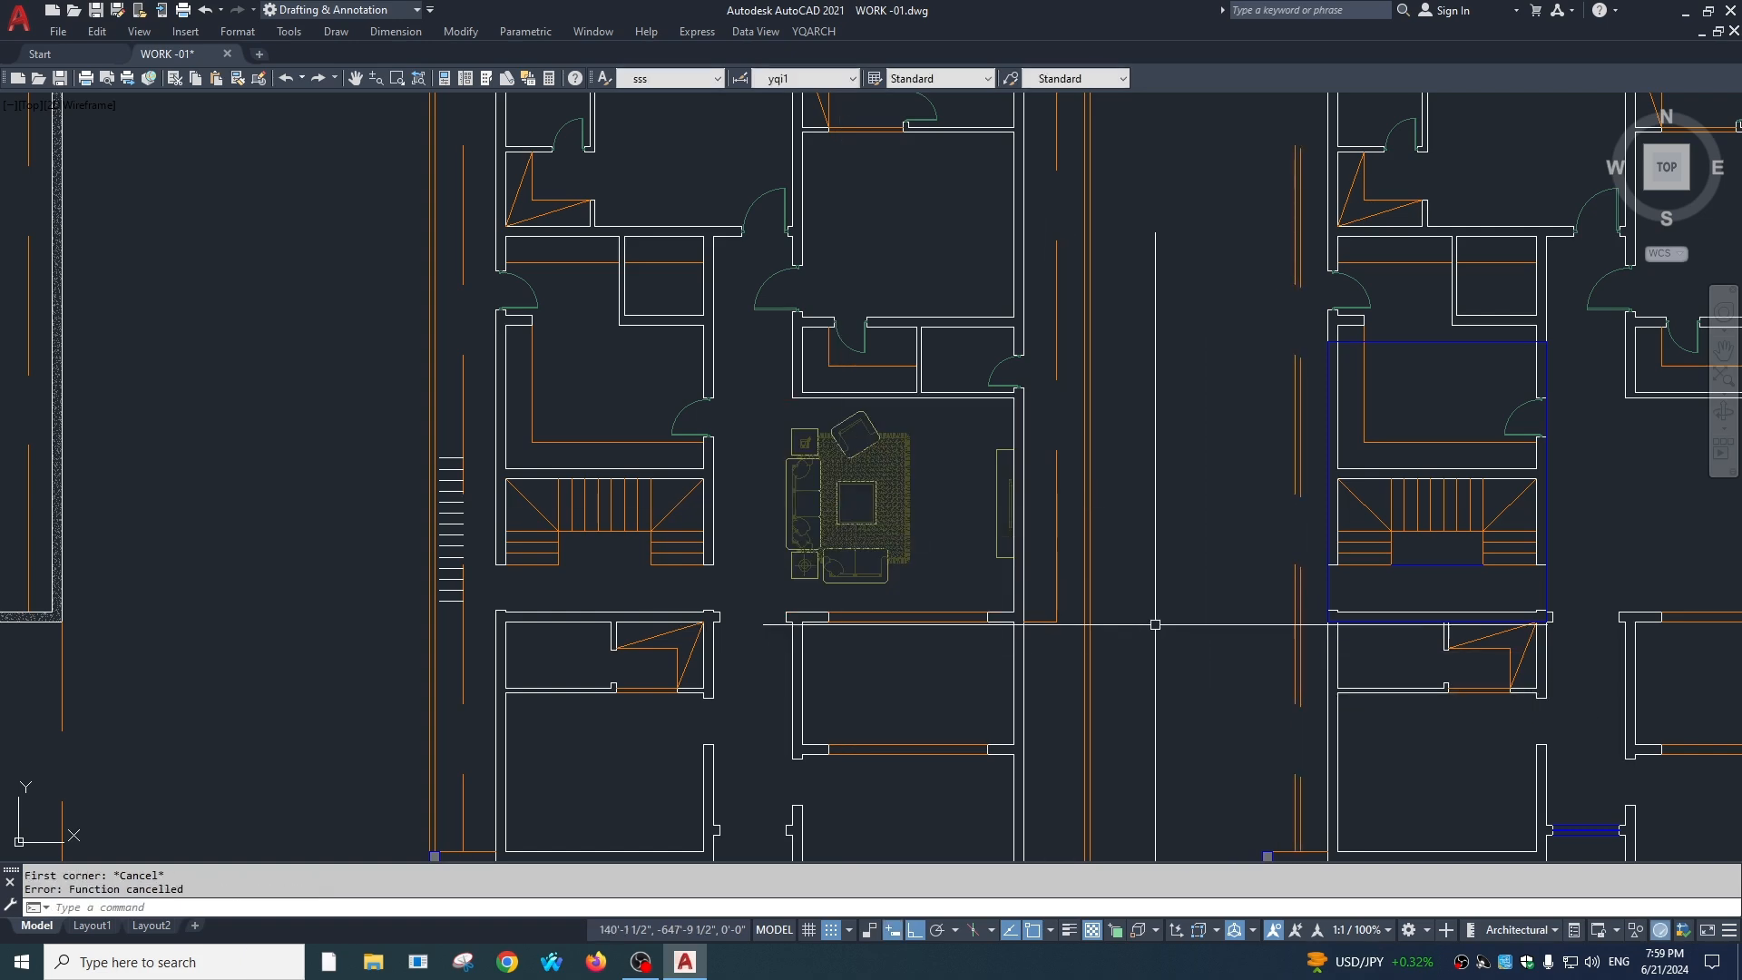
Step: Arrange Dining Room furniture in the room below the living room, placing the cupboard along its left wall
{"action": "scroll", "coordinate": [844, 556], "scroll_direction": "up", "scroll_amount": 4}
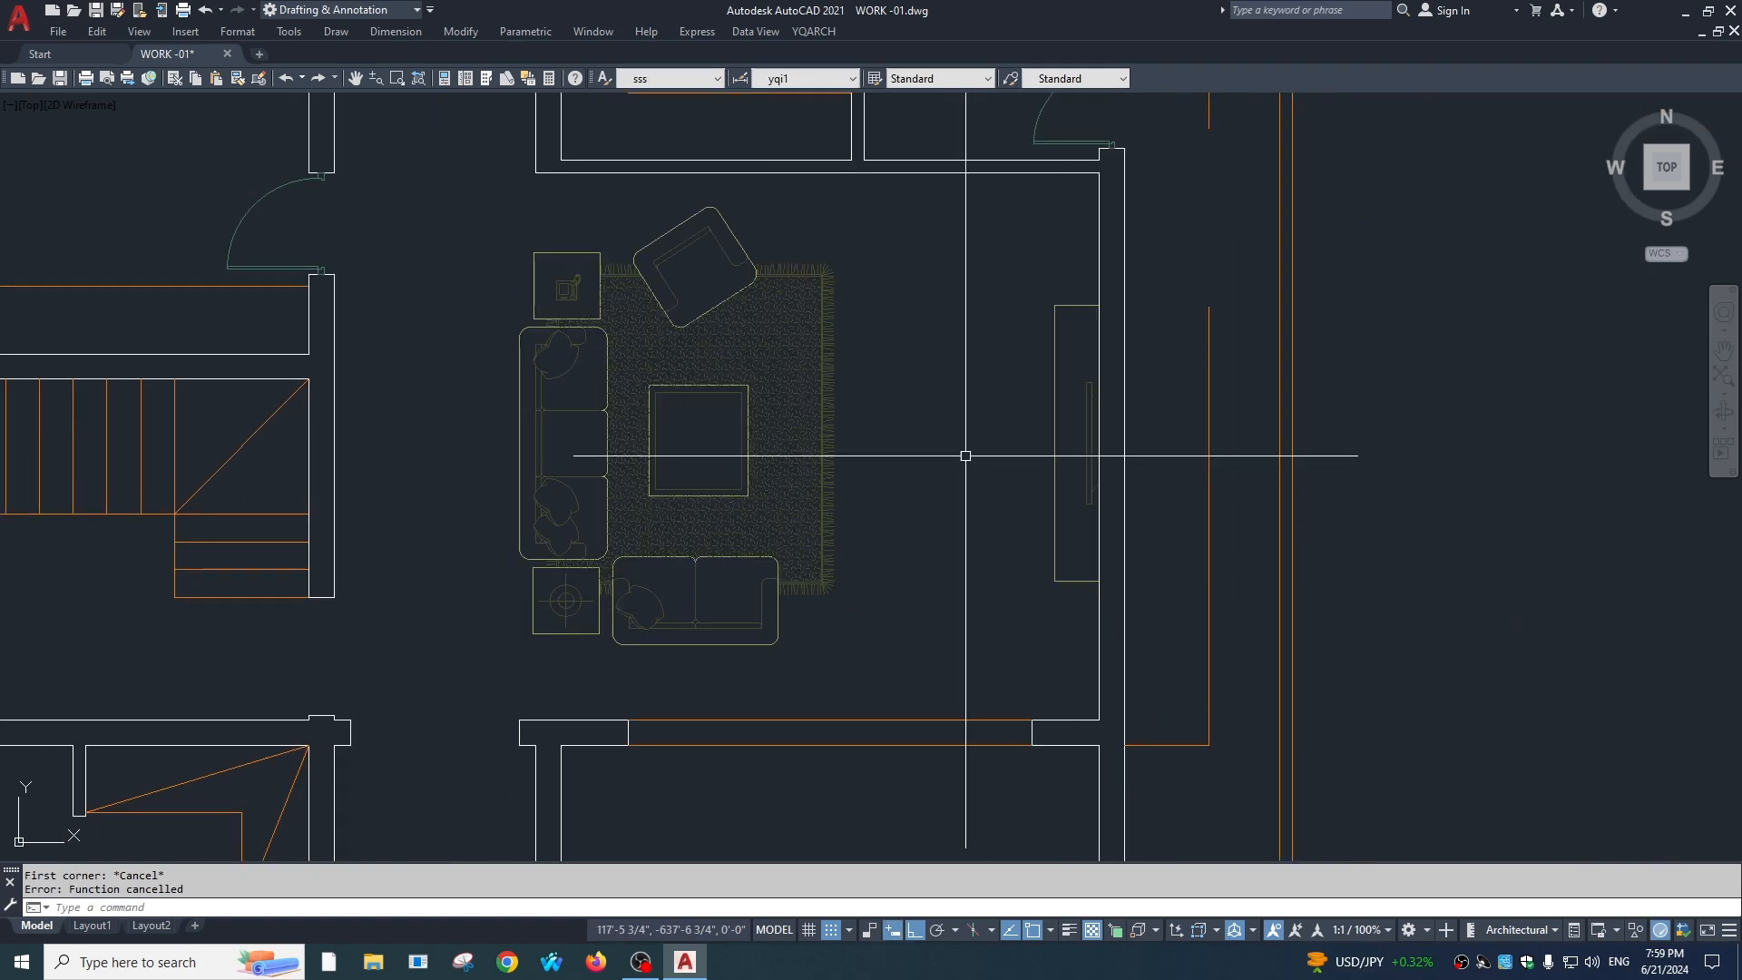
{"action": "scroll", "coordinate": [1016, 462], "scroll_direction": "down", "scroll_amount": 4}
{"action": "mouse_move", "coordinate": [1014, 461]}
{"action": "middle_mouse_down"}
{"action": "mouse_move", "coordinate": [965, 424]}
{"action": "mouse_move", "coordinate": [967, 462]}
{"action": "middle_mouse_up"}
{"action": "scroll", "coordinate": [975, 462], "scroll_direction": "down", "scroll_amount": 5}
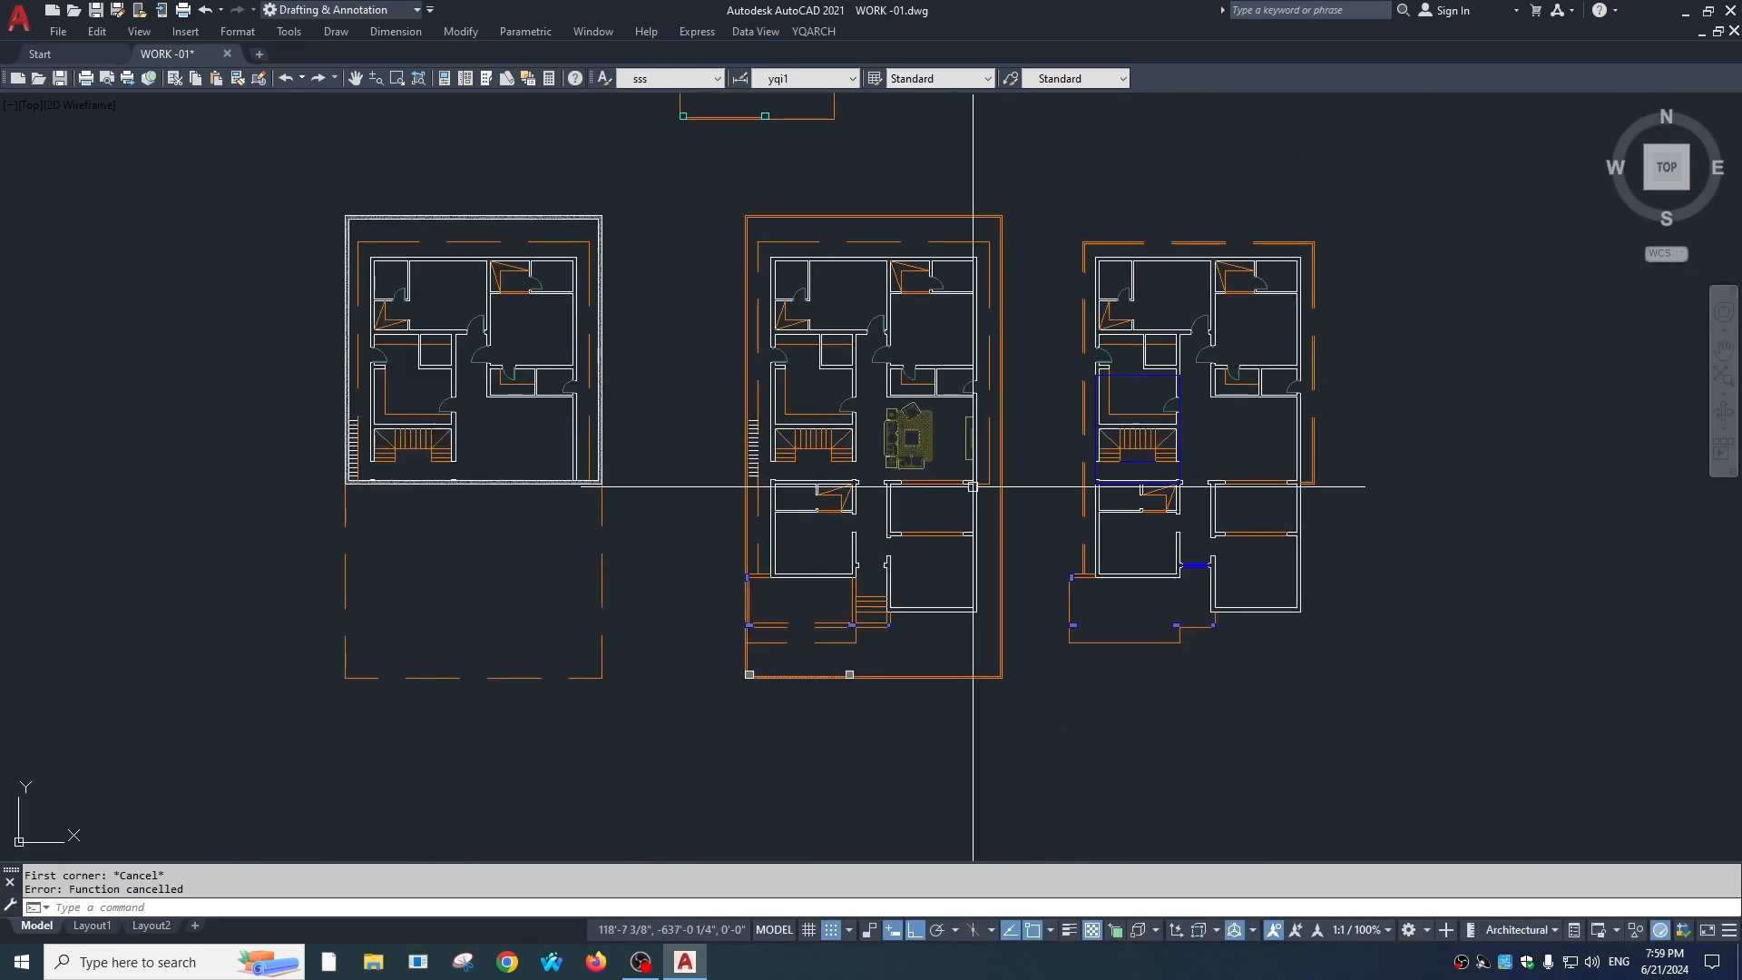
{"action": "type", "text": "jj"}
{"action": "key", "text": "Return"}
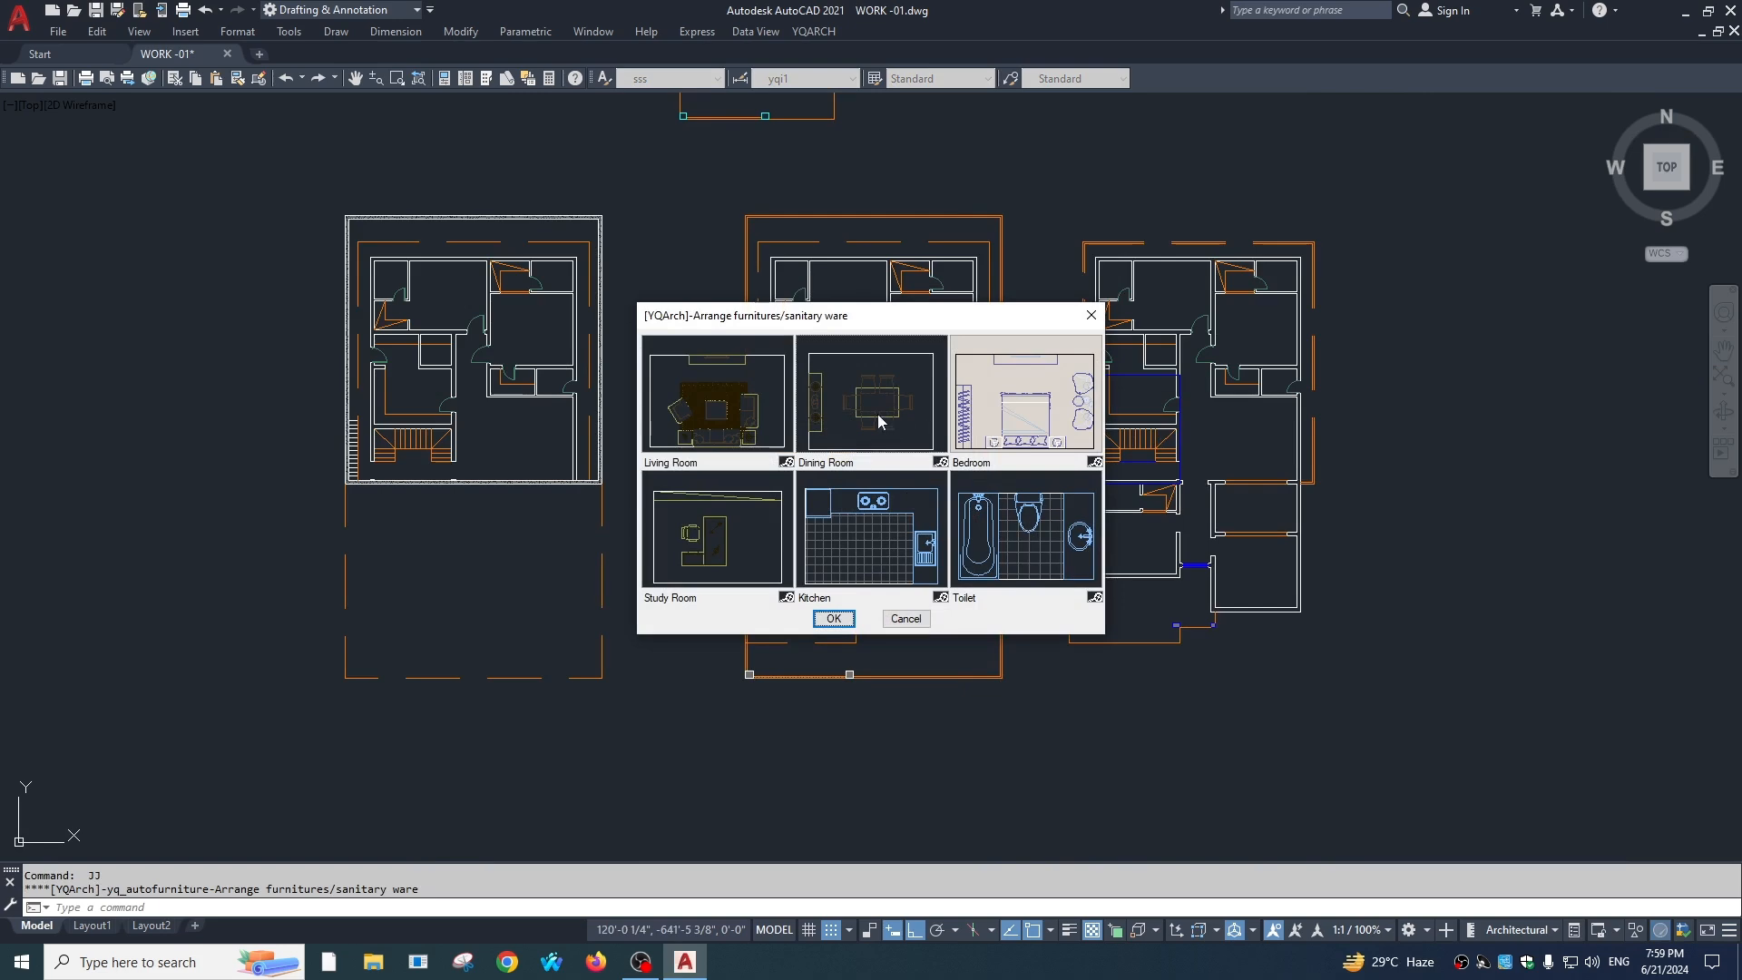
{"action": "left_click", "coordinate": [878, 418]}
{"action": "left_click", "coordinate": [833, 619]}
{"action": "scroll", "coordinate": [966, 536], "scroll_direction": "up", "scroll_amount": 4}
{"action": "left_click", "coordinate": [978, 436]}
{"action": "left_click", "coordinate": [768, 545]}
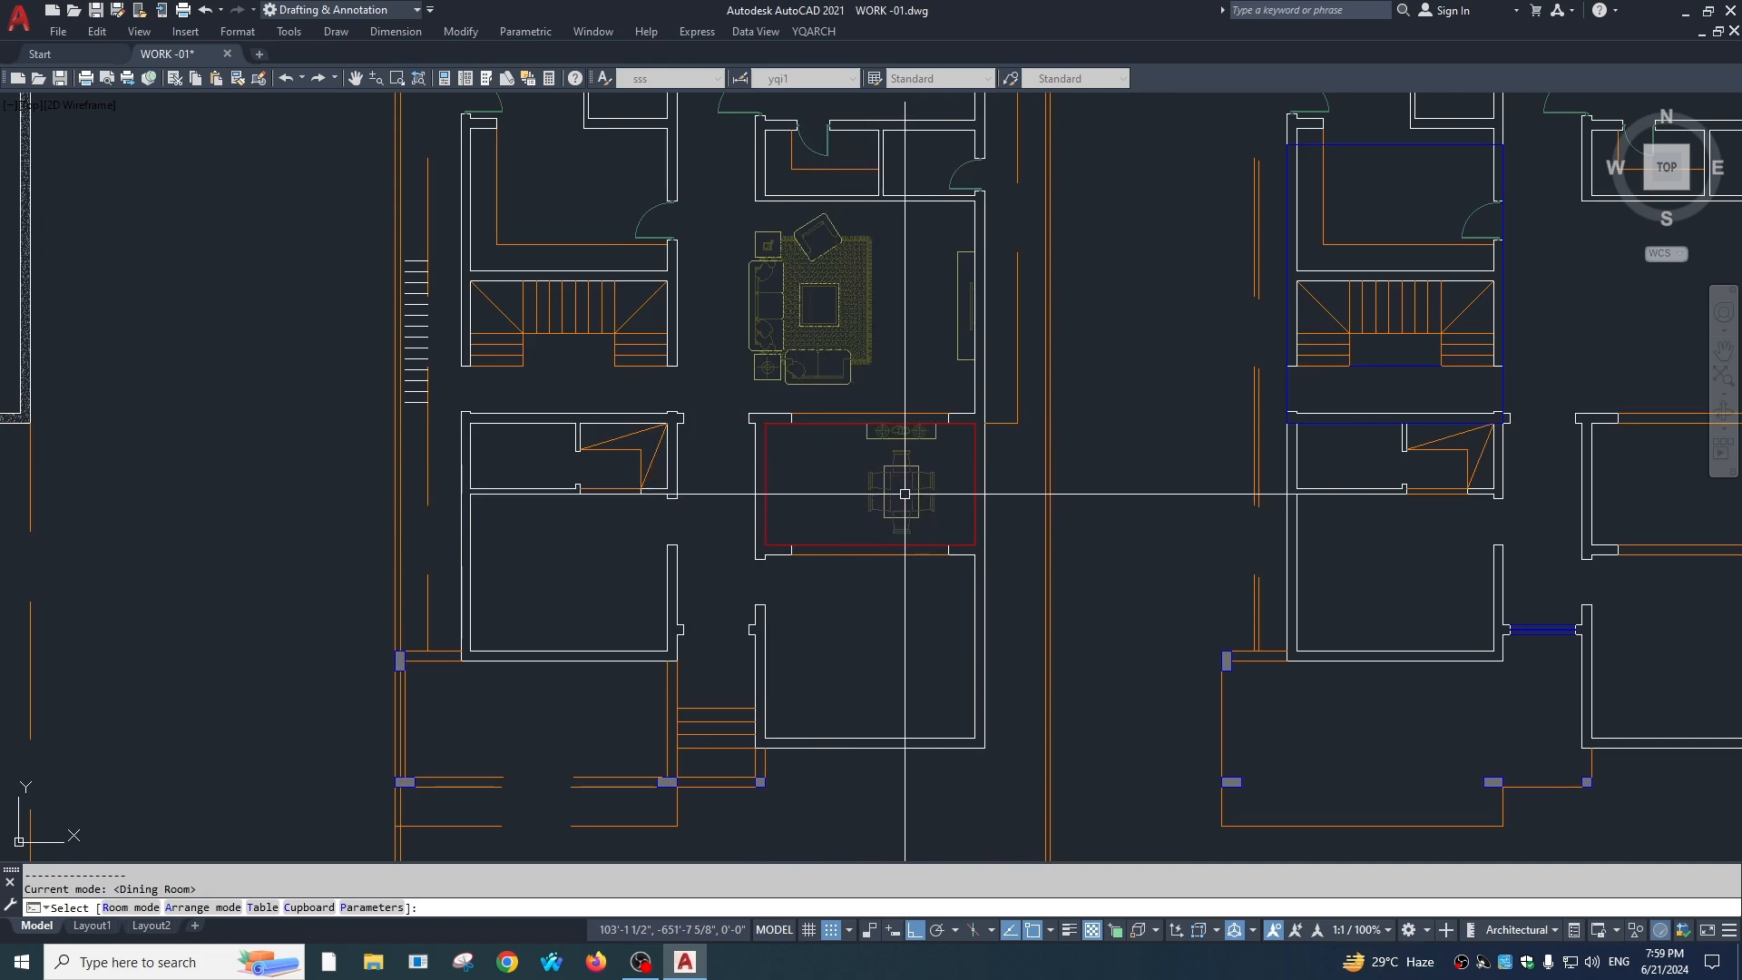
{"action": "left_click", "coordinate": [817, 486]}
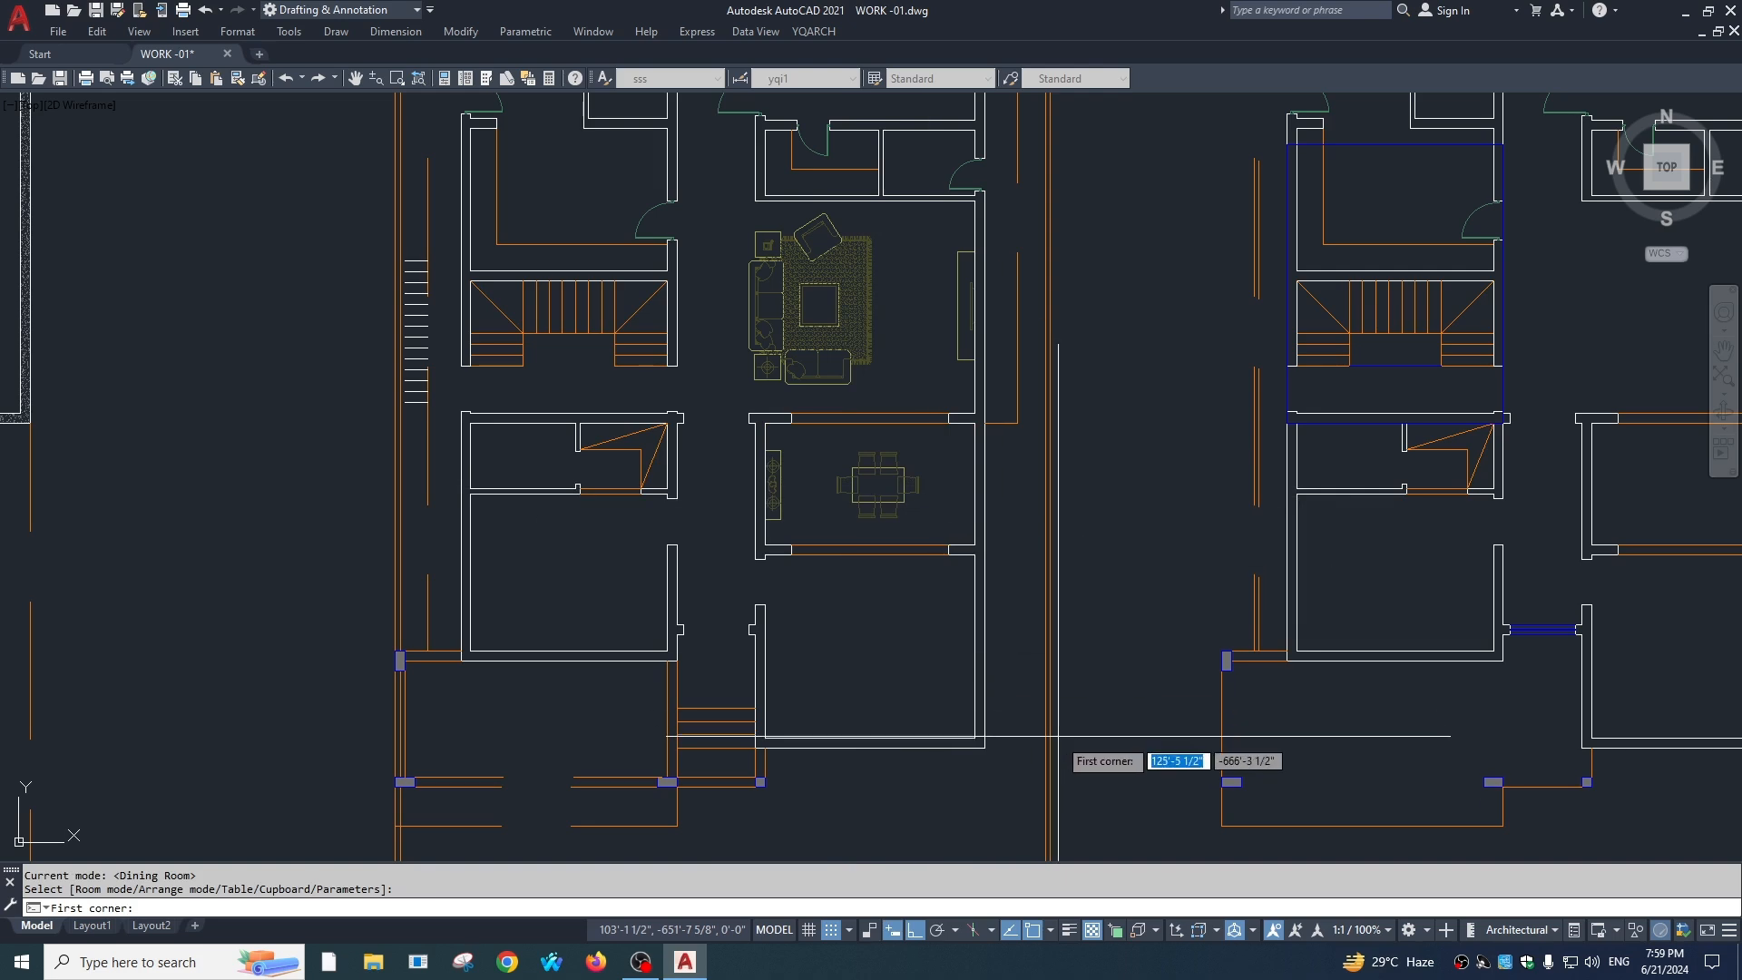
{"action": "middle_click_drag", "start_coordinate": [953, 650], "coordinate": [939, 592]}
{"action": "key", "text": "Escape"}
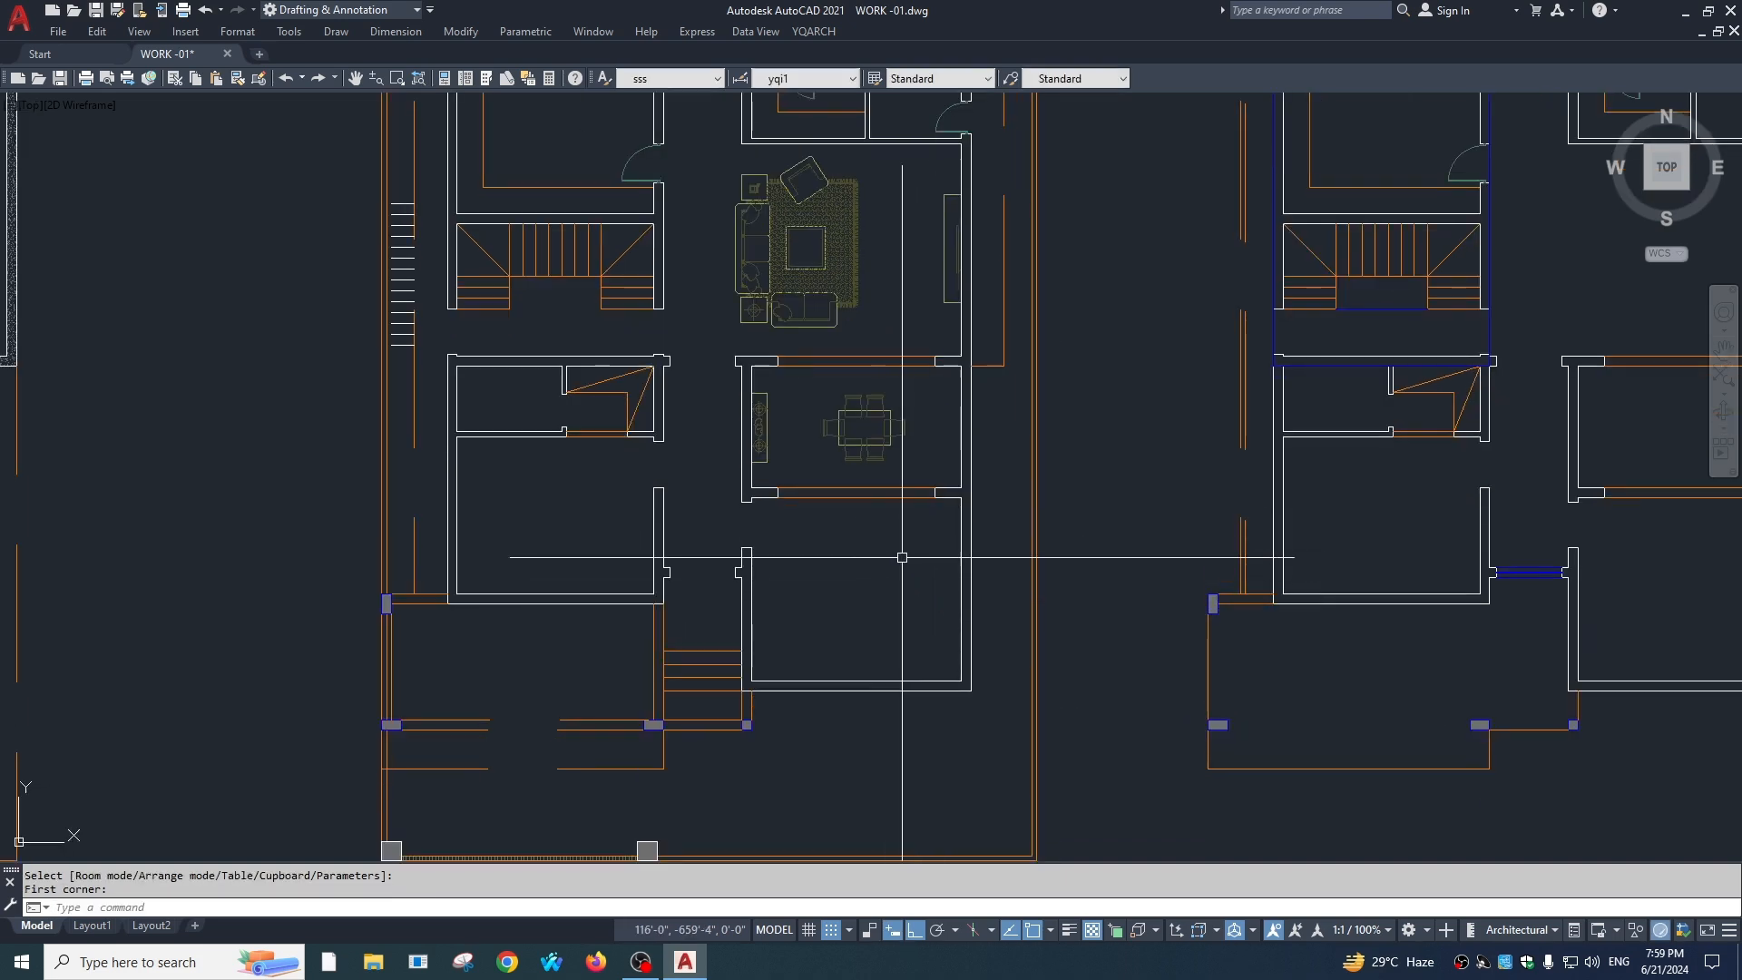
Step: Arrange Bedroom furniture in the room above the living room, with the bed against the right wall and the TV cabinet opposite
{"action": "scroll", "coordinate": [829, 443], "scroll_direction": "down", "scroll_amount": 2}
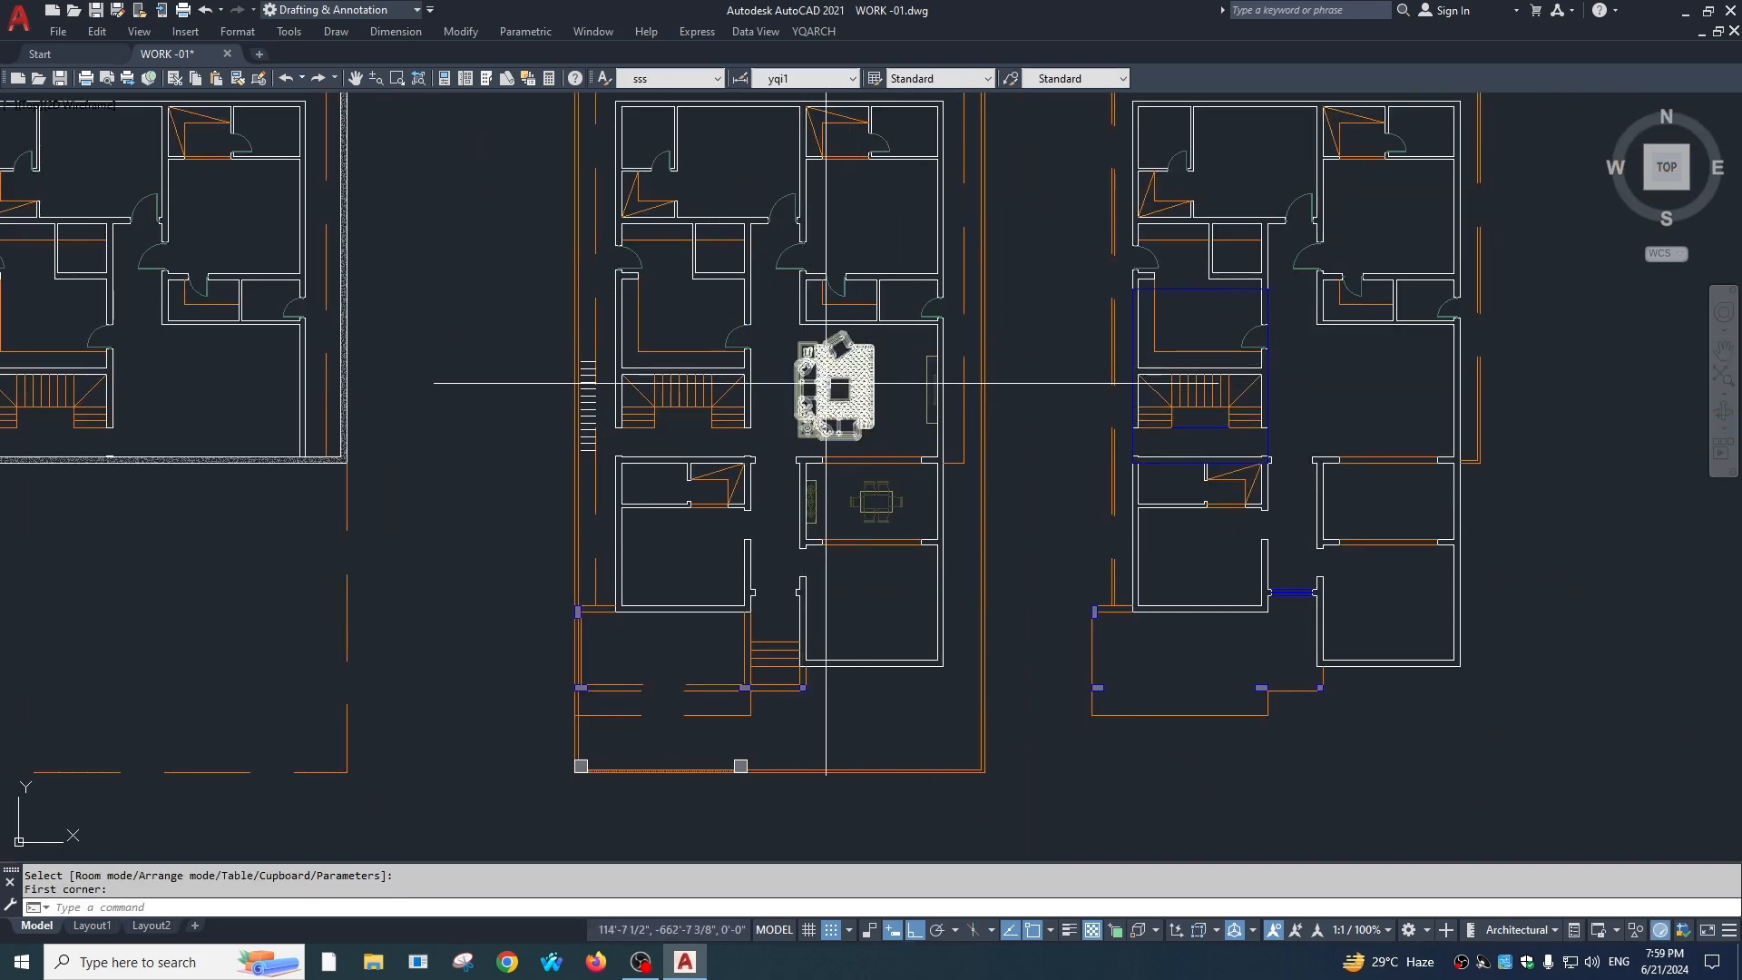
{"action": "type", "text": "jj"}
{"action": "key", "text": "Return"}
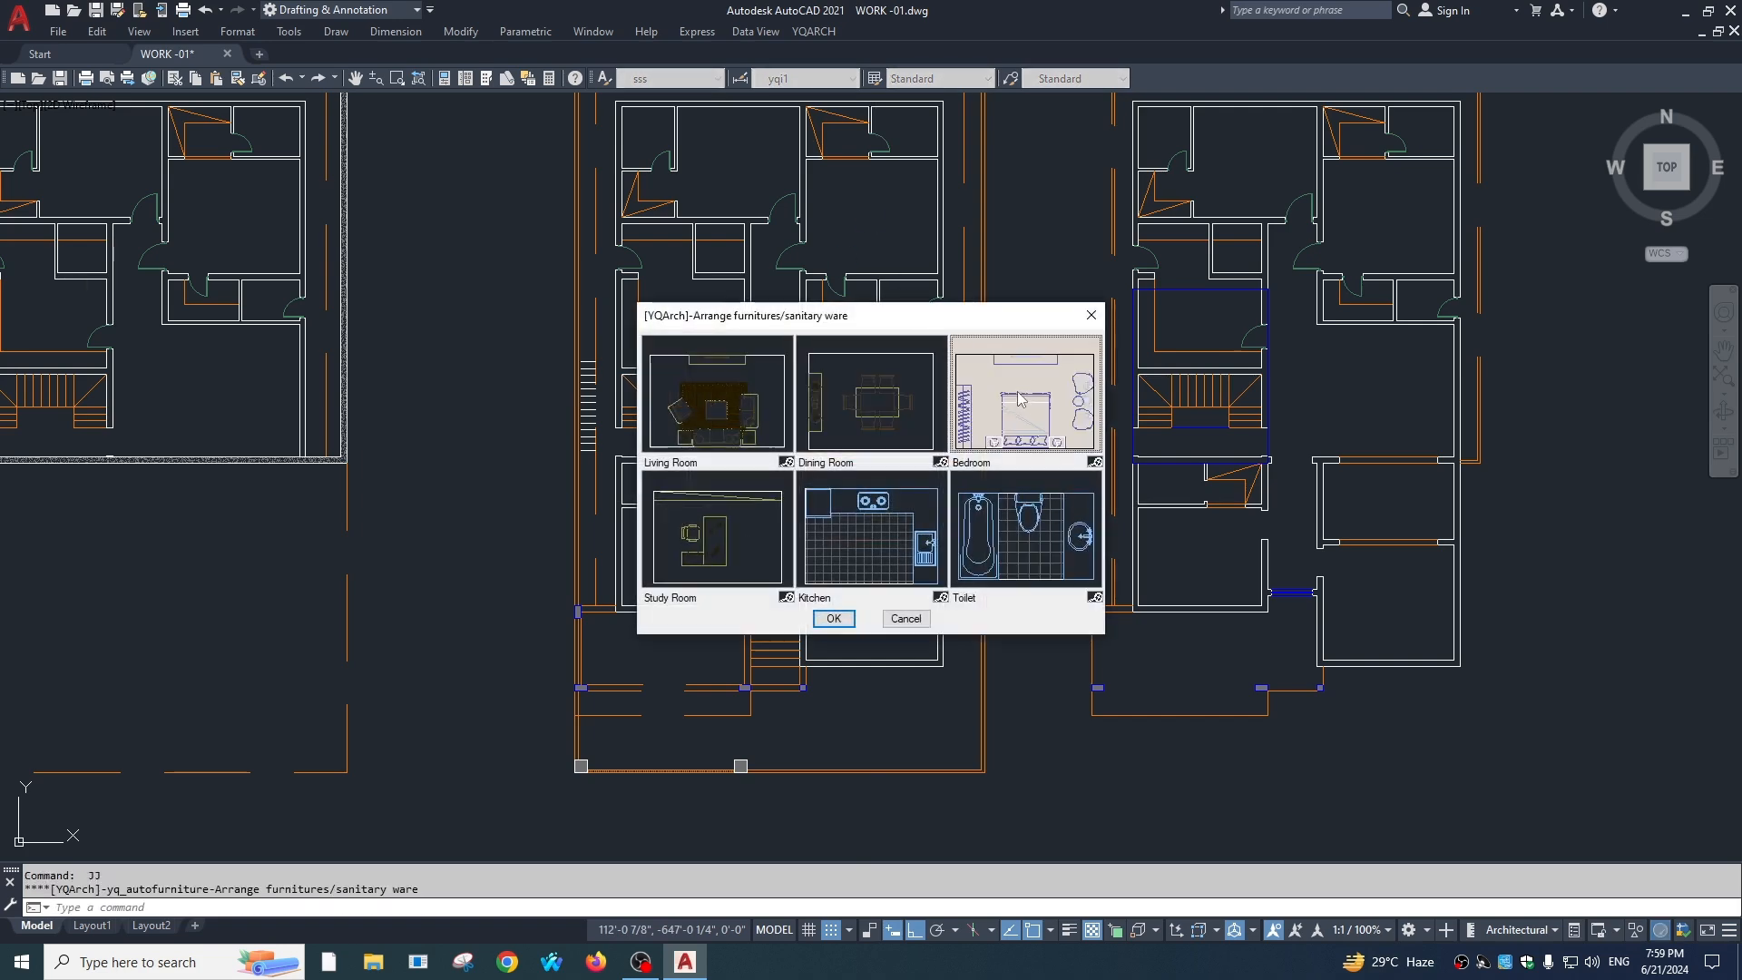
{"action": "left_click", "coordinate": [833, 618]}
{"action": "scroll", "coordinate": [926, 390], "scroll_direction": "up", "scroll_amount": 3}
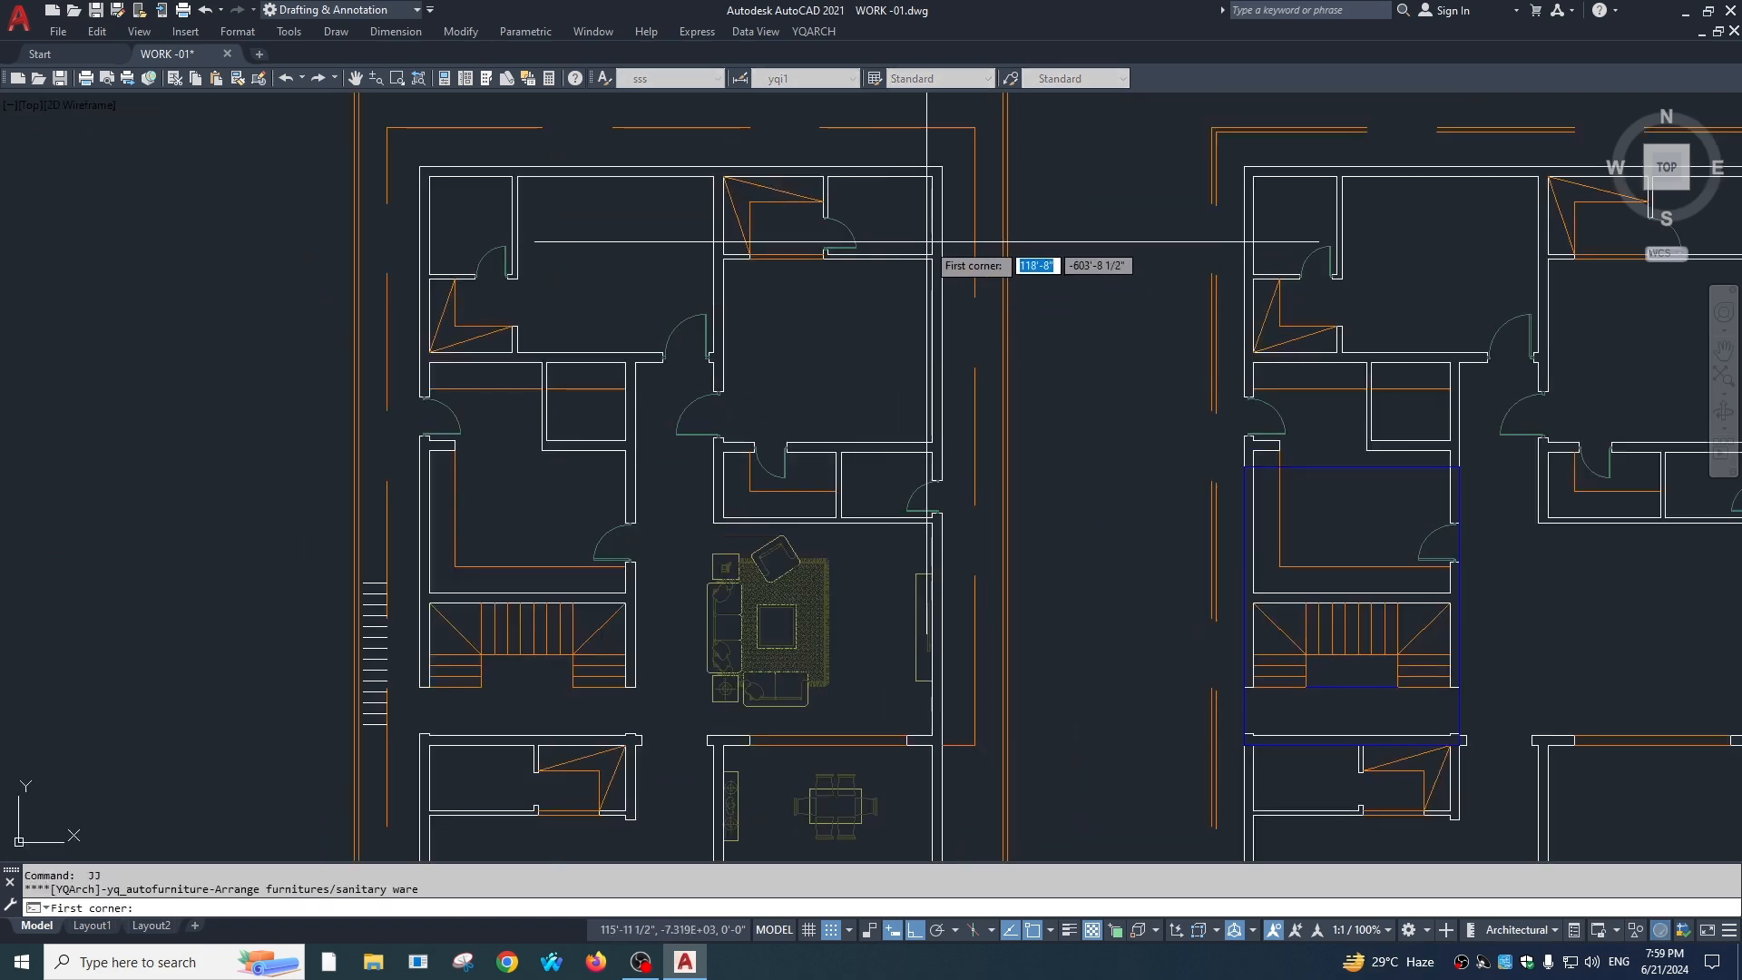
{"action": "left_click", "coordinate": [932, 254]}
{"action": "scroll", "coordinate": [751, 442], "scroll_direction": "up", "scroll_amount": 4}
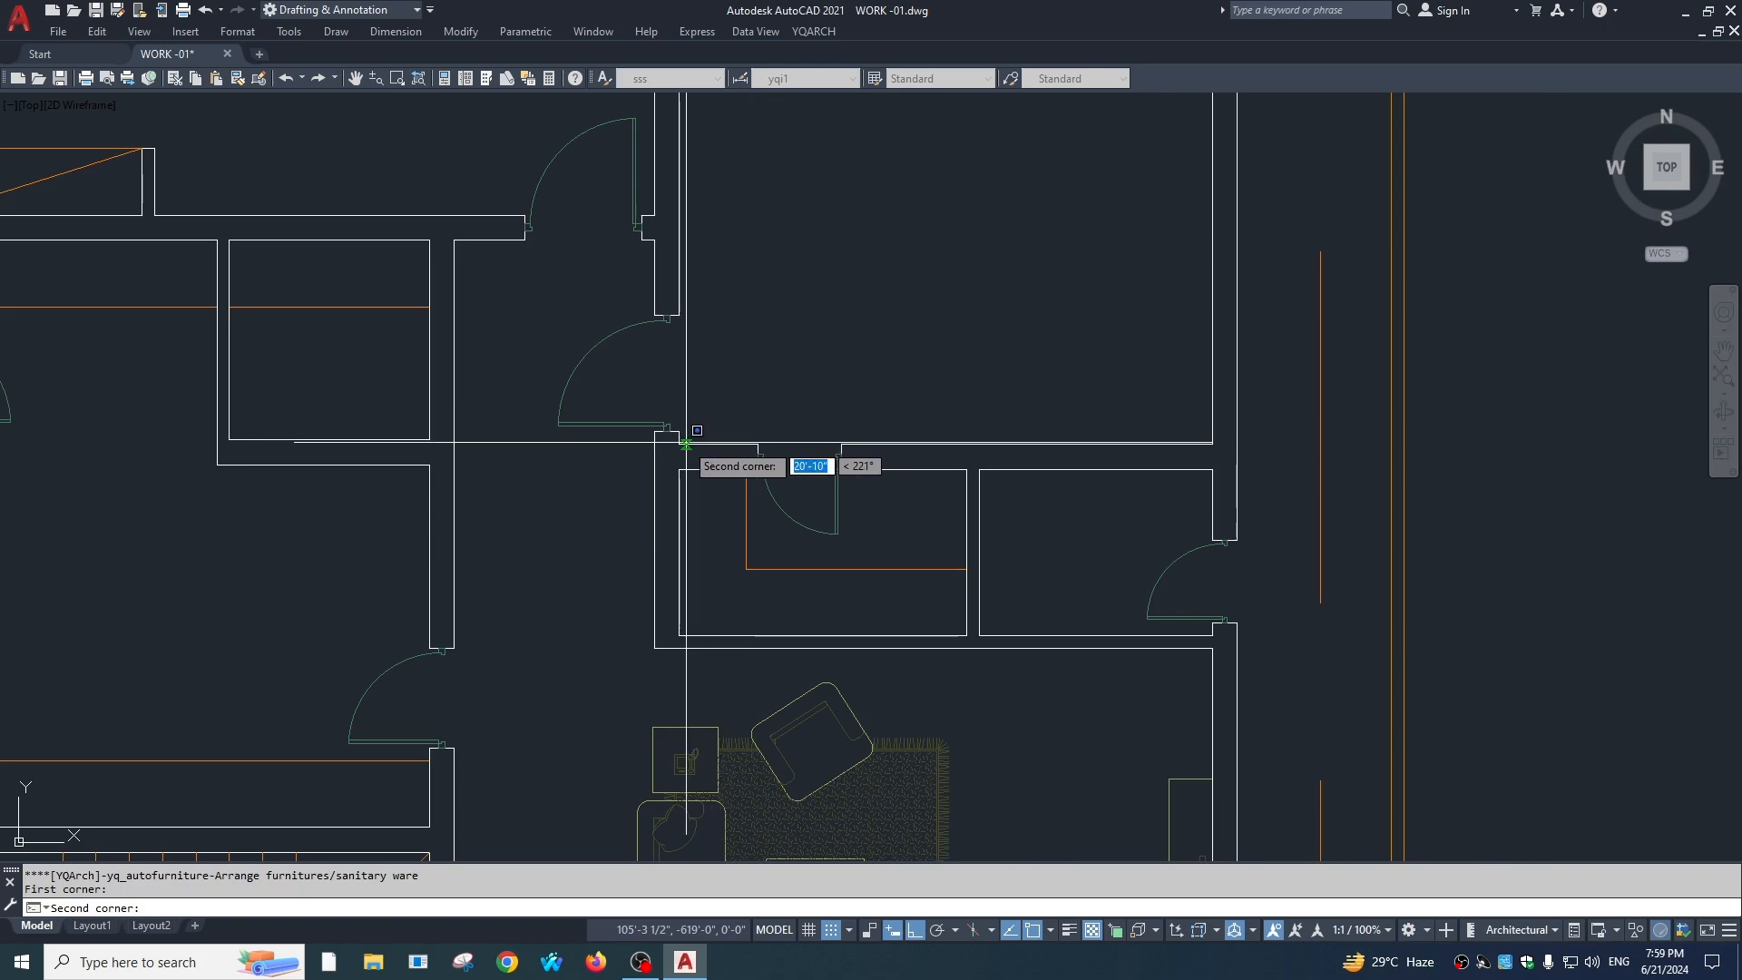
{"action": "left_click", "coordinate": [752, 443]}
{"action": "scroll", "coordinate": [907, 357], "scroll_direction": "down", "scroll_amount": 5}
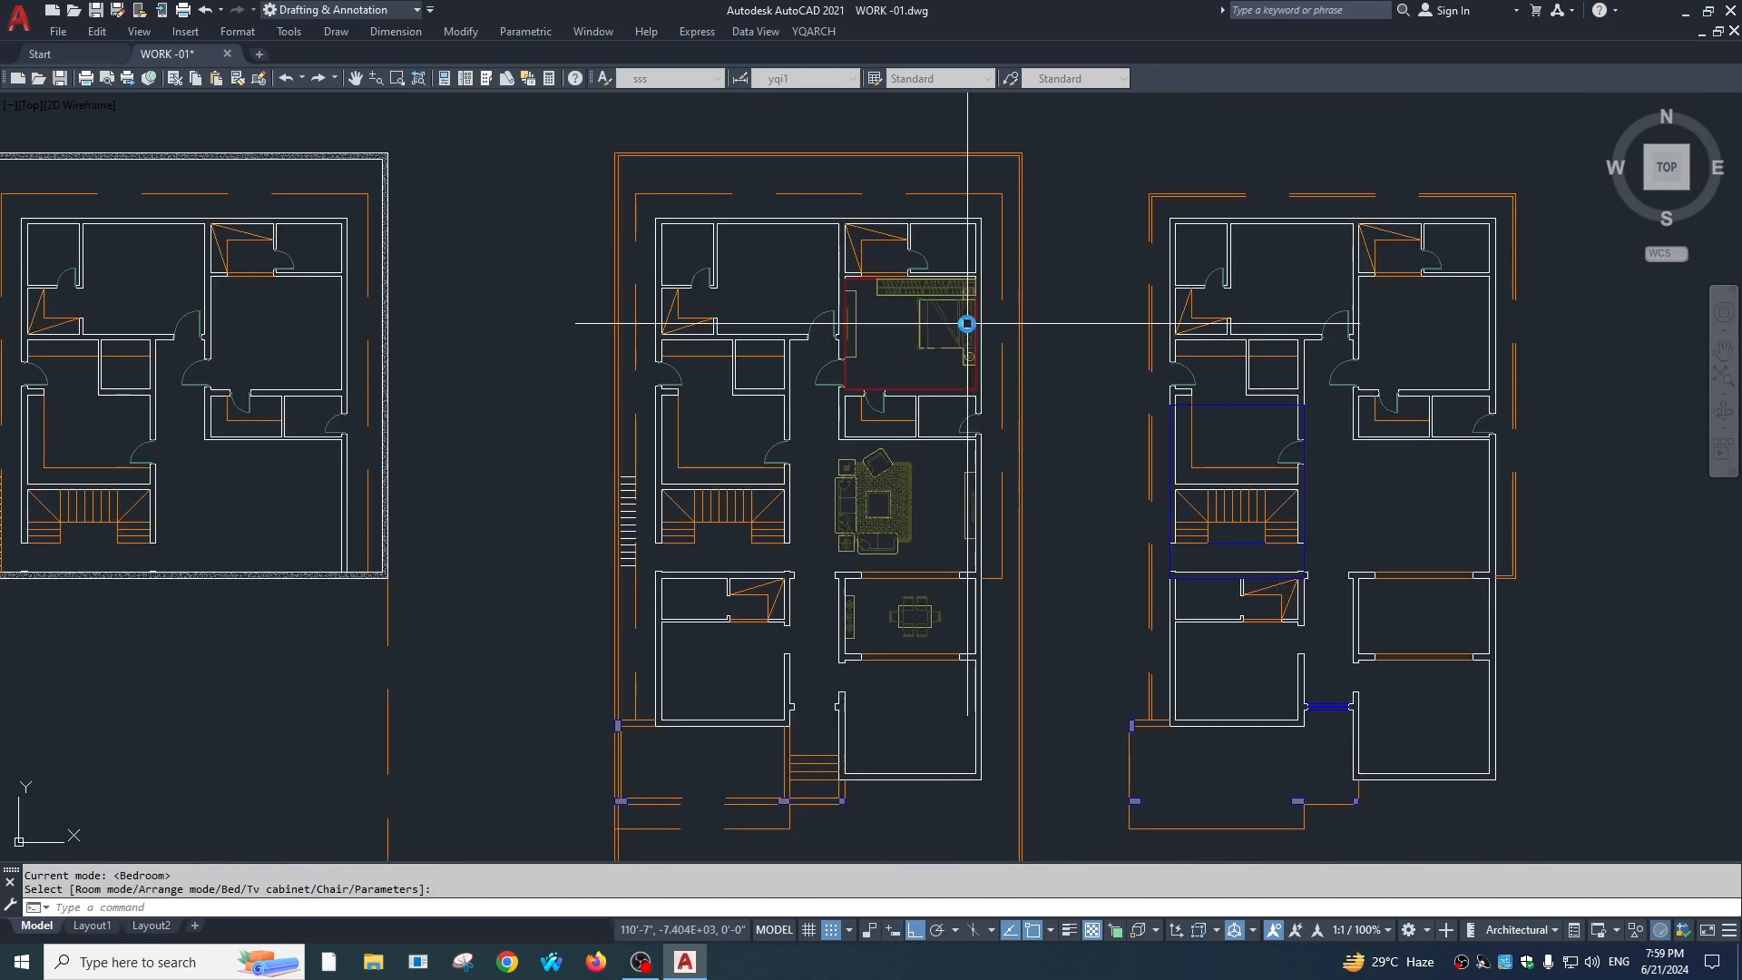
{"action": "scroll", "coordinate": [964, 326], "scroll_direction": "up", "scroll_amount": 4}
{"action": "key", "text": "Escape"}
Step: Erase the wardrobe along the upper wall of the furnished bedroom
{"action": "type", "text": "E"}
{"action": "key", "text": "Return"}
{"action": "scroll", "coordinate": [1120, 544], "scroll_direction": "down", "scroll_amount": 3}
{"action": "scroll", "coordinate": [863, 400], "scroll_direction": "down", "scroll_amount": 3}
{"action": "scroll", "coordinate": [863, 432], "scroll_direction": "up", "scroll_amount": 1}
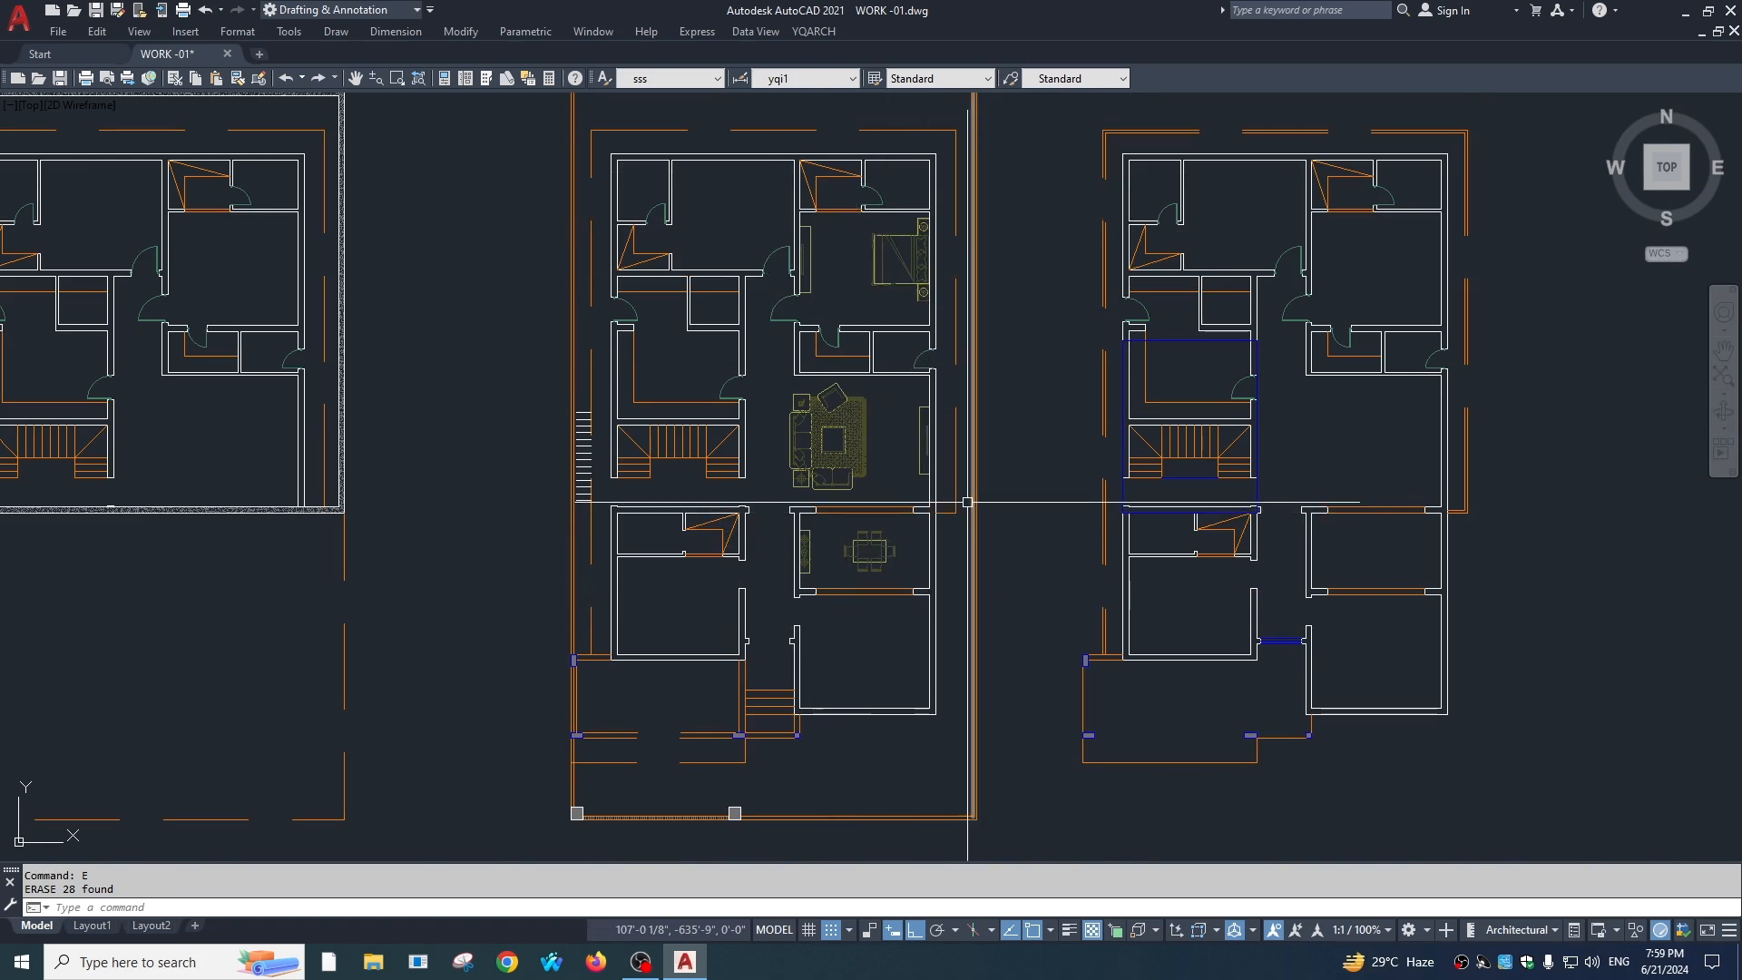
Step: Arrange Toilet fixtures in the small room below the staircase, with bathtub left, closestool on the lower wall and sink right
{"action": "mouse_move", "coordinate": [712, 625]}
{"action": "middle_mouse_down"}
{"action": "mouse_move", "coordinate": [828, 556]}
{"action": "mouse_move", "coordinate": [829, 653]}
{"action": "mouse_move", "coordinate": [807, 670]}
{"action": "mouse_move", "coordinate": [785, 557]}
{"action": "middle_mouse_up"}
{"action": "scroll", "coordinate": [803, 368], "scroll_direction": "up", "scroll_amount": 3}
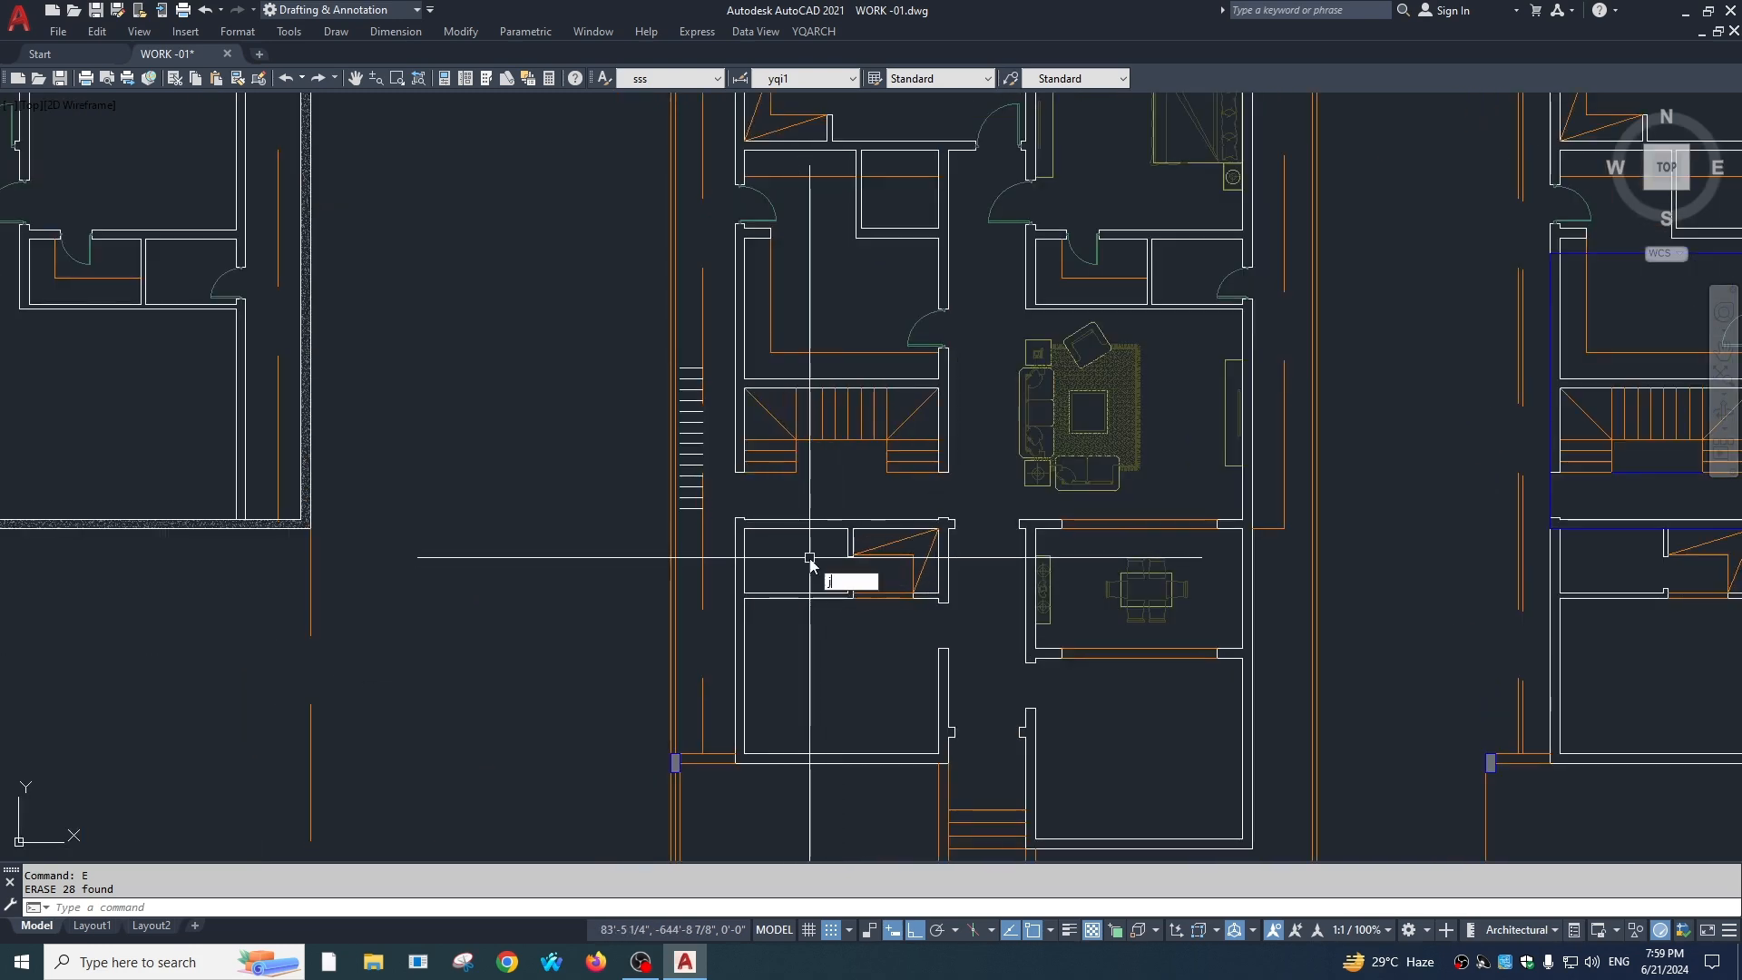
{"action": "left_click", "coordinate": [1031, 549]}
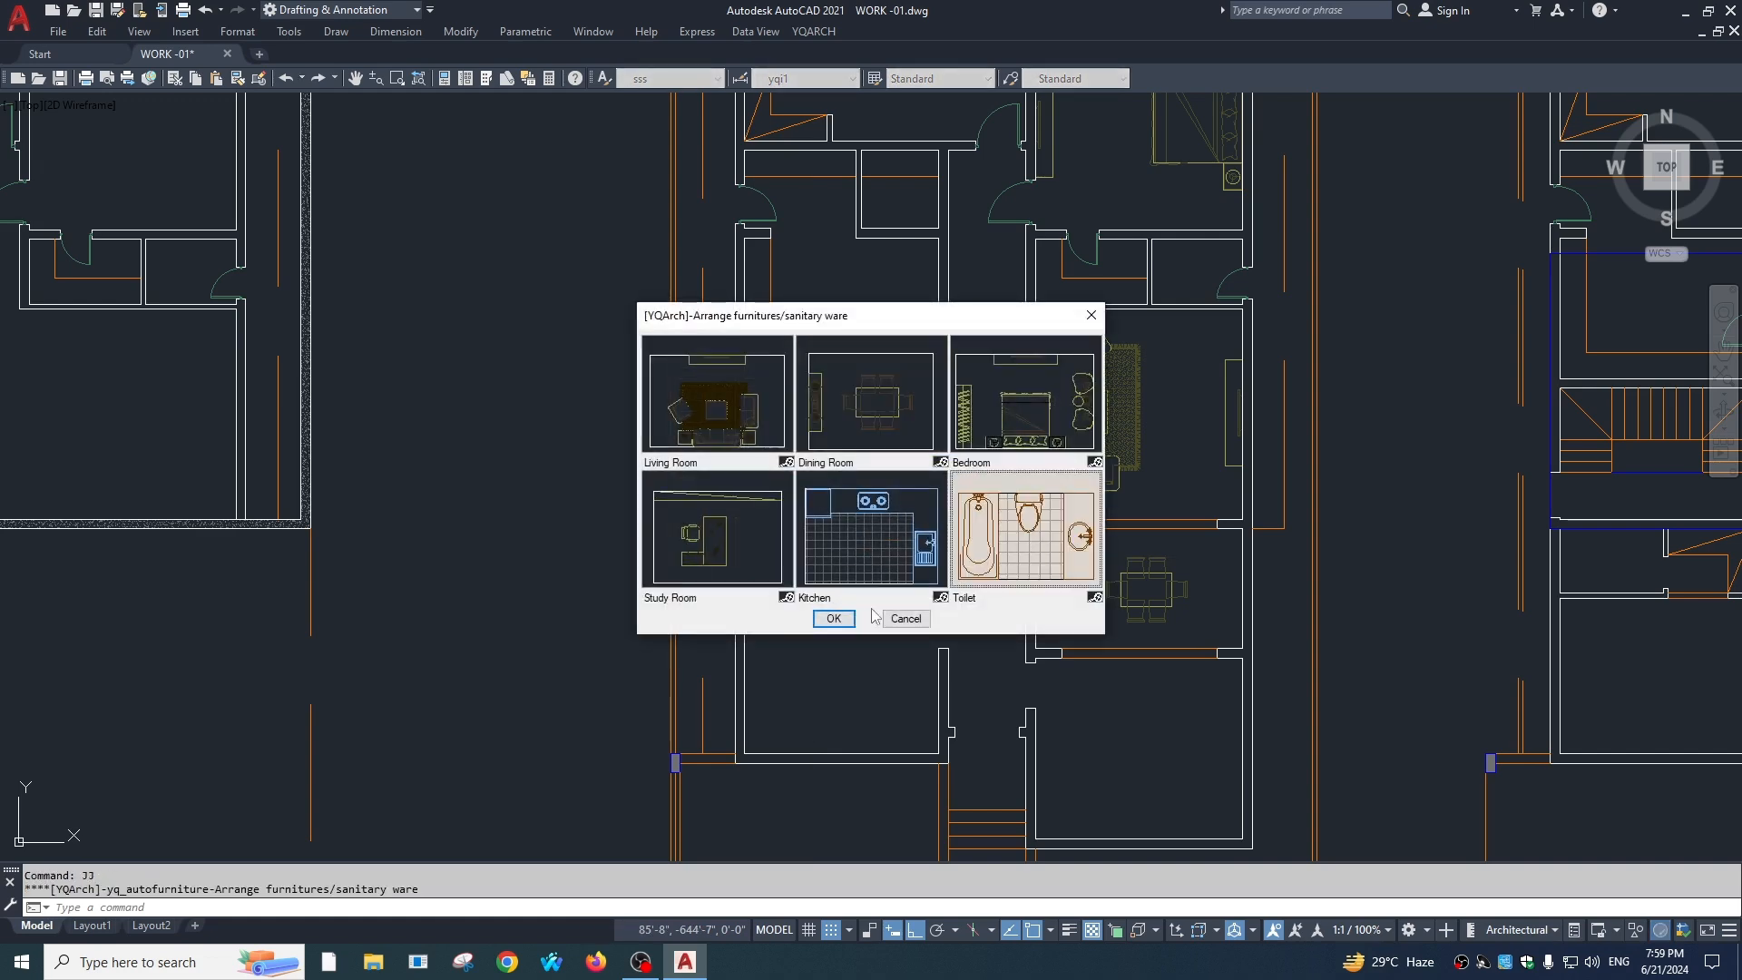
{"action": "left_click", "coordinate": [839, 619]}
{"action": "scroll", "coordinate": [843, 528], "scroll_direction": "up", "scroll_amount": 2}
{"action": "left_click", "coordinate": [851, 527]}
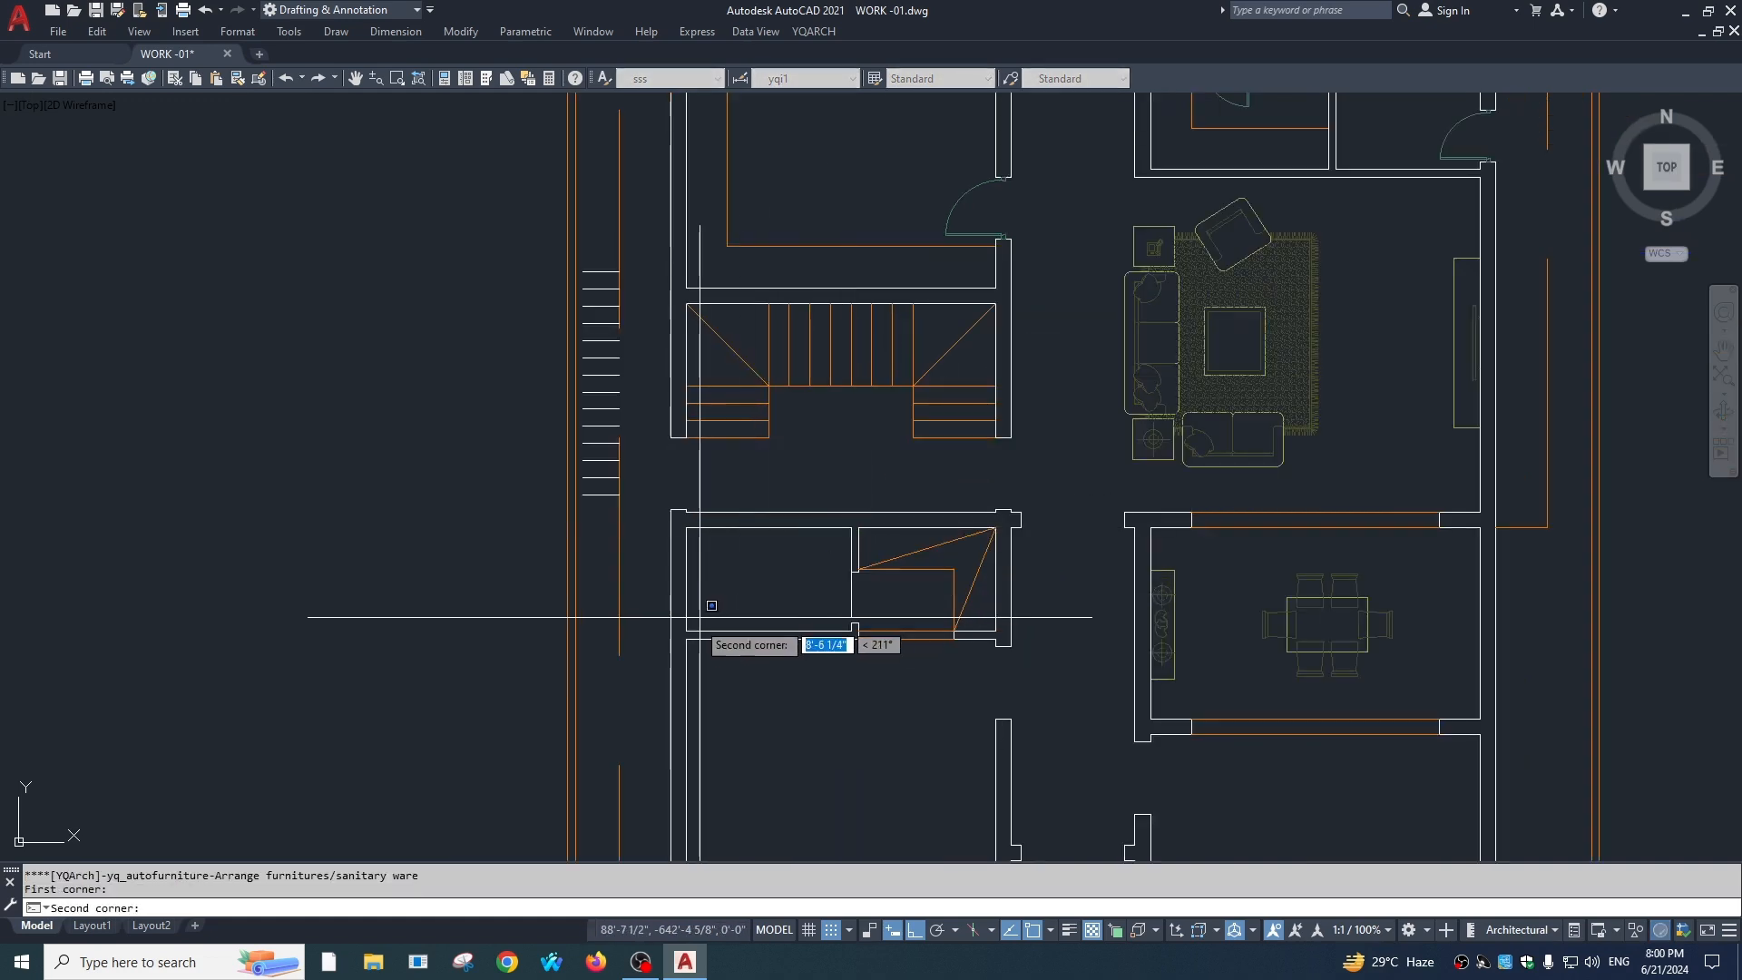
{"action": "left_click", "coordinate": [680, 630]}
{"action": "scroll", "coordinate": [722, 583], "scroll_direction": "up", "scroll_amount": 4}
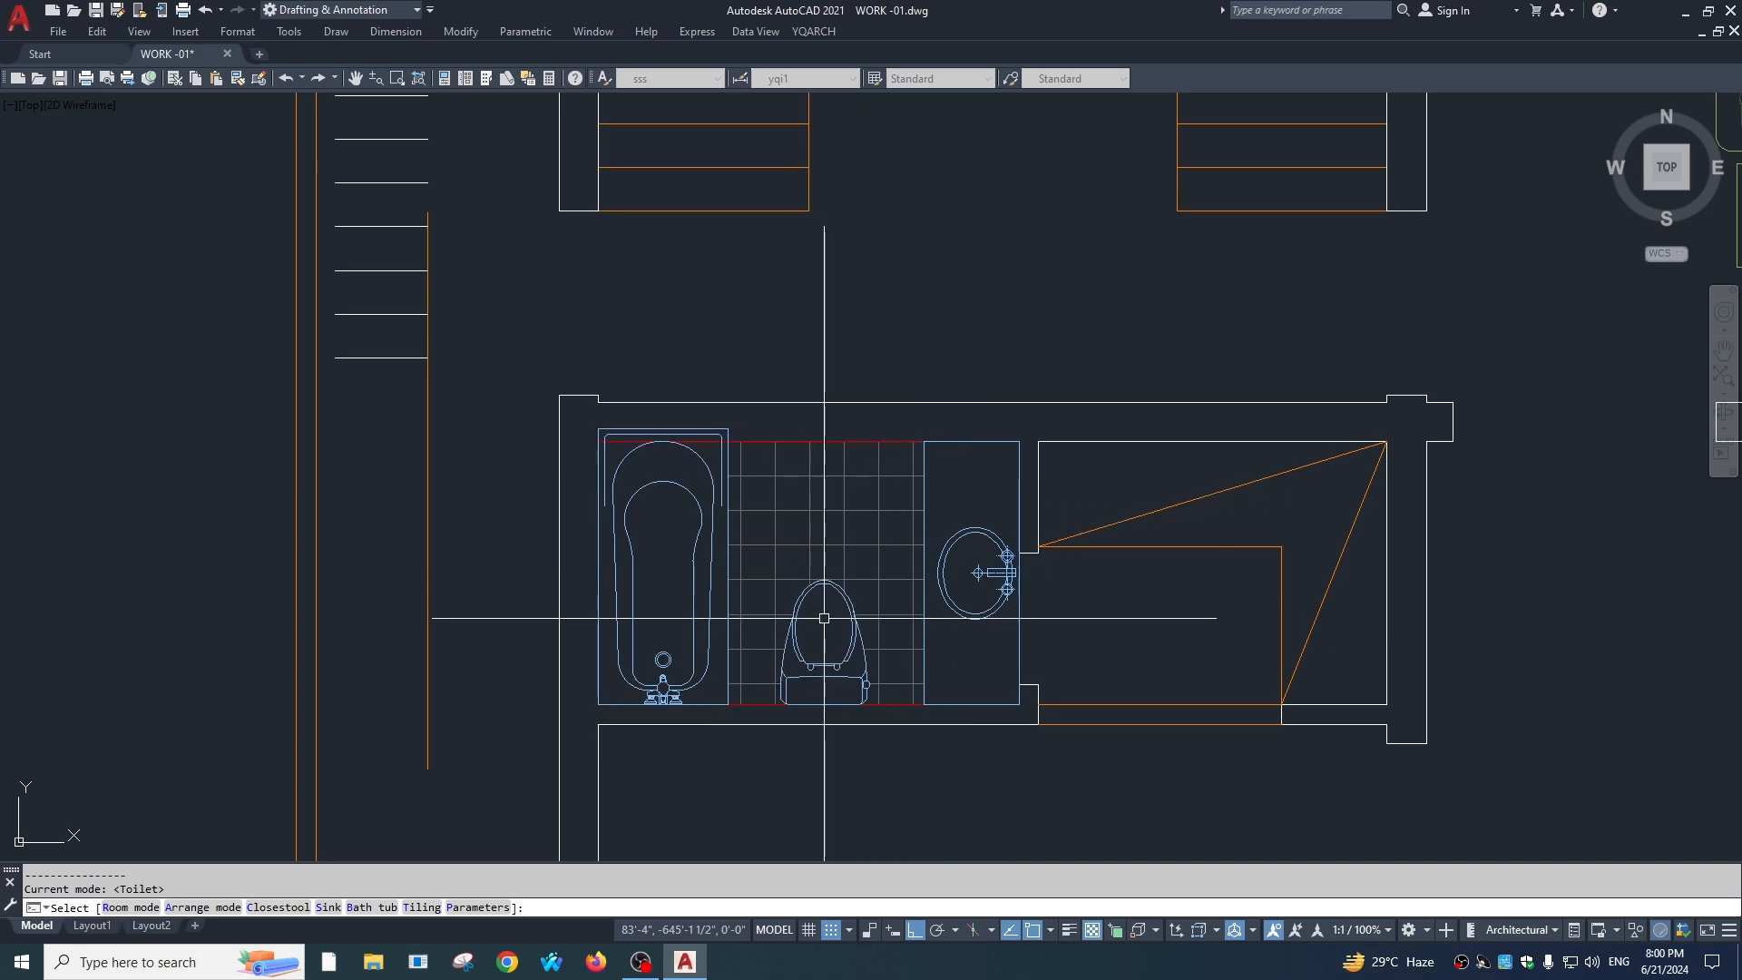
{"action": "left_click", "coordinate": [810, 624]}
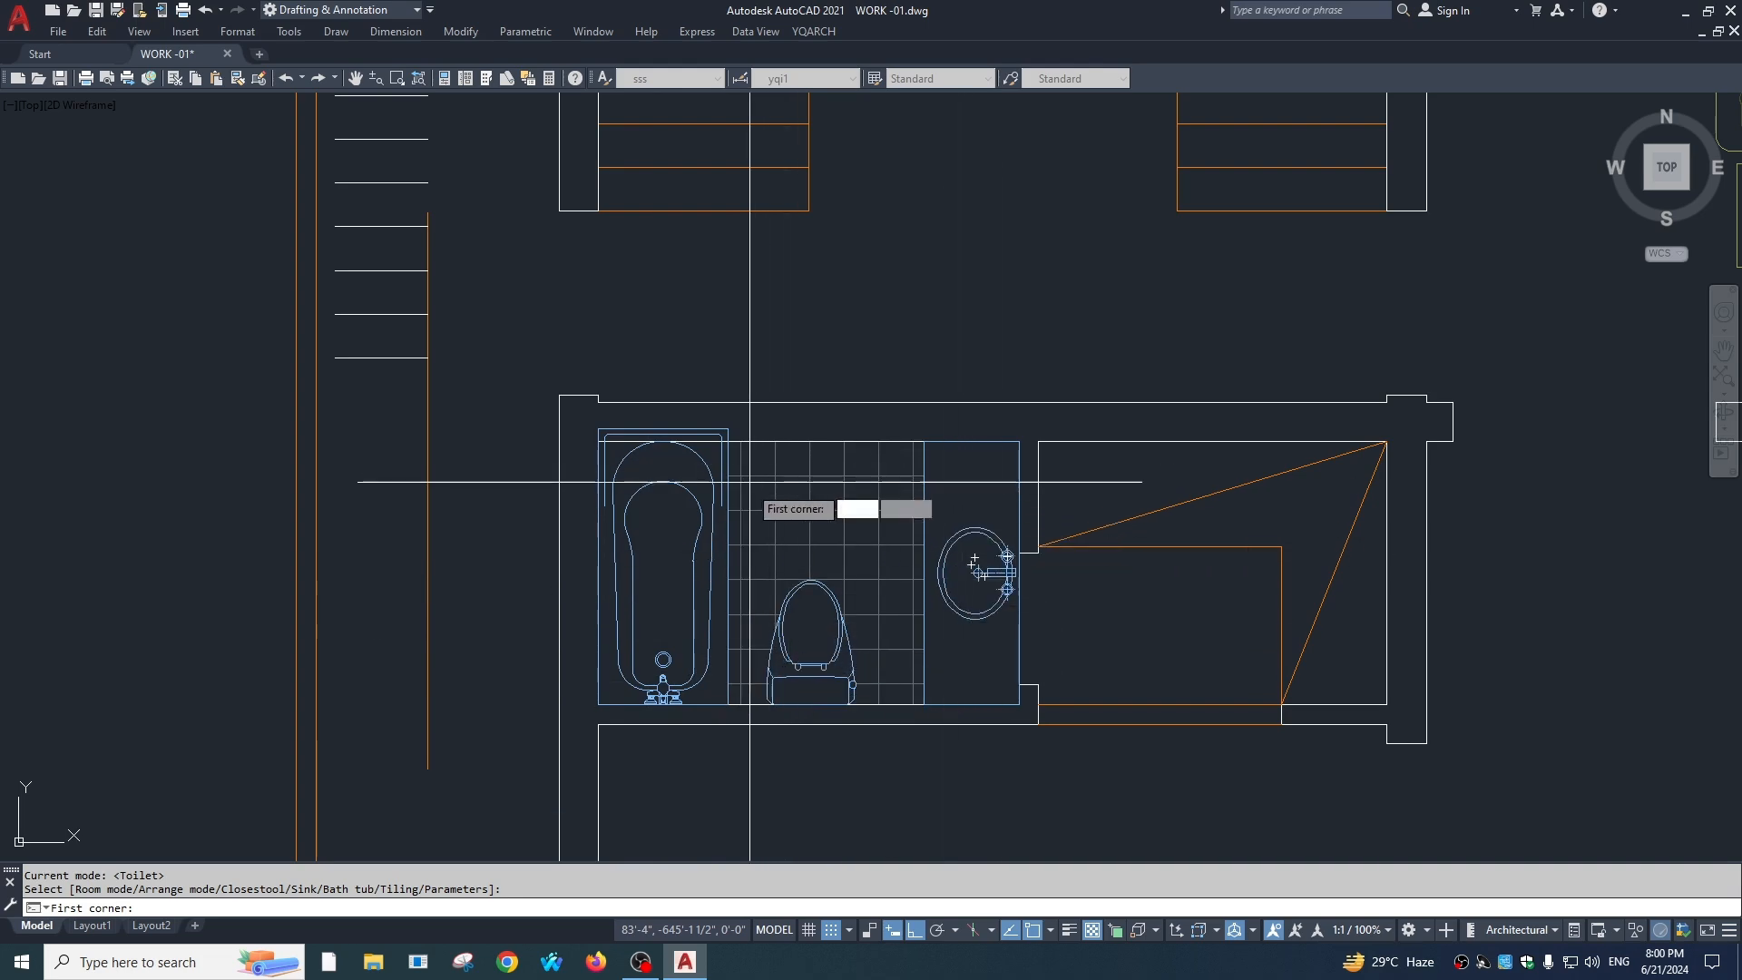
{"action": "key", "text": "Escape"}
{"action": "scroll", "coordinate": [1160, 723], "scroll_direction": "down", "scroll_amount": 8}
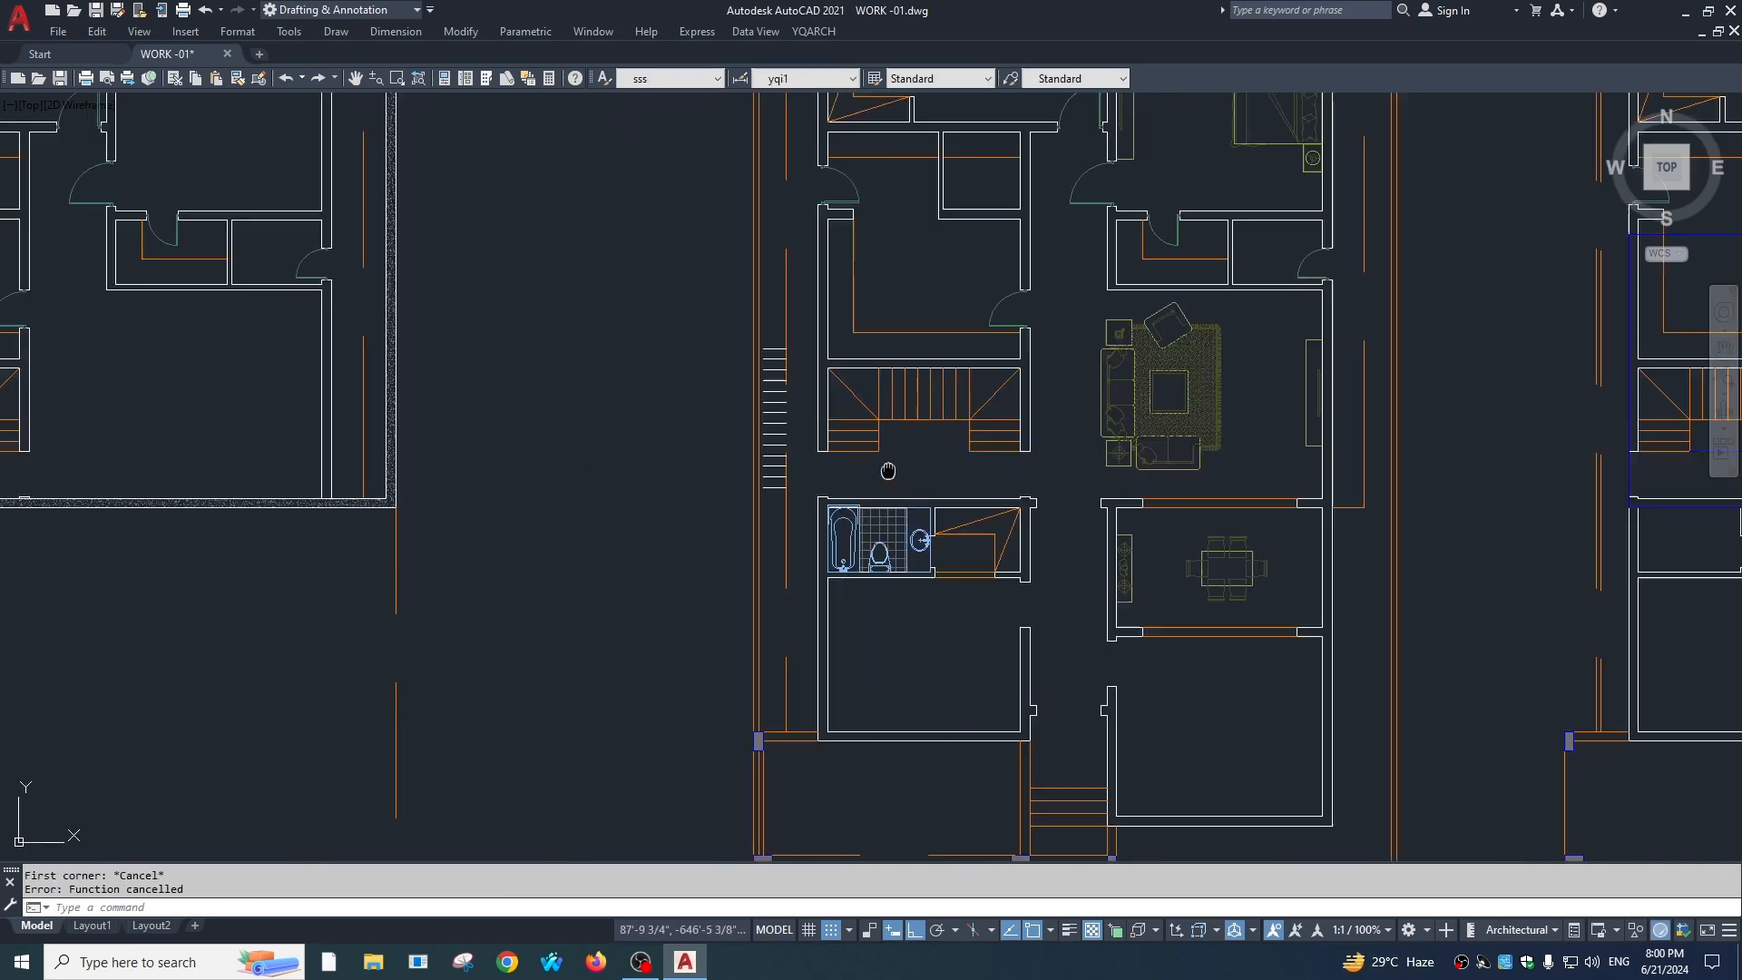
Step: Arrange a row of five sinks along the upper wall of the left plan's top middle room
{"action": "scroll", "coordinate": [841, 570], "scroll_direction": "down", "scroll_amount": 1}
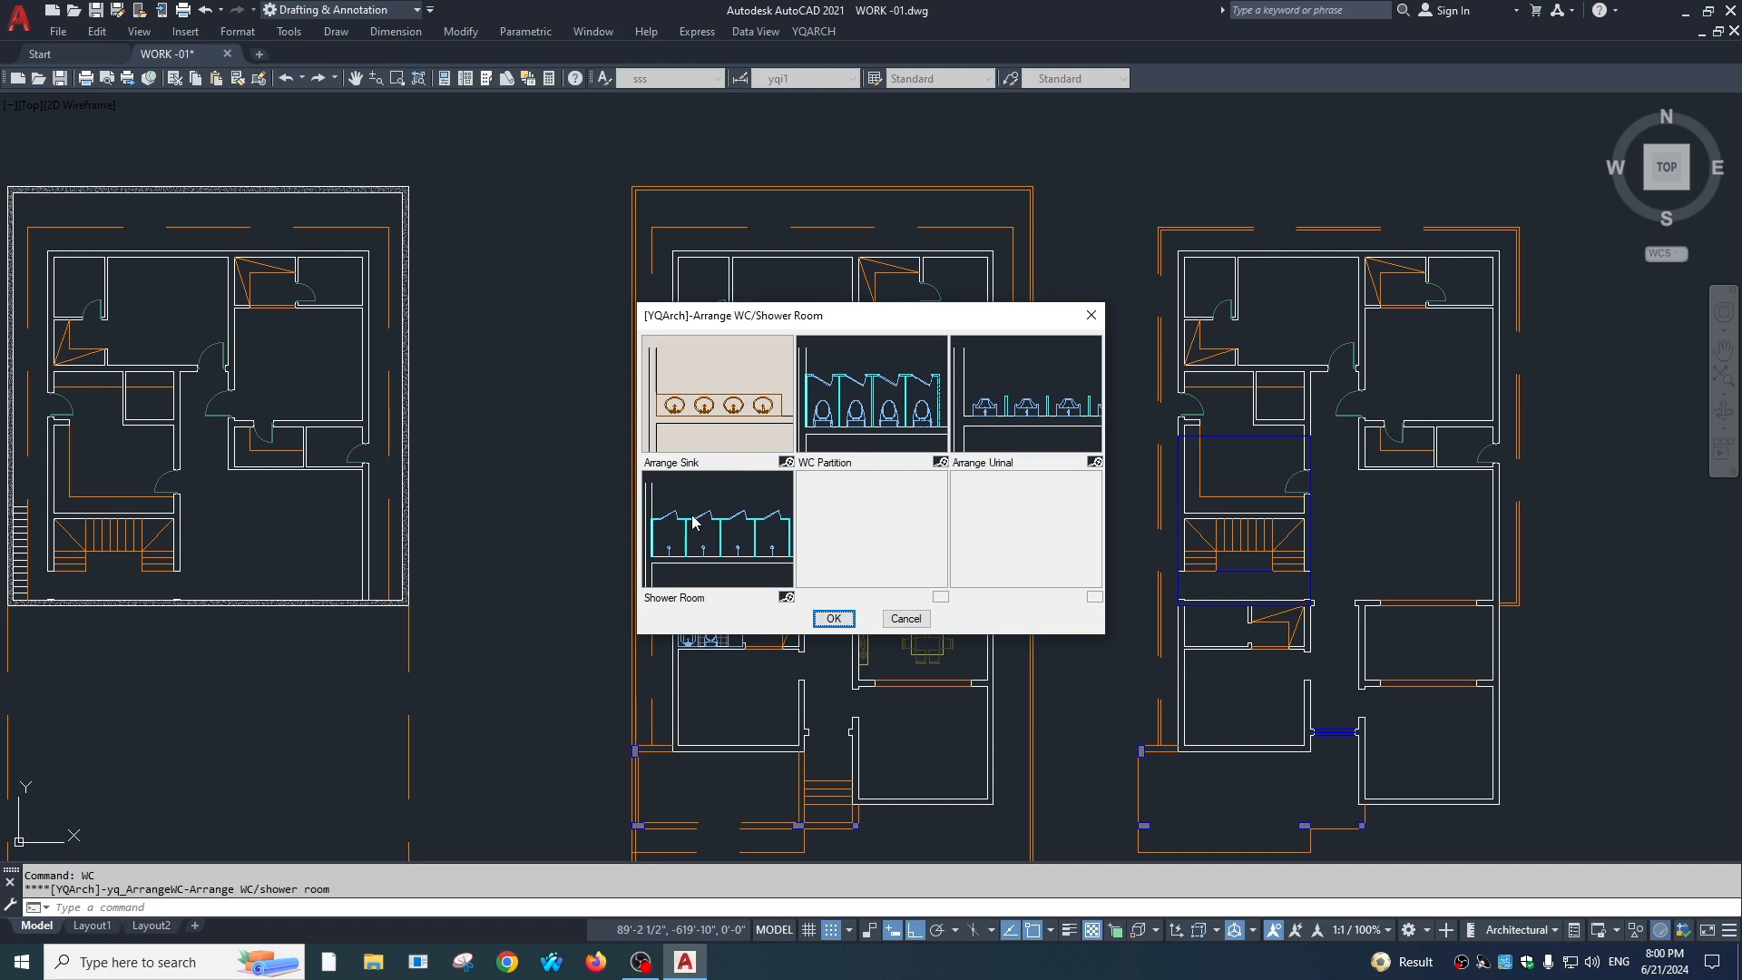
{"action": "left_click", "coordinate": [833, 619]}
{"action": "scroll", "coordinate": [896, 510], "scroll_direction": "down", "scroll_amount": 3}
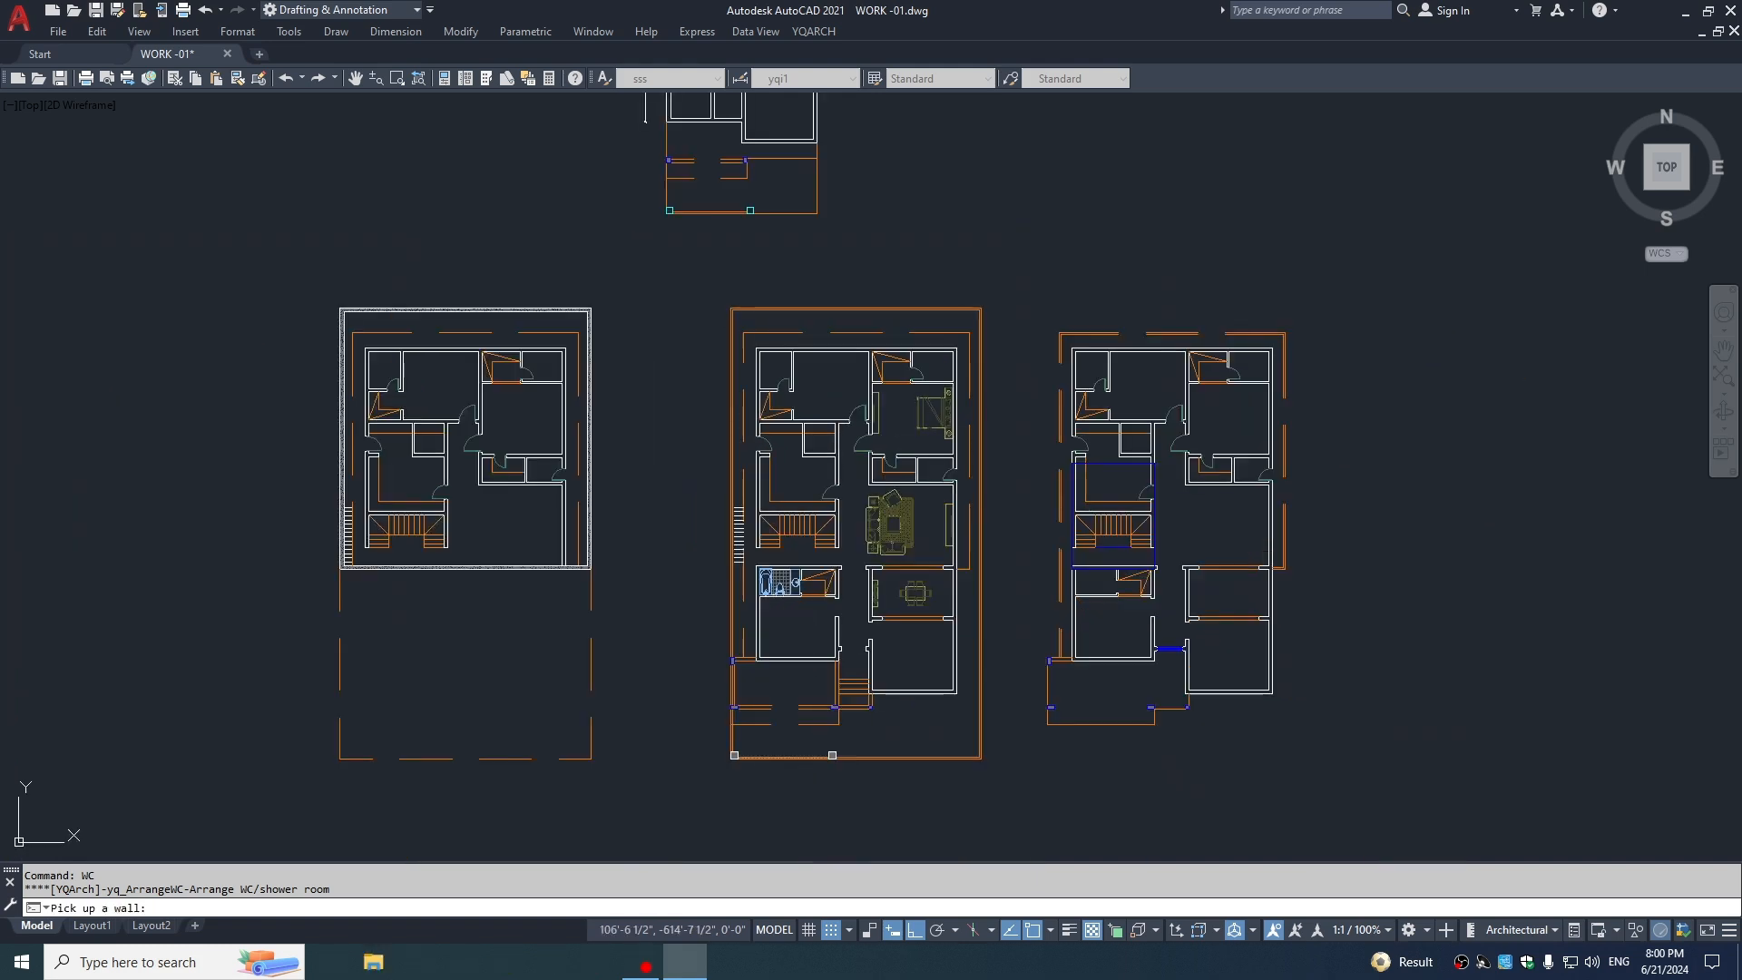
{"action": "middle_click_drag", "start_coordinate": [835, 313], "coordinate": [839, 334]}
{"action": "middle_click_drag", "start_coordinate": [678, 461], "coordinate": [849, 416]}
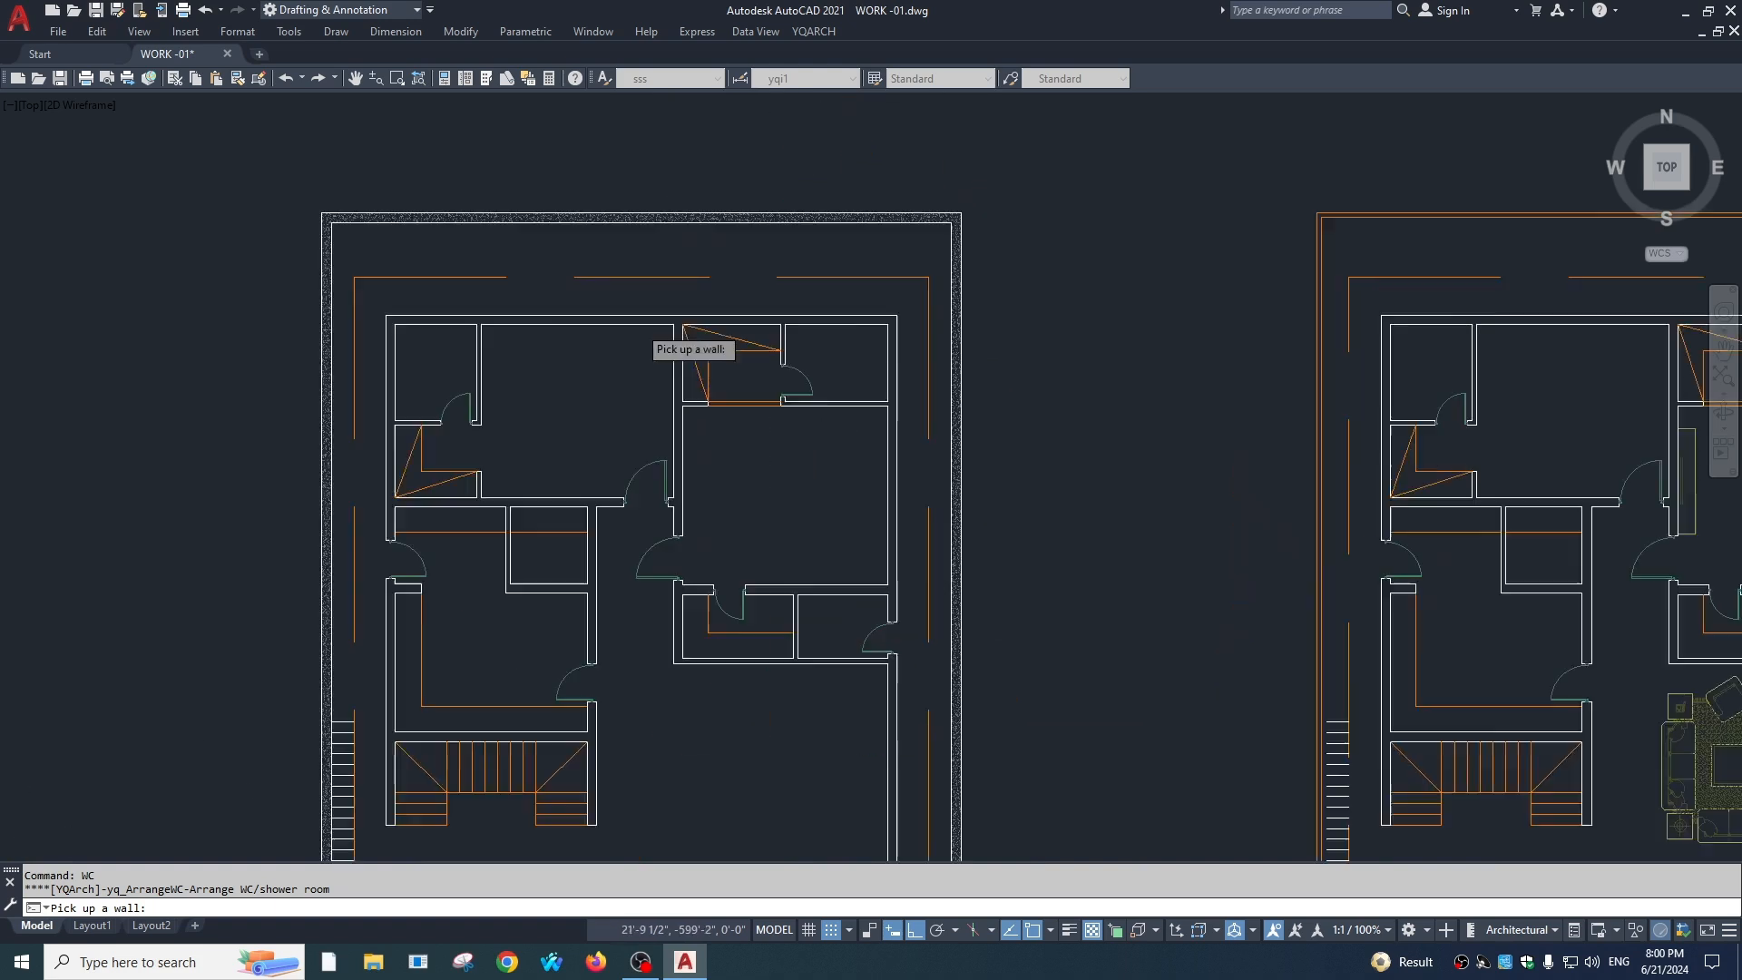
{"action": "scroll", "coordinate": [638, 327], "scroll_direction": "up", "scroll_amount": 6}
{"action": "left_click", "coordinate": [555, 322]}
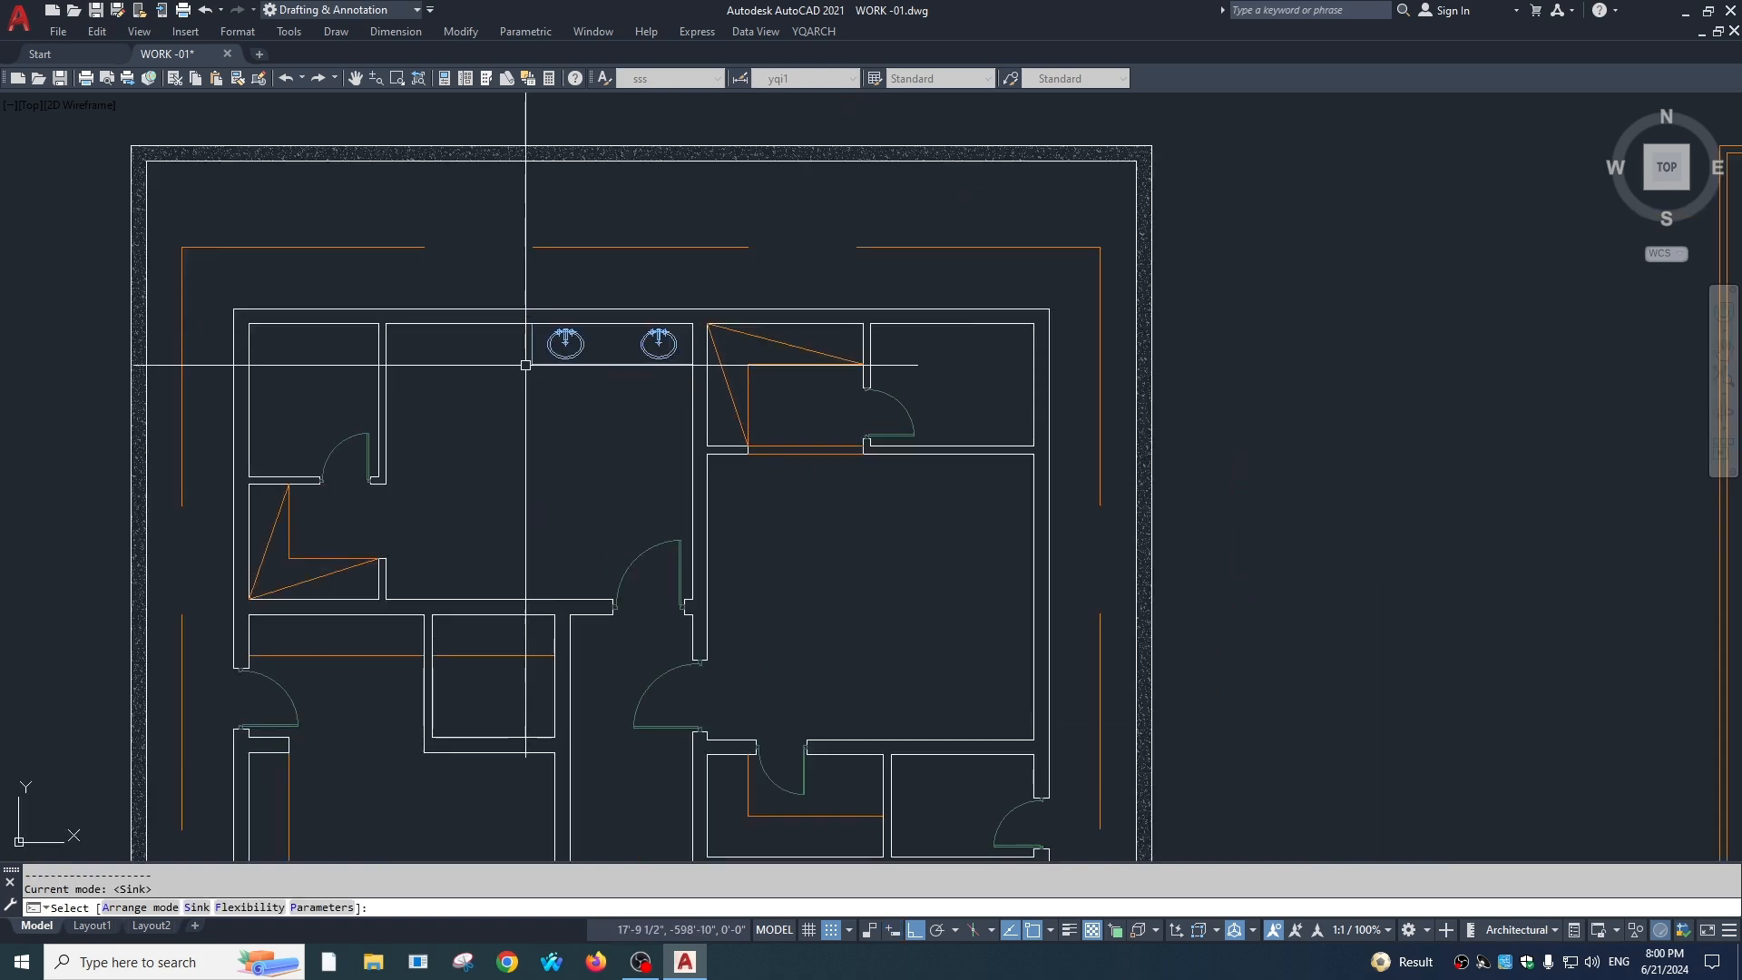
{"action": "left_click", "coordinate": [387, 364]}
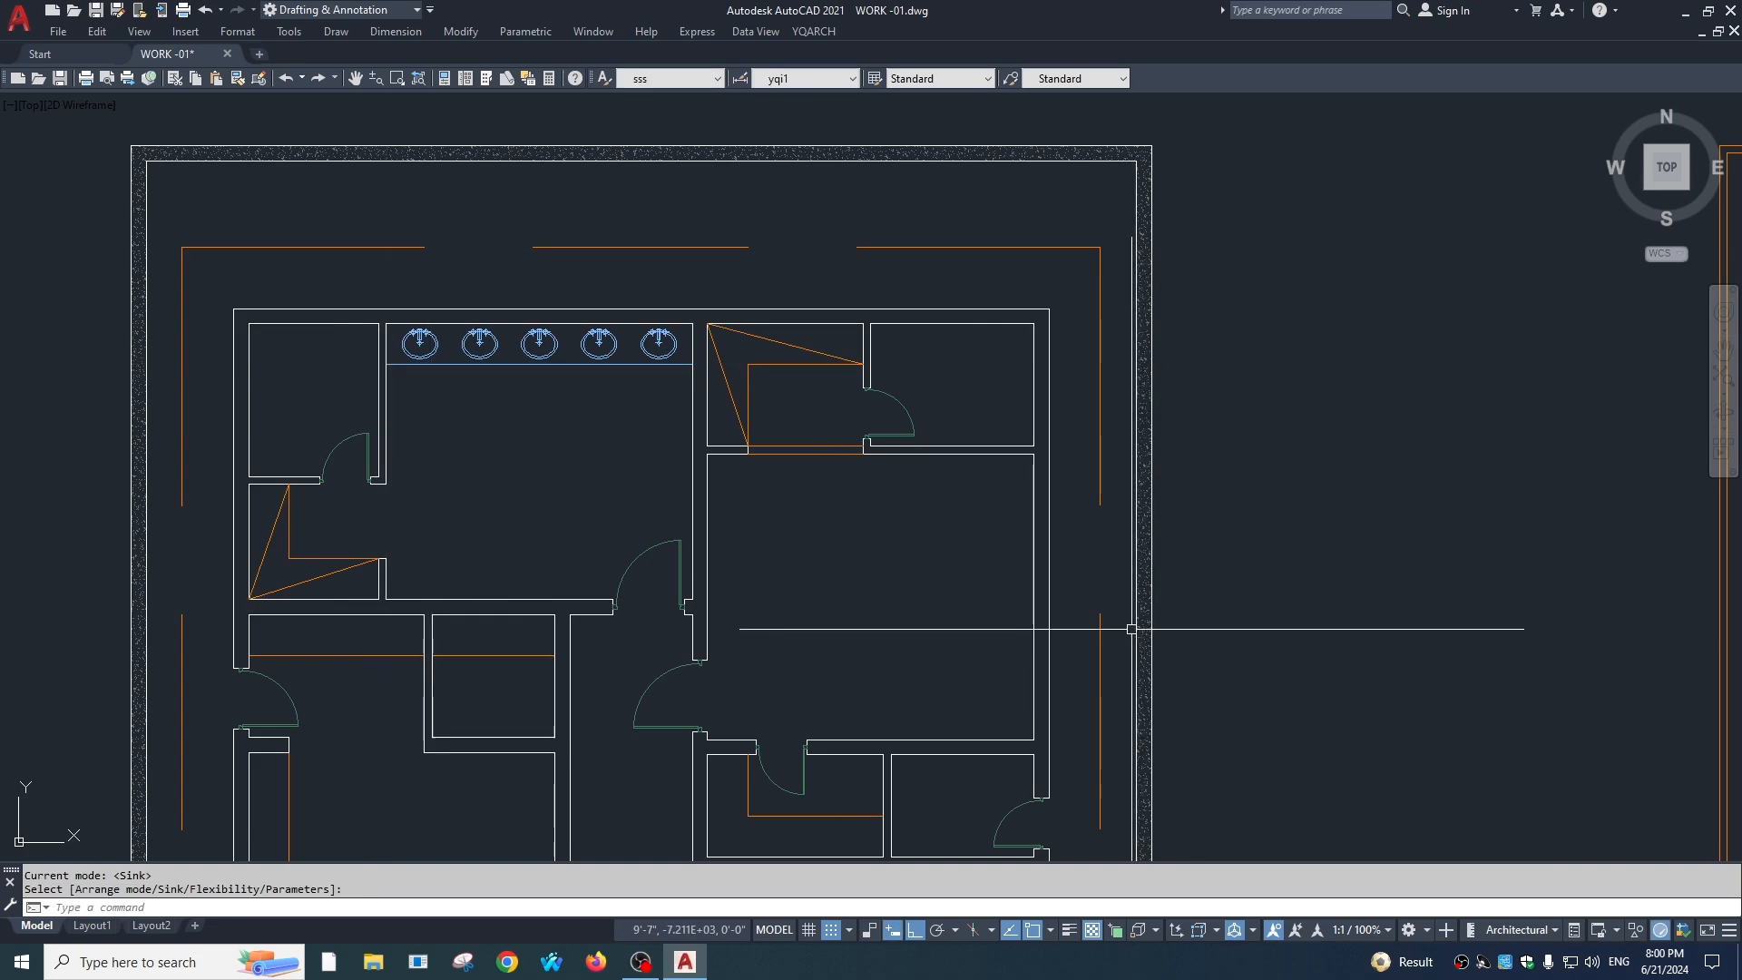
Step: Arrange a WC Partition row of four cubicles along the right wall of the left plan's large upper-right room
{"action": "scroll", "coordinate": [941, 603], "scroll_direction": "down", "scroll_amount": 2}
{"action": "key", "text": "space"}
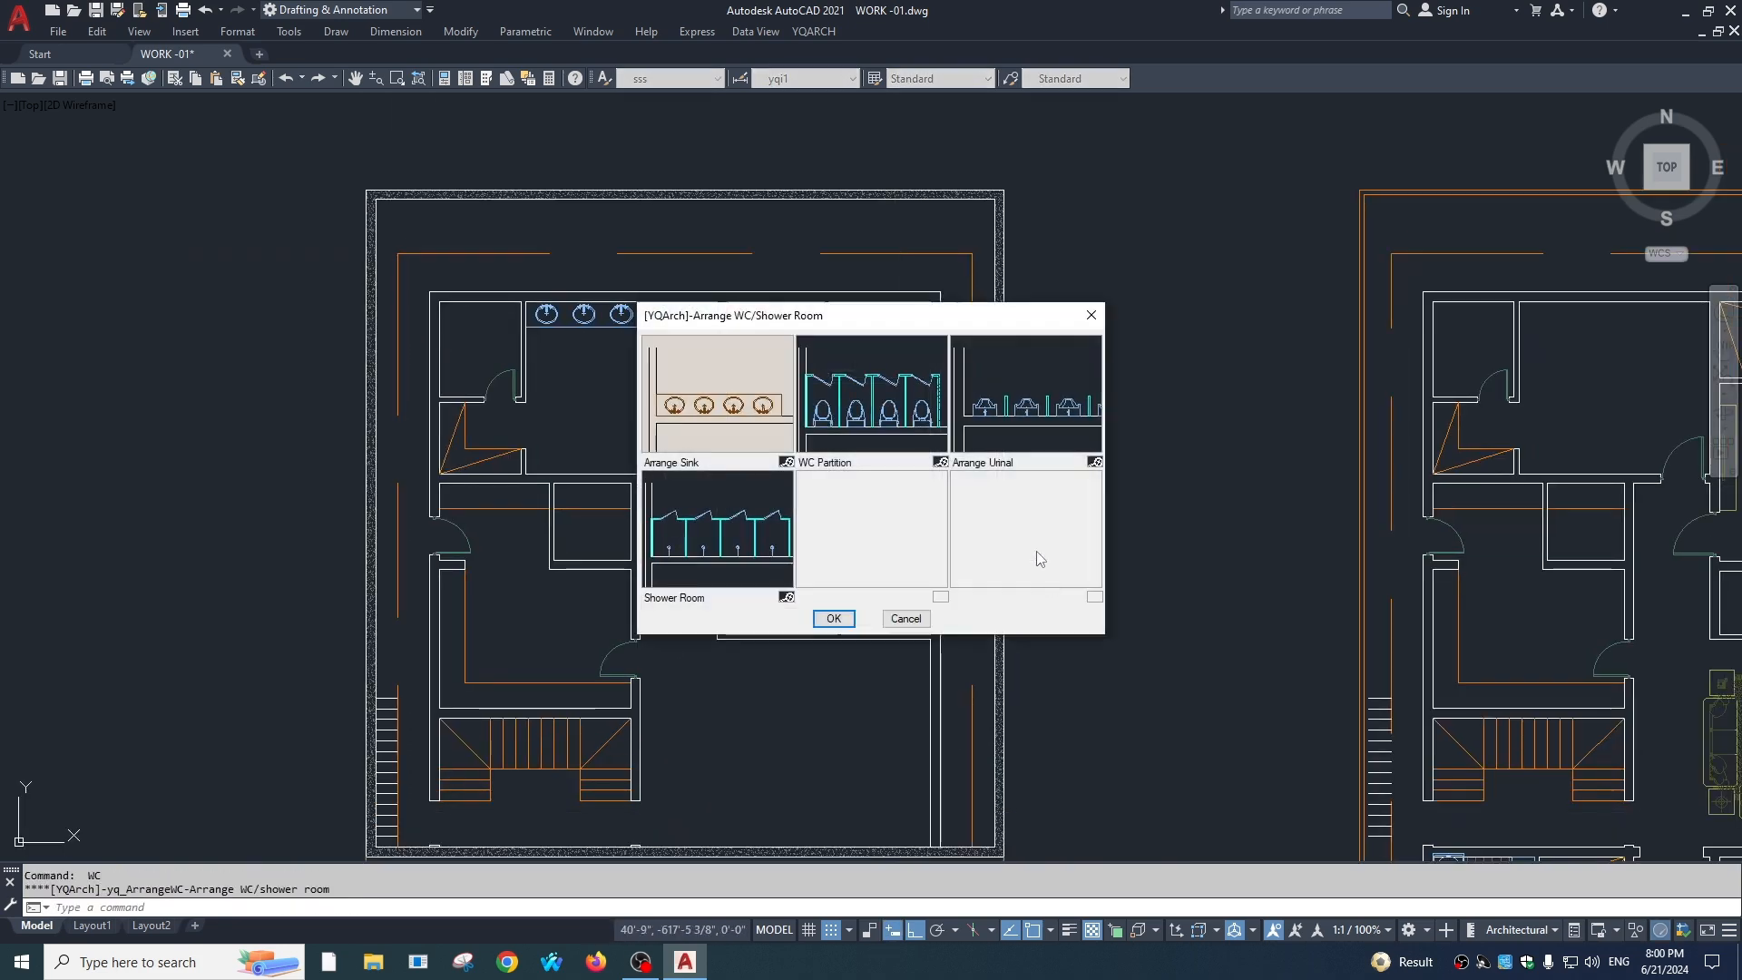
{"action": "left_click", "coordinate": [859, 419]}
{"action": "left_click", "coordinate": [833, 619]}
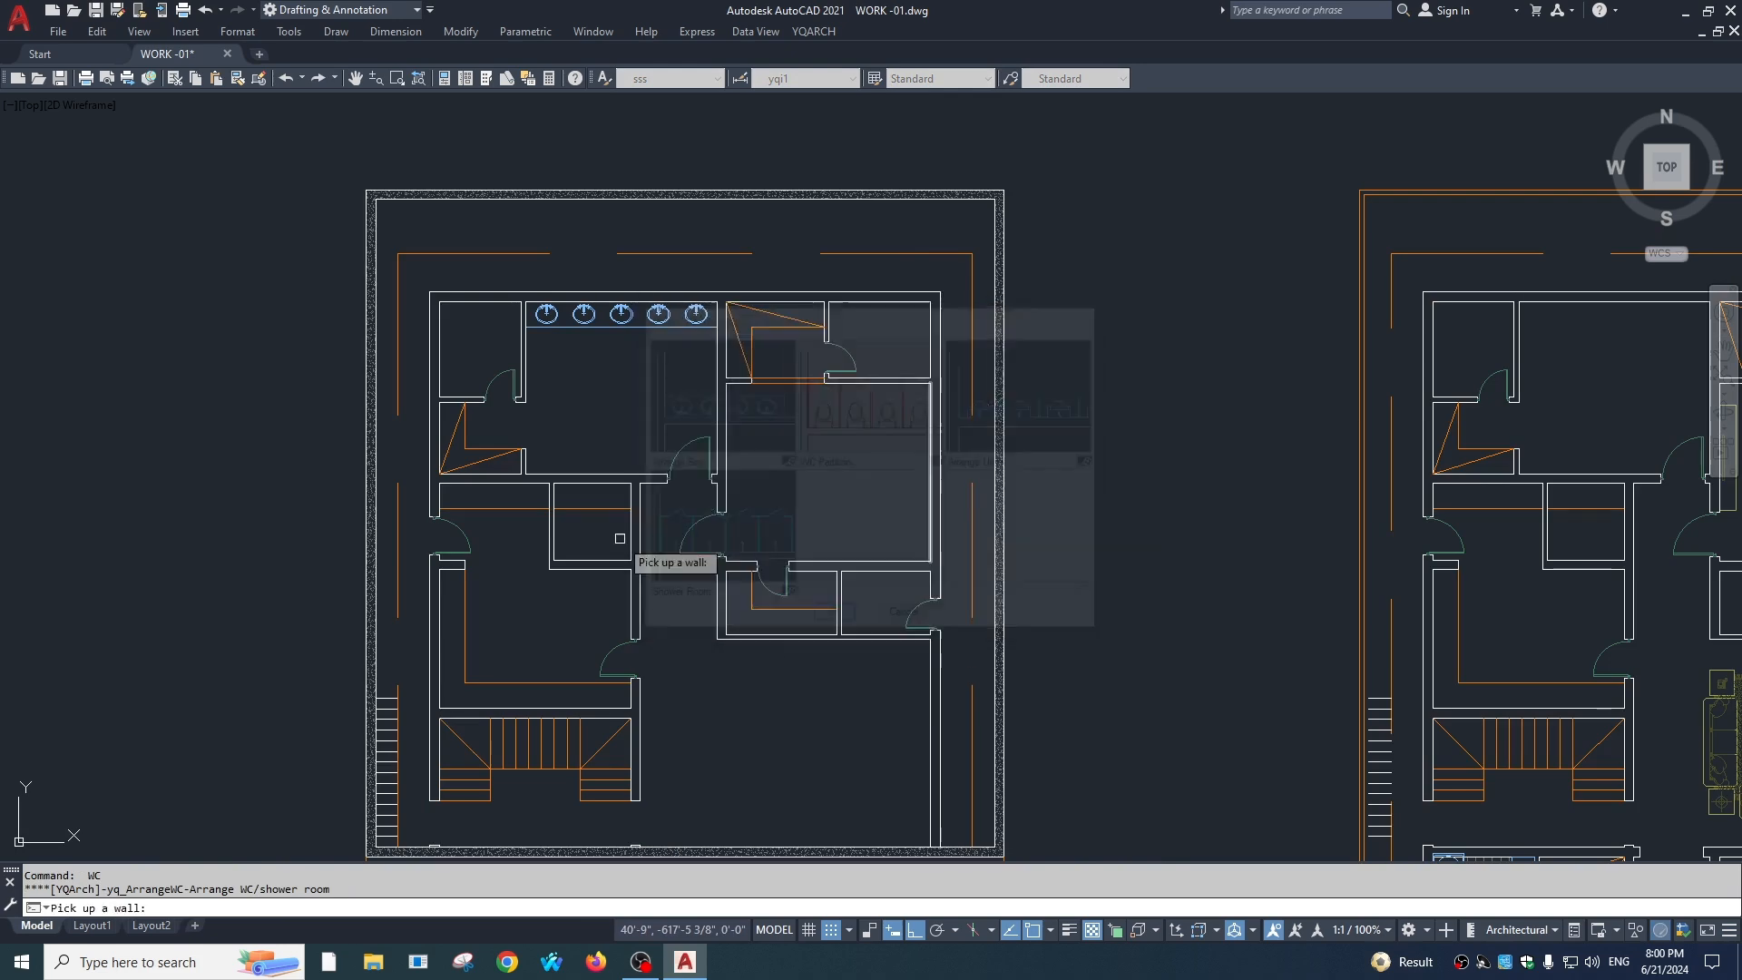
{"action": "scroll", "coordinate": [561, 481], "scroll_direction": "up", "scroll_amount": 1}
{"action": "scroll", "coordinate": [614, 471], "scroll_direction": "down", "scroll_amount": 1}
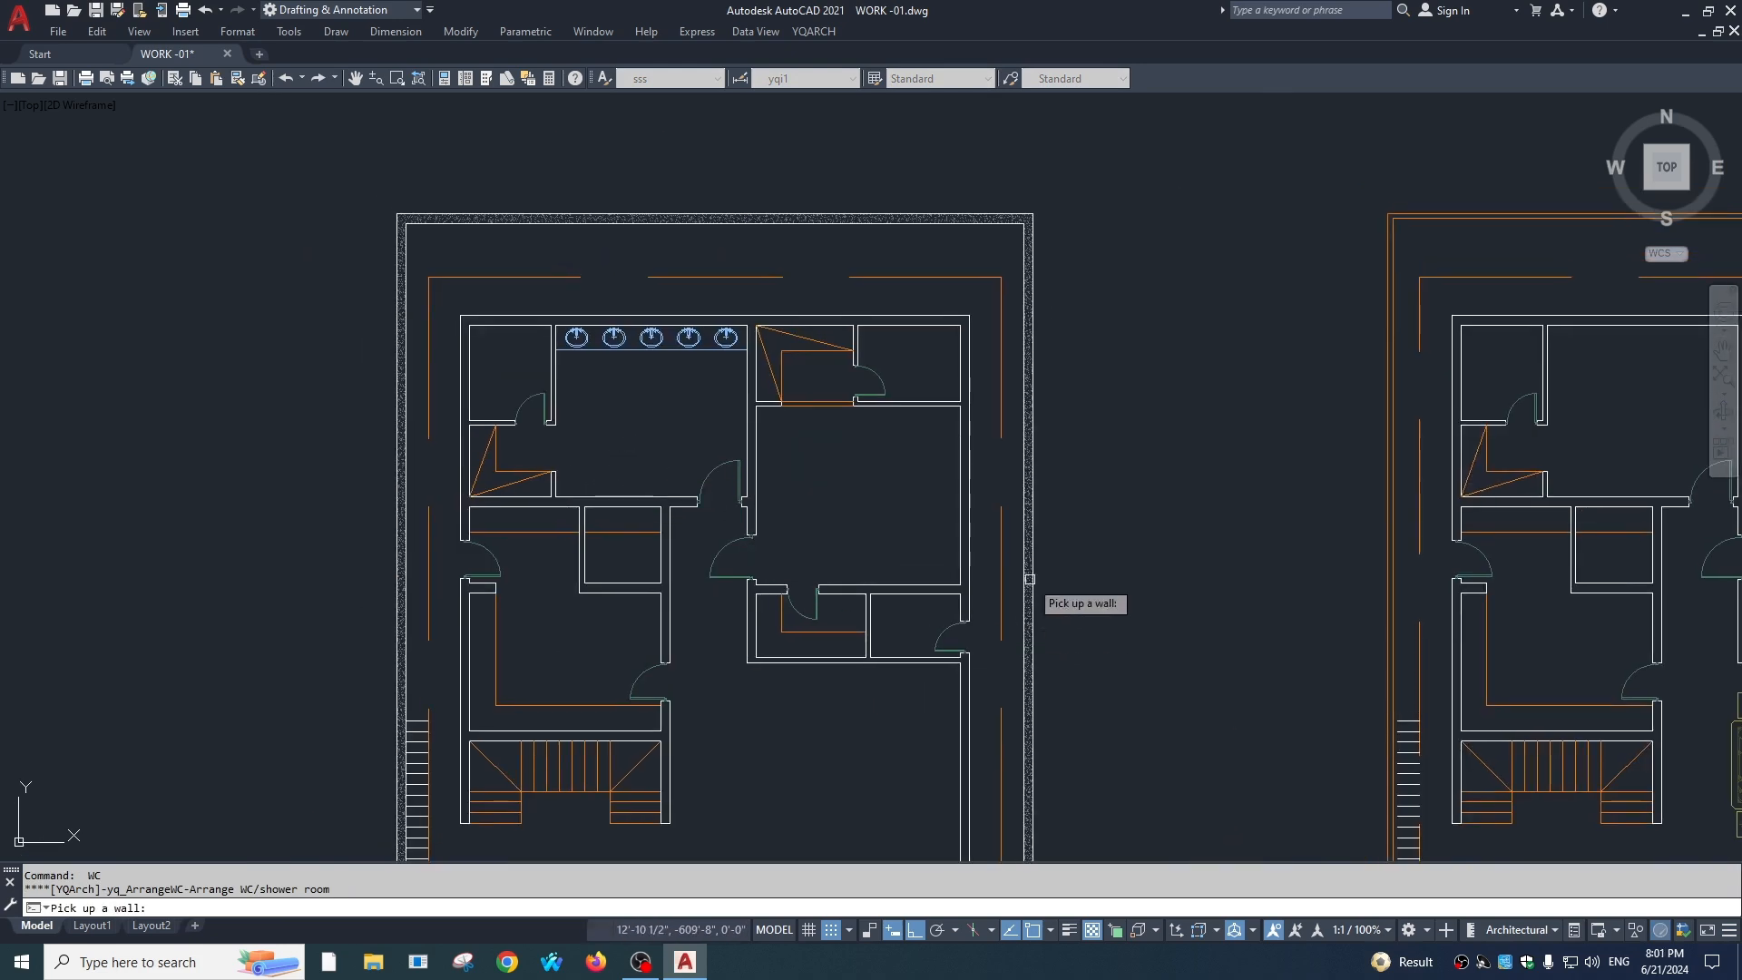
{"action": "scroll", "coordinate": [971, 426], "scroll_direction": "up", "scroll_amount": 2}
{"action": "left_click", "coordinate": [951, 412]}
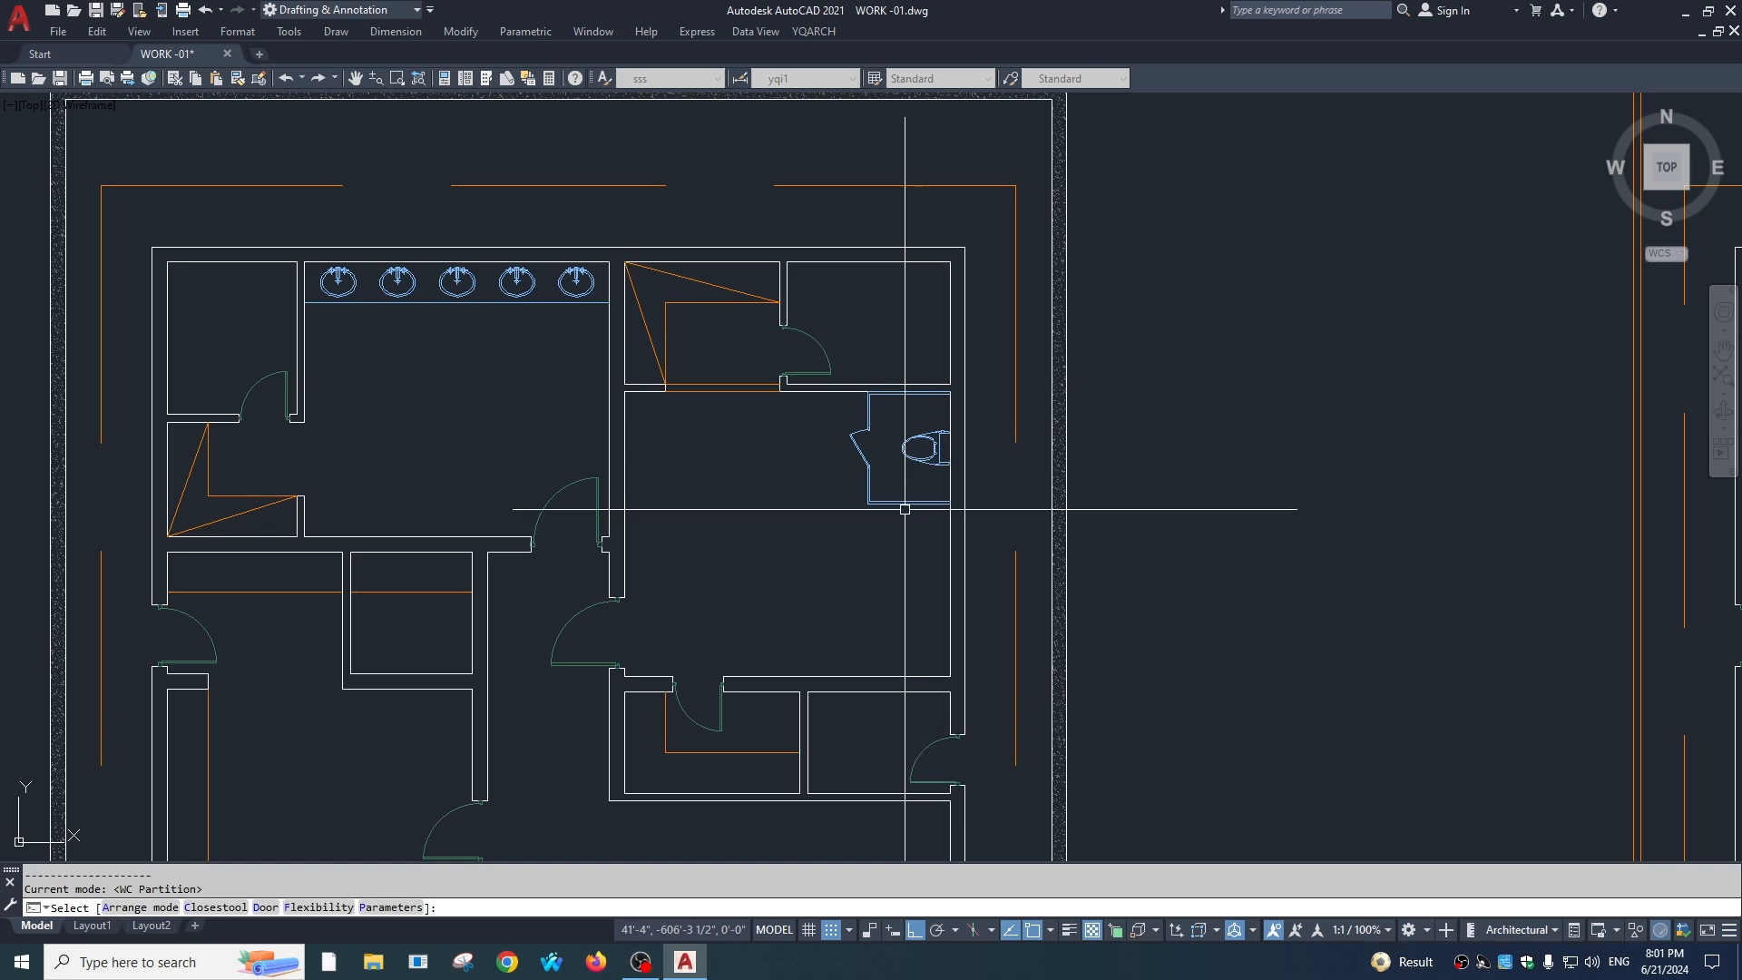
{"action": "left_click", "coordinate": [868, 678]}
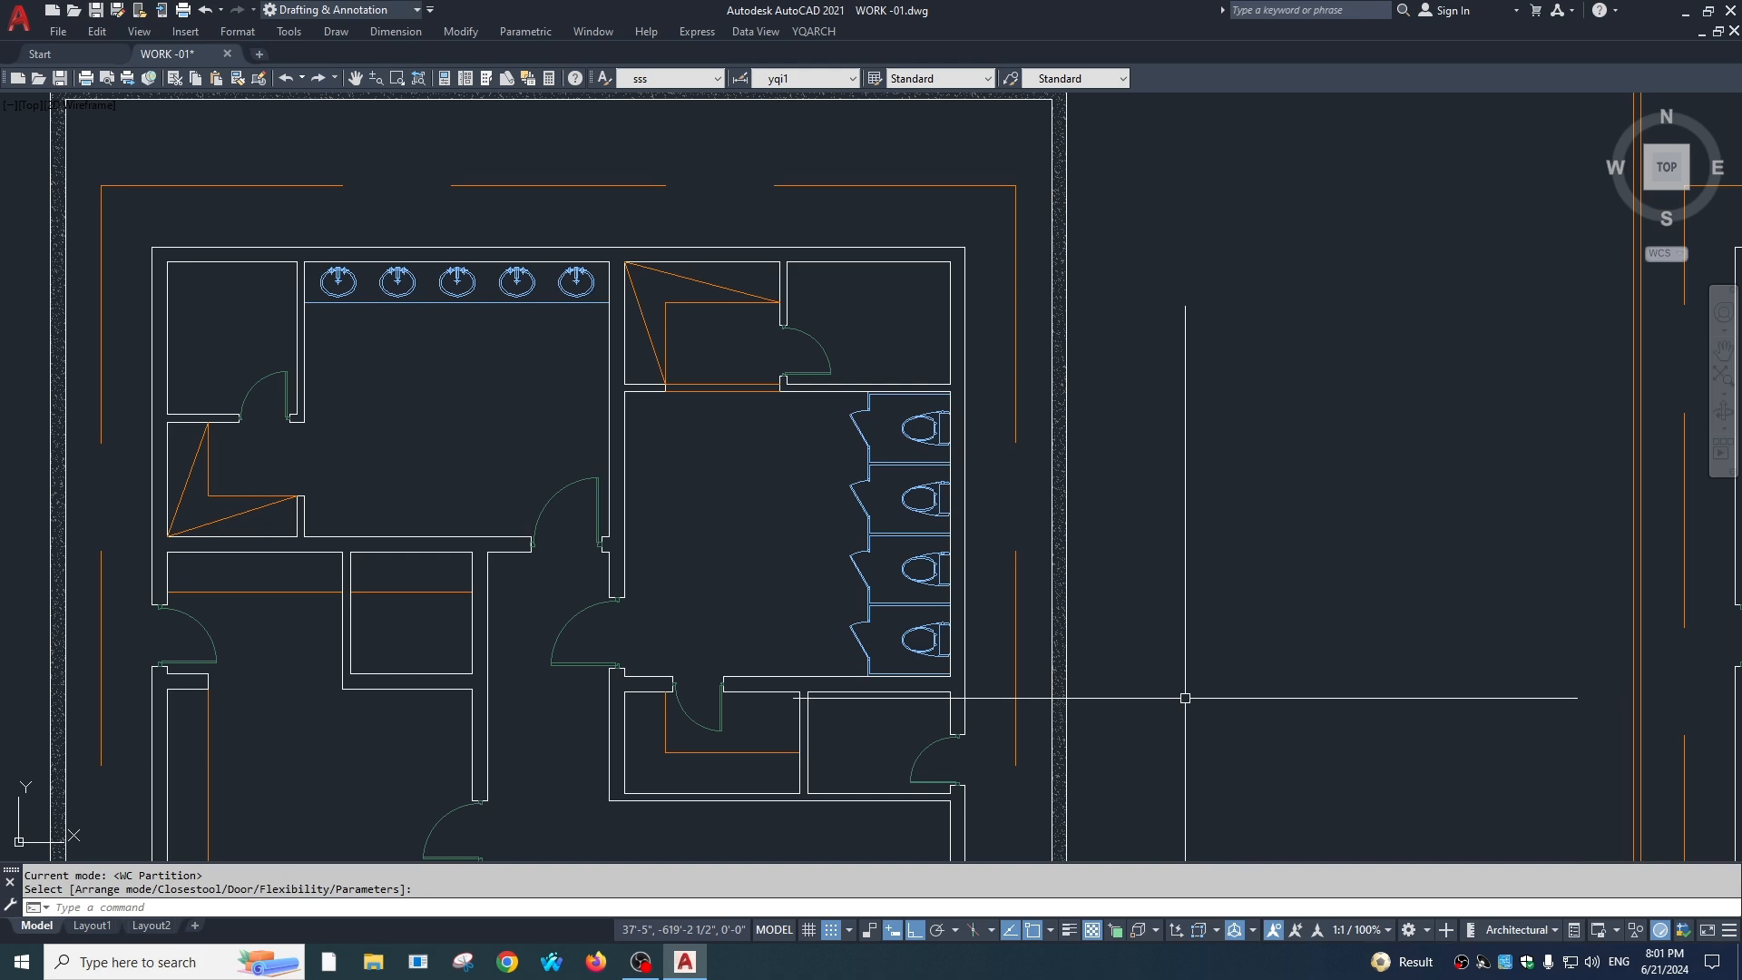
Step: Arrange a row of four urinals along the lower wall of the left plan's top middle room
{"action": "type", "text": "WC"}
{"action": "key", "text": "Return"}
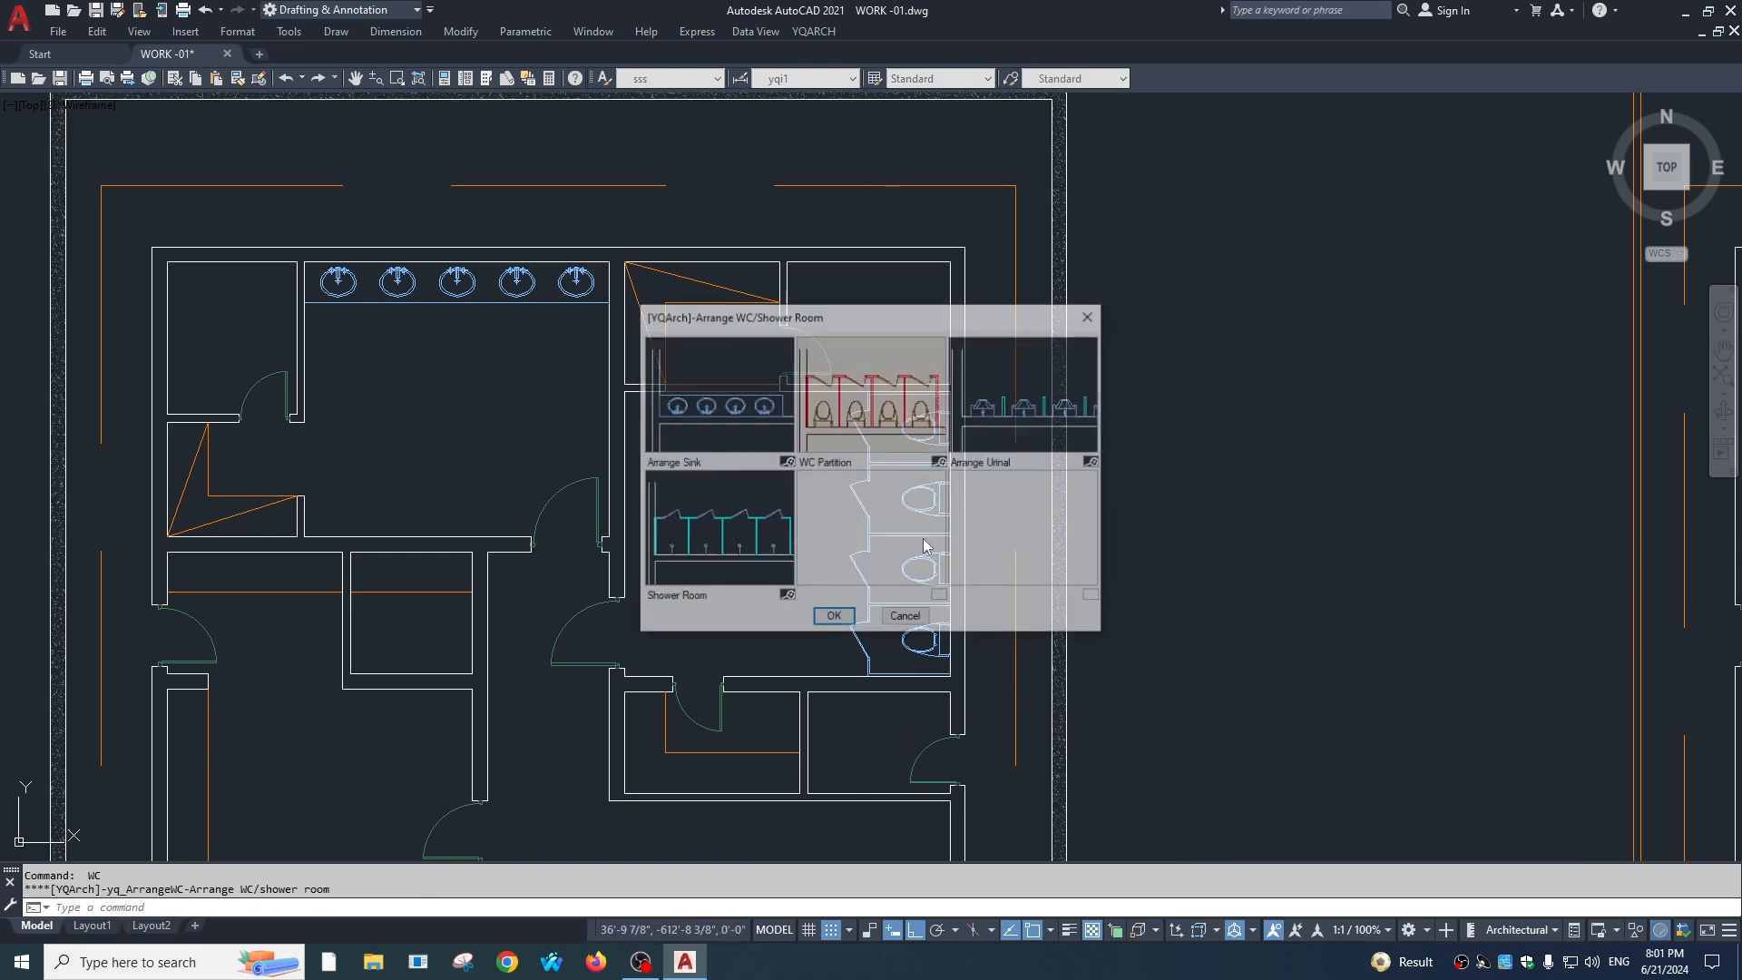
{"action": "left_click", "coordinate": [1032, 424]}
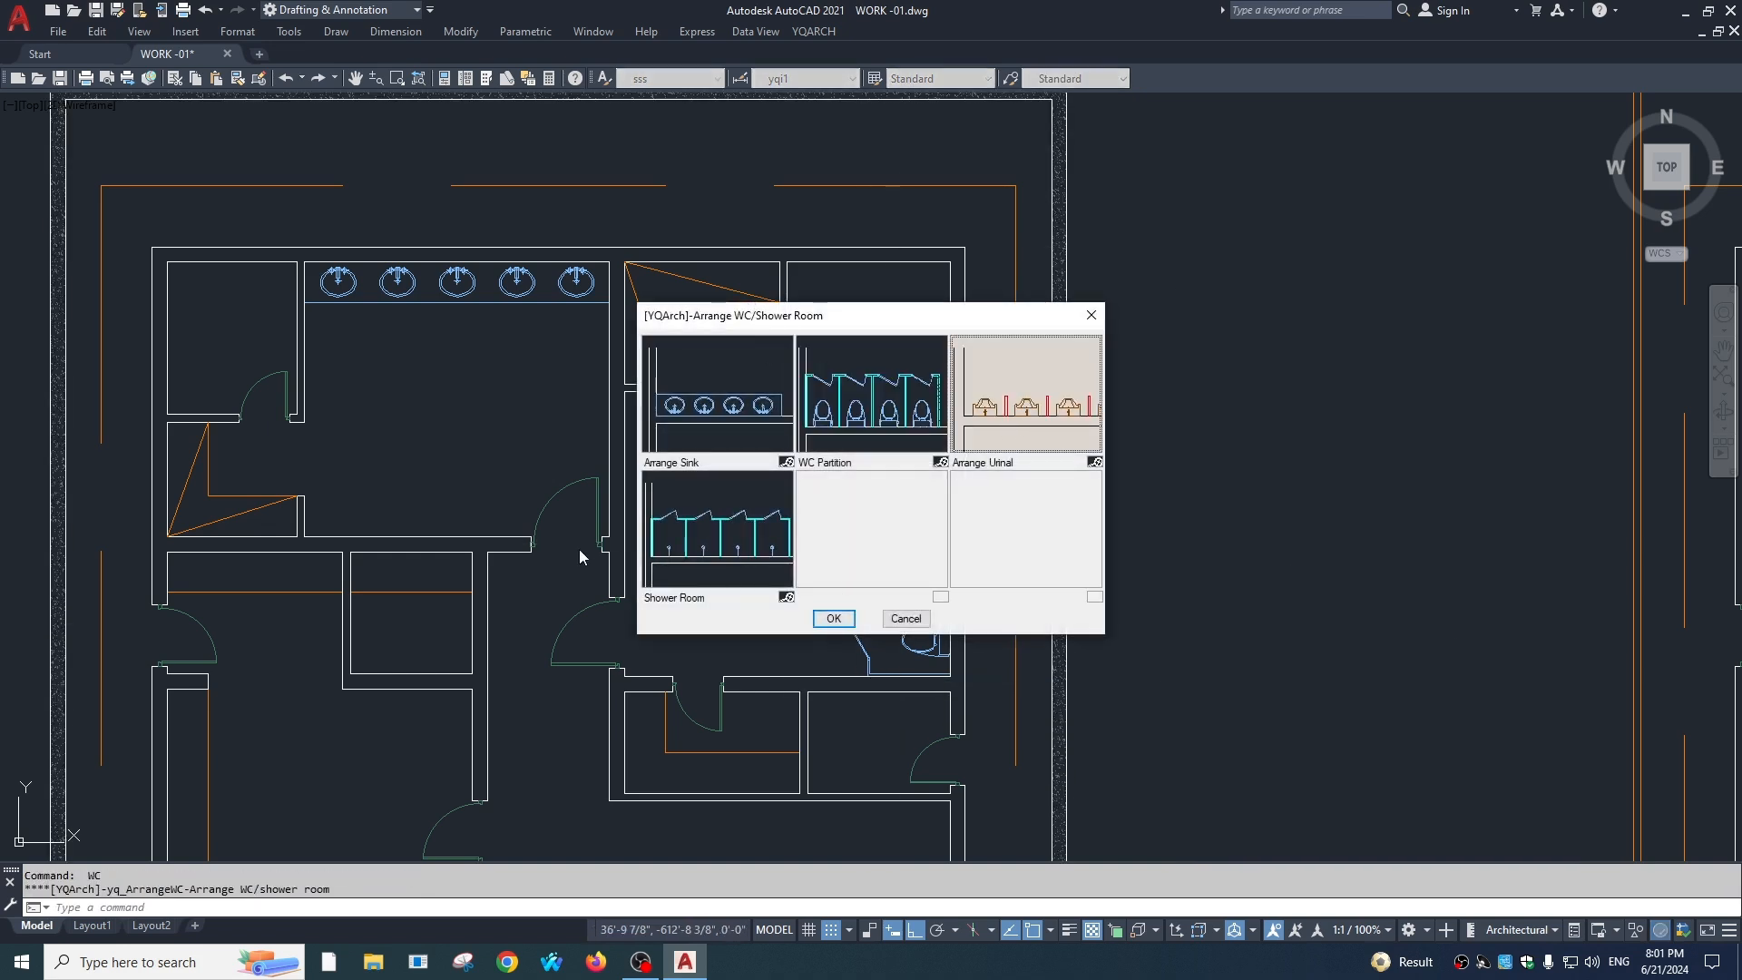
{"action": "left_click", "coordinate": [833, 618]}
{"action": "left_click", "coordinate": [362, 534]}
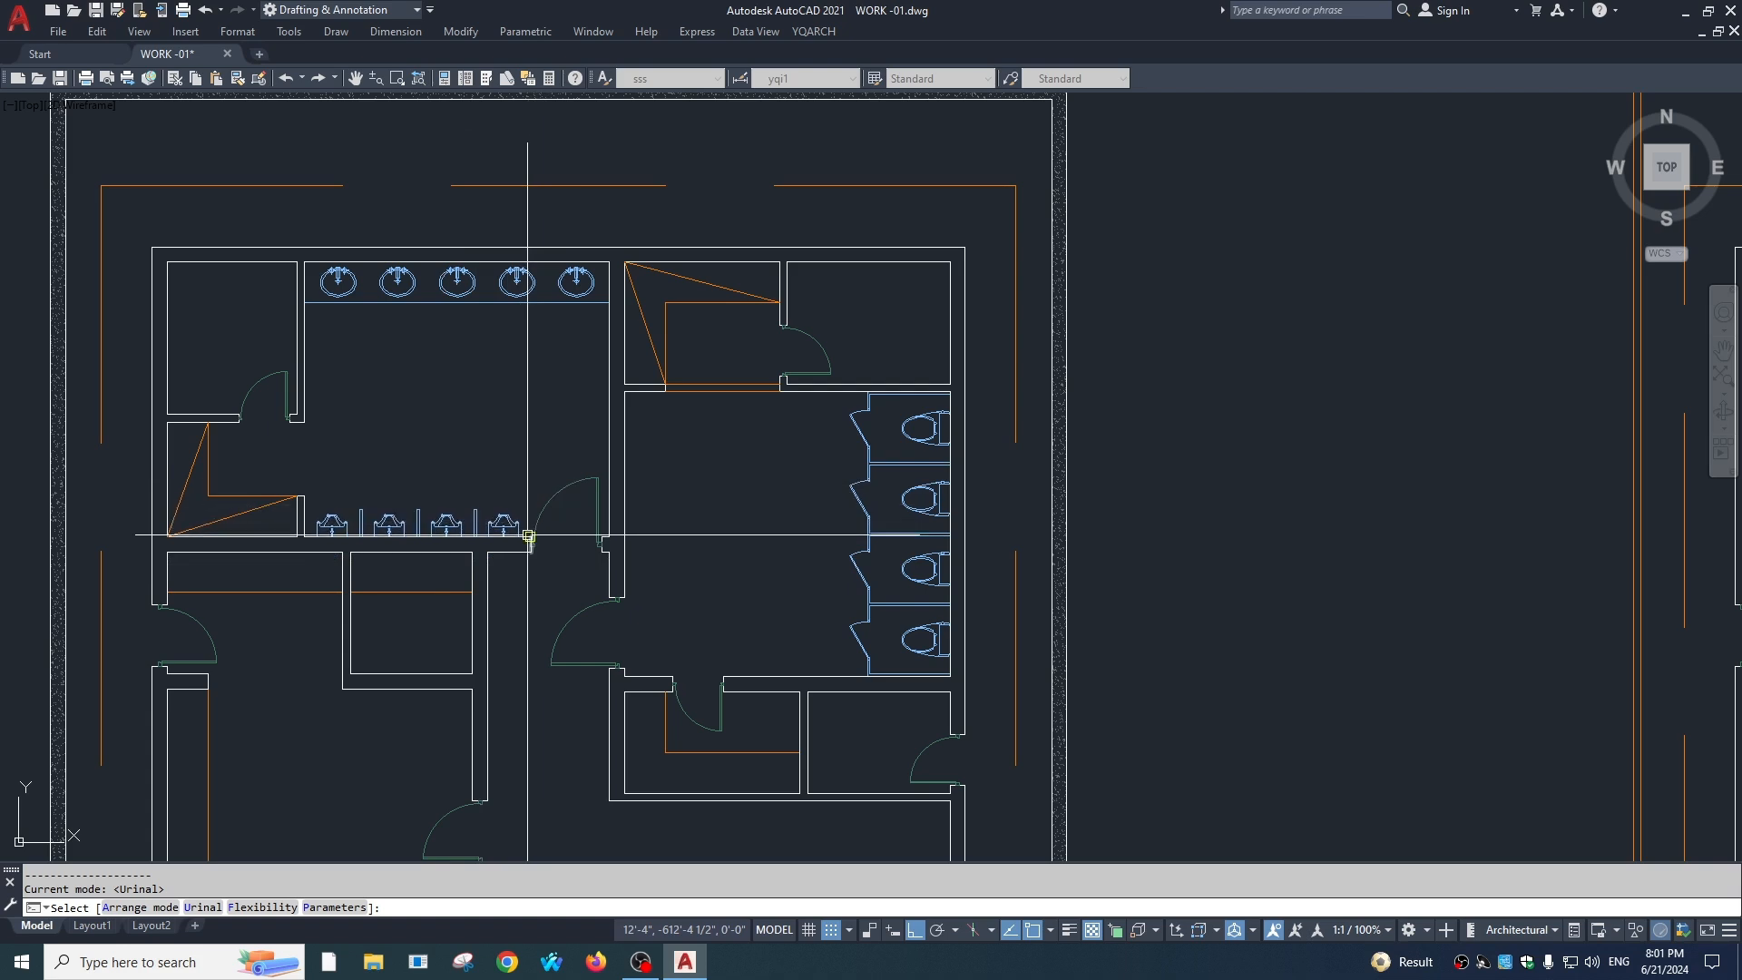
{"action": "left_click", "coordinate": [526, 528]}
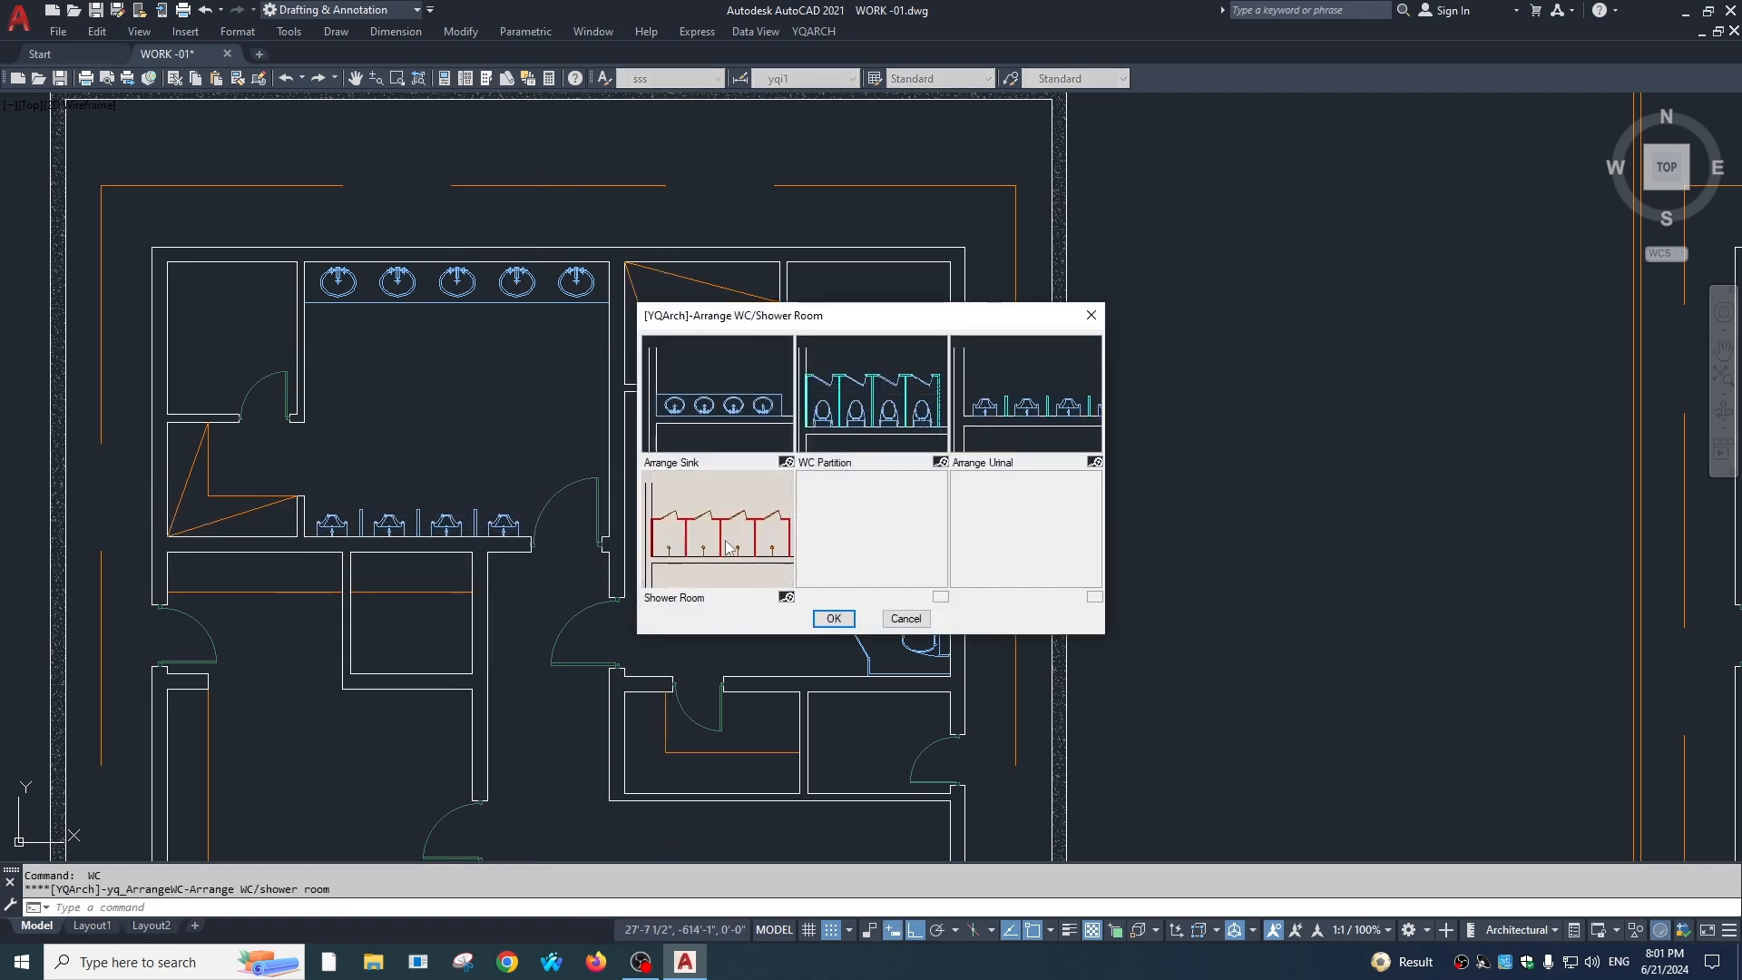
Step: Arrange a Shower Room row of two cubicles along the left wall of the left plan's large upper-right room
{"action": "left_click", "coordinate": [833, 617]}
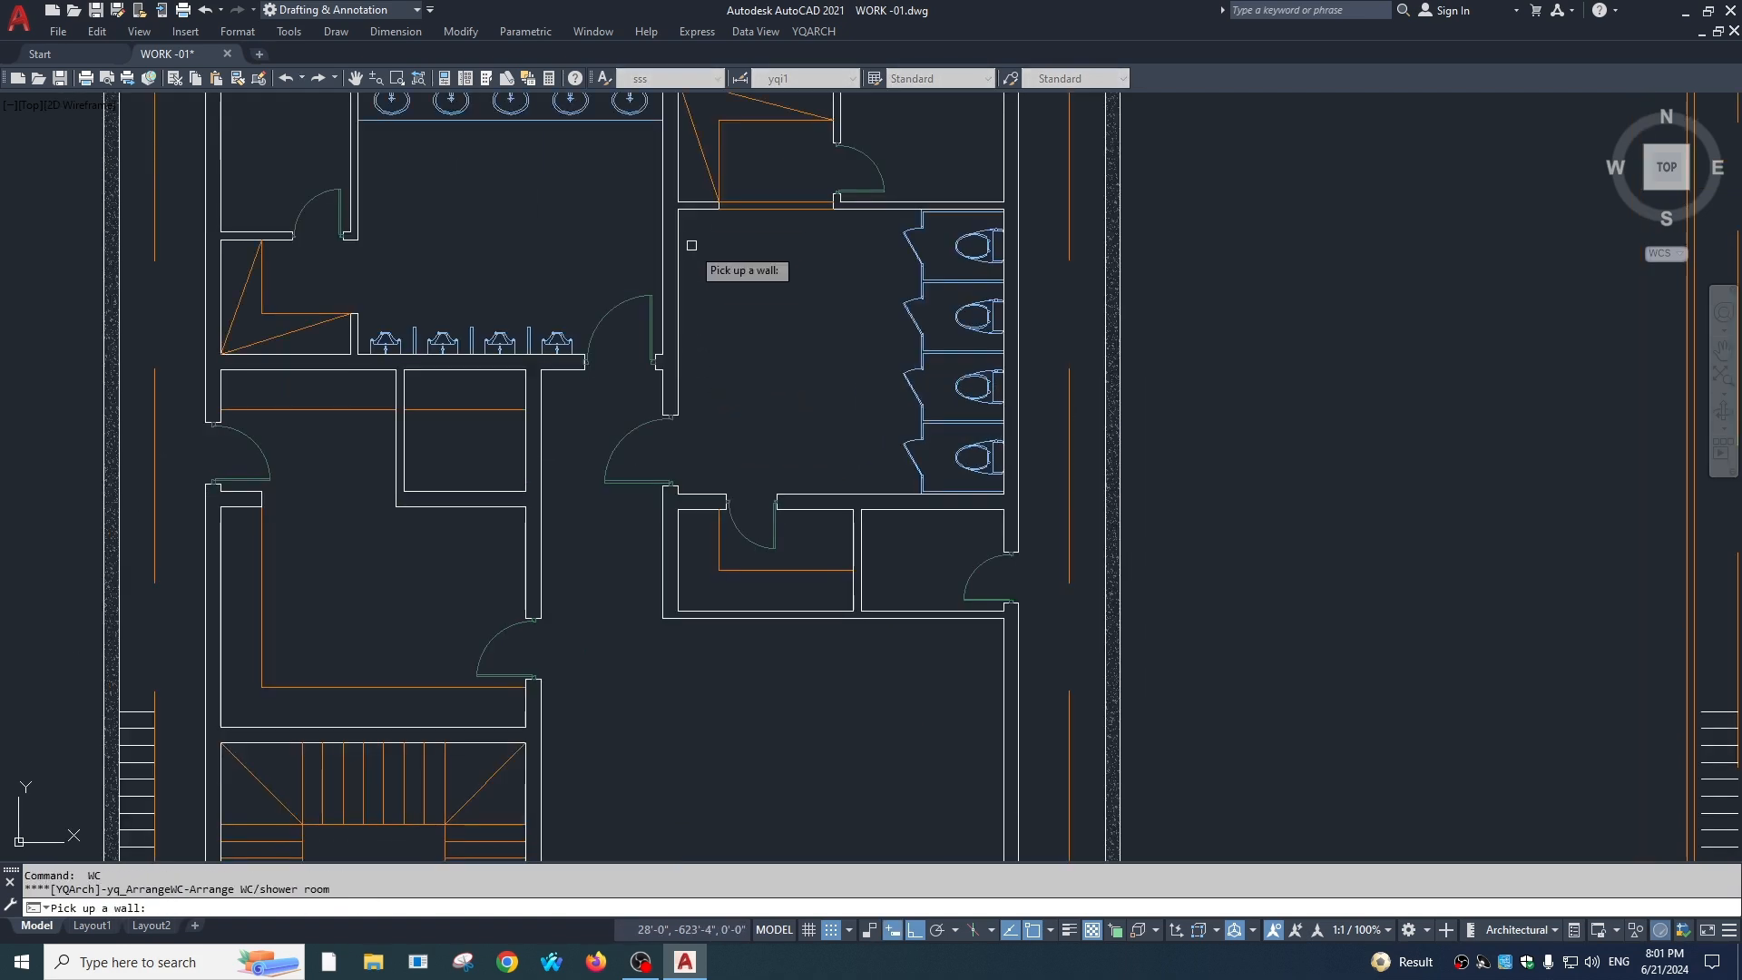
{"action": "left_click", "coordinate": [678, 372]}
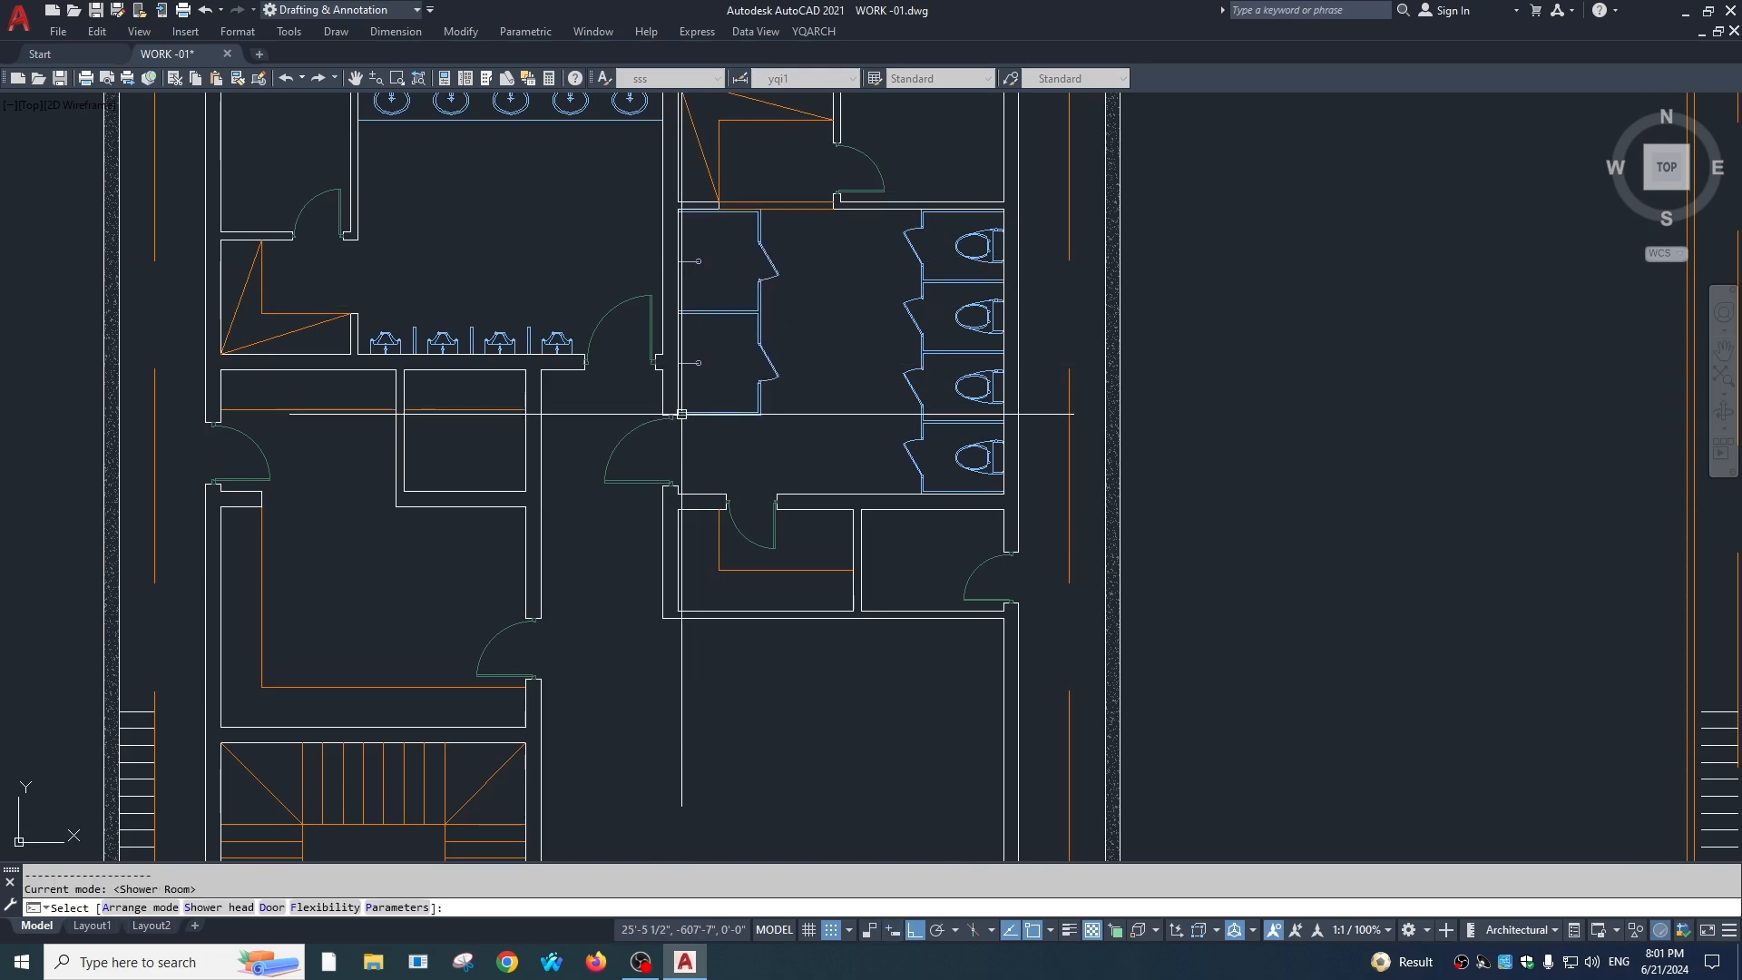
{"action": "key", "text": "Escape"}
{"action": "scroll", "coordinate": [903, 505], "scroll_direction": "down", "scroll_amount": 2}
{"action": "scroll", "coordinate": [997, 474], "scroll_direction": "down", "scroll_amount": 2}
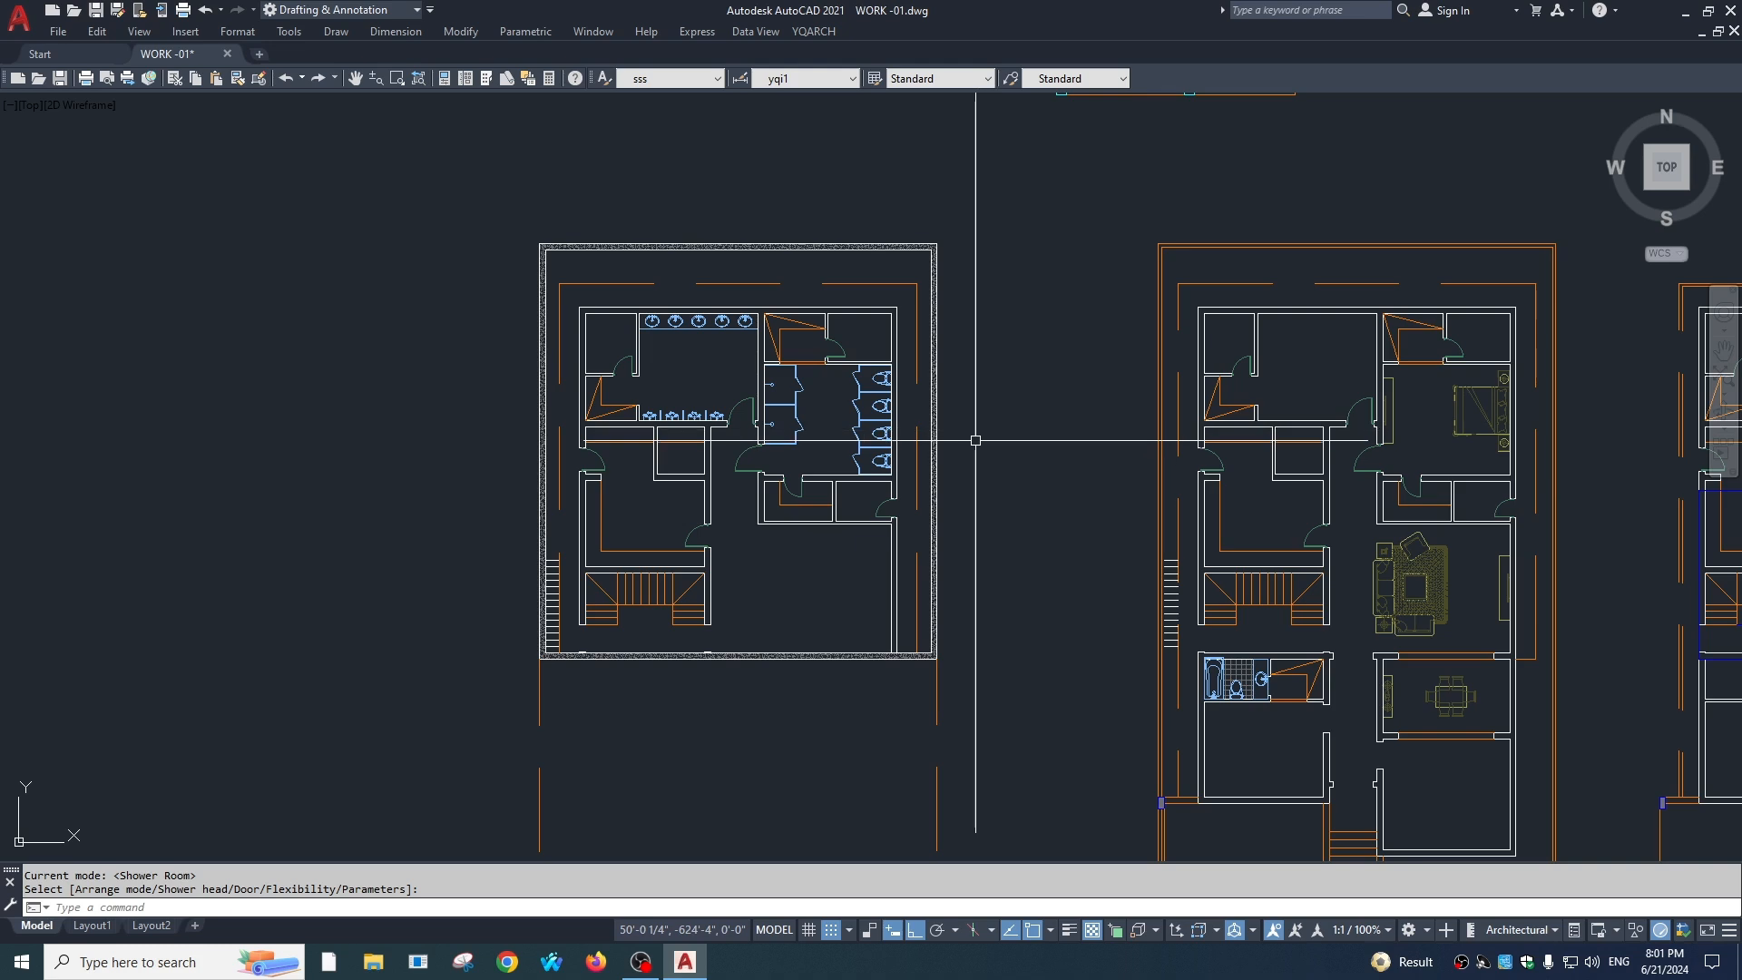
Step: Erase the diagonal and L-shaped closet lines in the small room above the bedroom of the furnished plan
{"action": "middle_click_drag", "start_coordinate": [1007, 426], "coordinate": [957, 490]}
{"action": "middle_click_drag", "start_coordinate": [1103, 506], "coordinate": [788, 493]}
{"action": "mouse_move", "coordinate": [1049, 470]}
{"action": "middle_mouse_down"}
{"action": "mouse_move", "coordinate": [876, 466]}
{"action": "mouse_move", "coordinate": [867, 505]}
{"action": "middle_mouse_up"}
{"action": "scroll", "coordinate": [1010, 401], "scroll_direction": "up", "scroll_amount": 4}
{"action": "scroll", "coordinate": [855, 495], "scroll_direction": "down", "scroll_amount": 2}
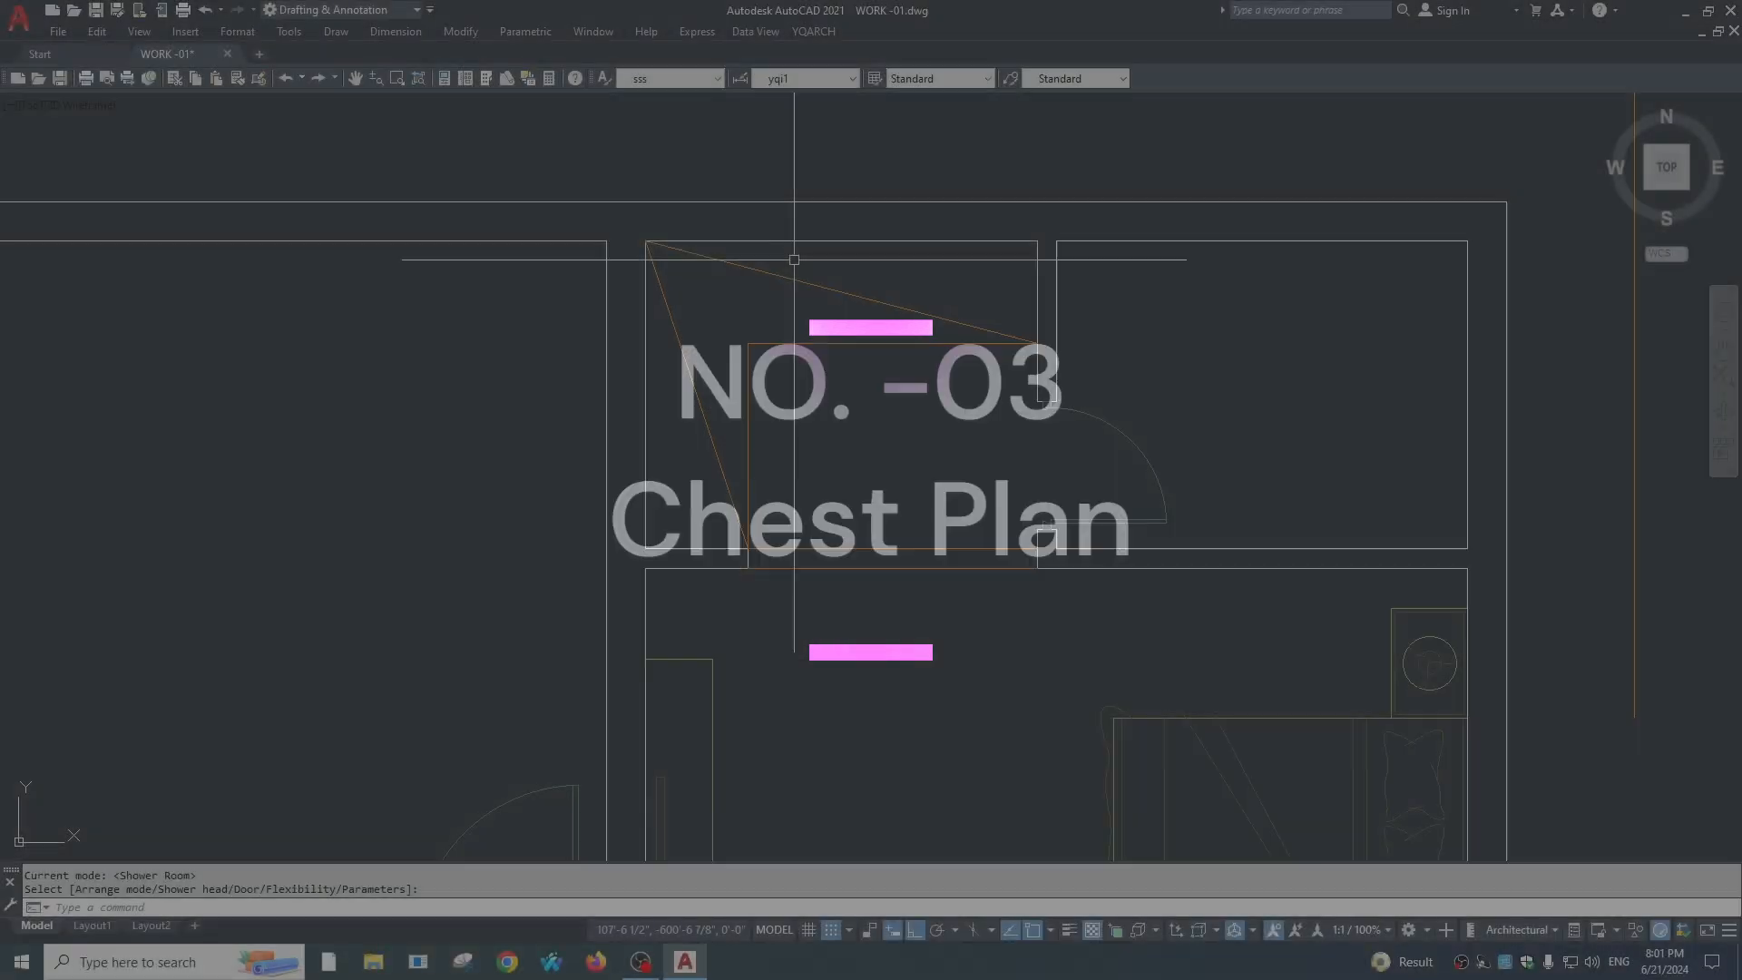
{"action": "left_click", "coordinate": [798, 296]}
{"action": "left_click", "coordinate": [699, 254]}
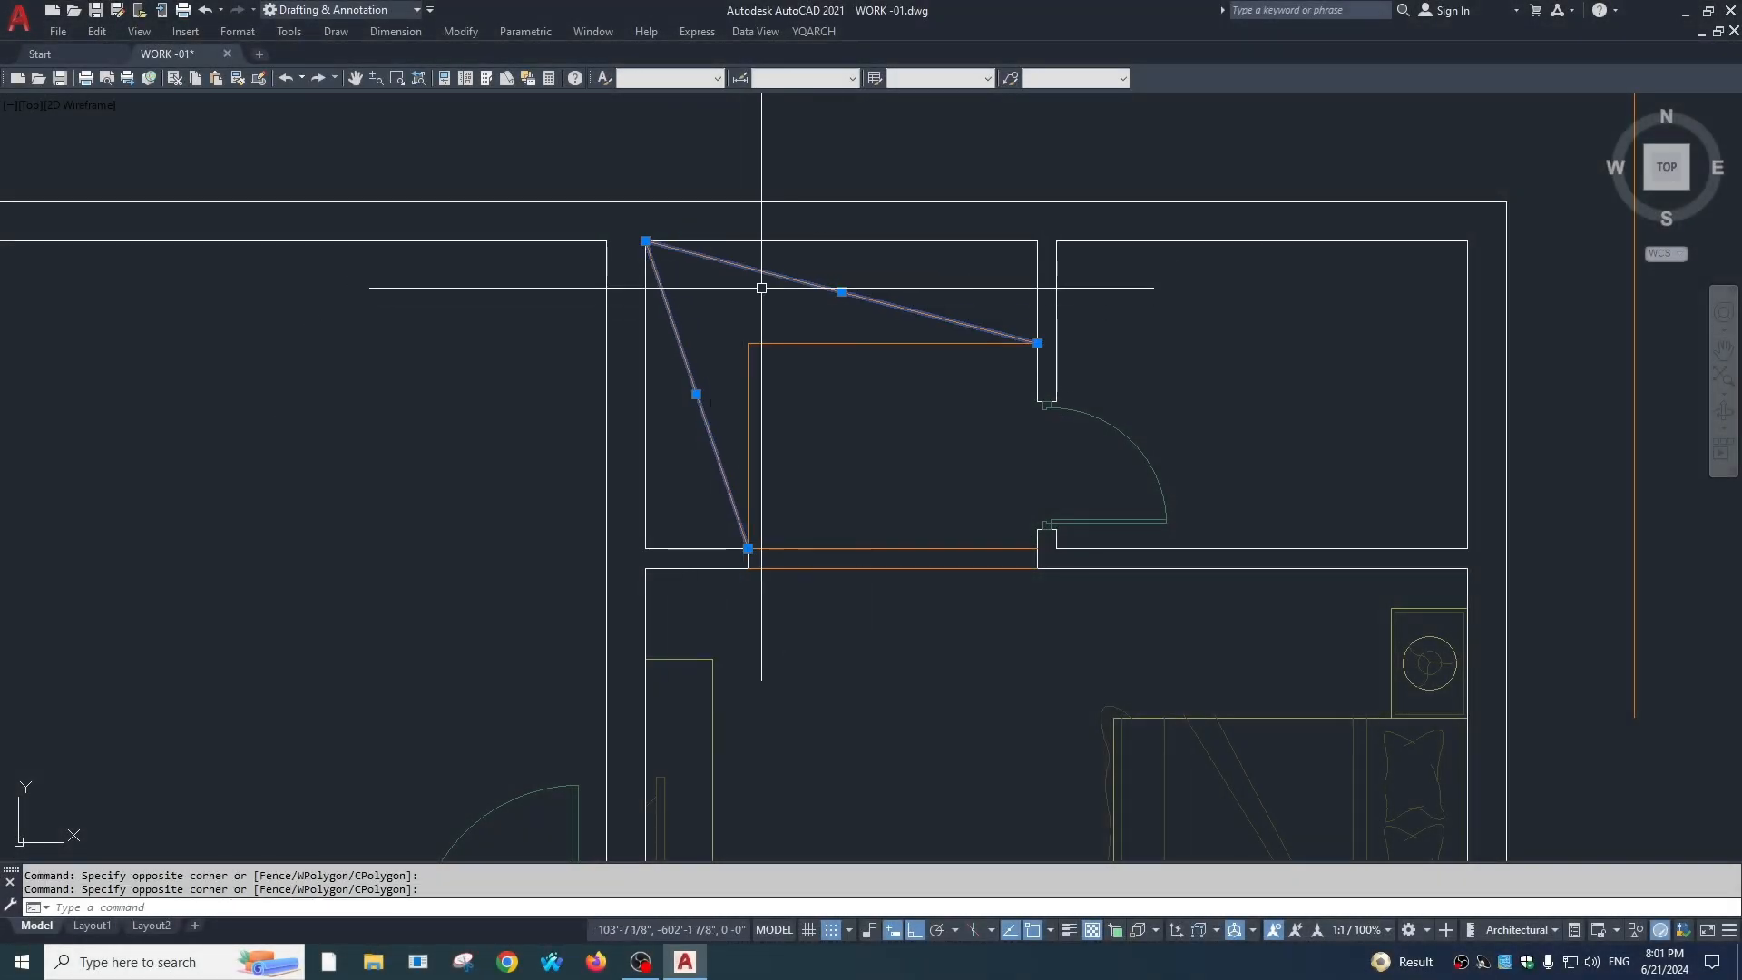
{"action": "type", "text": "e"}
{"action": "key", "text": "space"}
{"action": "left_click", "coordinate": [805, 307]}
{"action": "left_click", "coordinate": [686, 400]}
{"action": "type", "text": "e"}
{"action": "key", "text": "space"}
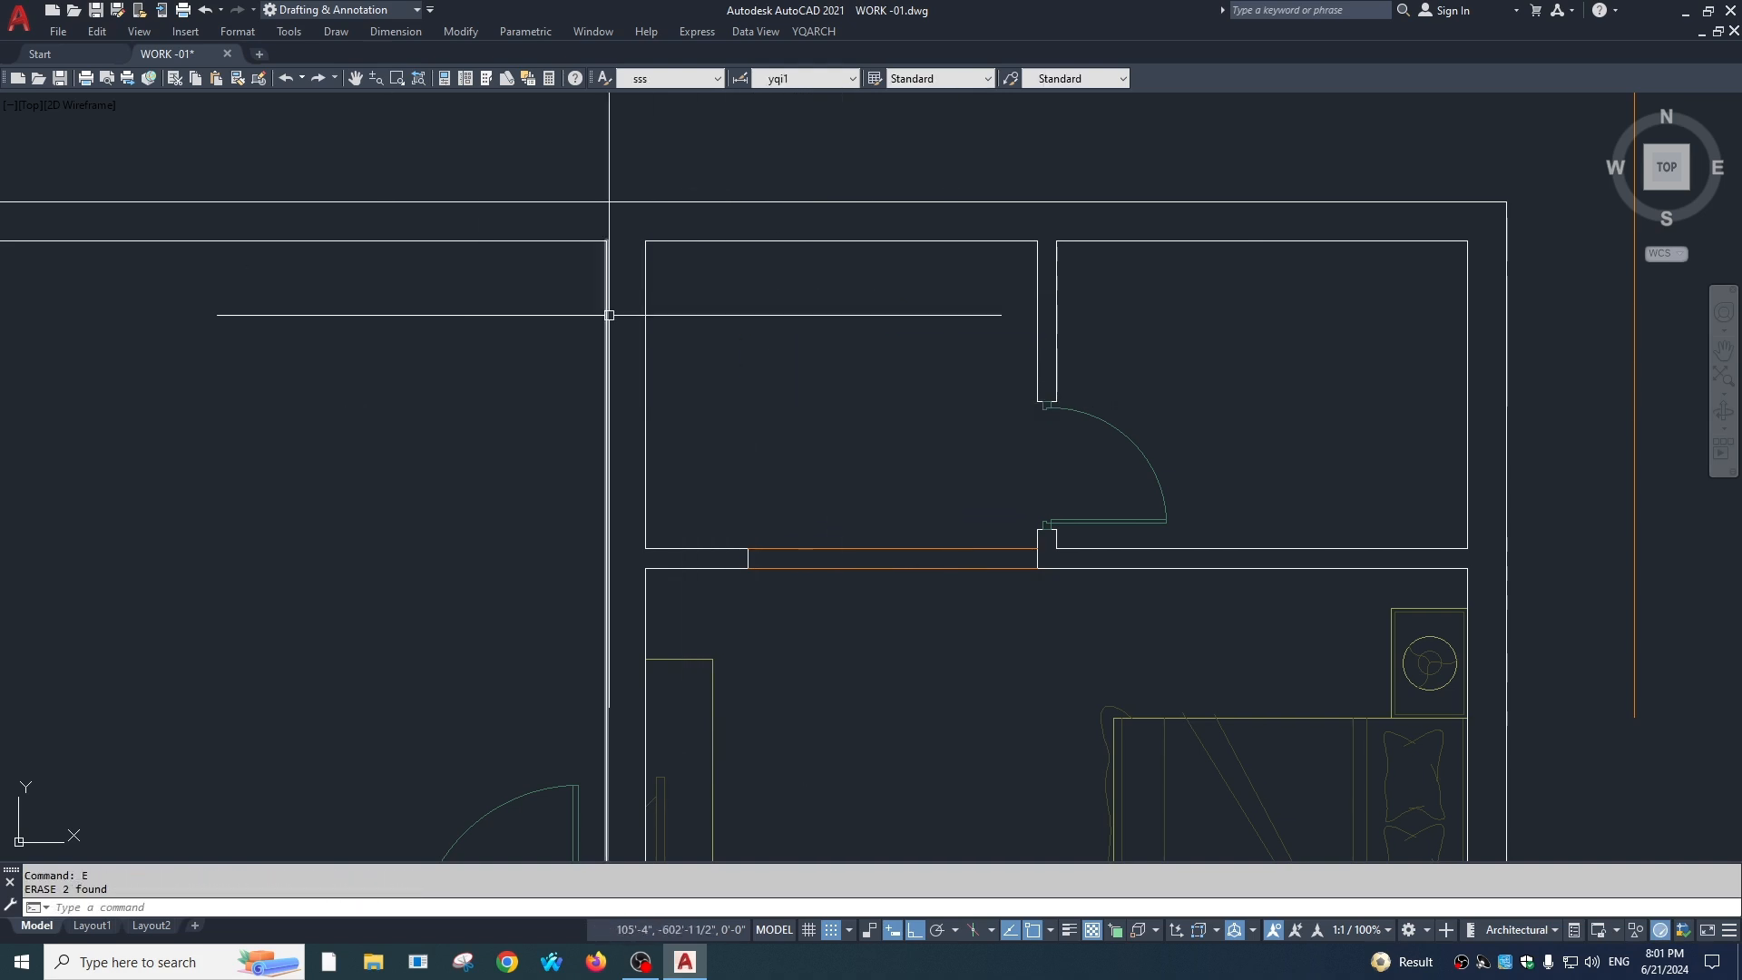
Step: Draw an L-shaped chest plan (YG) along the upper and left walls of the small room above the bedroom
{"action": "middle_click_drag", "start_coordinate": [700, 332], "coordinate": [693, 344]}
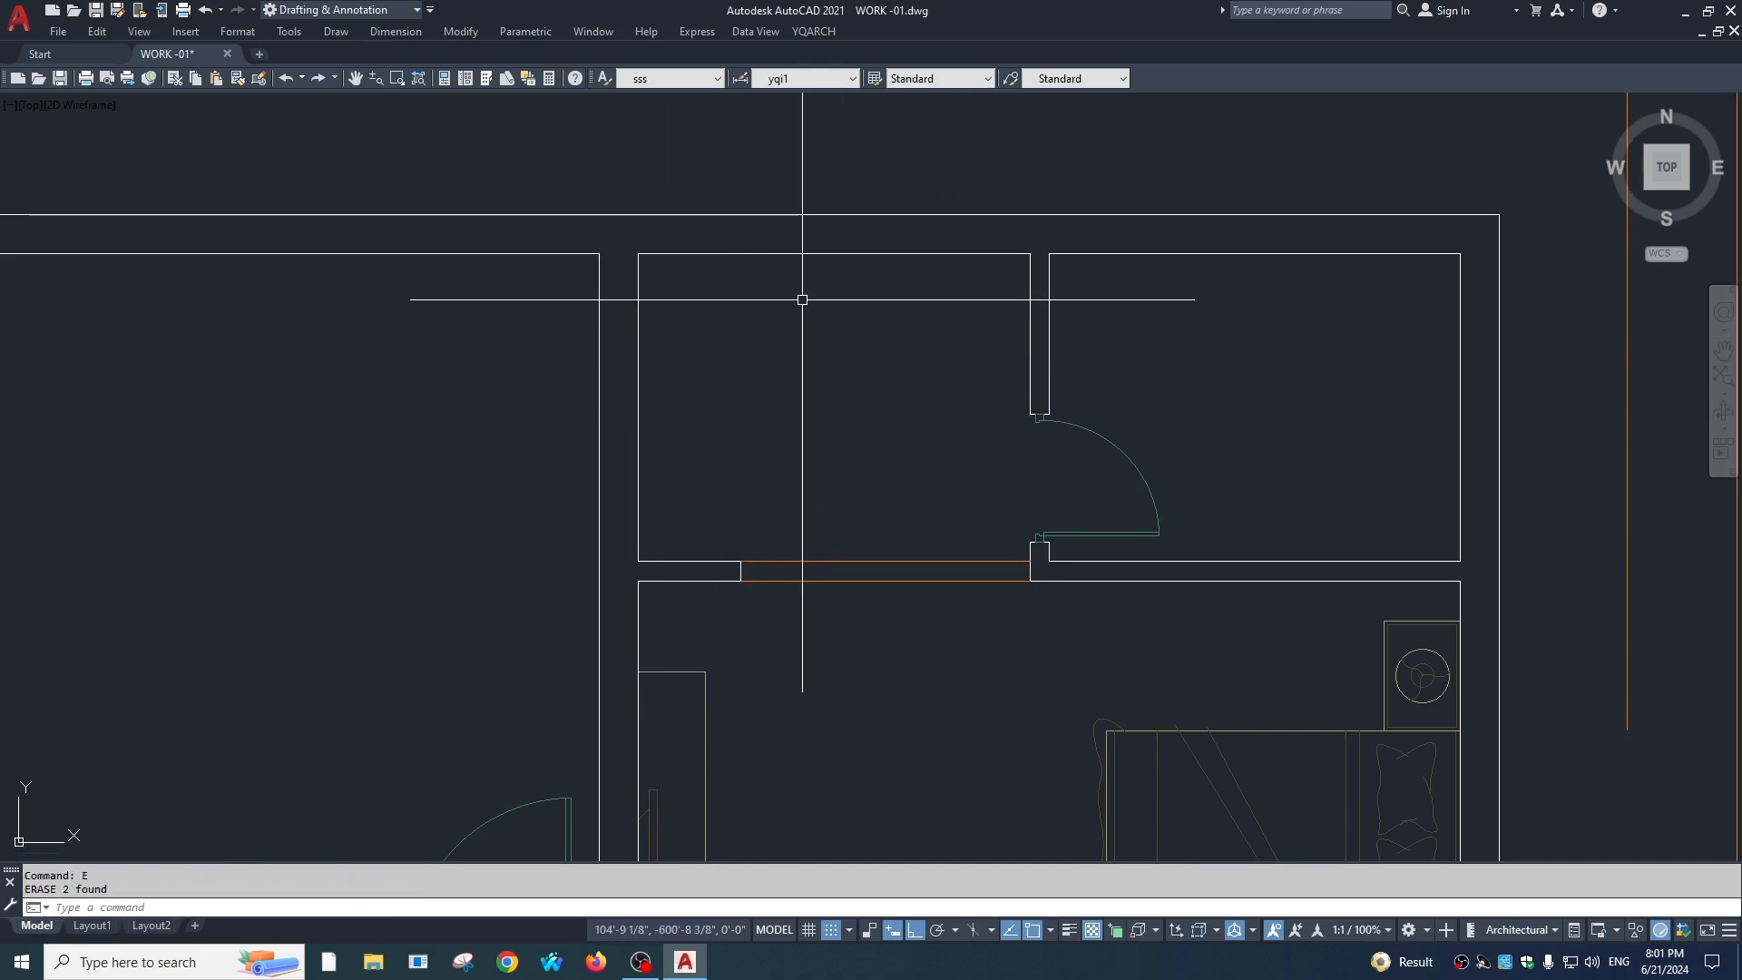
{"action": "type", "text": "yg"}
{"action": "key", "text": "space"}
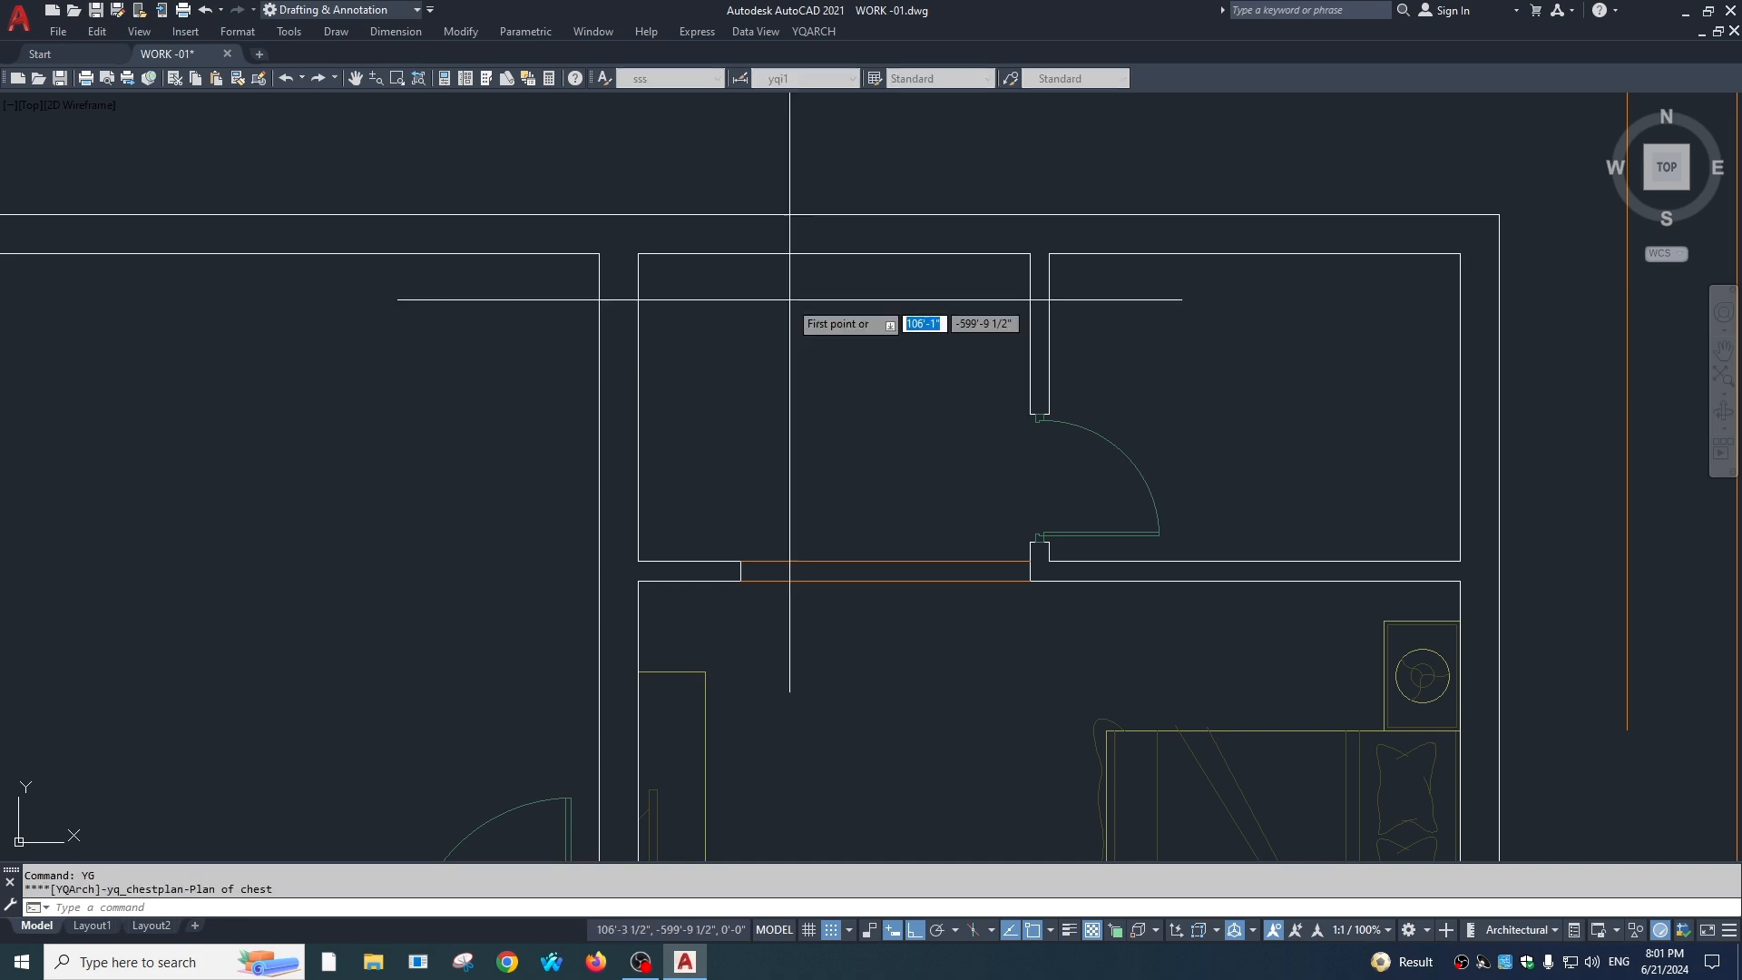
{"action": "left_click", "coordinate": [639, 254]}
{"action": "left_click", "coordinate": [639, 561]}
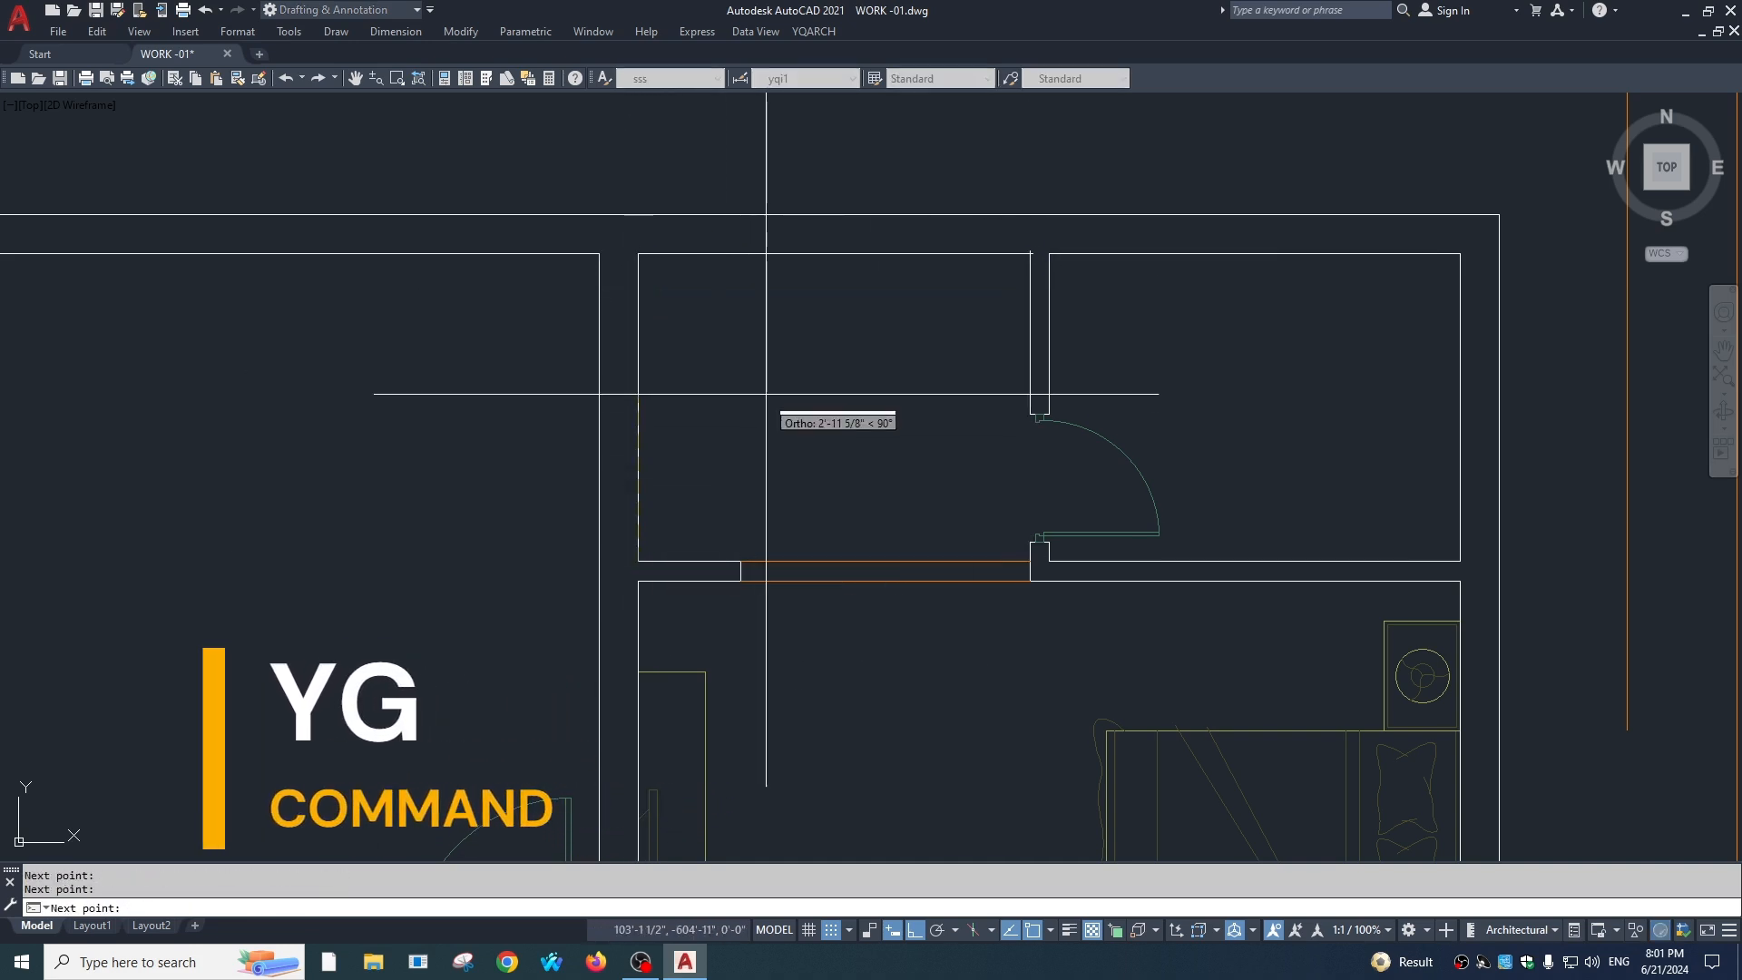
{"action": "left_click", "coordinate": [740, 471]}
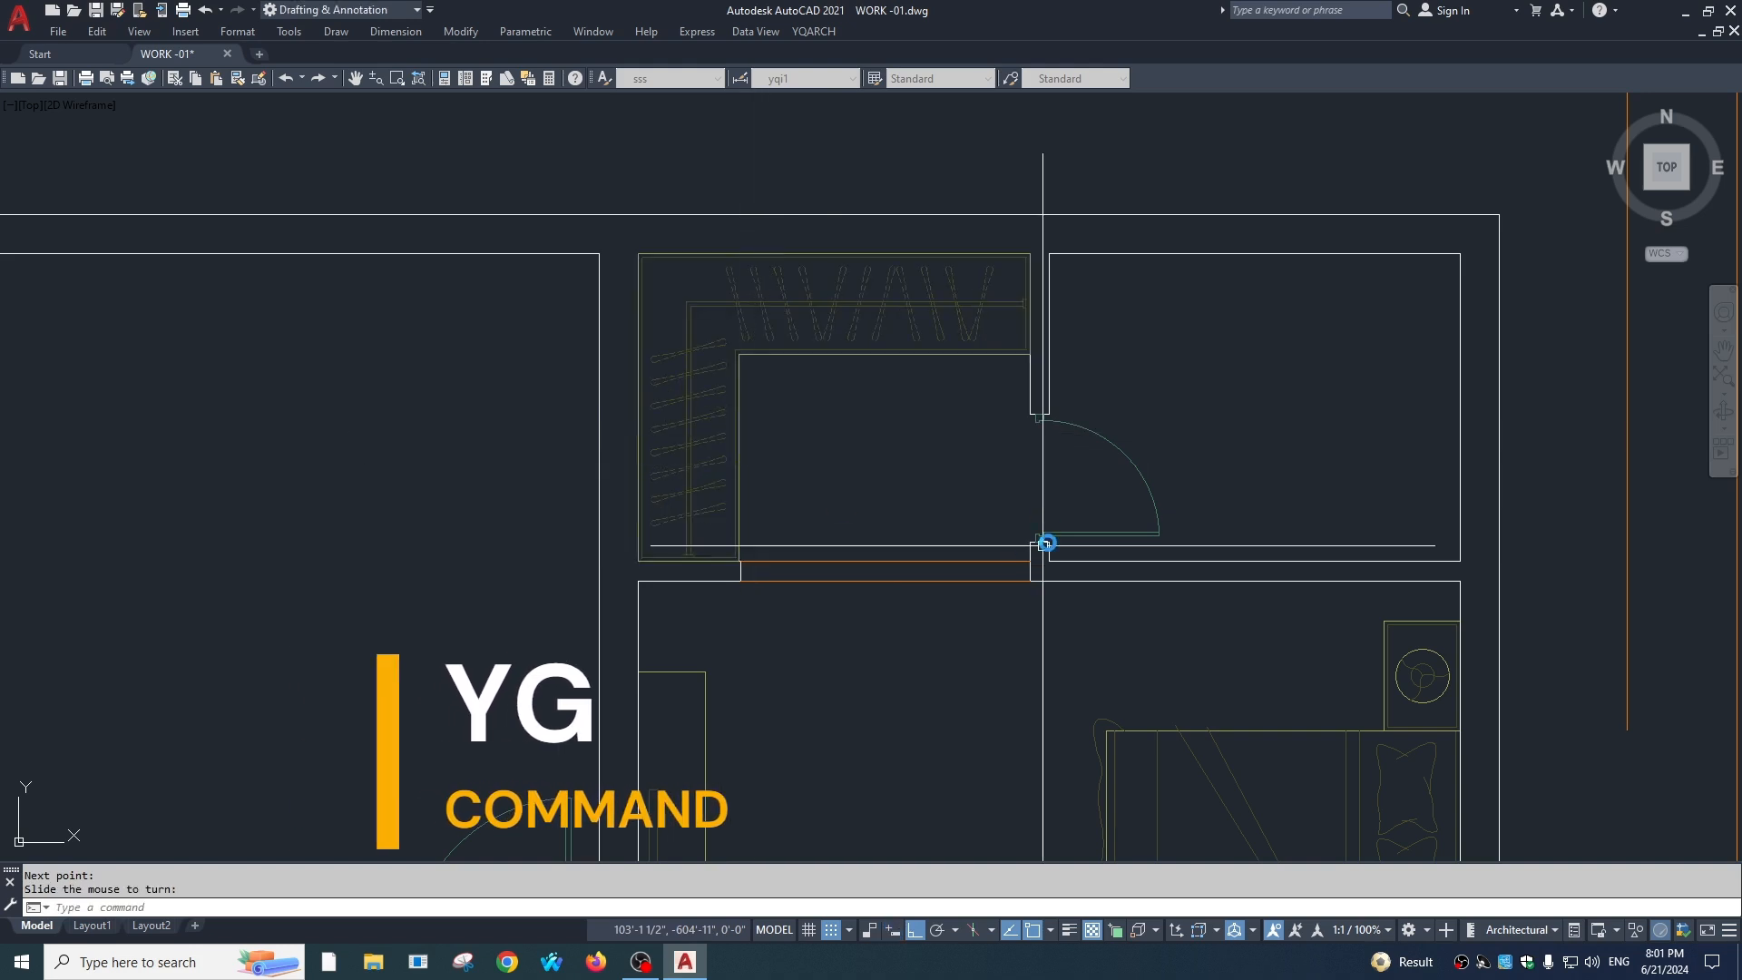
{"action": "key", "text": "Escape"}
{"action": "key", "text": "space"}
{"action": "left_click", "coordinate": [1030, 254]}
{"action": "left_click", "coordinate": [645, 255]}
{"action": "left_click", "coordinate": [642, 562]}
{"action": "key", "text": "Return"}
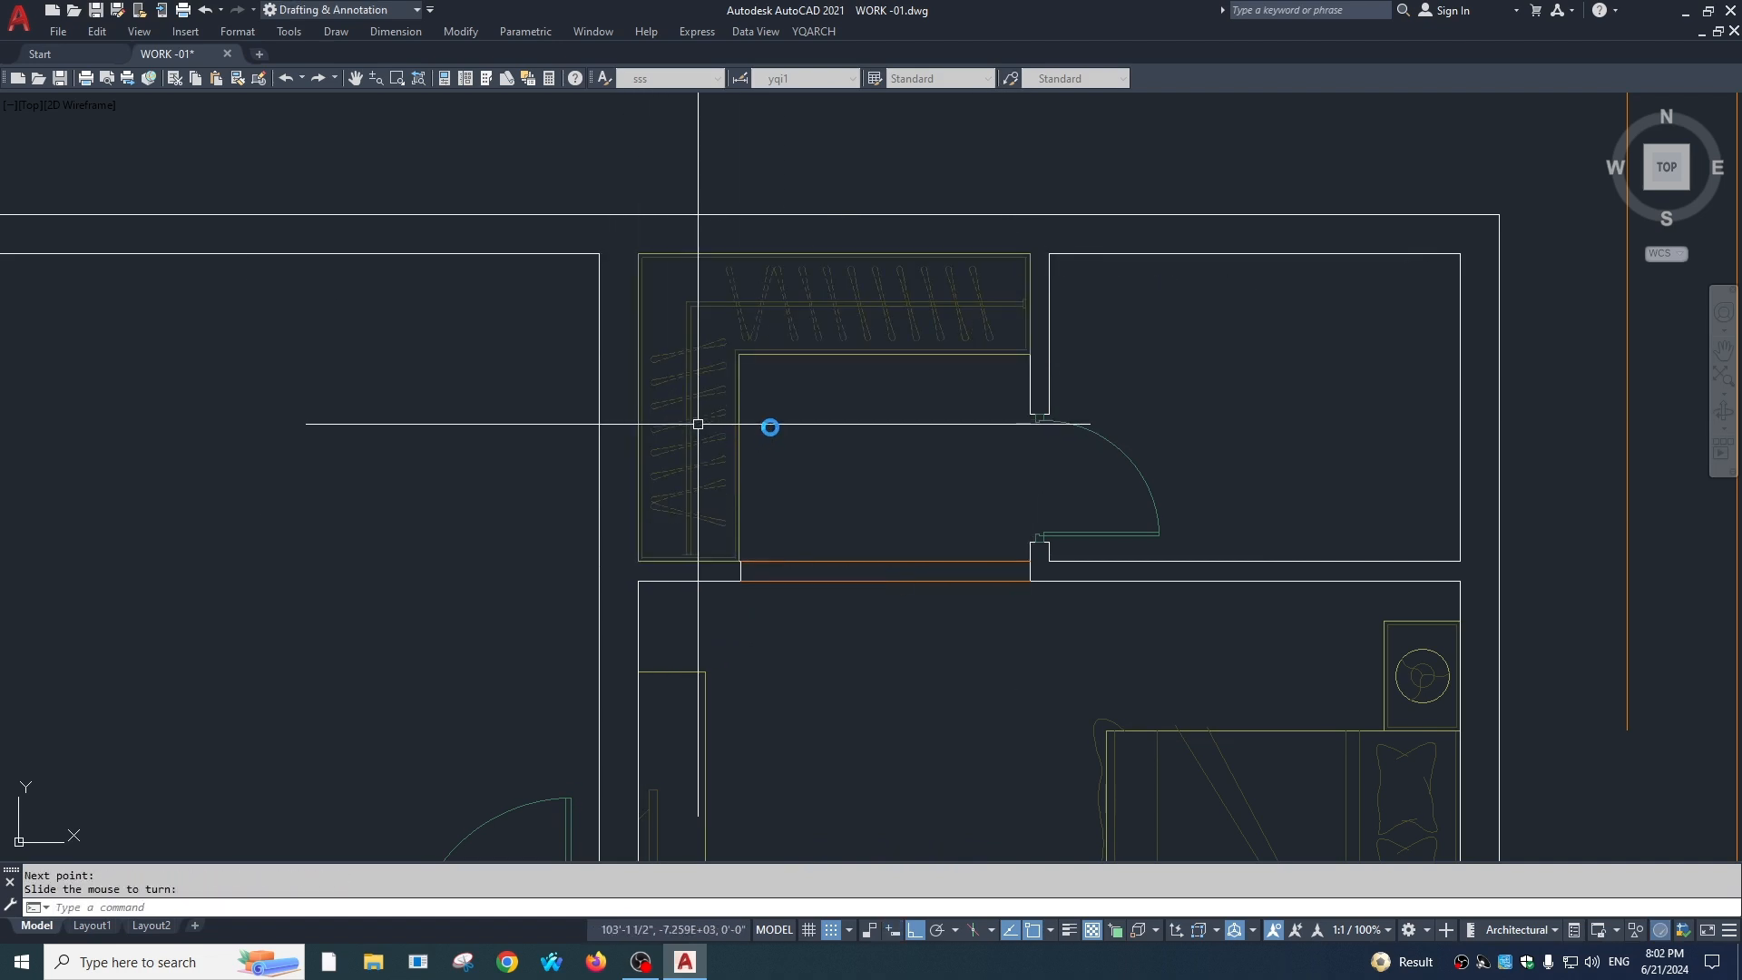
{"action": "left_click", "coordinate": [841, 441]}
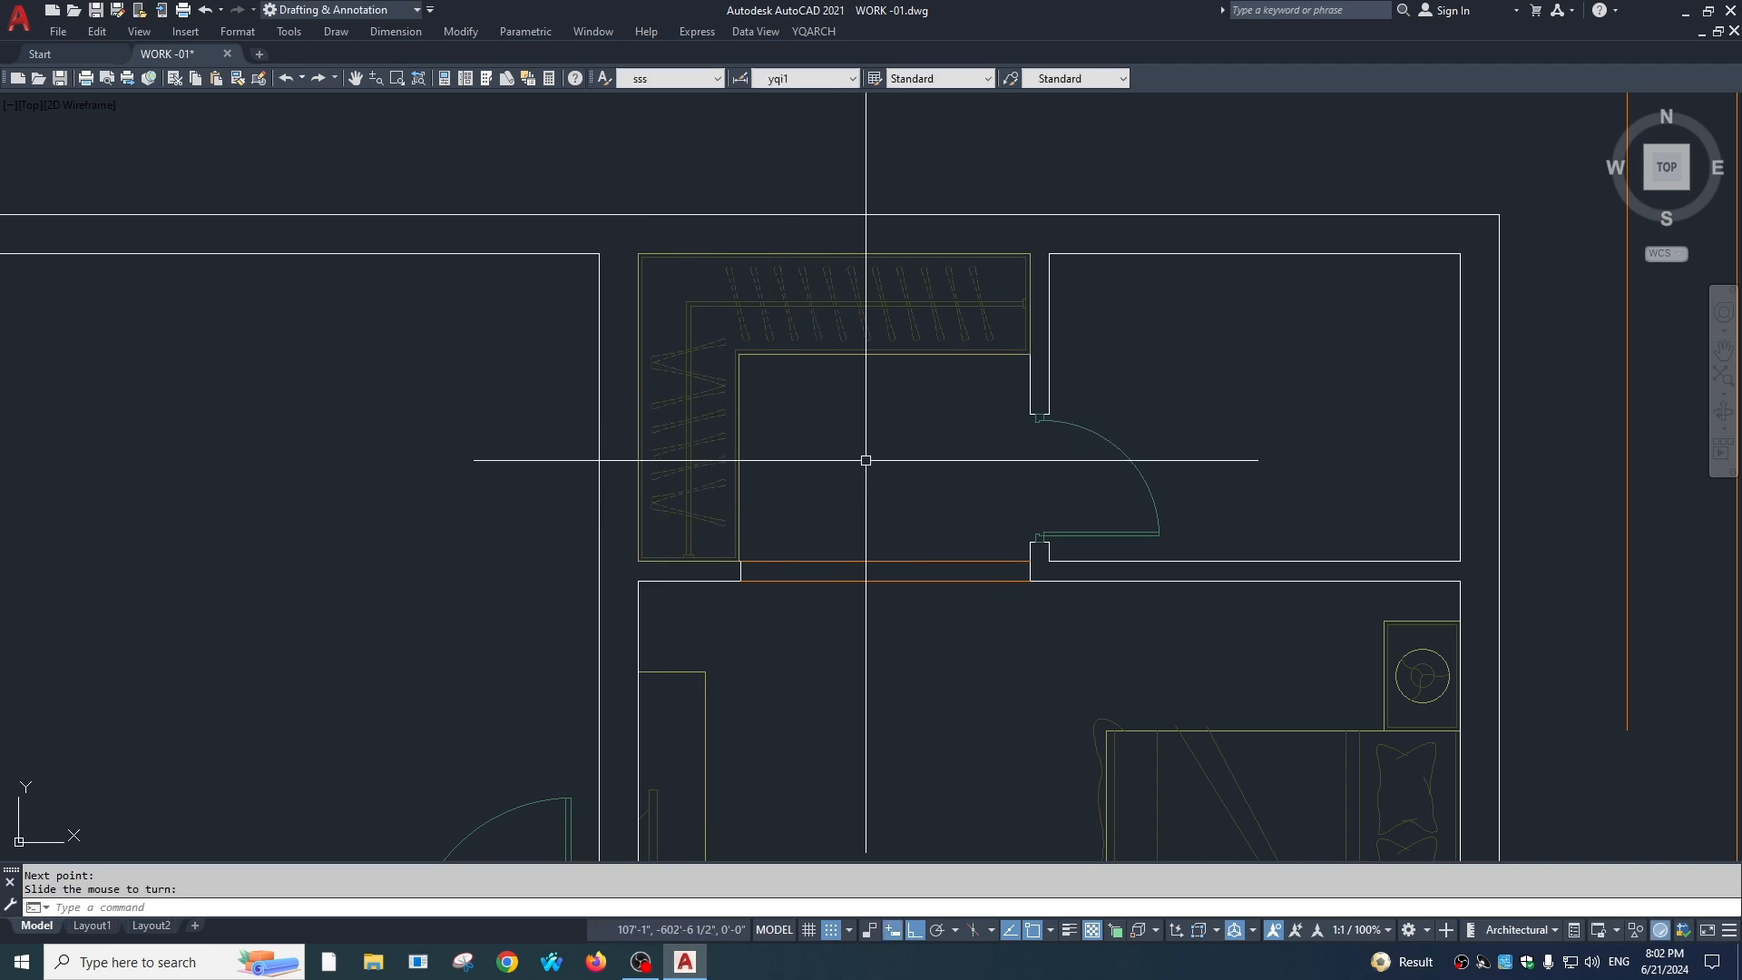
Step: Erase the short line drawn across the lower wall of the furnished plan's bottom right room
{"action": "scroll", "coordinate": [1116, 560], "scroll_direction": "down", "scroll_amount": 2}
{"action": "scroll", "coordinate": [1116, 560], "scroll_direction": "down", "scroll_amount": 4}
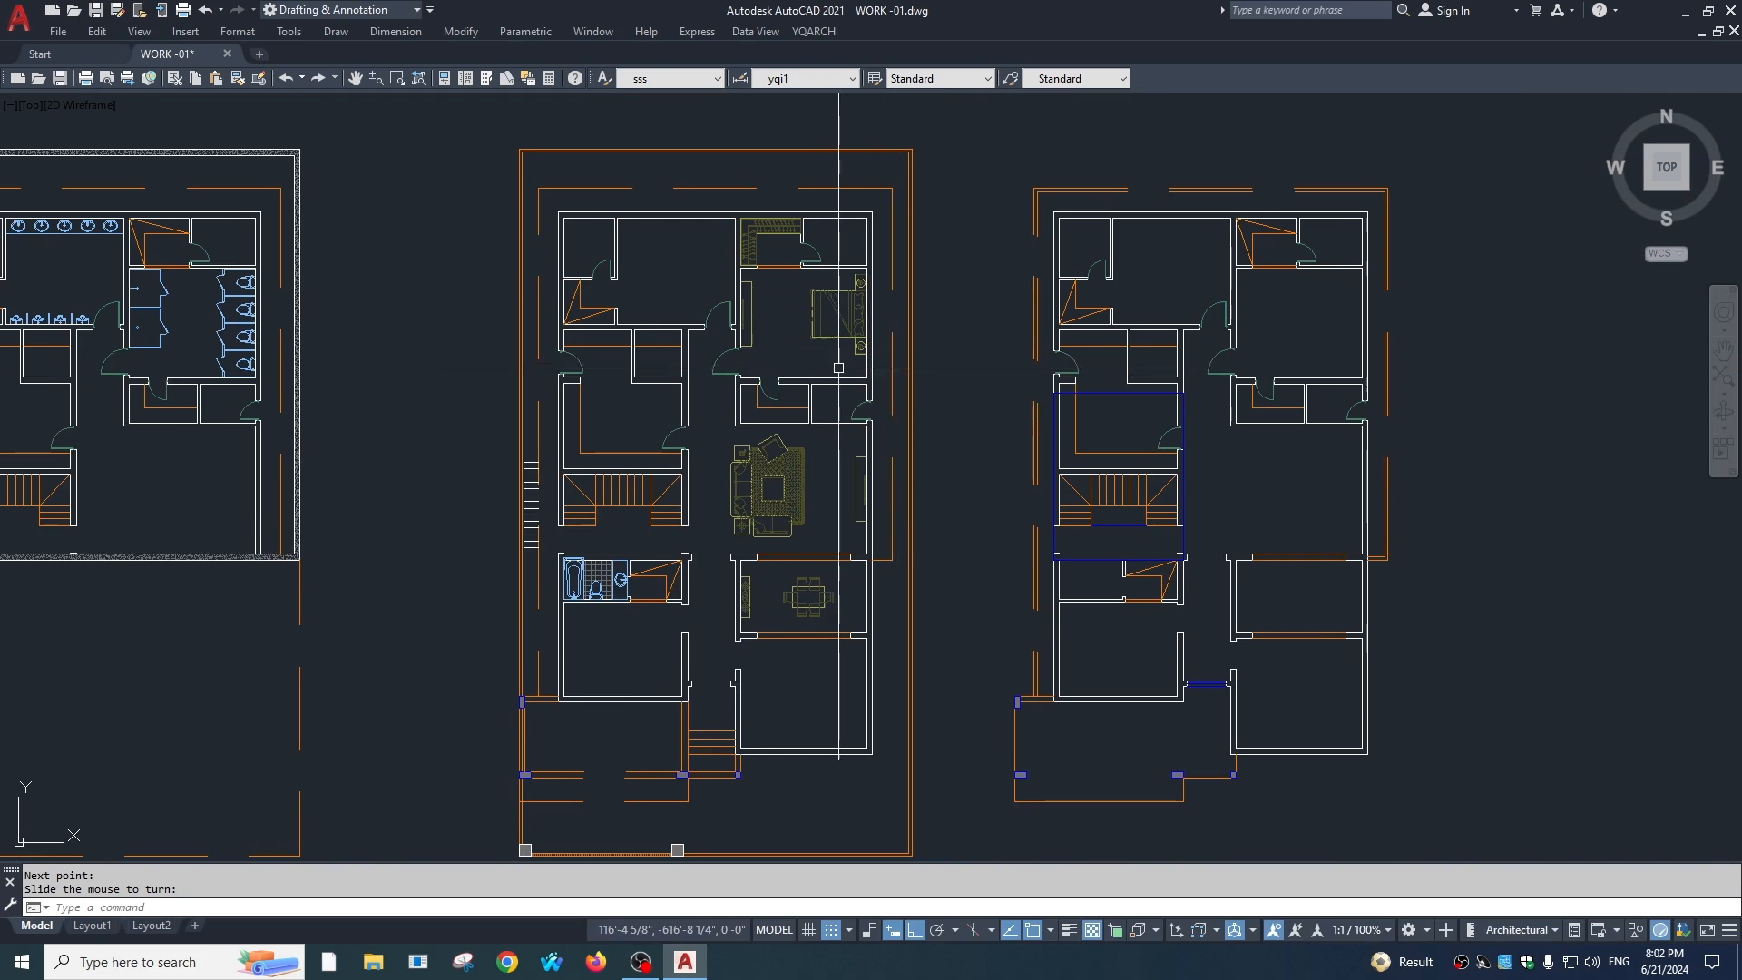
{"action": "scroll", "coordinate": [901, 376], "scroll_direction": "down", "scroll_amount": 2}
{"action": "scroll", "coordinate": [796, 255], "scroll_direction": "up", "scroll_amount": 4}
{"action": "middle_click_drag", "start_coordinate": [890, 253], "coordinate": [846, 98]}
{"action": "scroll", "coordinate": [772, 211], "scroll_direction": "down", "scroll_amount": 4}
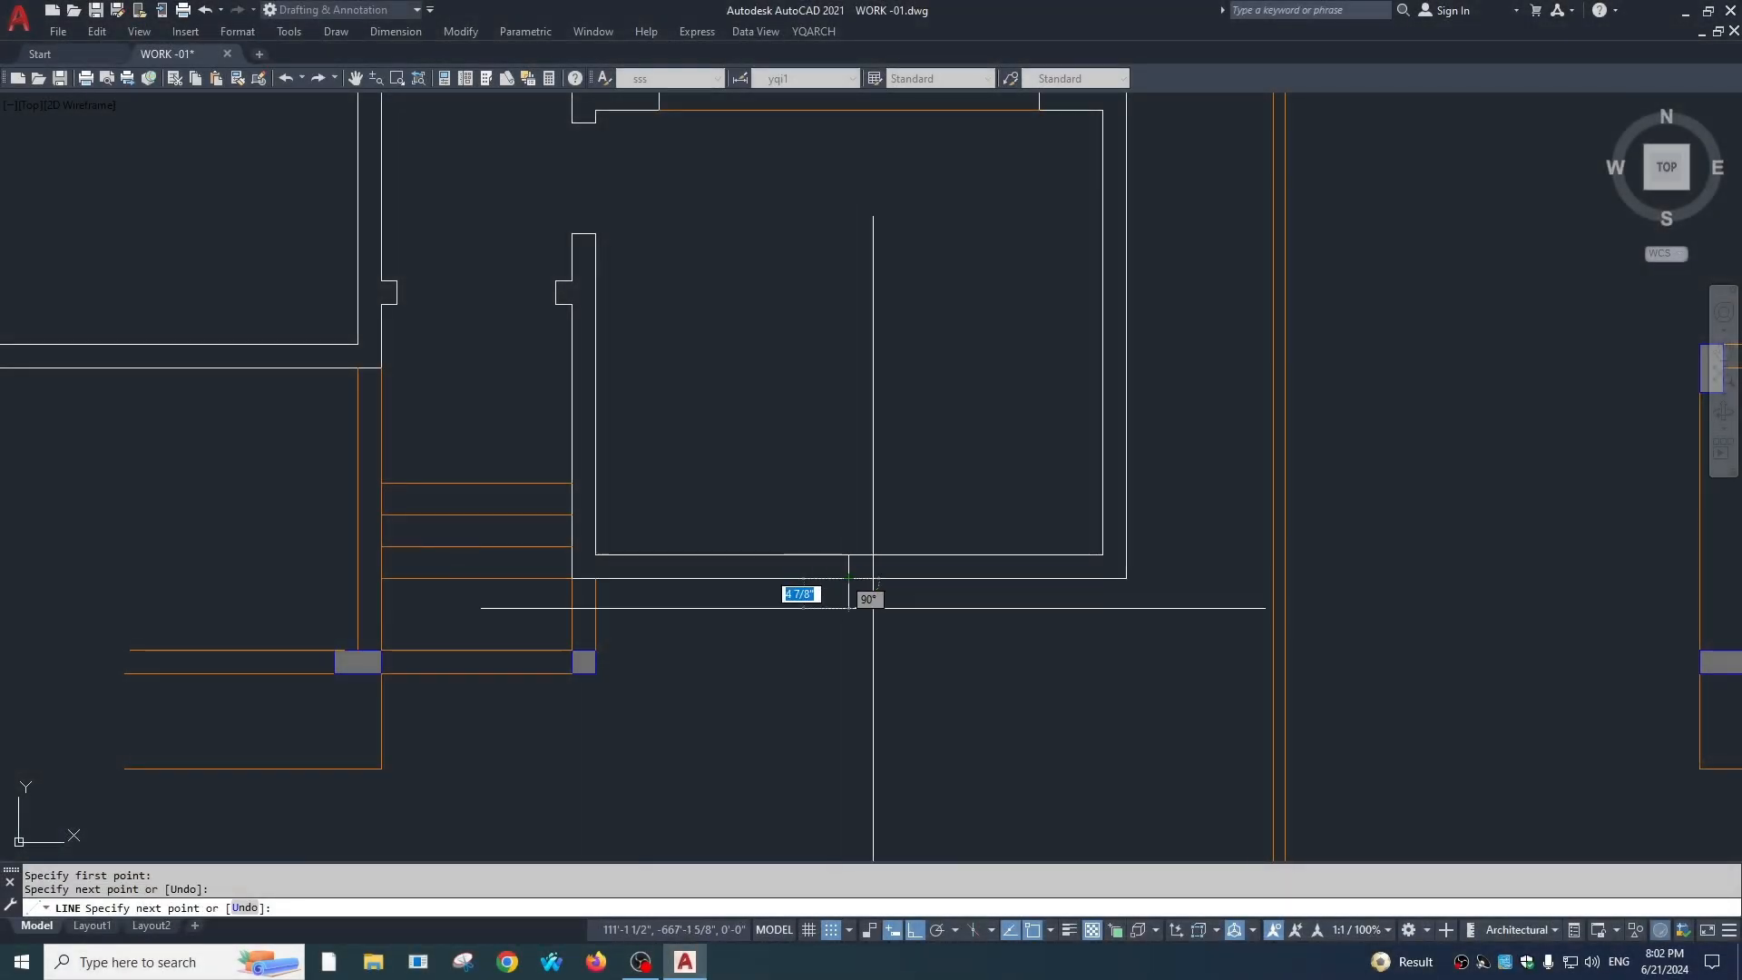
{"action": "key", "text": "Escape"}
{"action": "left_click", "coordinate": [850, 566]}
{"action": "type", "text": "e"}
{"action": "key", "text": "space"}
{"action": "key", "text": "Escape"}
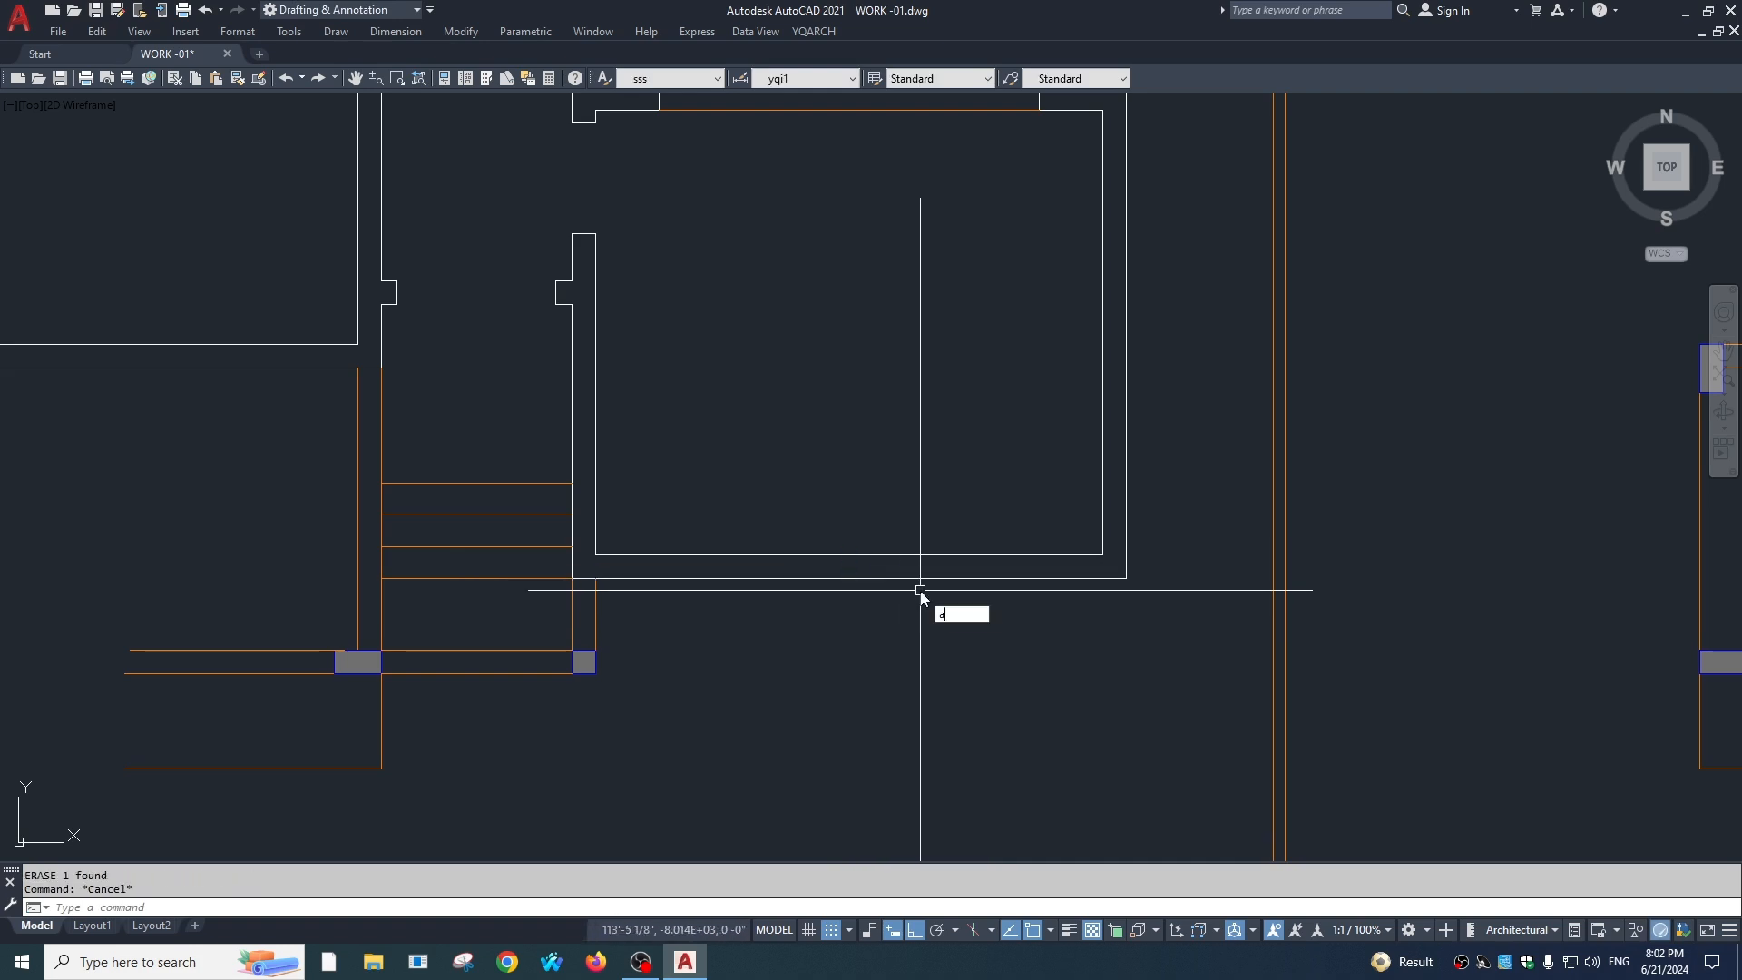
Step: Open a window at the middle of the lower wall of the furnished plan's bottom right room
{"action": "type", "text": "a"}
{"action": "key", "text": "space"}
{"action": "left_click", "coordinate": [847, 556]}
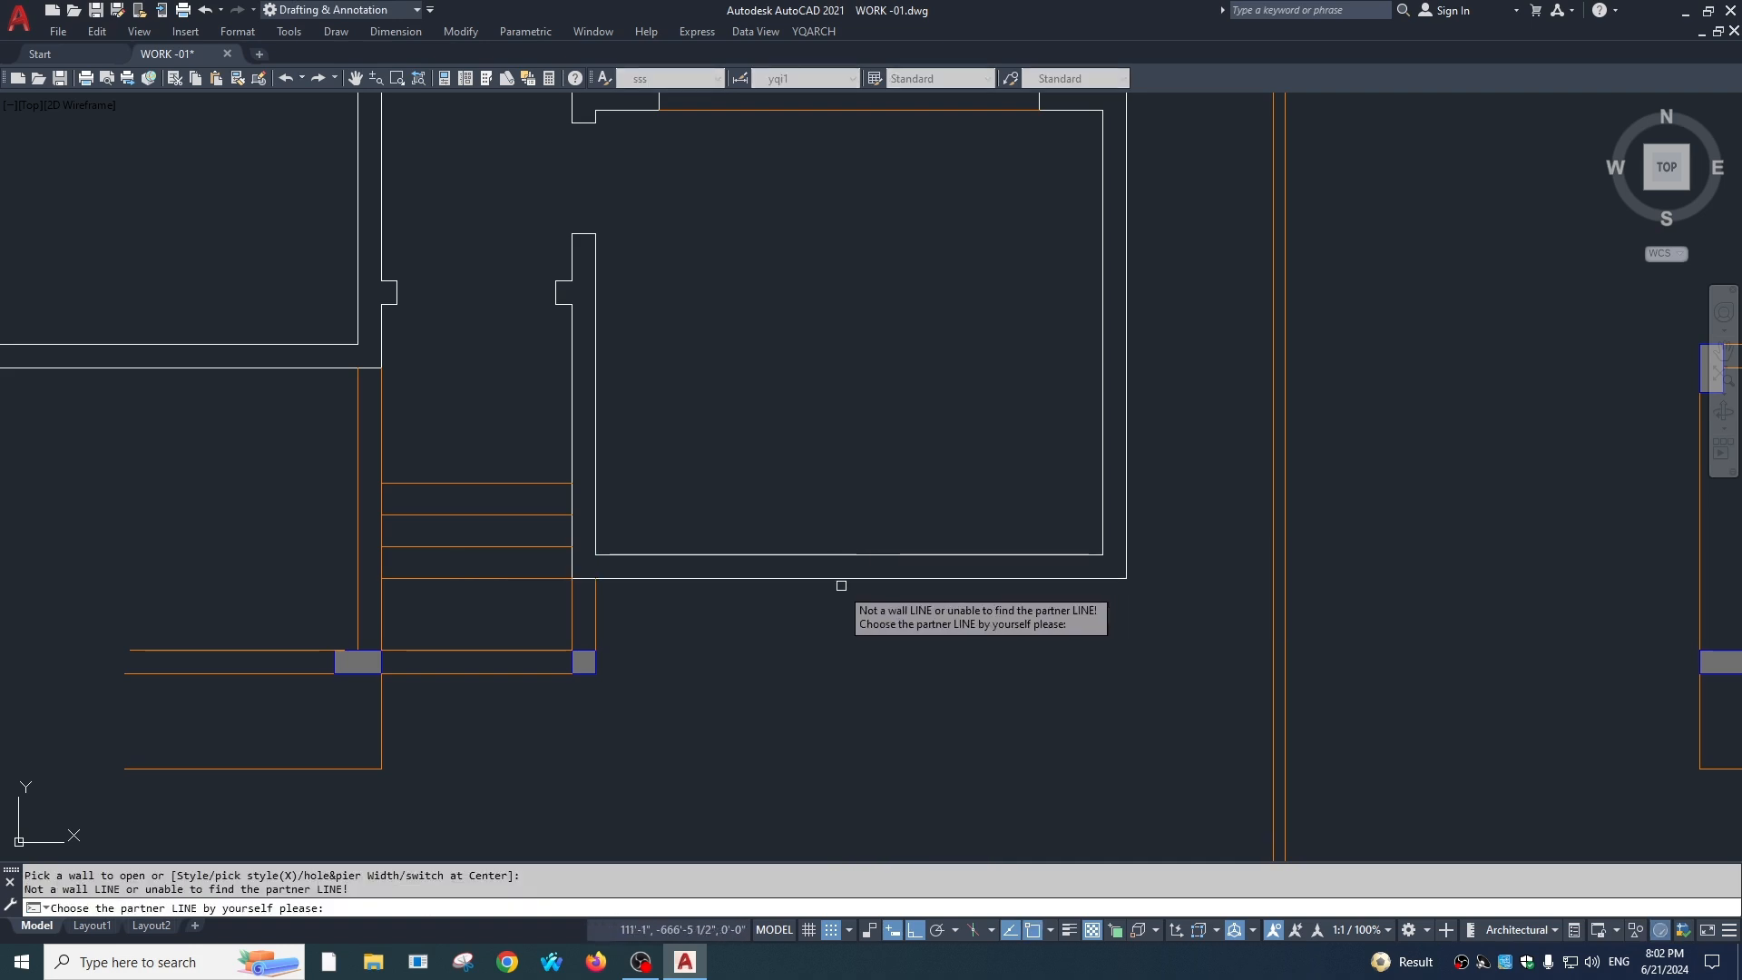
{"action": "left_click", "coordinate": [840, 579]}
{"action": "key", "text": "Escape"}
{"action": "middle_click_drag", "start_coordinate": [873, 558], "coordinate": [883, 590]}
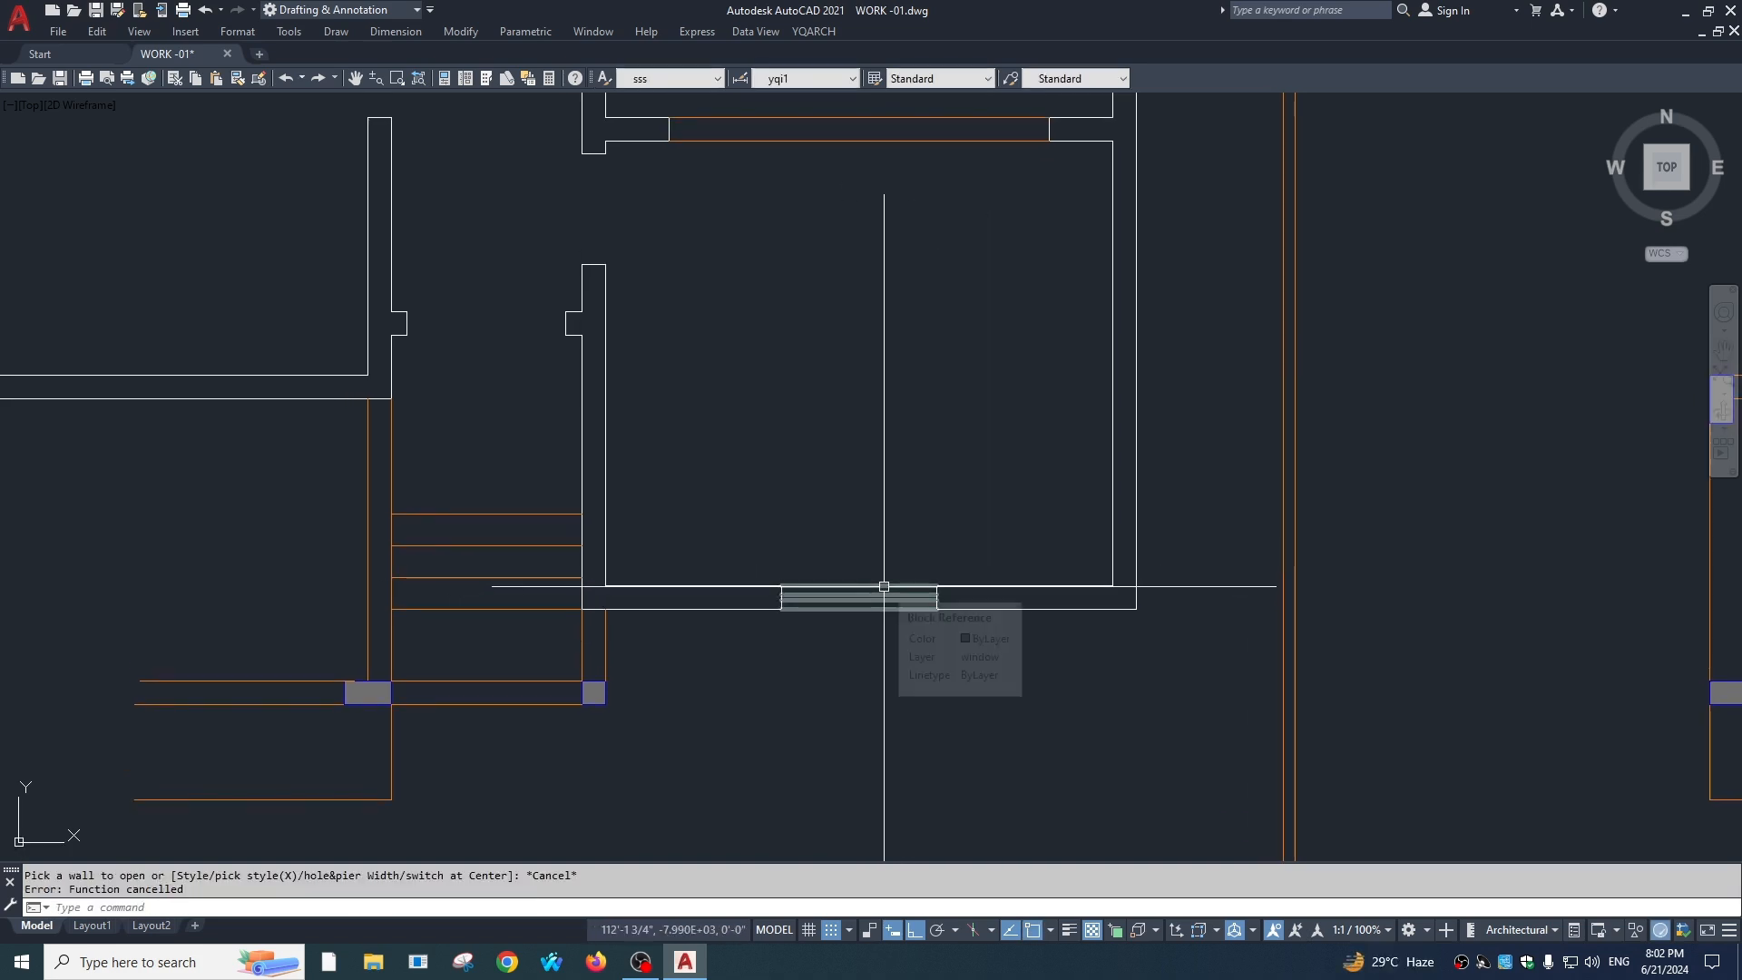
Step: Draw a curtain (CLP) across the full width of the new window on the room side
{"action": "type", "text": "cl"}
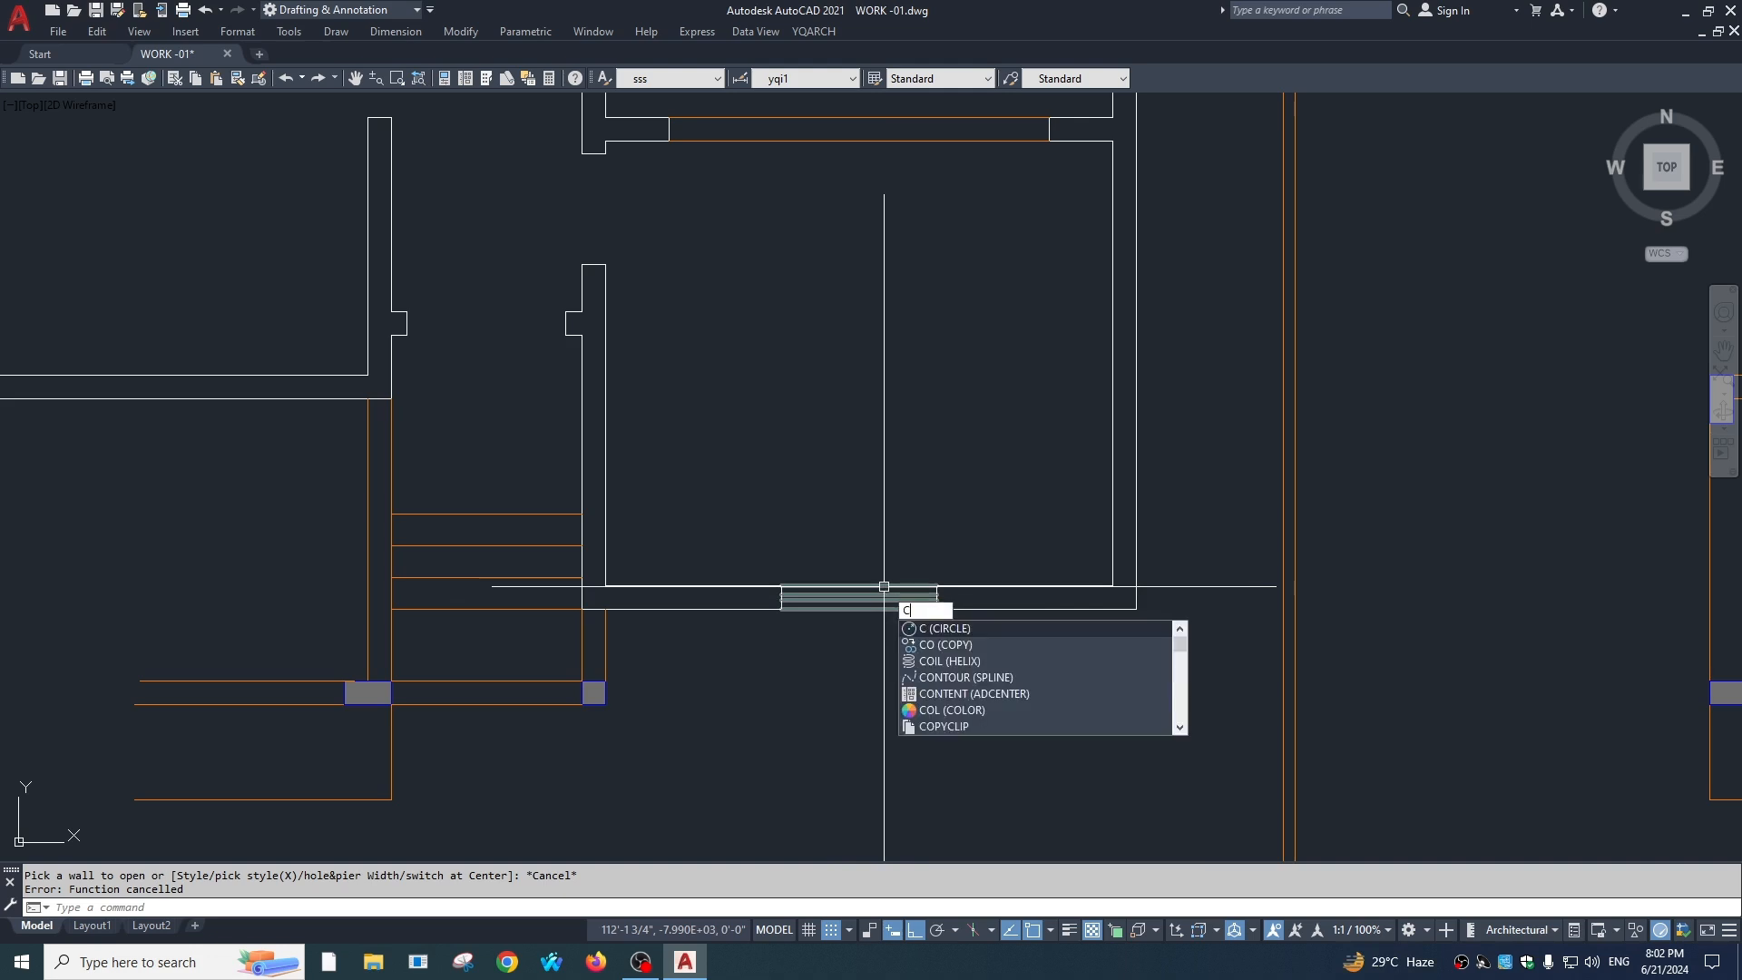
{"action": "key", "text": "space"}
{"action": "left_click", "coordinate": [936, 585]}
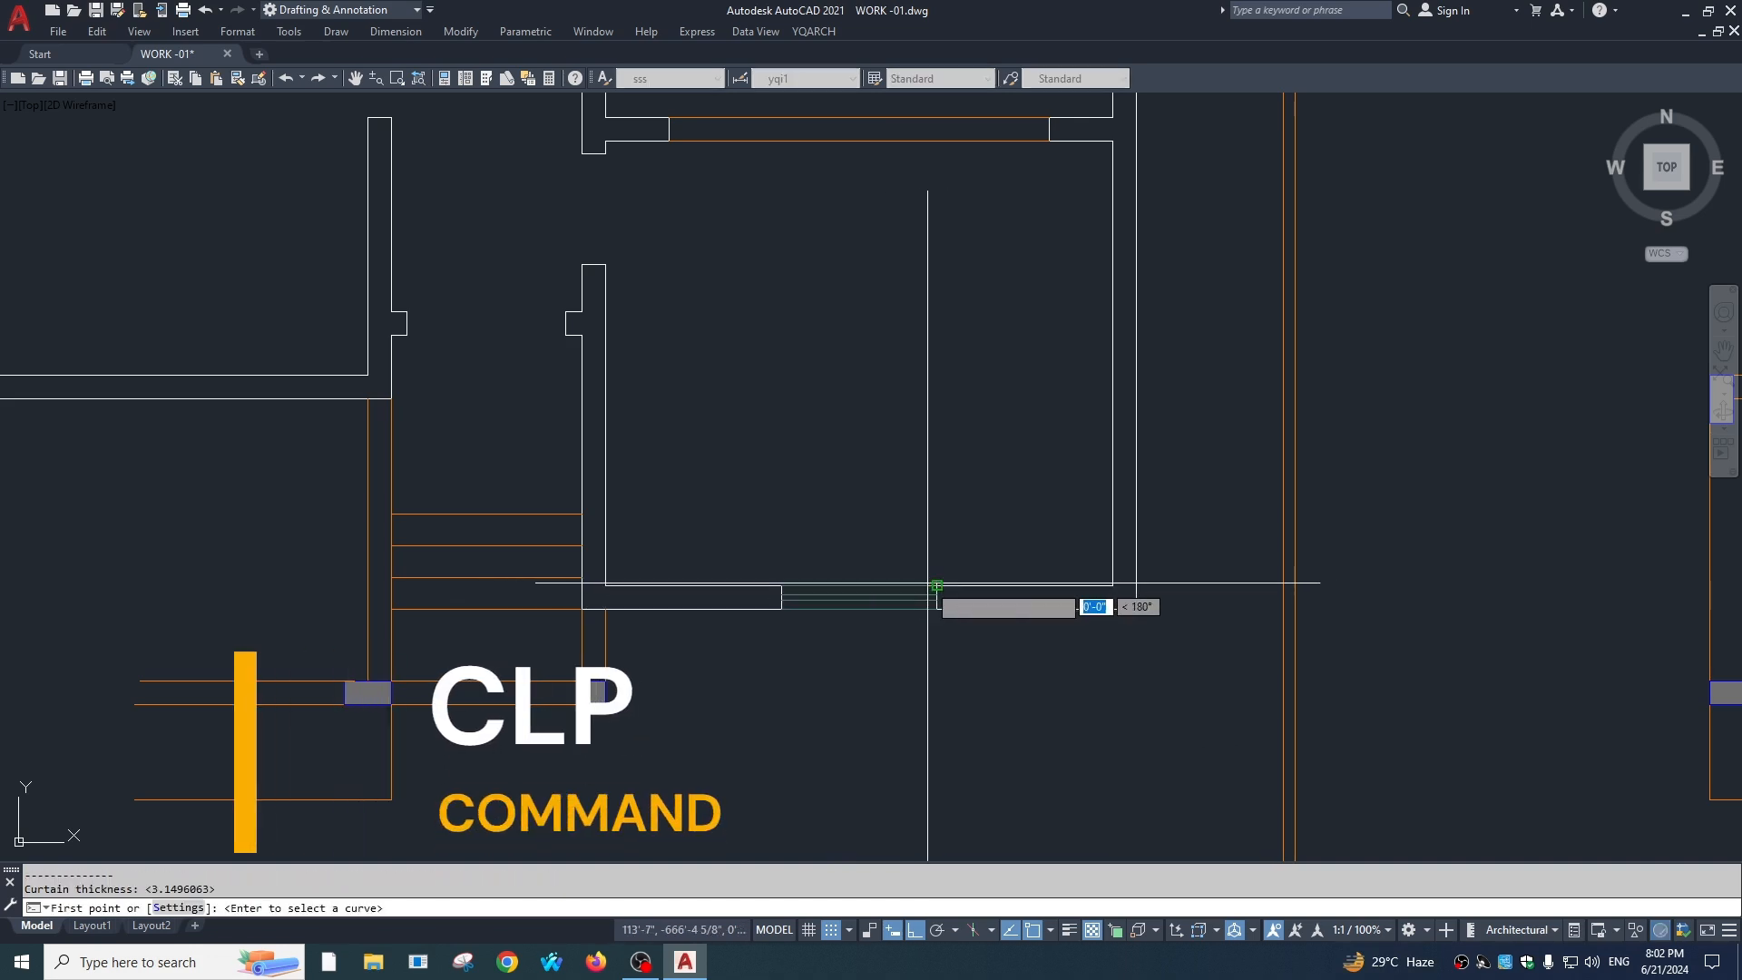
{"action": "left_click", "coordinate": [782, 585]}
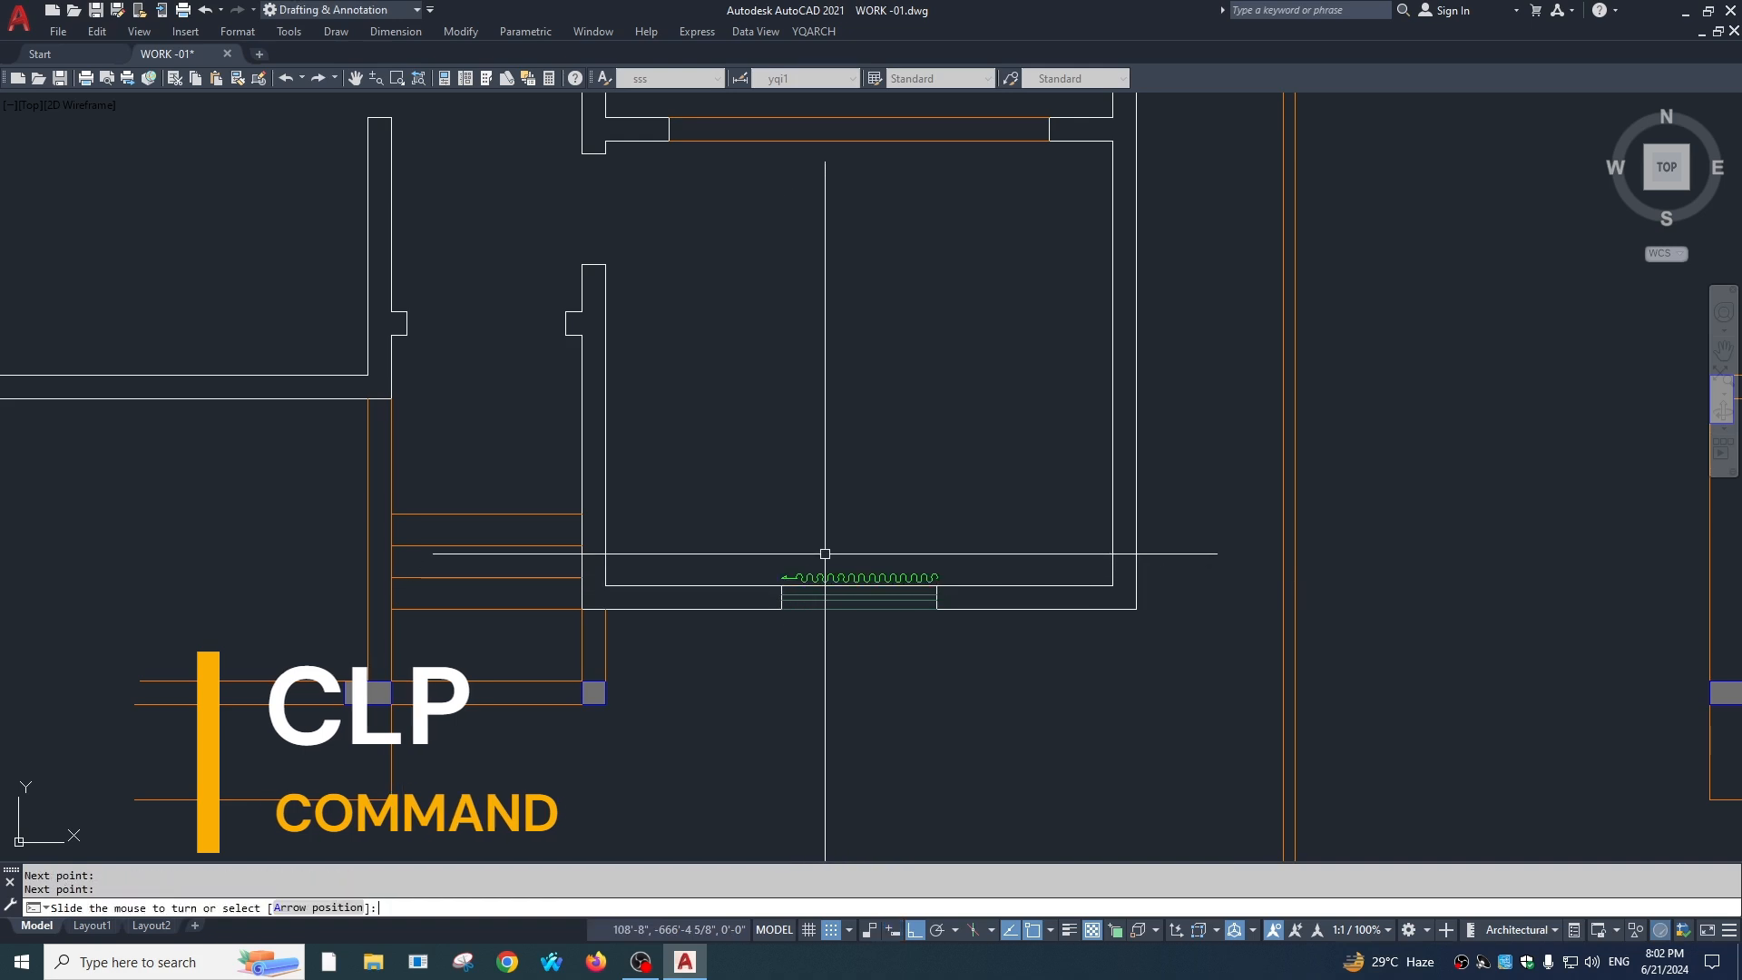
{"action": "scroll", "coordinate": [884, 588], "scroll_direction": "up", "scroll_amount": 6}
{"action": "left_click", "coordinate": [937, 448]}
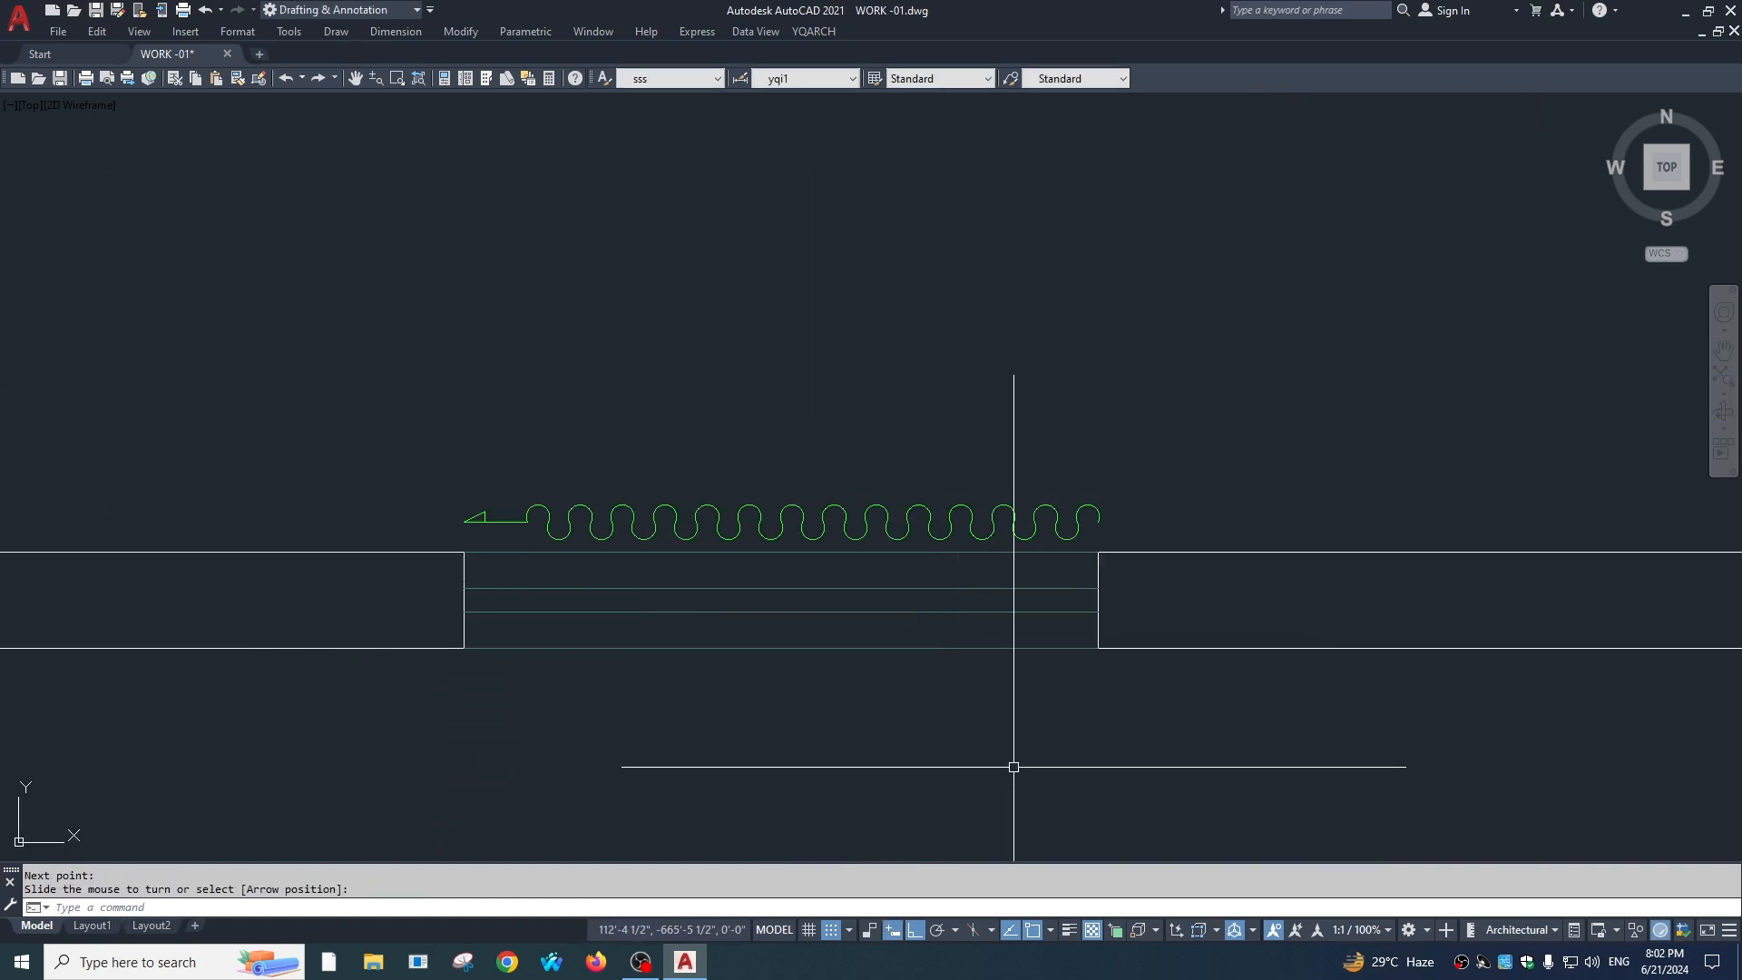
{"action": "key", "text": "Escape"}
Step: Draw a cupboard plan (GZ) in the open area below the room with the curtained window
{"action": "scroll", "coordinate": [1050, 544], "scroll_direction": "down", "scroll_amount": 2}
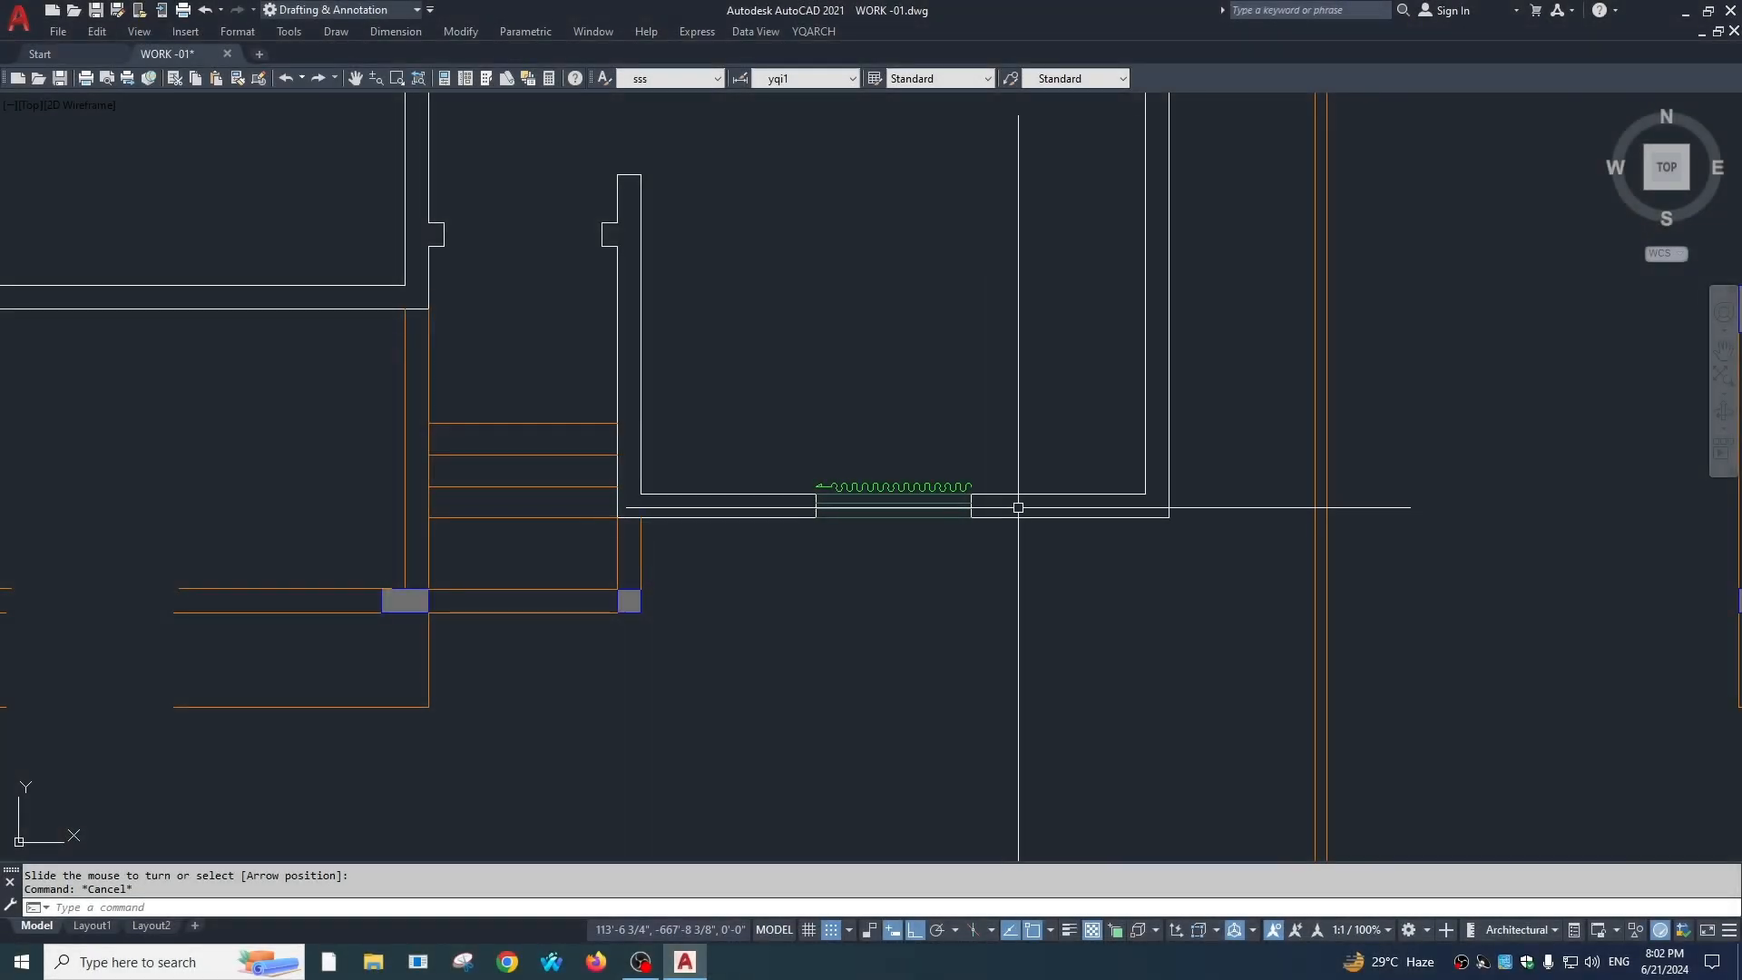
{"action": "key", "text": "Return"}
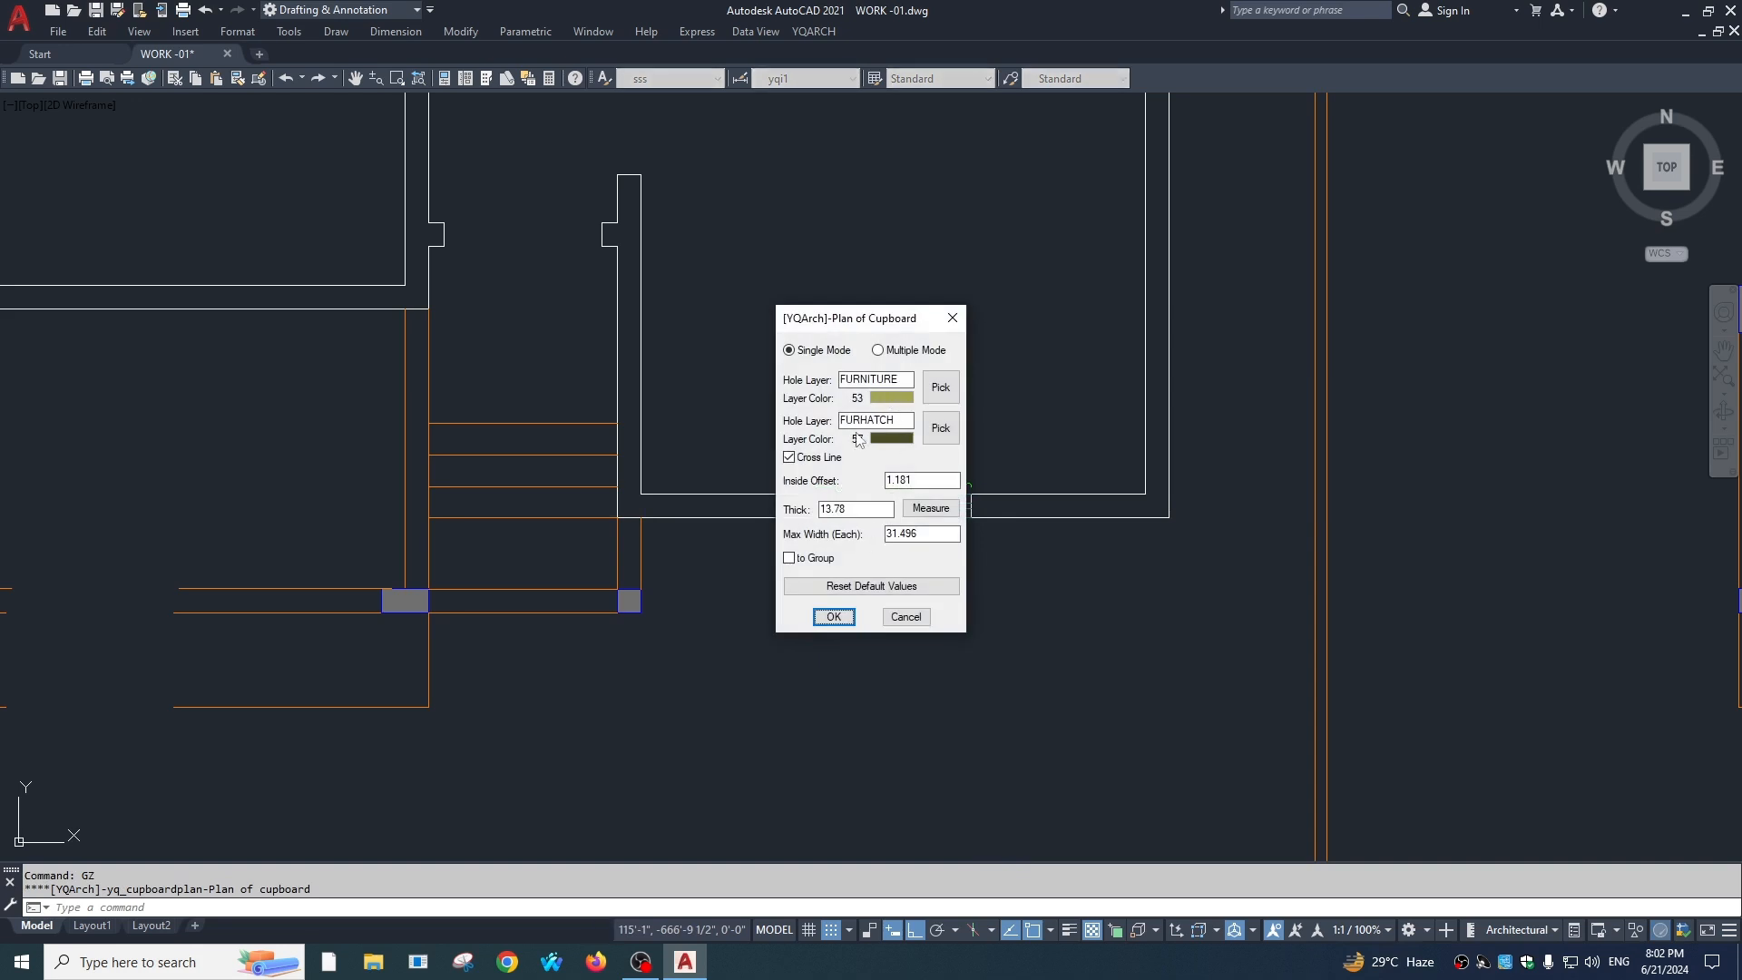
{"action": "left_click", "coordinate": [877, 350]}
{"action": "left_click", "coordinate": [842, 617]}
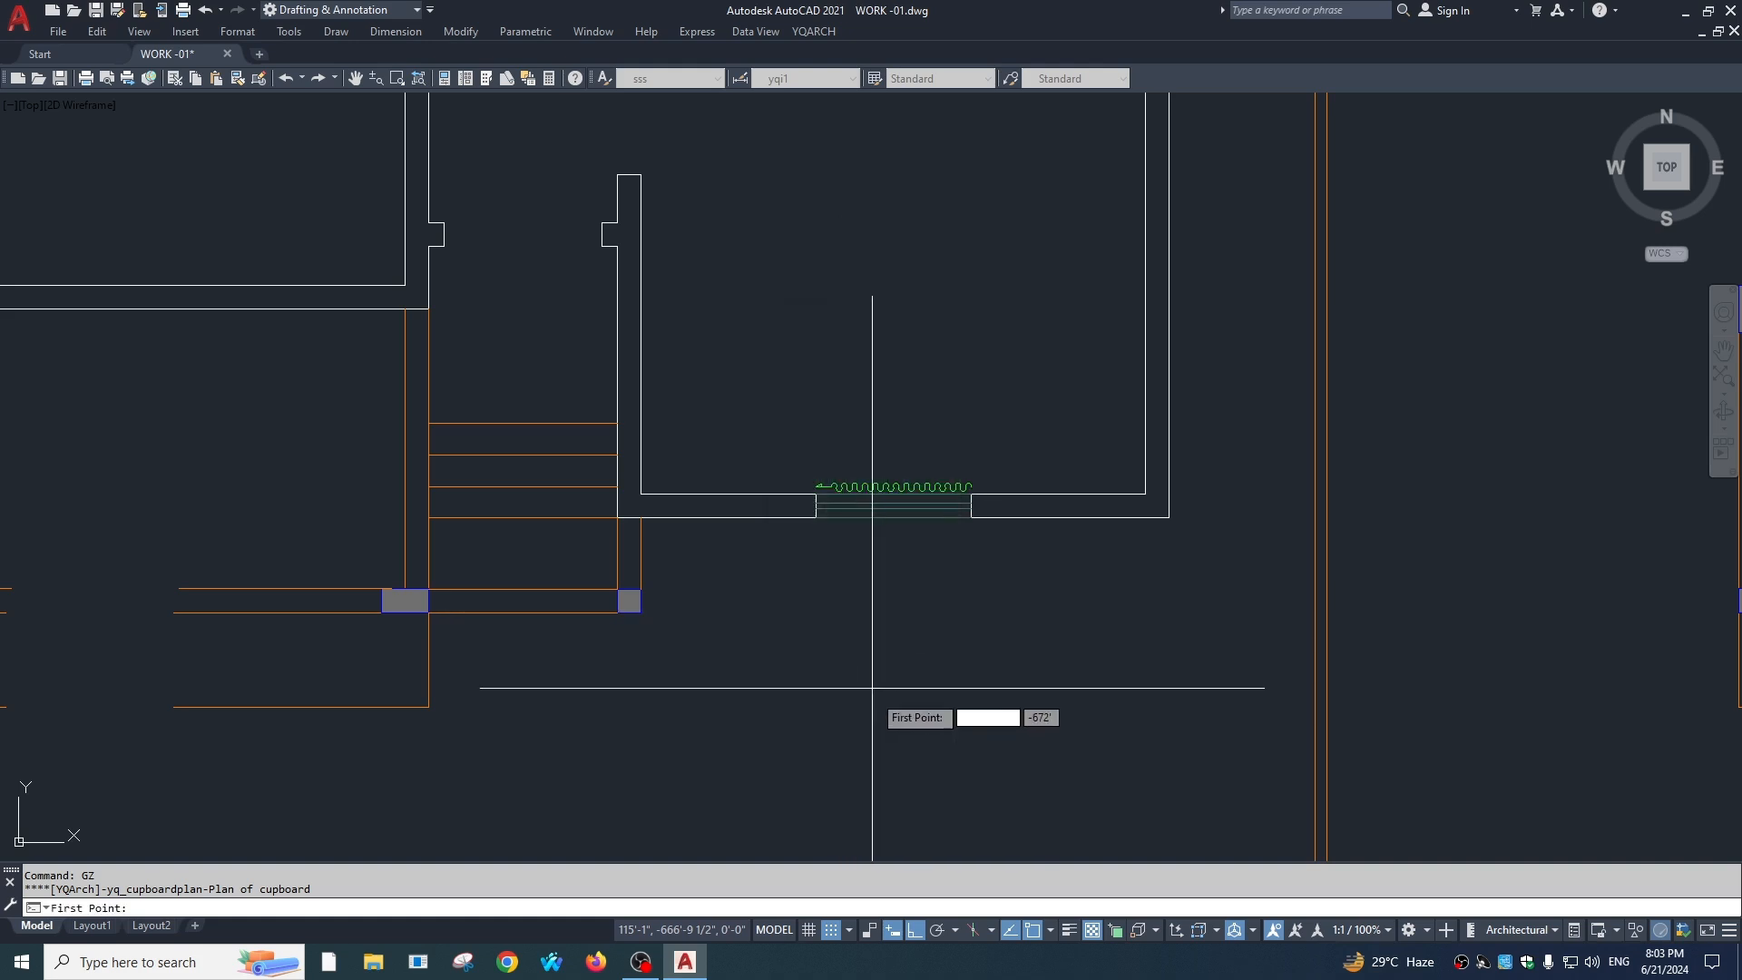
{"action": "left_click", "coordinate": [960, 731]}
{"action": "scroll", "coordinate": [1004, 537], "scroll_direction": "down", "scroll_amount": 1}
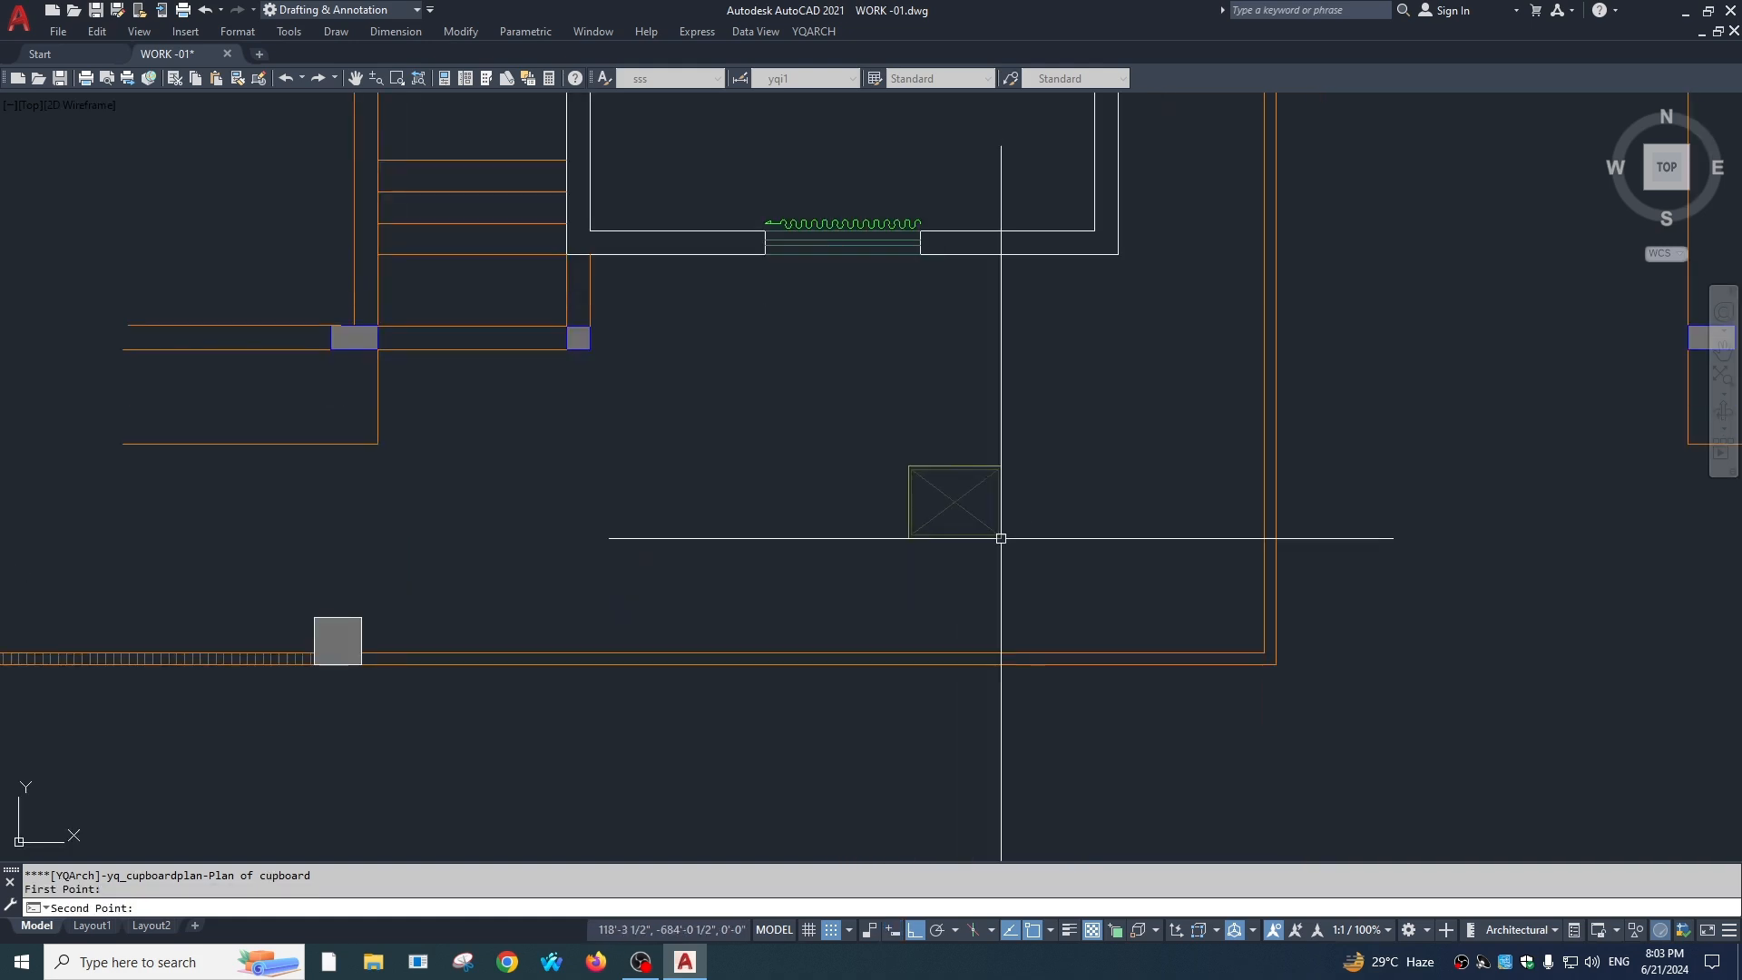
{"action": "scroll", "coordinate": [1073, 638], "scroll_direction": "up", "scroll_amount": 4}
{"action": "scroll", "coordinate": [1022, 553], "scroll_direction": "down", "scroll_amount": 6}
{"action": "left_click", "coordinate": [1014, 558]}
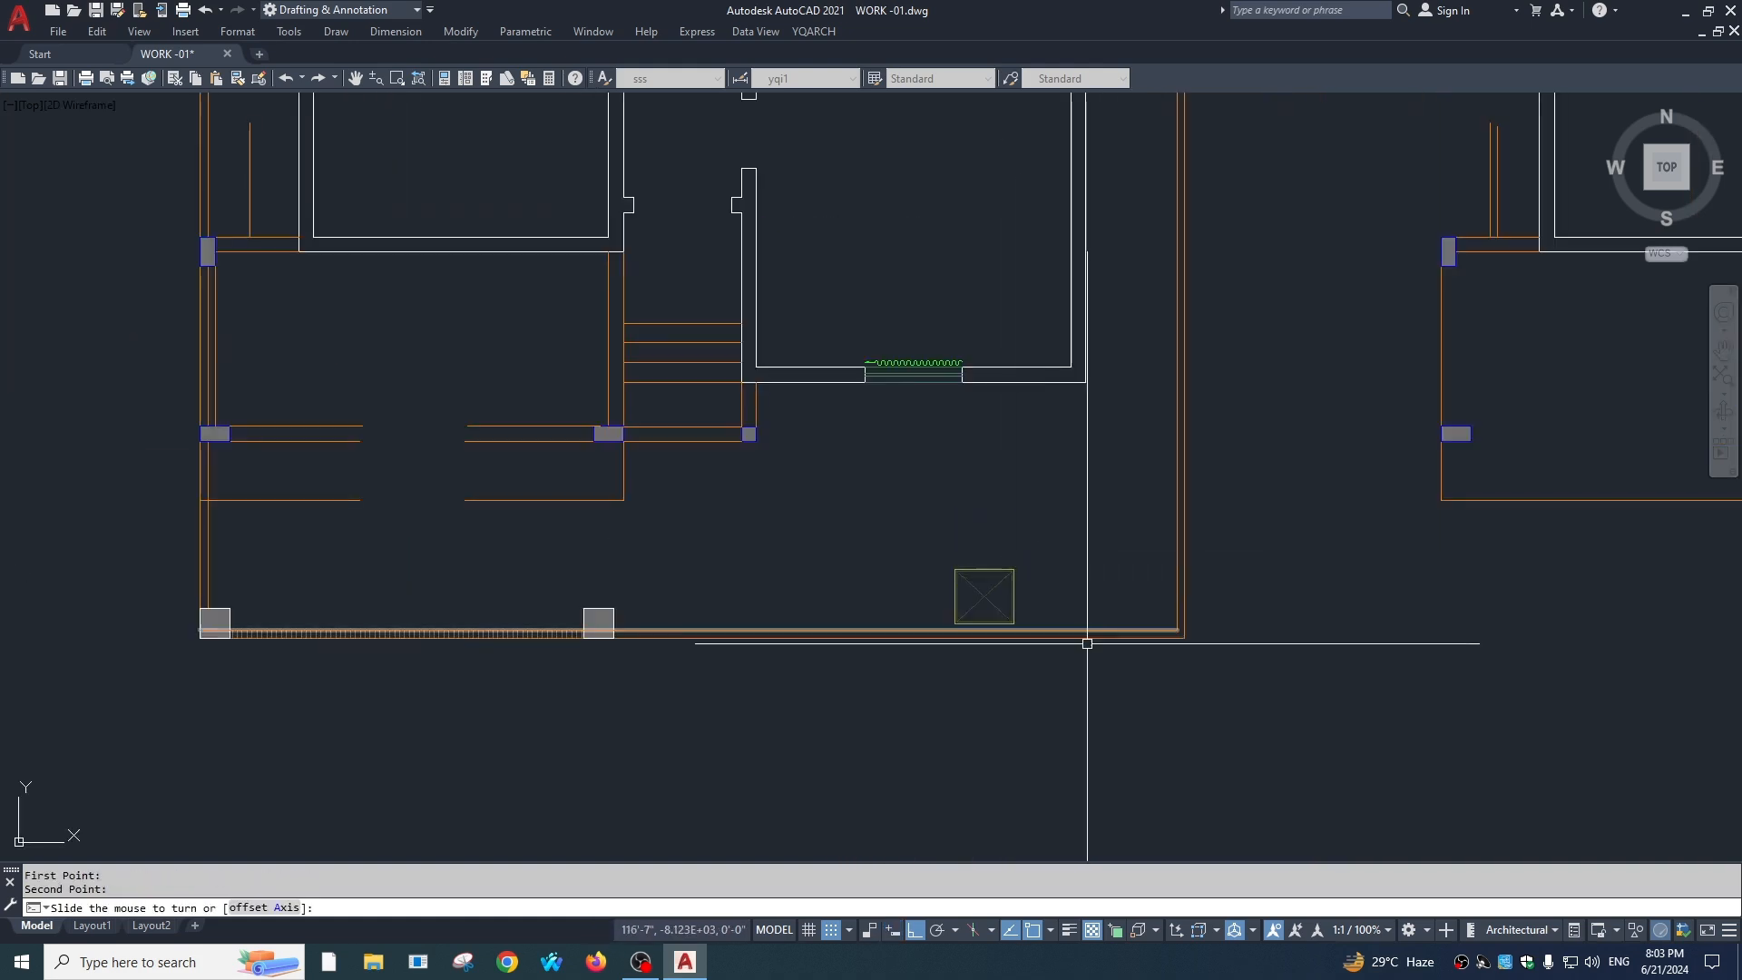
{"action": "scroll", "coordinate": [1039, 559], "scroll_direction": "up", "scroll_amount": 5}
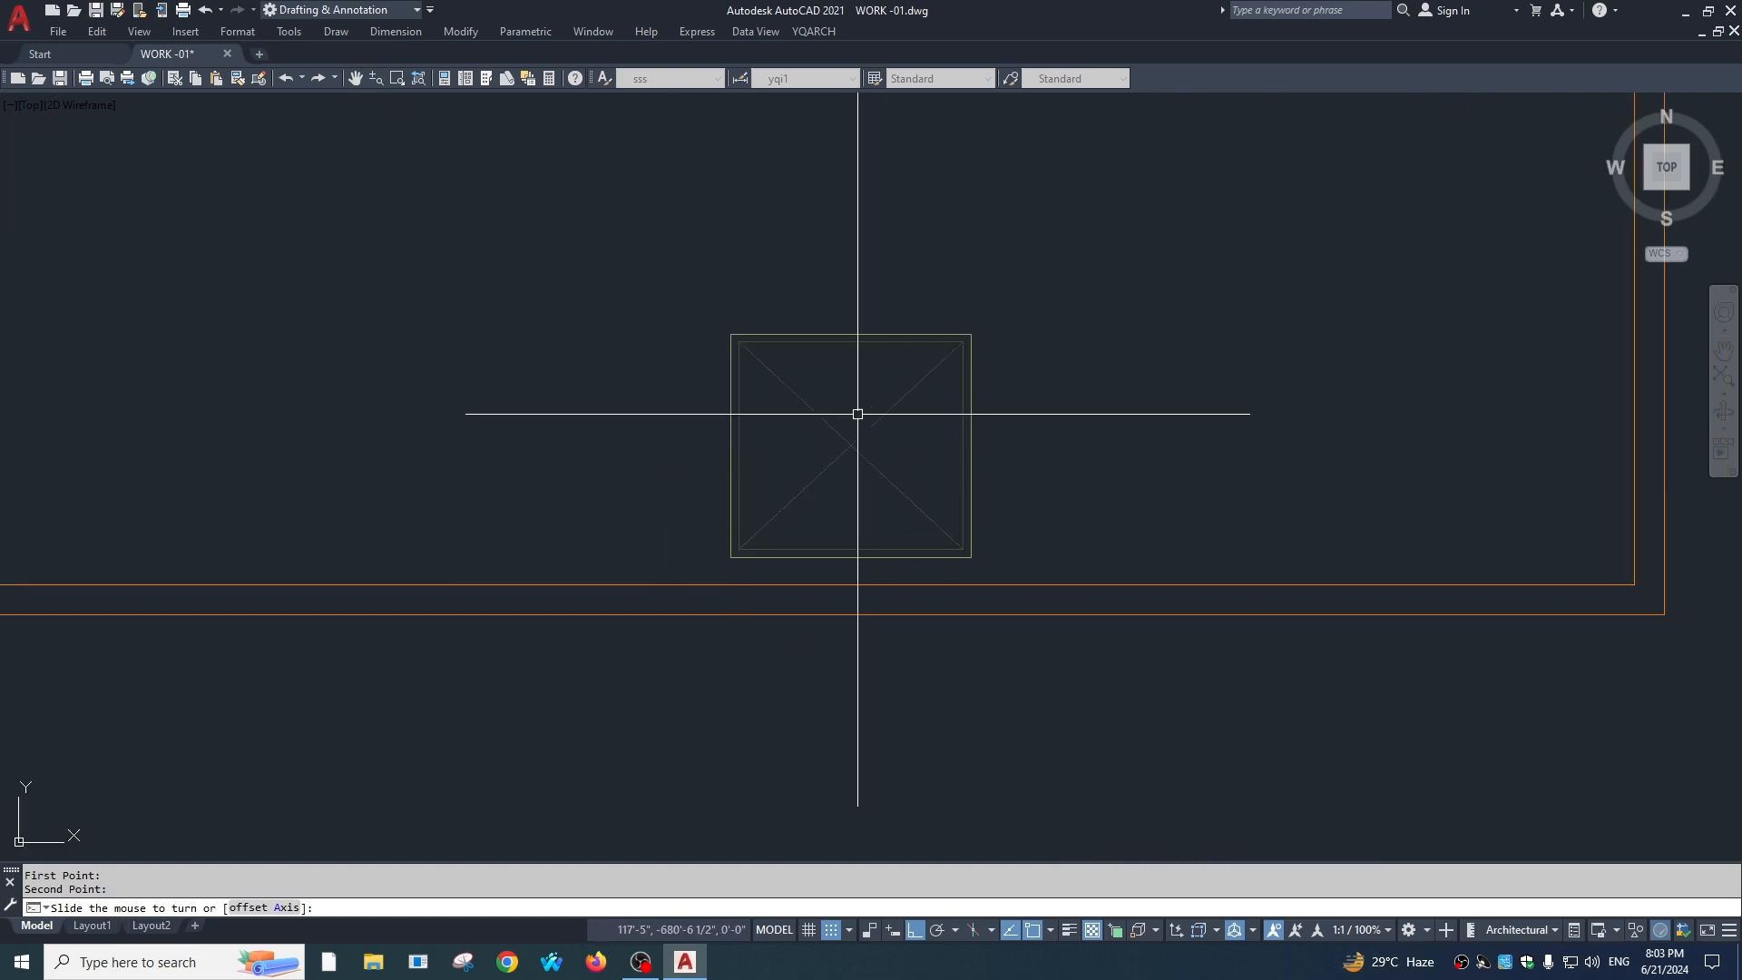
{"action": "scroll", "coordinate": [920, 454], "scroll_direction": "down", "scroll_amount": 6}
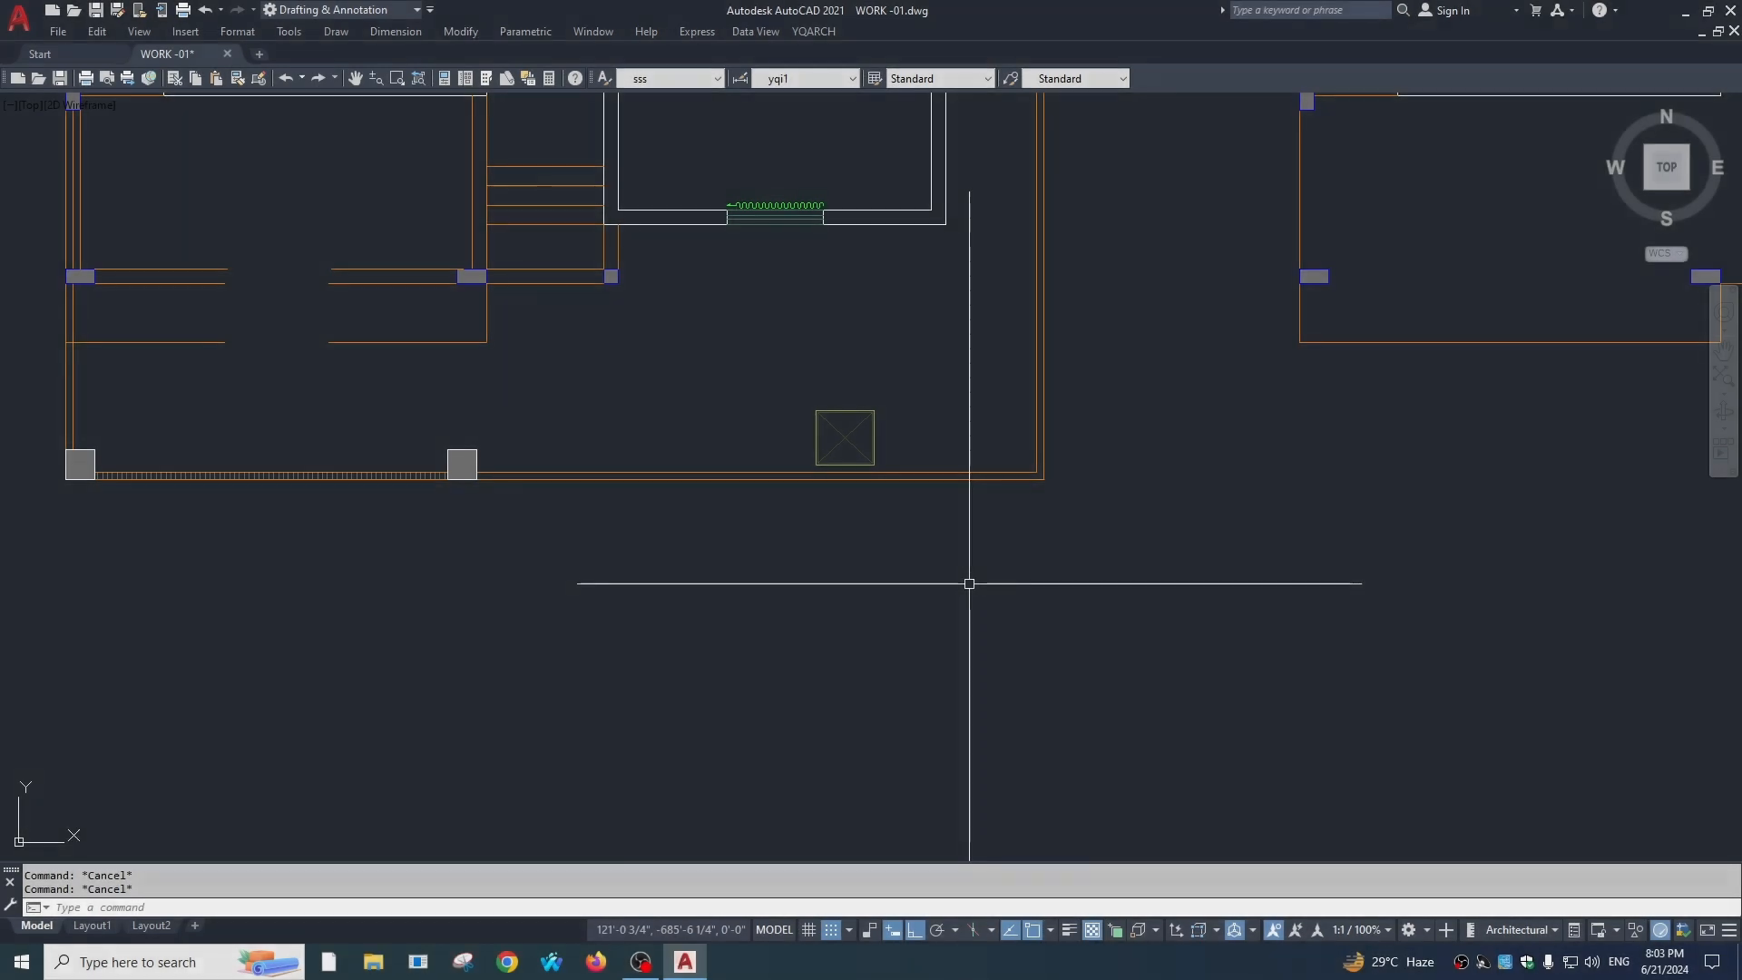
Step: Draw a cupboard elevation (GZE) in Elevation mode by two corner points, outside the boundary wall below the cupboard plan
{"action": "type", "text": "gze"}
{"action": "key", "text": "Return"}
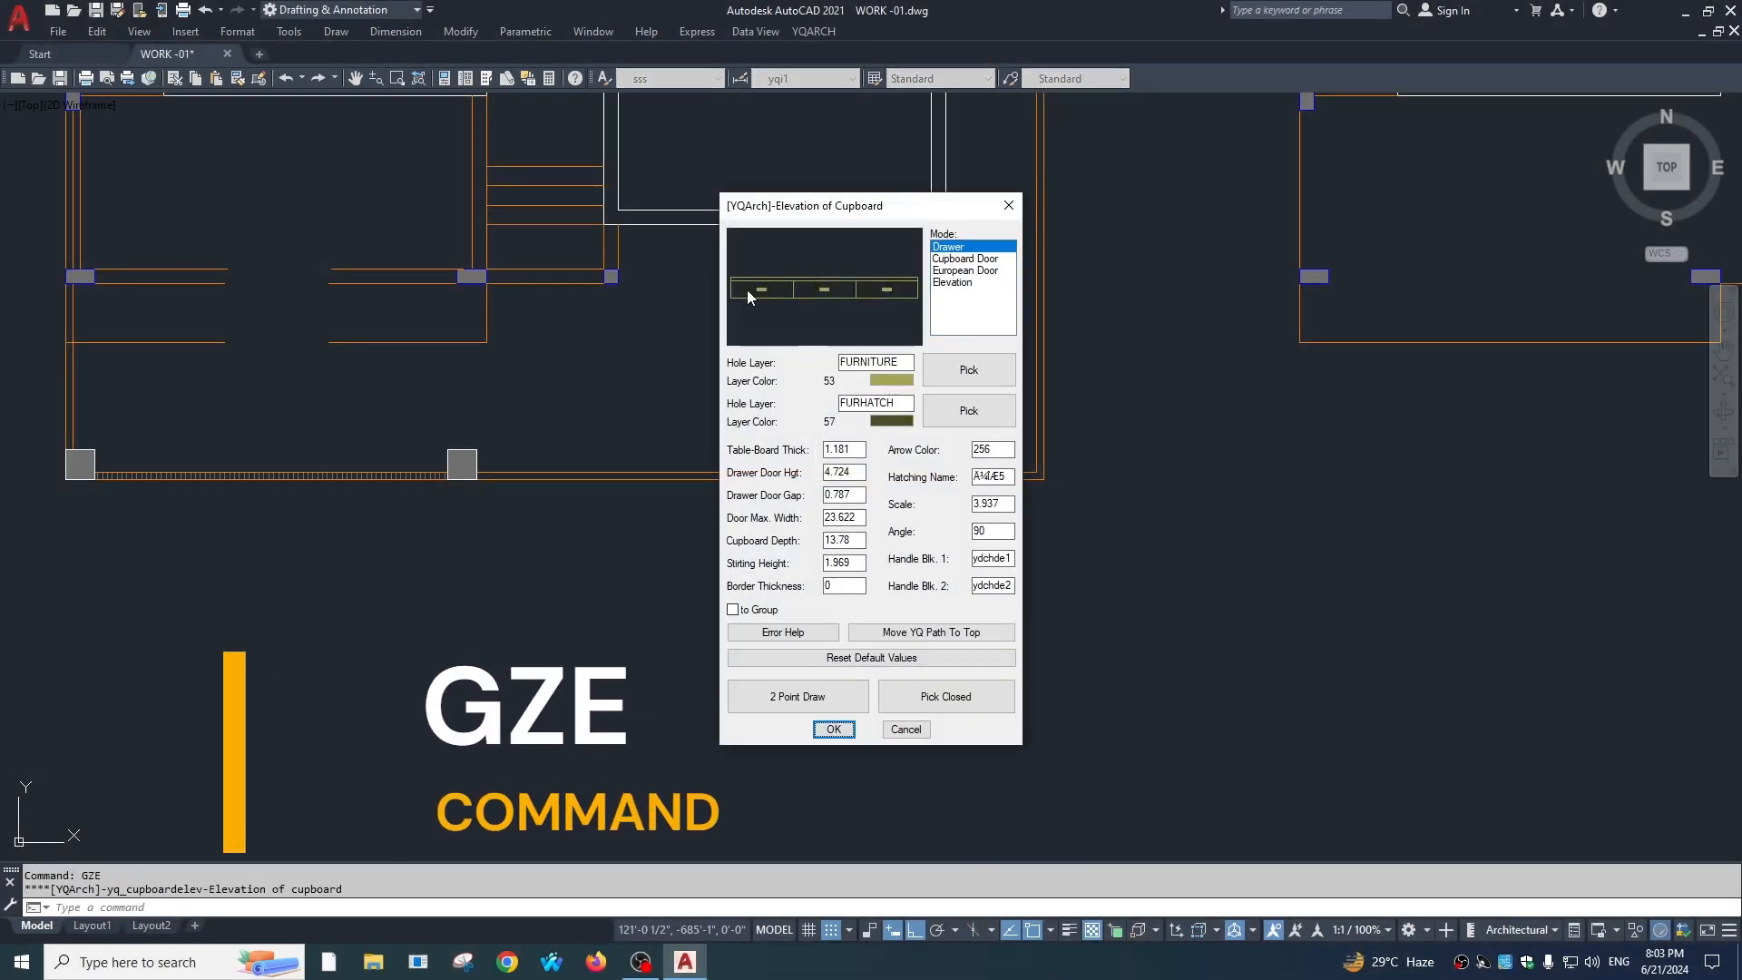
{"action": "left_click", "coordinate": [964, 259]}
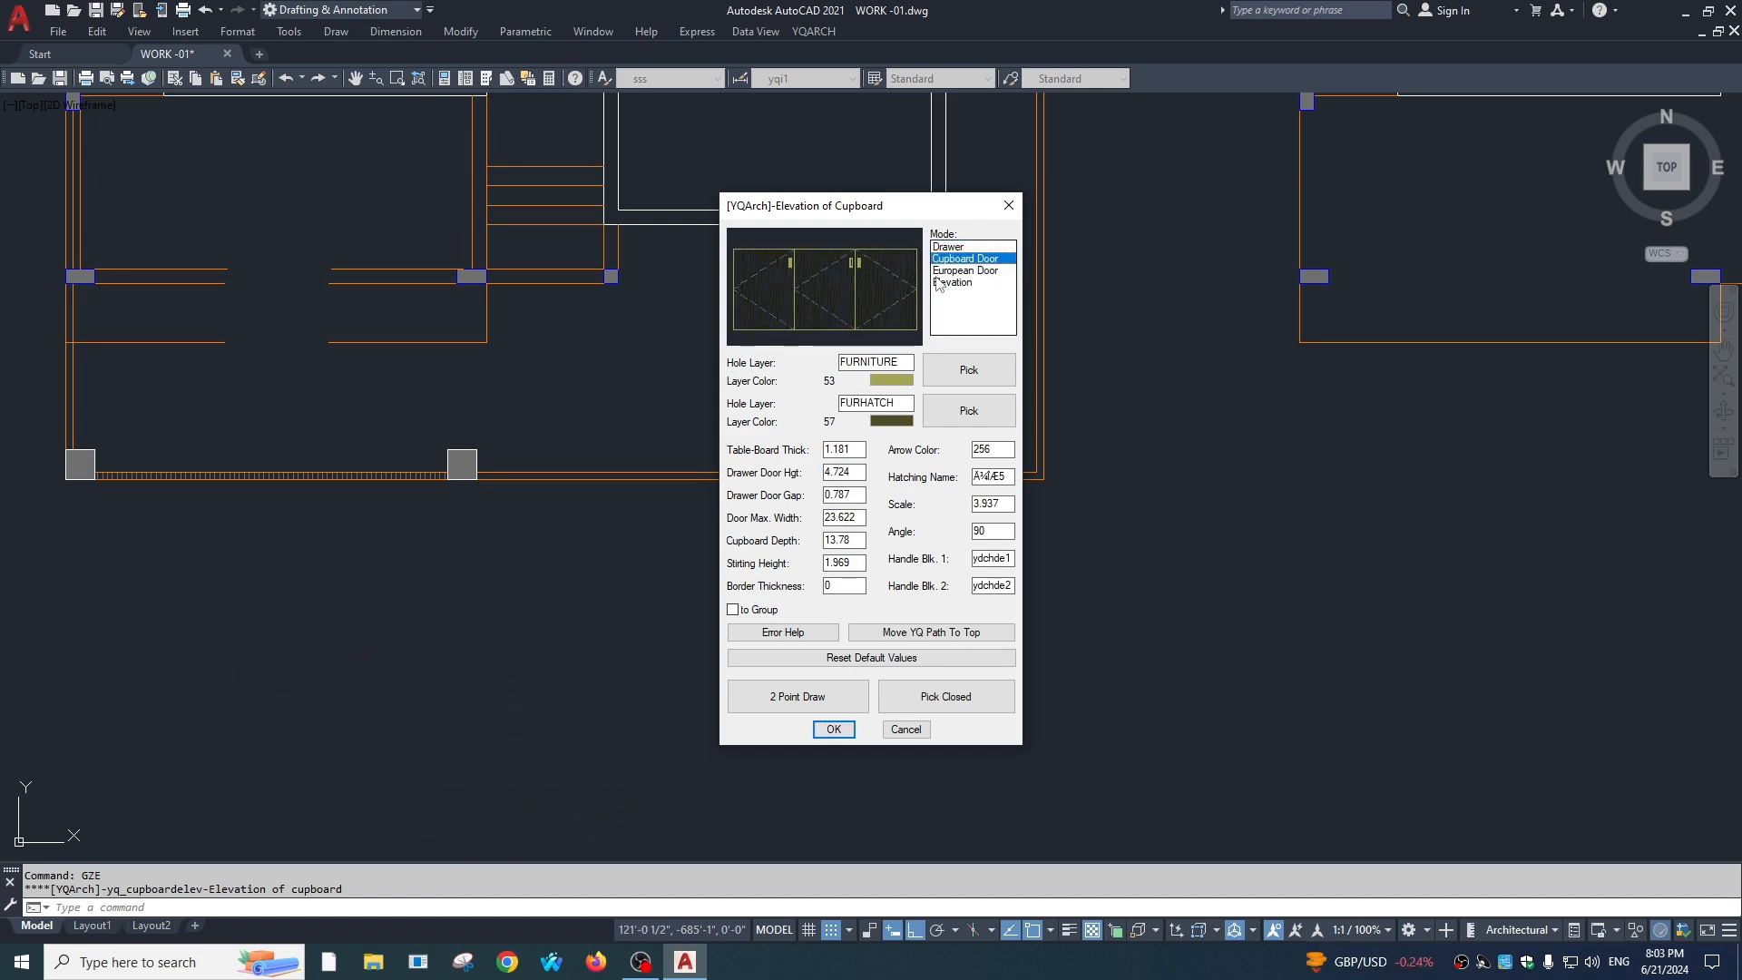
{"action": "left_click", "coordinate": [954, 283]}
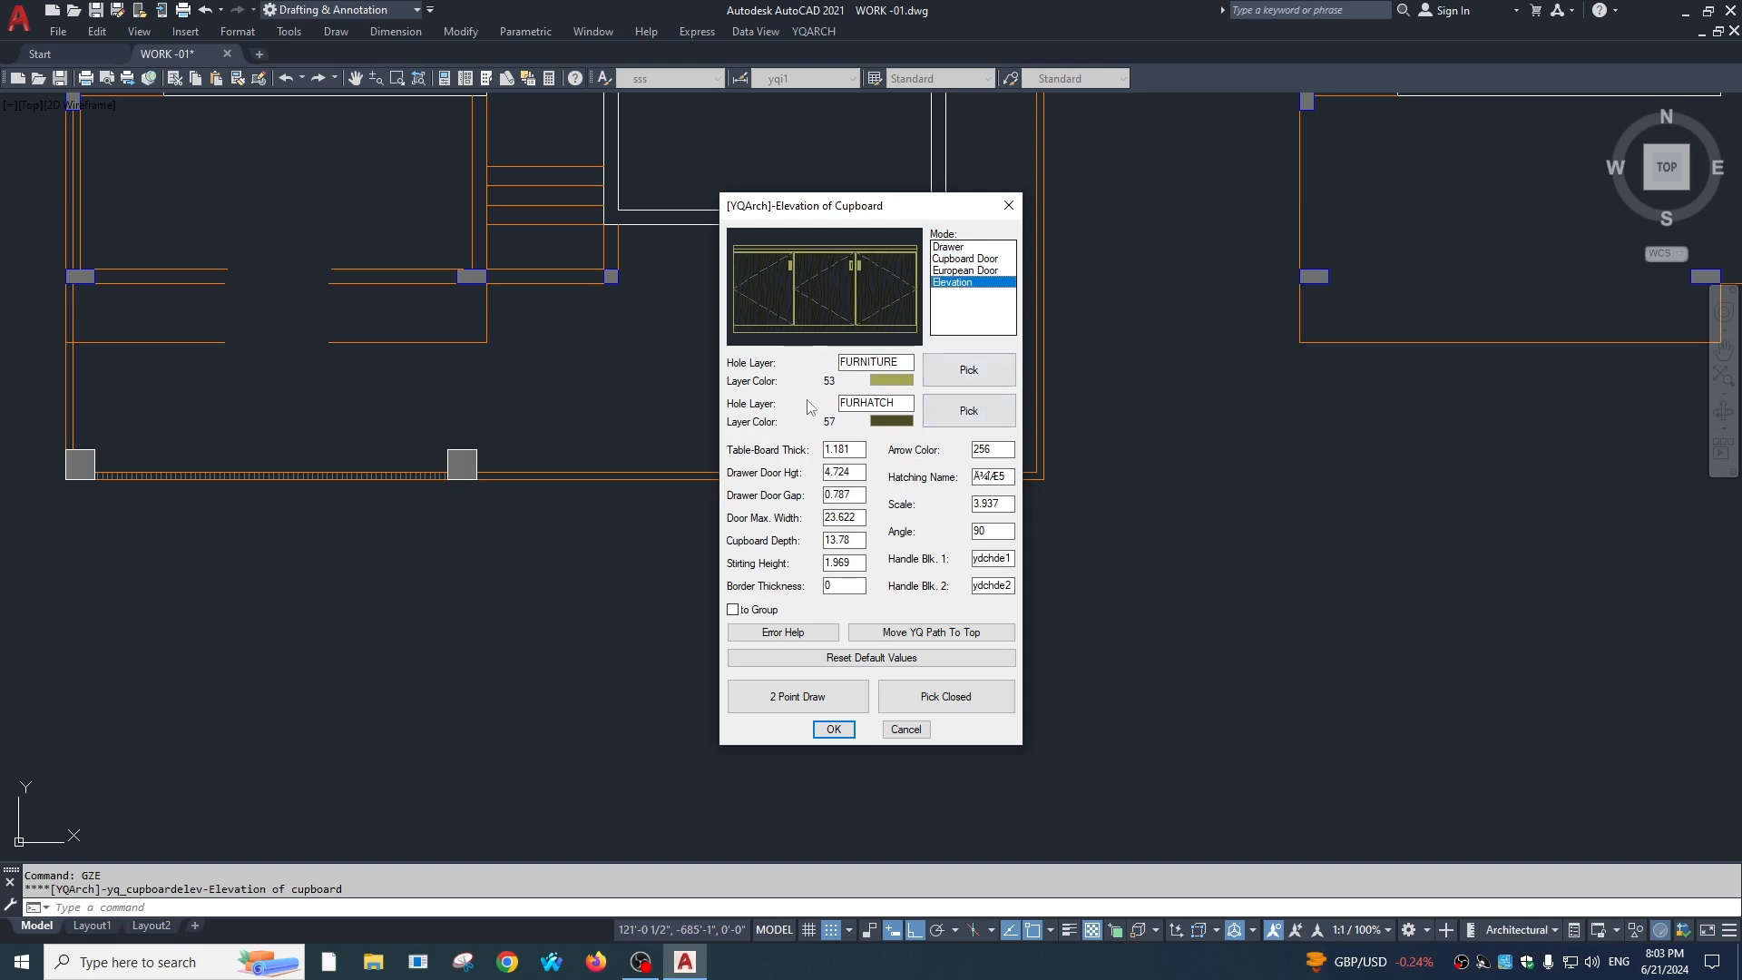
{"action": "left_click", "coordinate": [798, 703]}
{"action": "left_click", "coordinate": [980, 563]}
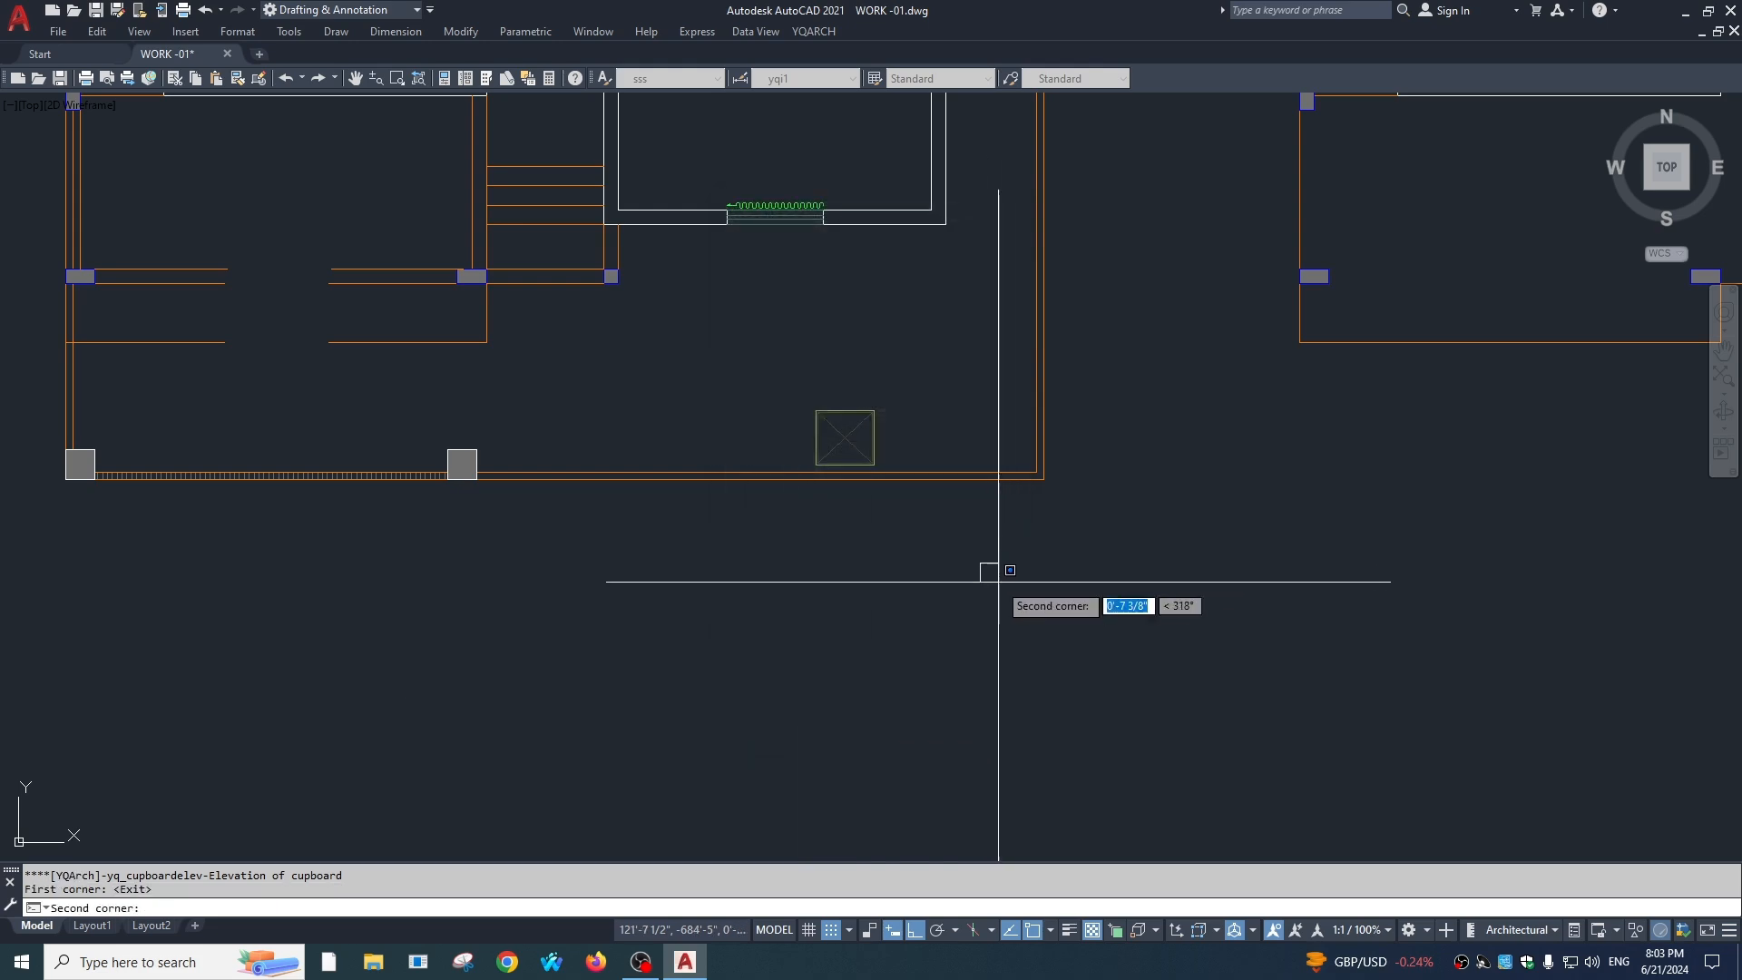
{"action": "left_click", "coordinate": [1060, 635]}
{"action": "scroll", "coordinate": [1059, 626], "scroll_direction": "up", "scroll_amount": 6}
{"action": "scroll", "coordinate": [1067, 634], "scroll_direction": "up", "scroll_amount": 2}
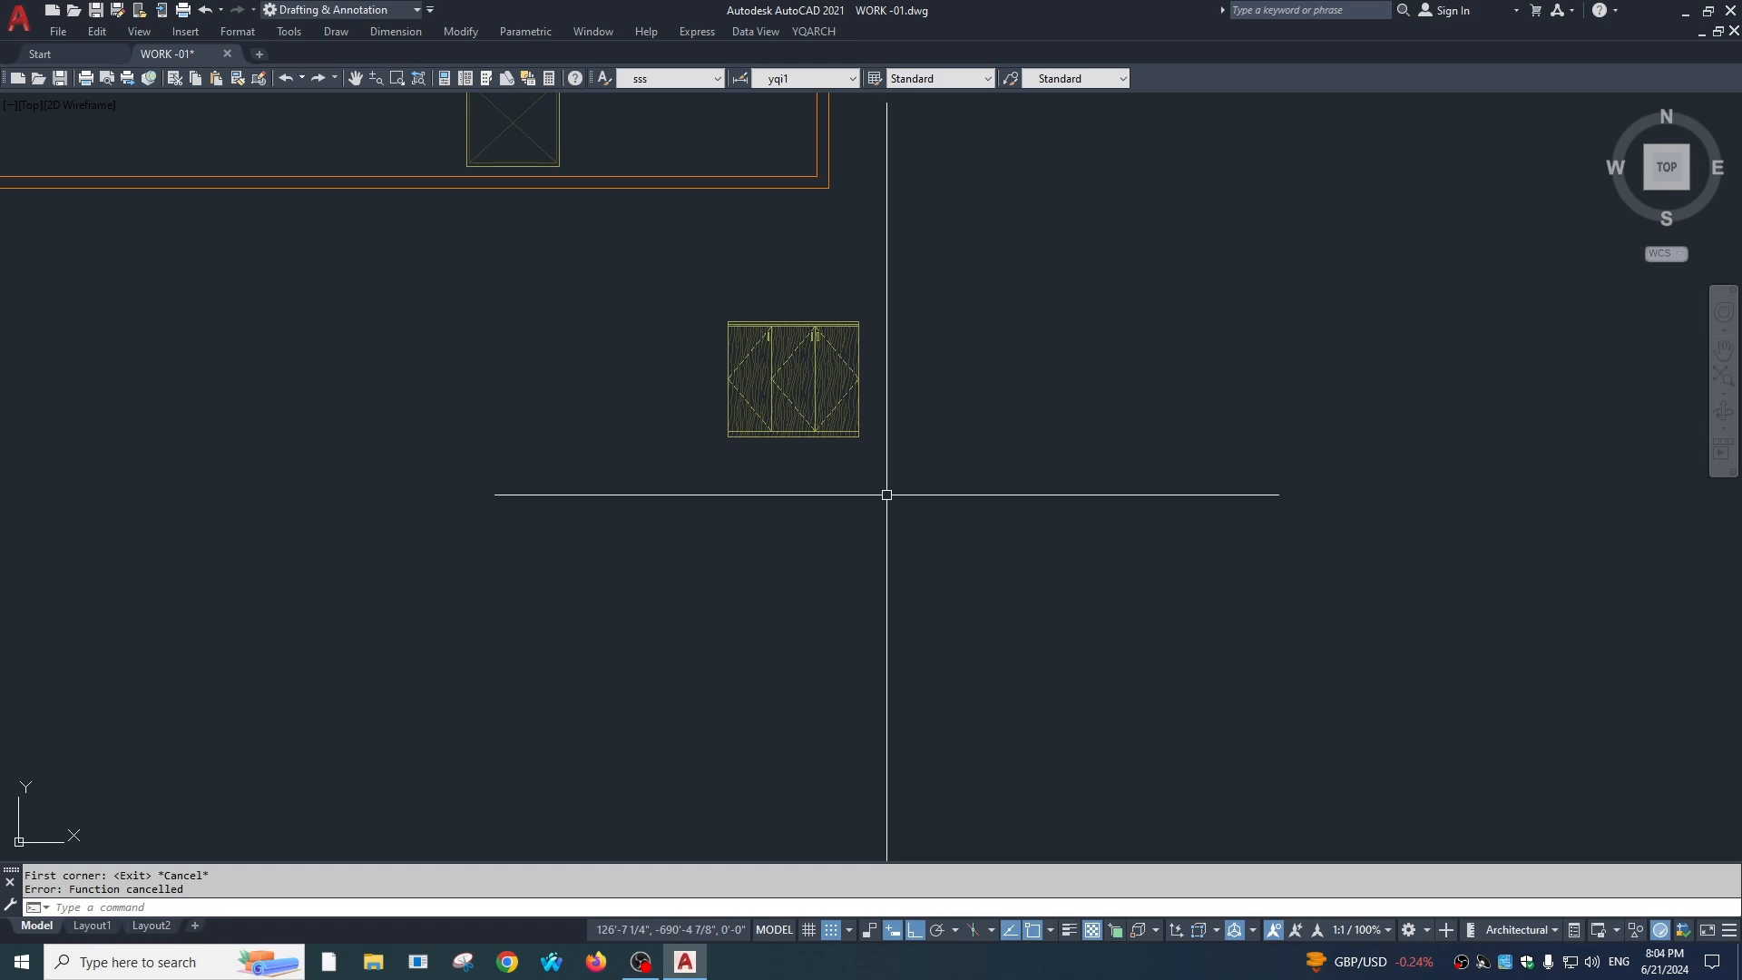
Step: Insert a hatched I-iron section of size [100] with XG to the right of the cupboard elevation
{"action": "type", "text": "g"}
{"action": "key", "text": "Return"}
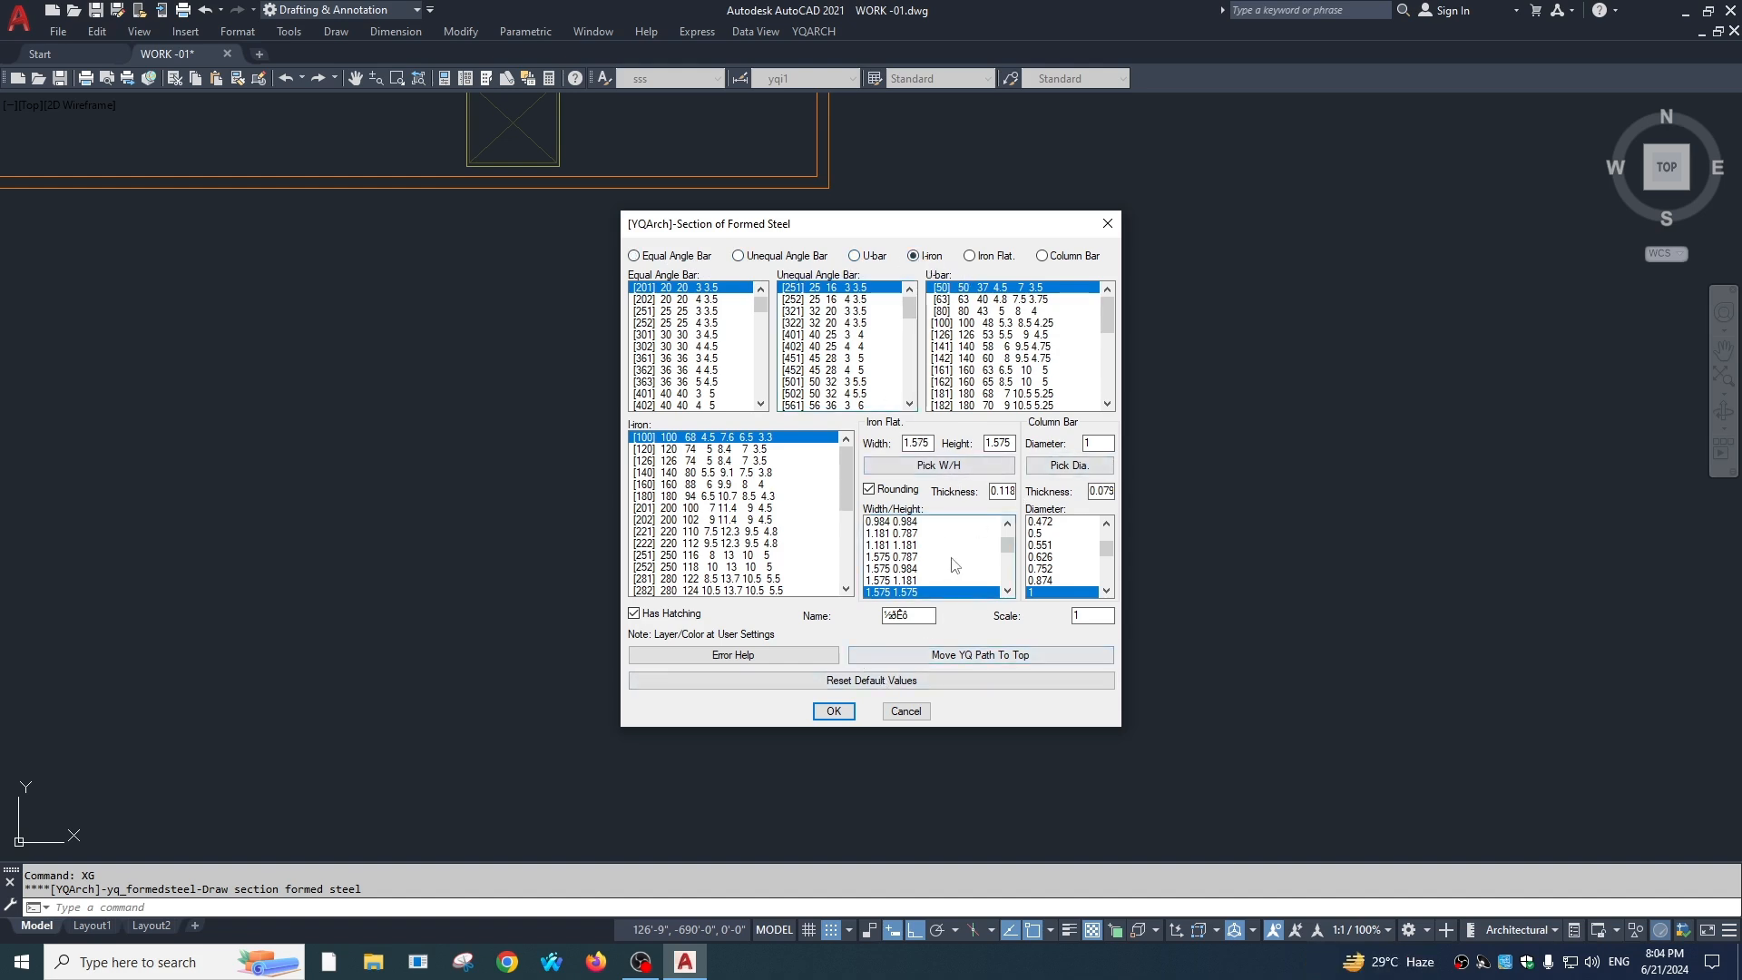
{"action": "left_click", "coordinate": [823, 715]}
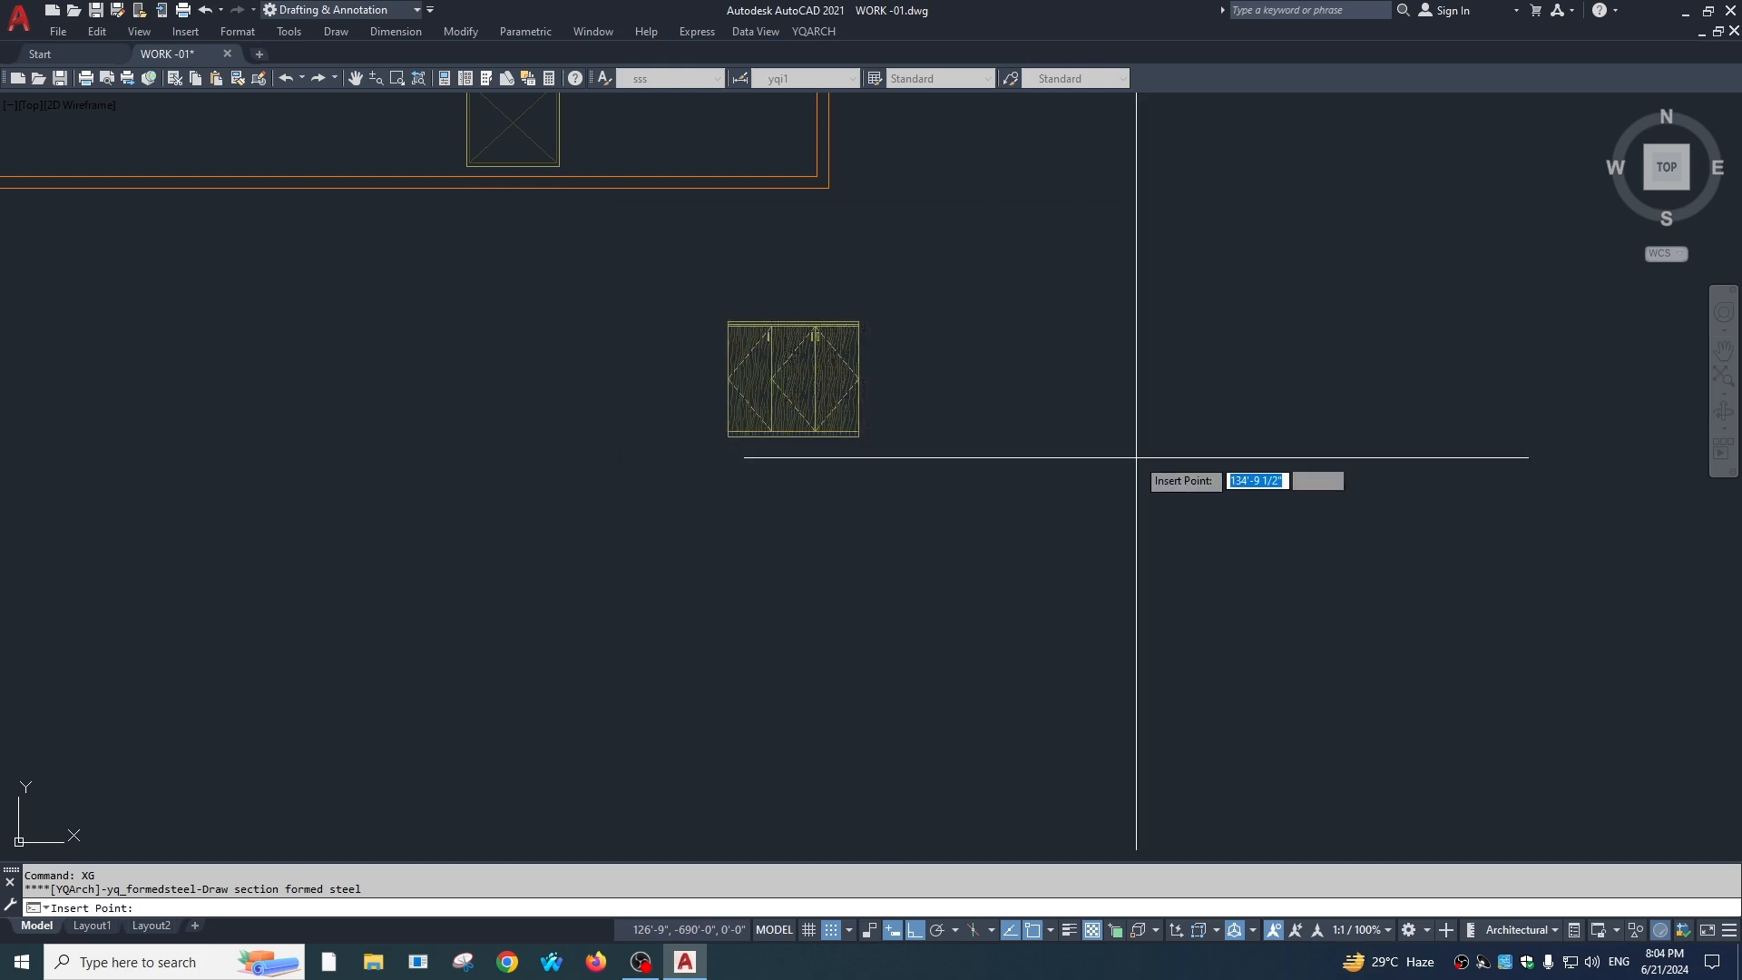
{"action": "left_click", "coordinate": [1138, 455]}
{"action": "scroll", "coordinate": [1171, 481], "scroll_direction": "up", "scroll_amount": 7}
{"action": "scroll", "coordinate": [1029, 387], "scroll_direction": "up", "scroll_amount": 8}
{"action": "middle_click_drag", "start_coordinate": [1019, 359], "coordinate": [976, 580]}
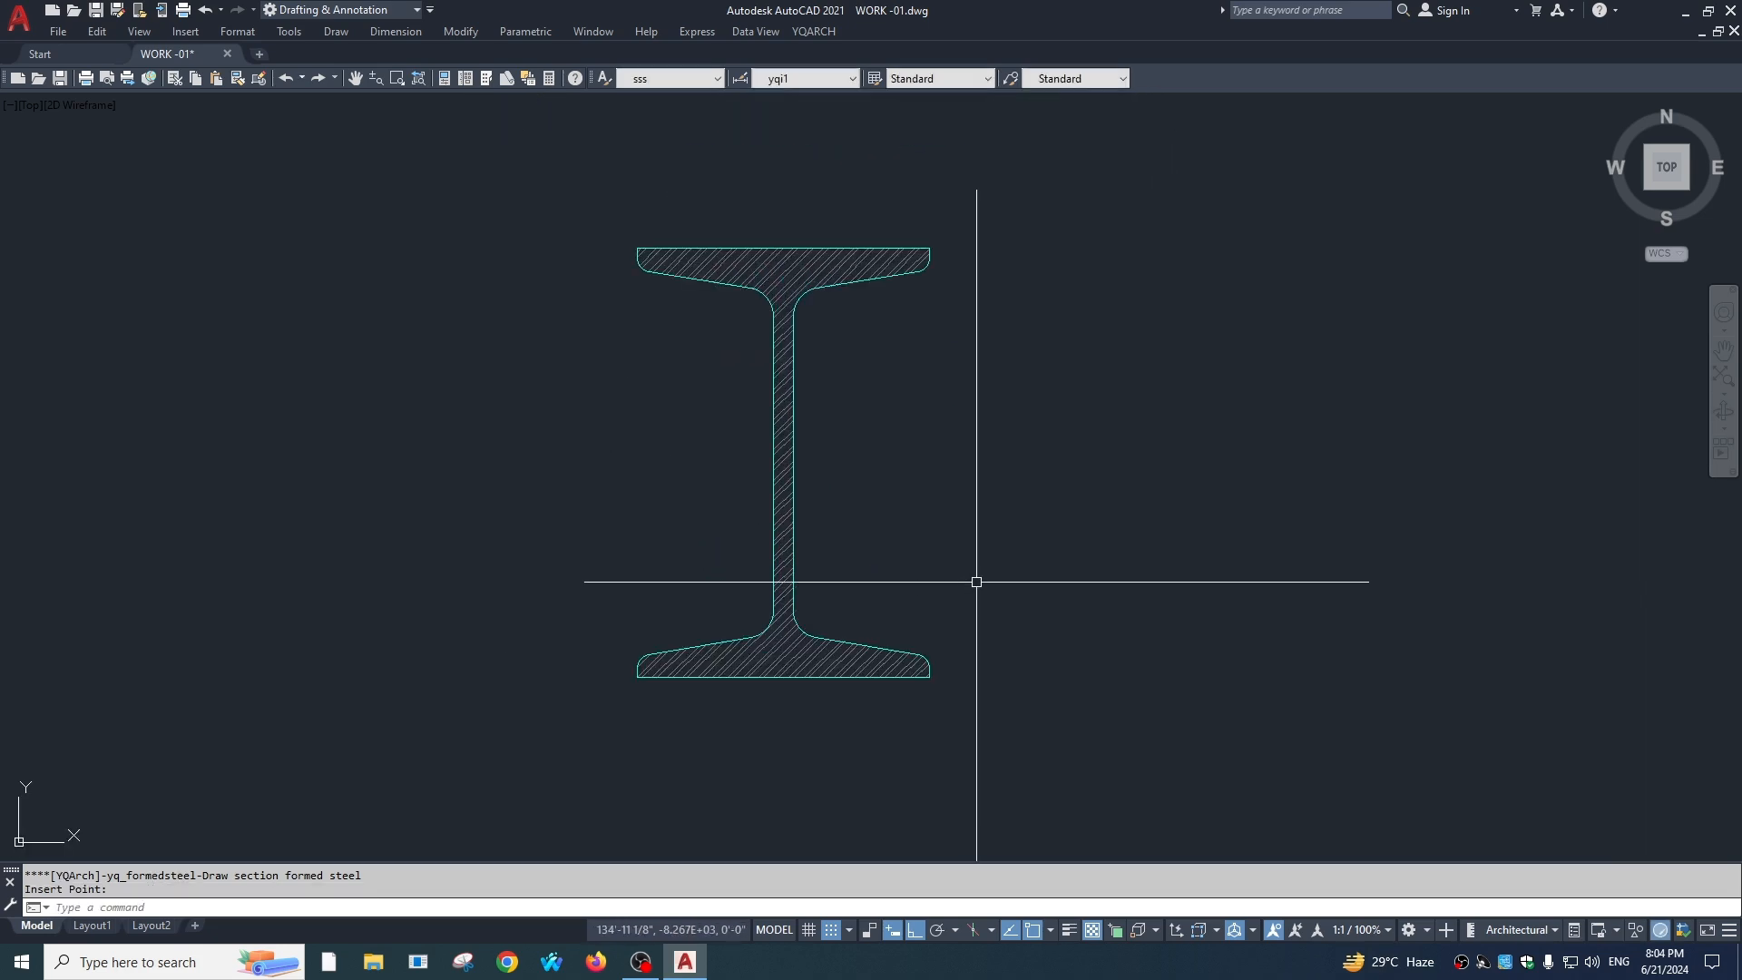
Step: Insert a hatched U-bar section of size [50] with XG to the right of the I-iron section
{"action": "type", "text": "xg"}
{"action": "key", "text": "Return"}
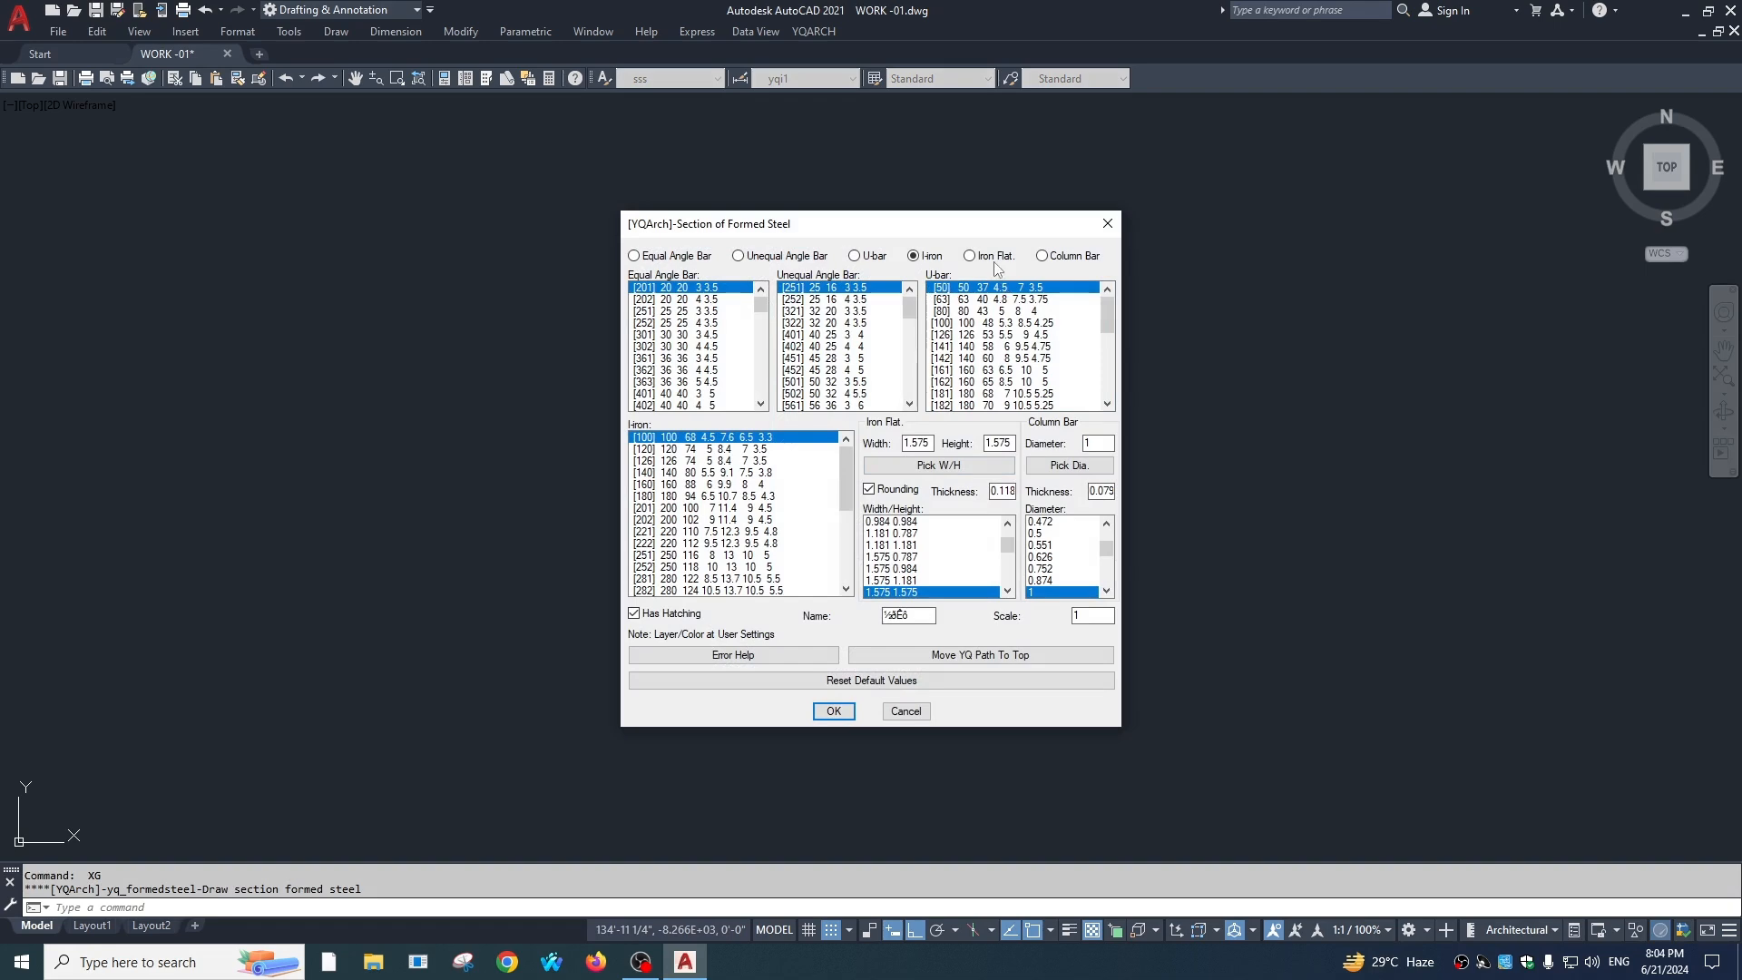
{"action": "left_click", "coordinate": [833, 711]}
{"action": "scroll", "coordinate": [1291, 623], "scroll_direction": "down", "scroll_amount": 2}
{"action": "left_click", "coordinate": [1164, 517]}
Step: Insert a hatched equal angle bar section of size [201] to the right of the U-bar section
{"action": "key", "text": "Return"}
{"action": "left_click", "coordinate": [833, 711]}
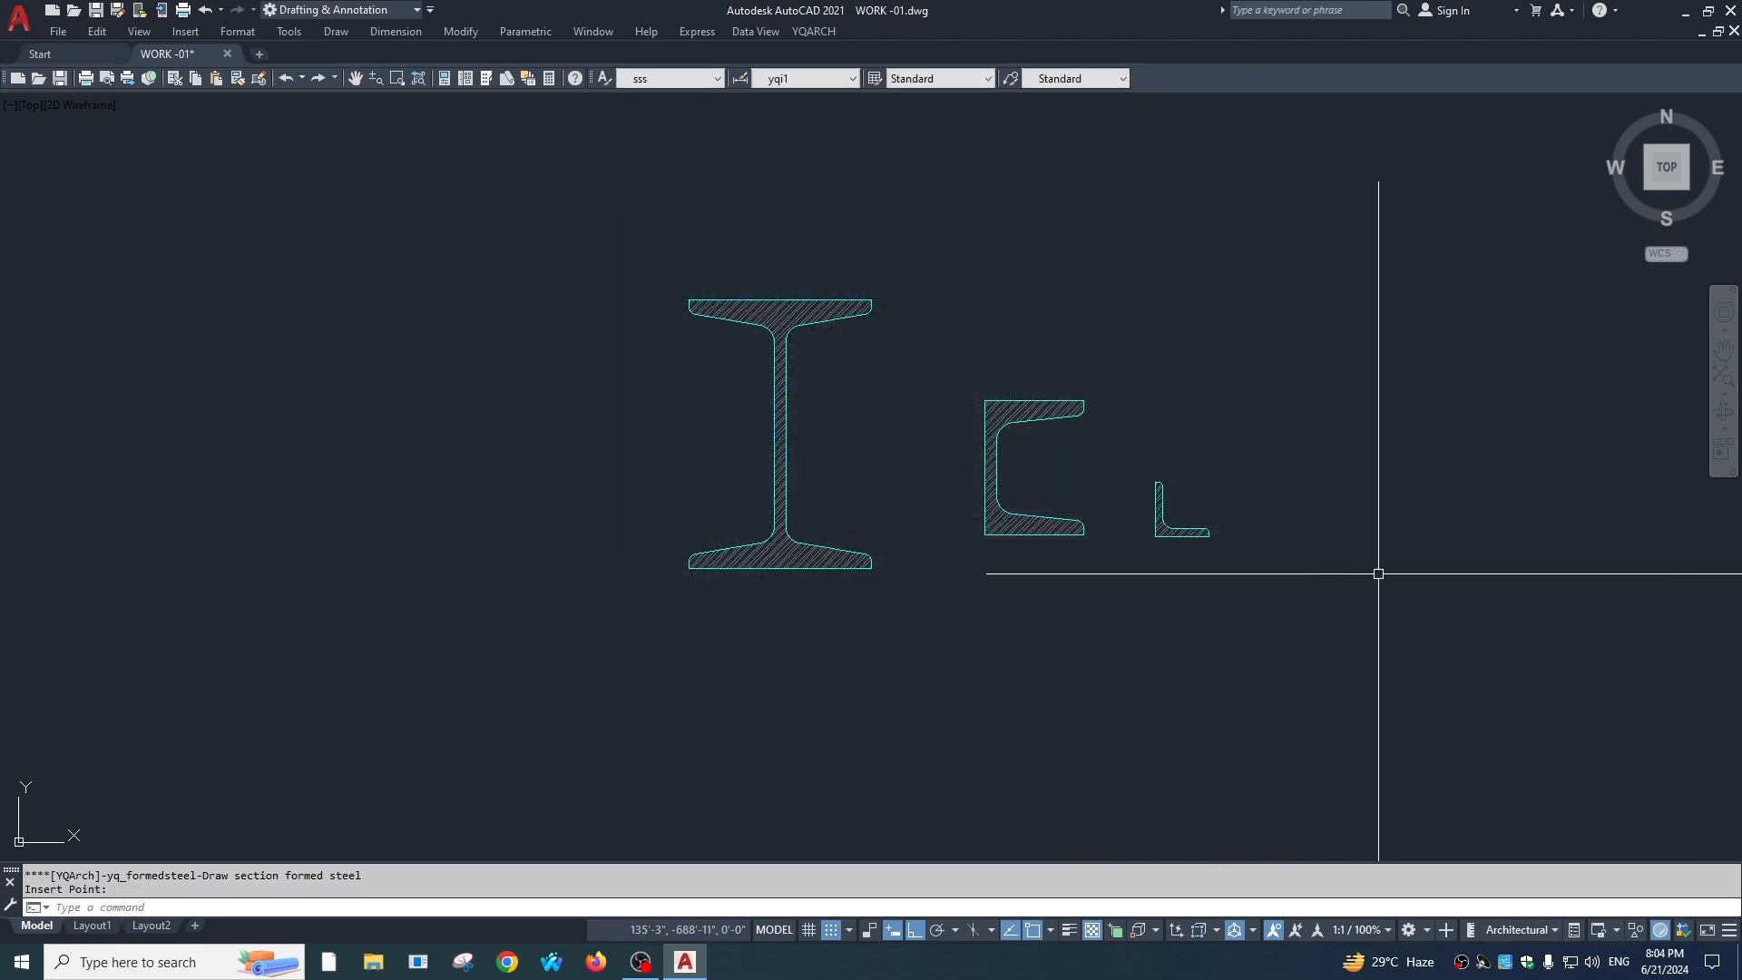
{"action": "scroll", "coordinate": [1225, 529], "scroll_direction": "up", "scroll_amount": 4}
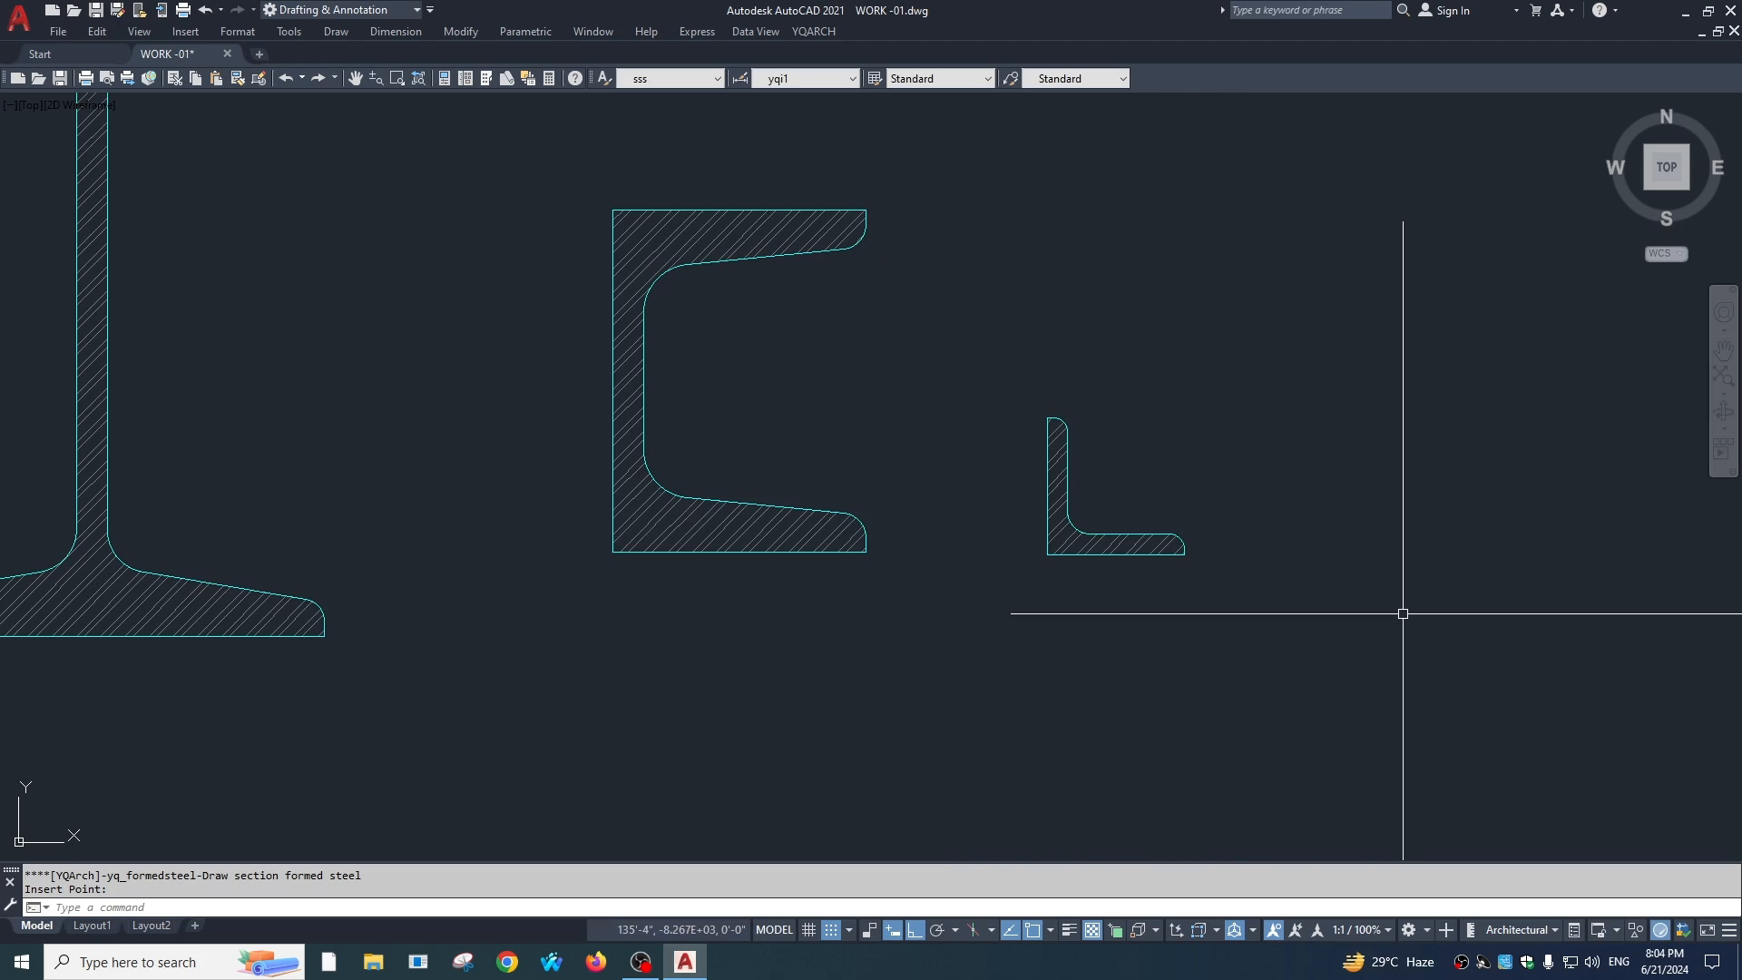
Step: Insert a hatched unequal angle bar section of size [251] with XG, below and right of the equal angle bar
{"action": "middle_click_drag", "start_coordinate": [1138, 578], "coordinate": [1085, 468]}
{"action": "scroll", "coordinate": [1088, 470], "scroll_direction": "down", "scroll_amount": 2}
{"action": "left_click", "coordinate": [1091, 473]}
{"action": "type", "text": "XG"}
{"action": "key", "text": "Return"}
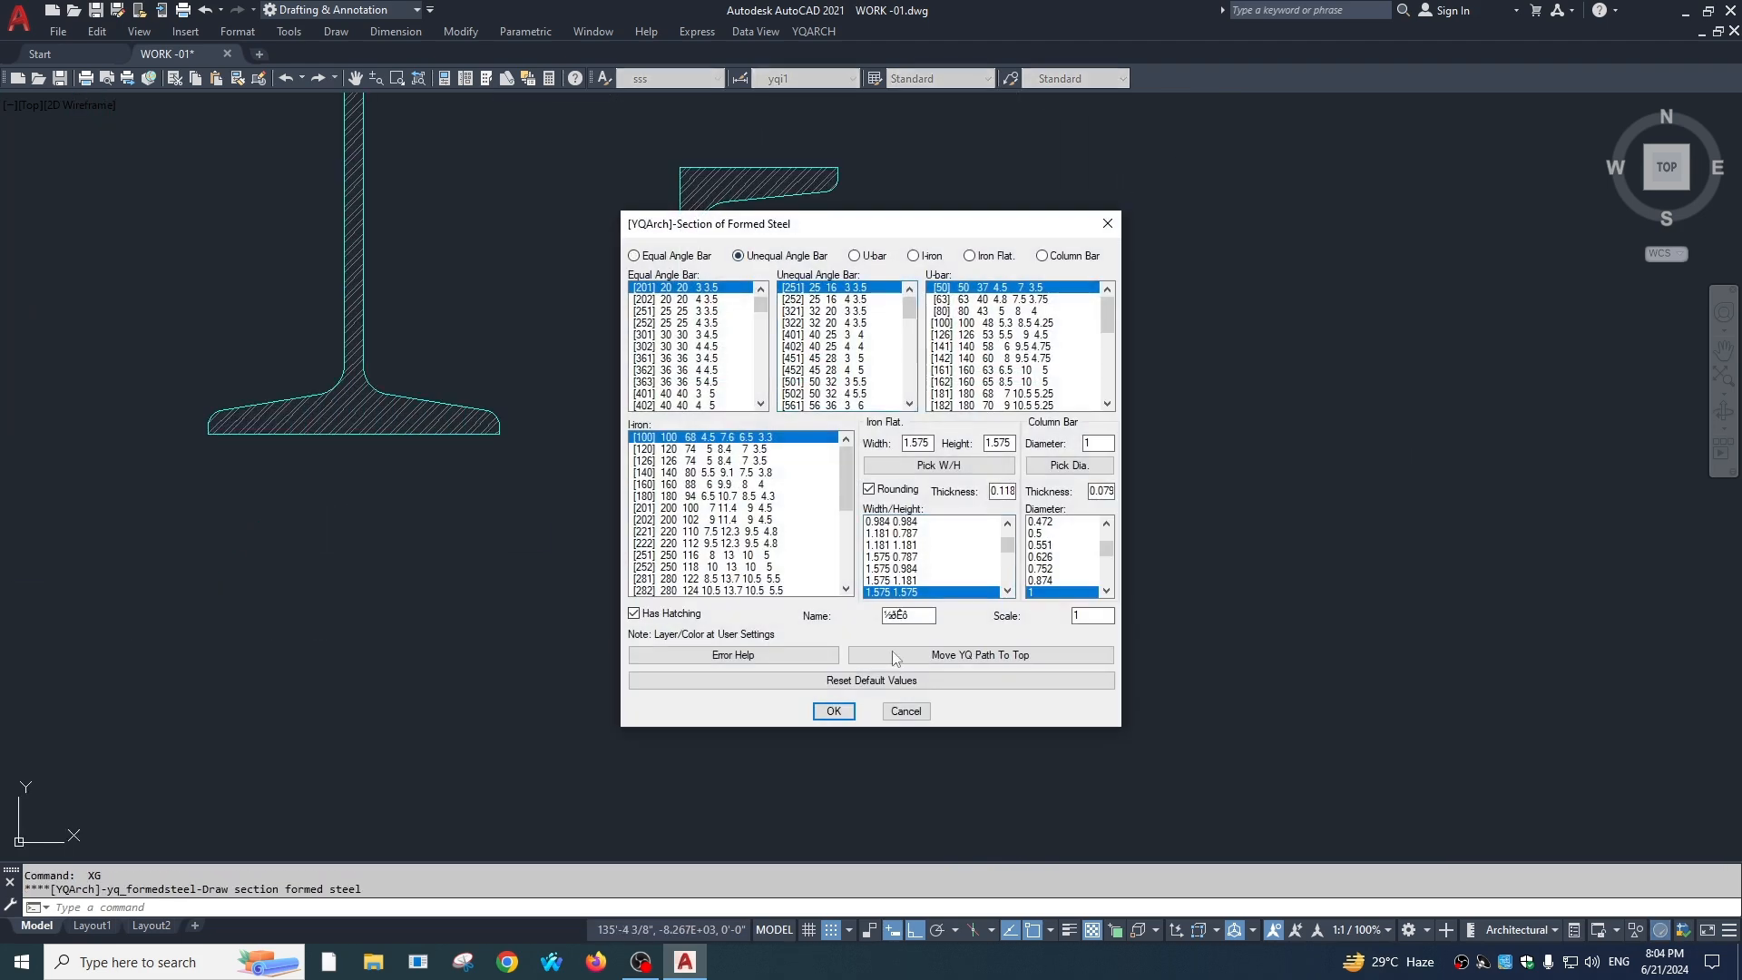
{"action": "left_click", "coordinate": [833, 712]}
{"action": "scroll", "coordinate": [1265, 695], "scroll_direction": "up", "scroll_amount": 4}
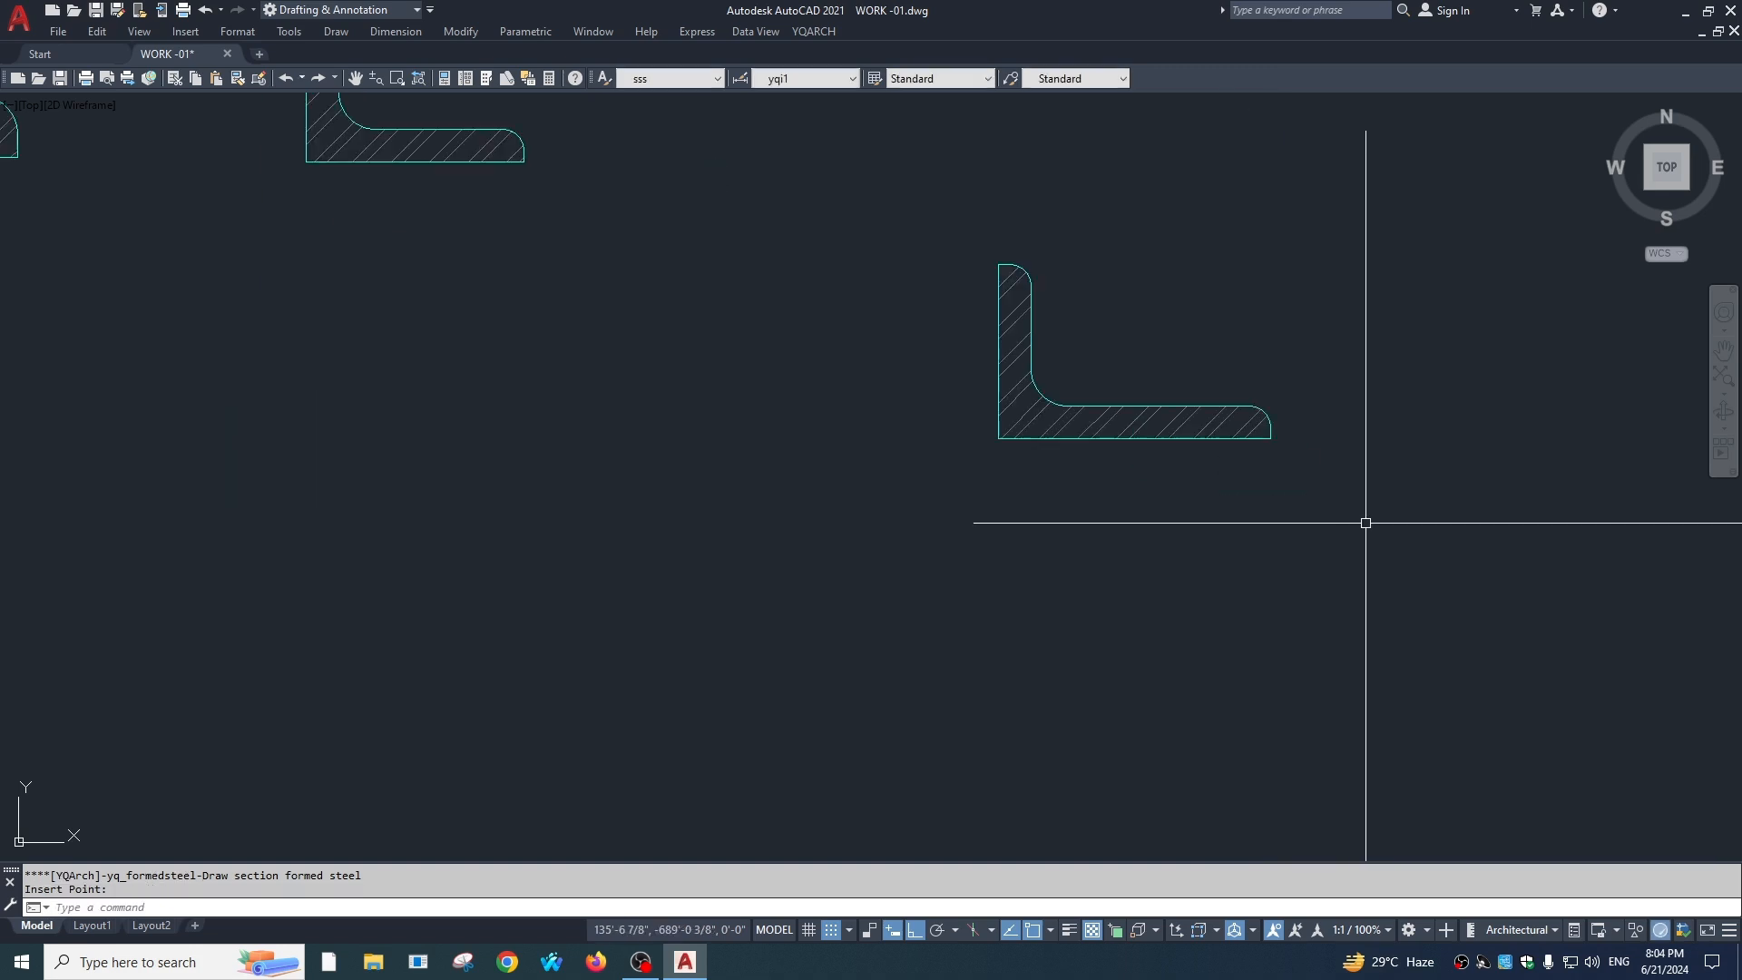
{"action": "scroll", "coordinate": [617, 404], "scroll_direction": "down", "scroll_amount": 2}
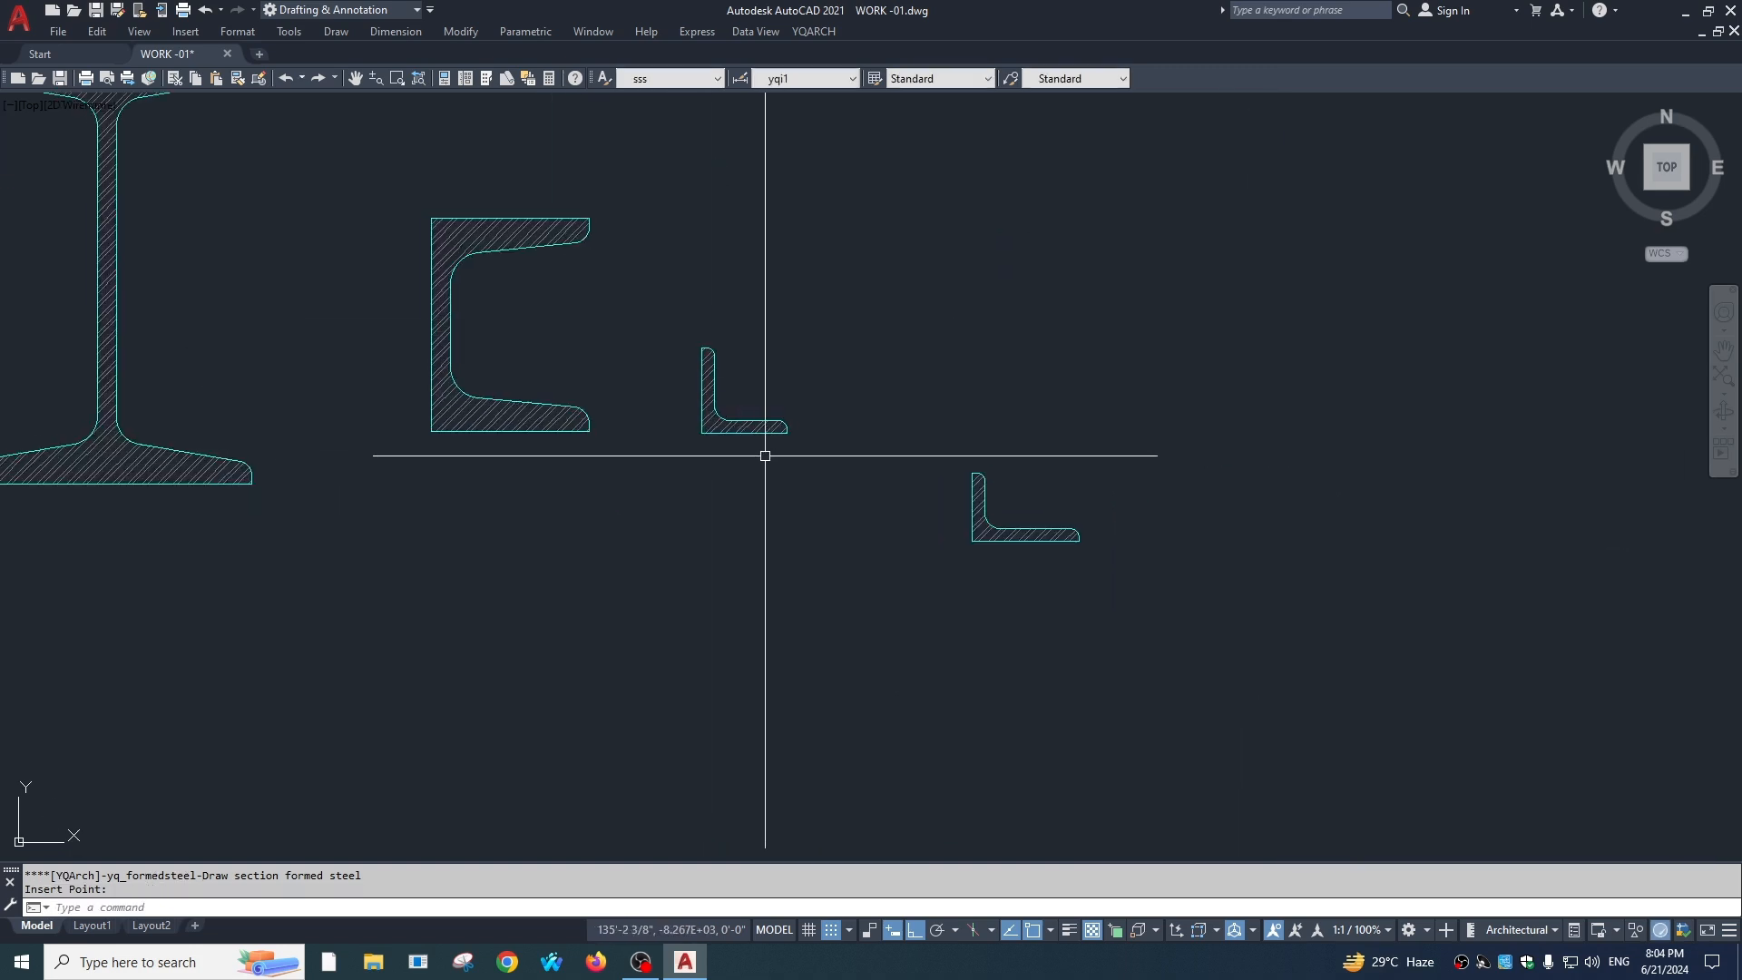
Step: Draw a horizontal rock wool insulation strip (BWM) in the open area right of the three unfurnished floor plans
{"action": "scroll", "coordinate": [1010, 549], "scroll_direction": "down", "scroll_amount": 5}
{"action": "left_click", "coordinate": [1009, 549]}
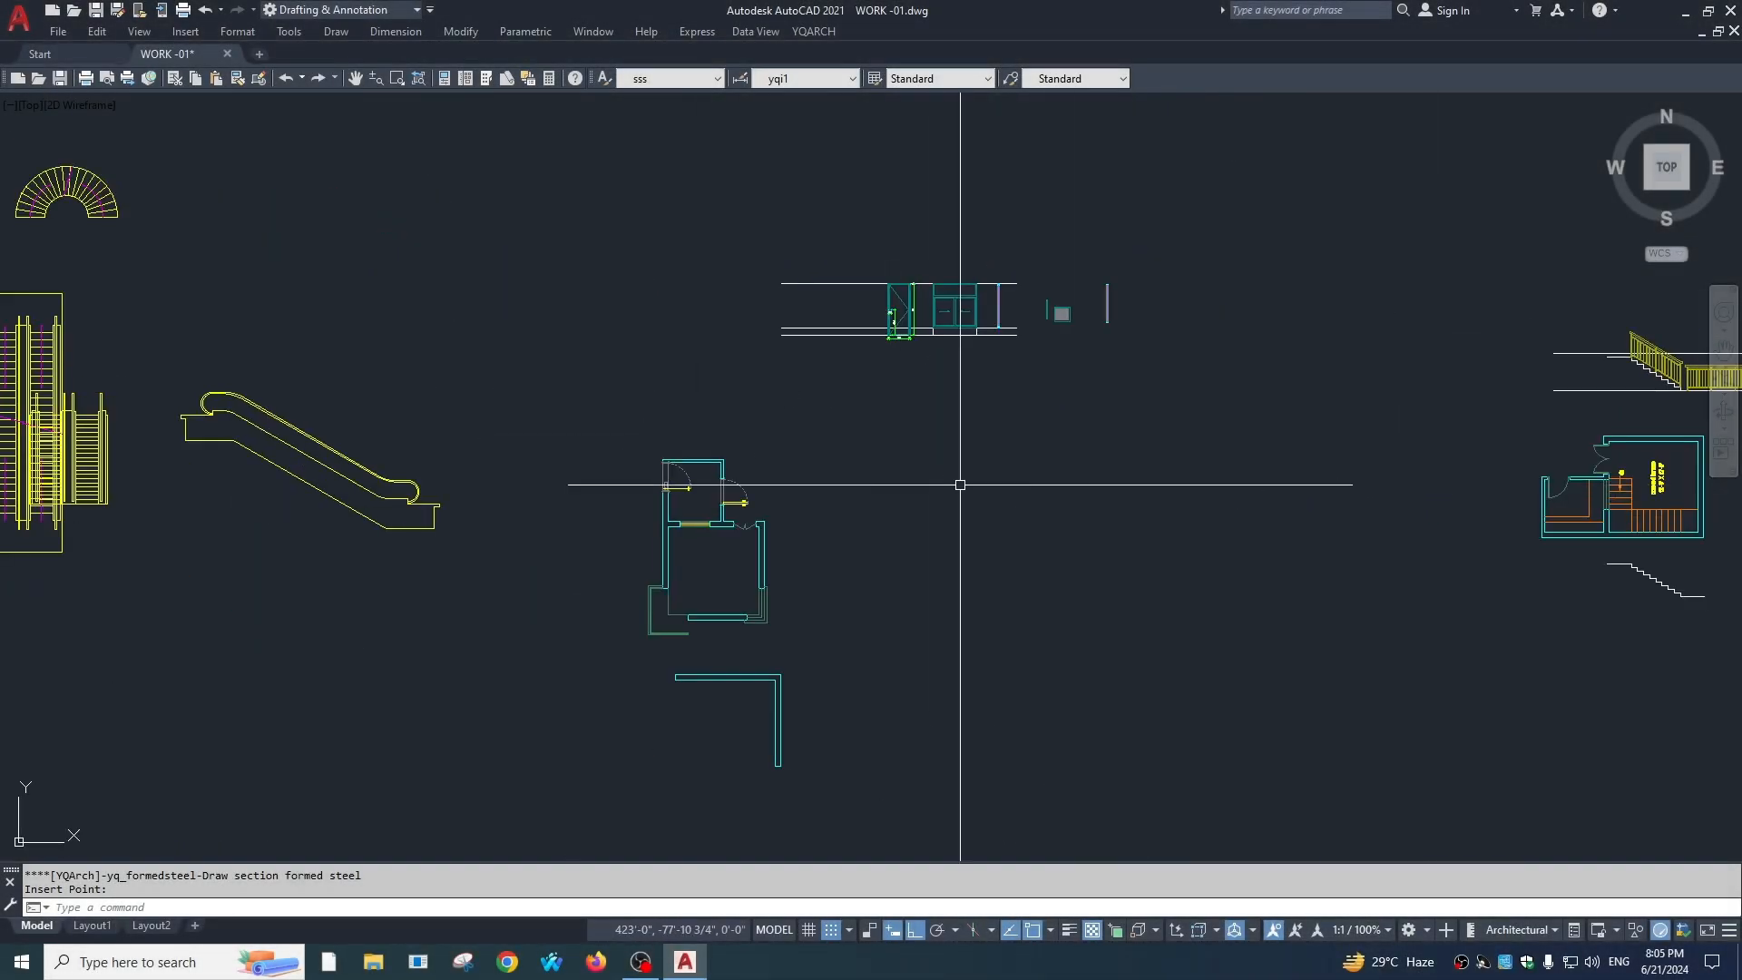
{"action": "middle_click_drag", "start_coordinate": [930, 488], "coordinate": [1408, 498]}
{"action": "scroll", "coordinate": [1181, 435], "scroll_direction": "down", "scroll_amount": 4}
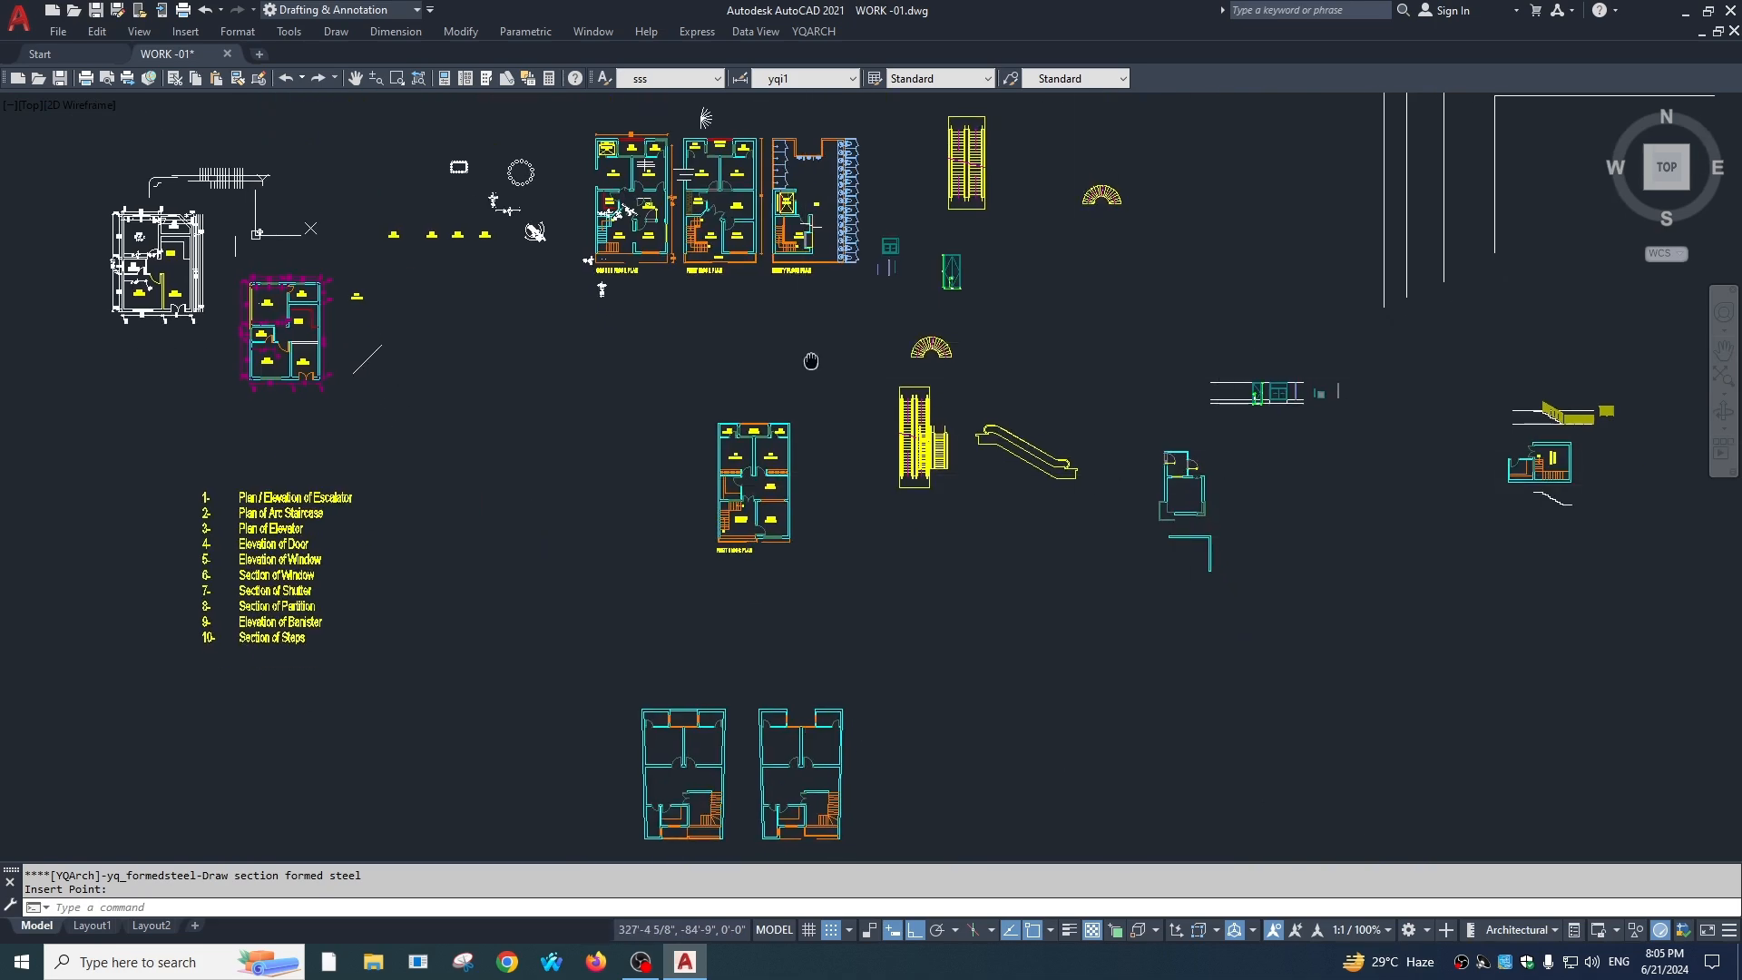
{"action": "middle_click_drag", "start_coordinate": [806, 344], "coordinate": [1264, 533]}
{"action": "middle_click_drag", "start_coordinate": [934, 801], "coordinate": [871, 393]}
{"action": "middle_click_drag", "start_coordinate": [1043, 803], "coordinate": [833, 388]}
{"action": "scroll", "coordinate": [923, 594], "scroll_direction": "up", "scroll_amount": 4}
{"action": "mouse_move", "coordinate": [973, 738]}
{"action": "middle_mouse_down"}
{"action": "mouse_move", "coordinate": [848, 443]}
{"action": "mouse_move", "coordinate": [866, 463]}
{"action": "middle_mouse_up"}
{"action": "scroll", "coordinate": [867, 463], "scroll_direction": "down", "scroll_amount": 3}
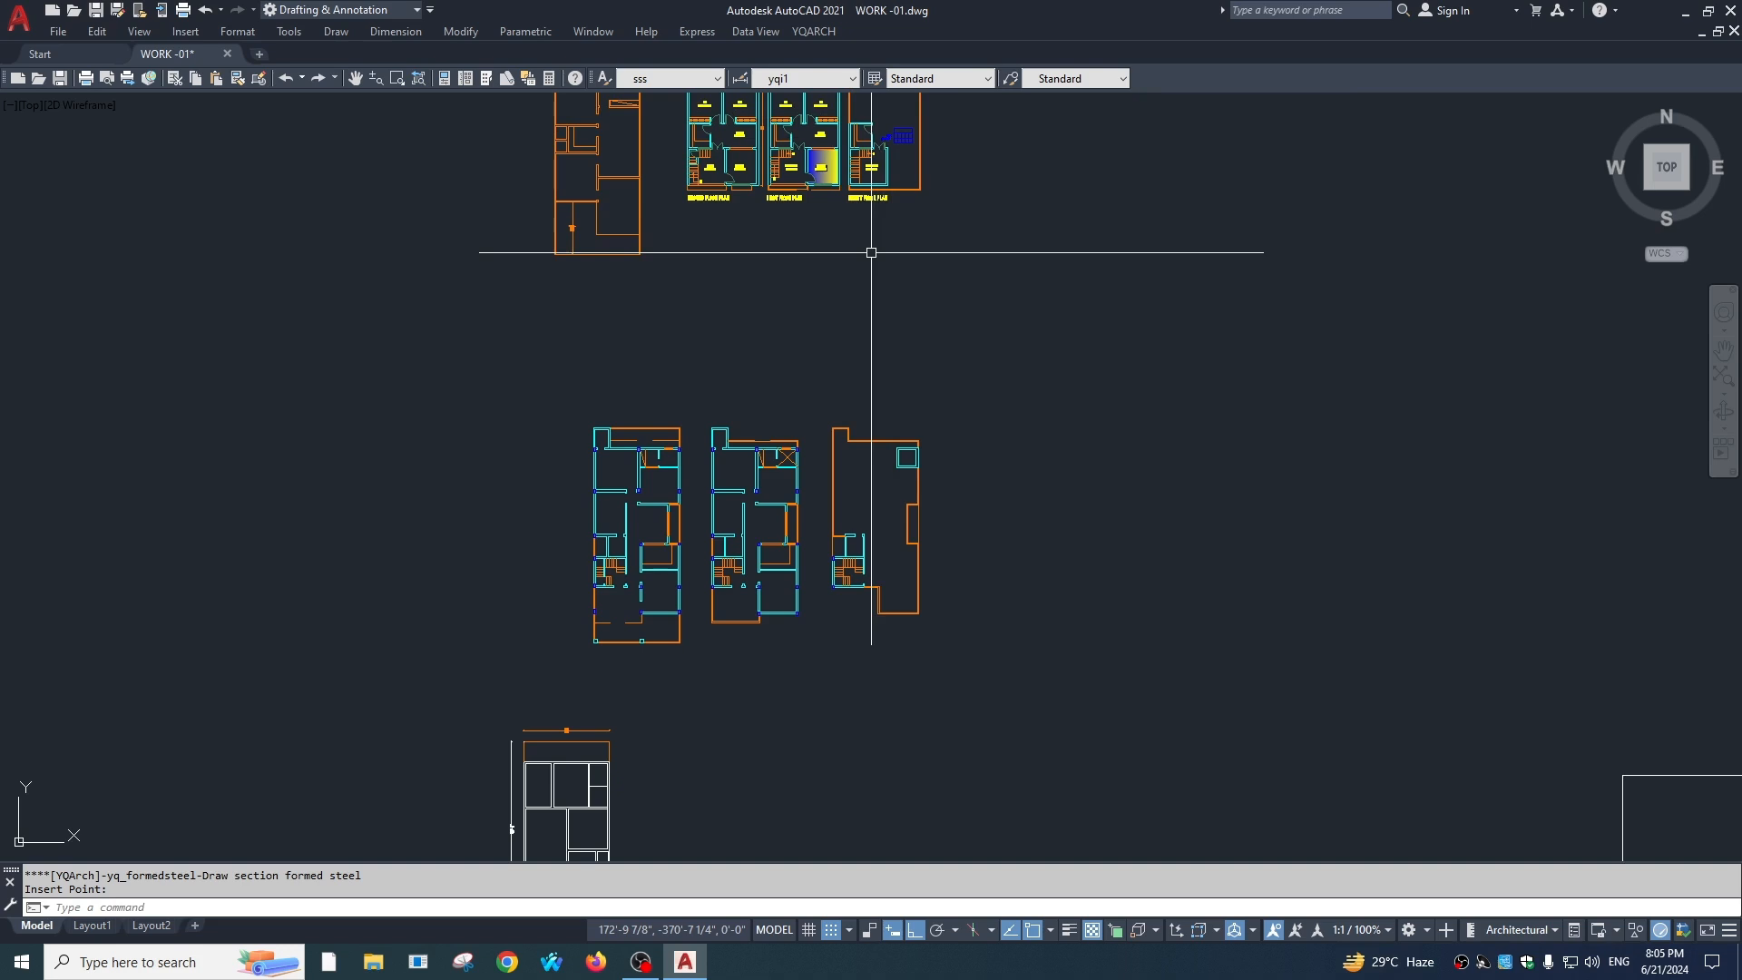
{"action": "type", "text": "wm"}
{"action": "key", "text": "Return"}
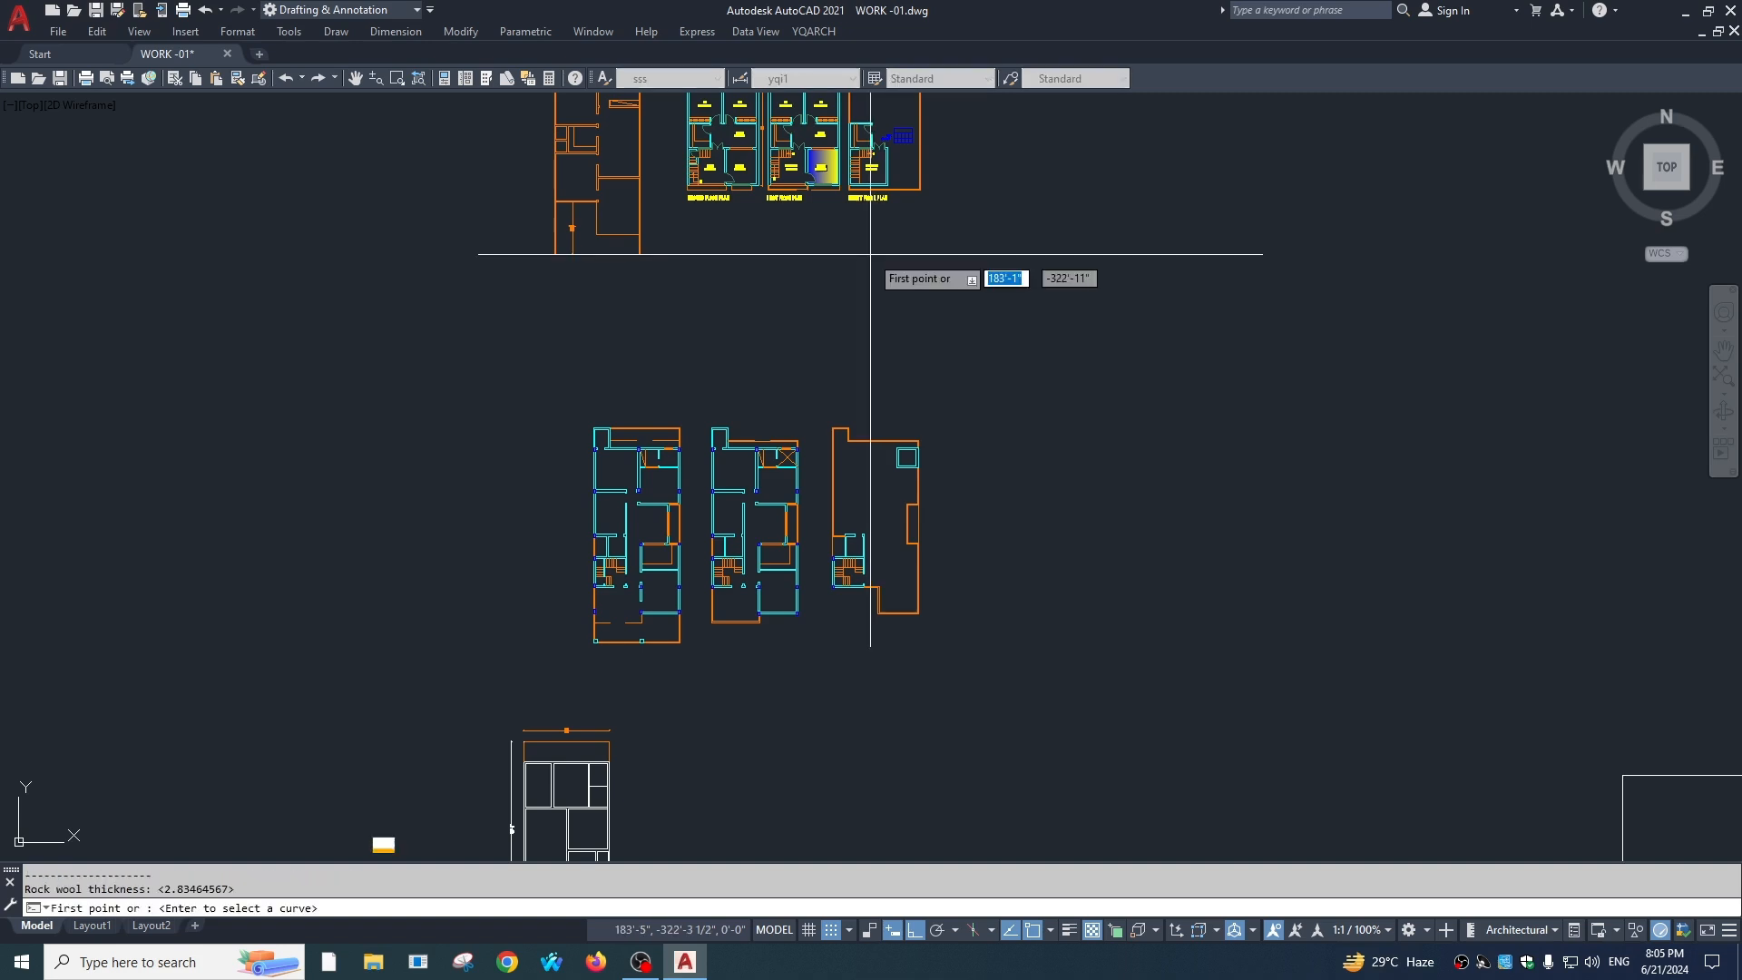
{"action": "left_click", "coordinate": [1053, 381]}
{"action": "left_click", "coordinate": [1162, 378]}
{"action": "scroll", "coordinate": [1113, 369], "scroll_direction": "up", "scroll_amount": 5}
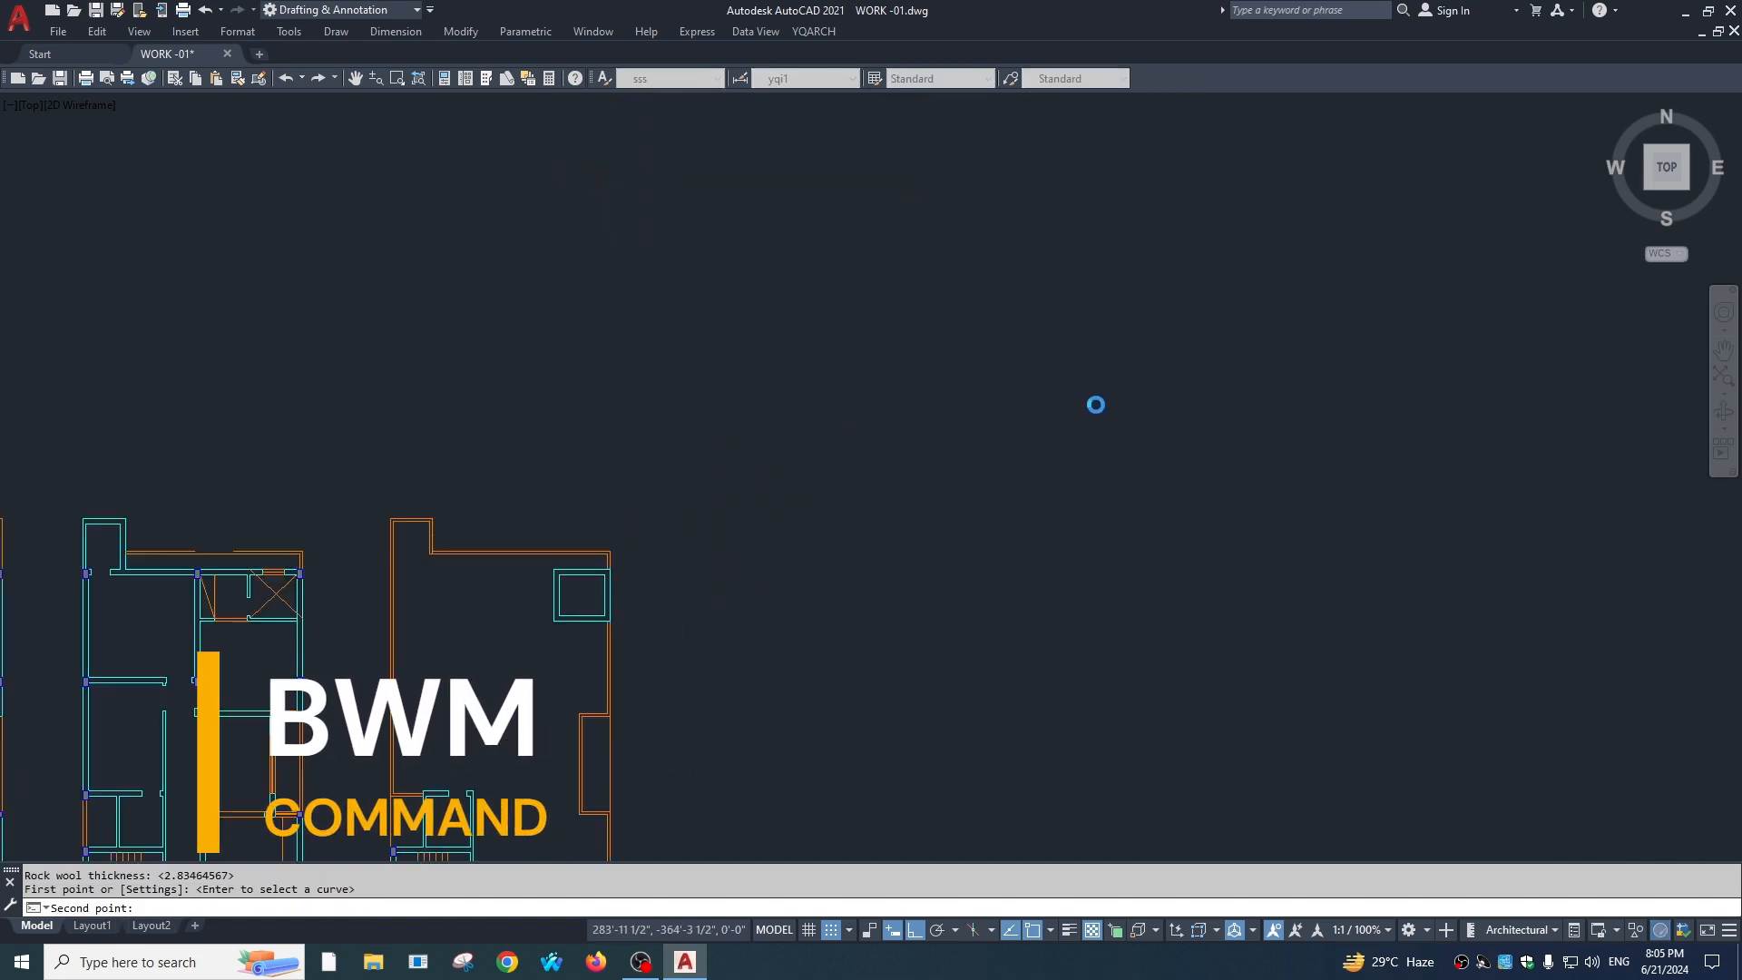
{"action": "right_click", "coordinate": [1049, 361]}
{"action": "key", "text": "Escape"}
{"action": "scroll", "coordinate": [996, 387], "scroll_direction": "up", "scroll_amount": 14}
{"action": "middle_click_drag", "start_coordinate": [874, 439], "coordinate": [1188, 452]}
Step: Erase the rock wool strip drawn beside the floor plans
{"action": "scroll", "coordinate": [1093, 506], "scroll_direction": "down", "scroll_amount": 10}
{"action": "left_click", "coordinate": [1050, 447]}
{"action": "left_click", "coordinate": [1032, 580]}
{"action": "type", "text": "e"}
{"action": "key", "text": "space"}
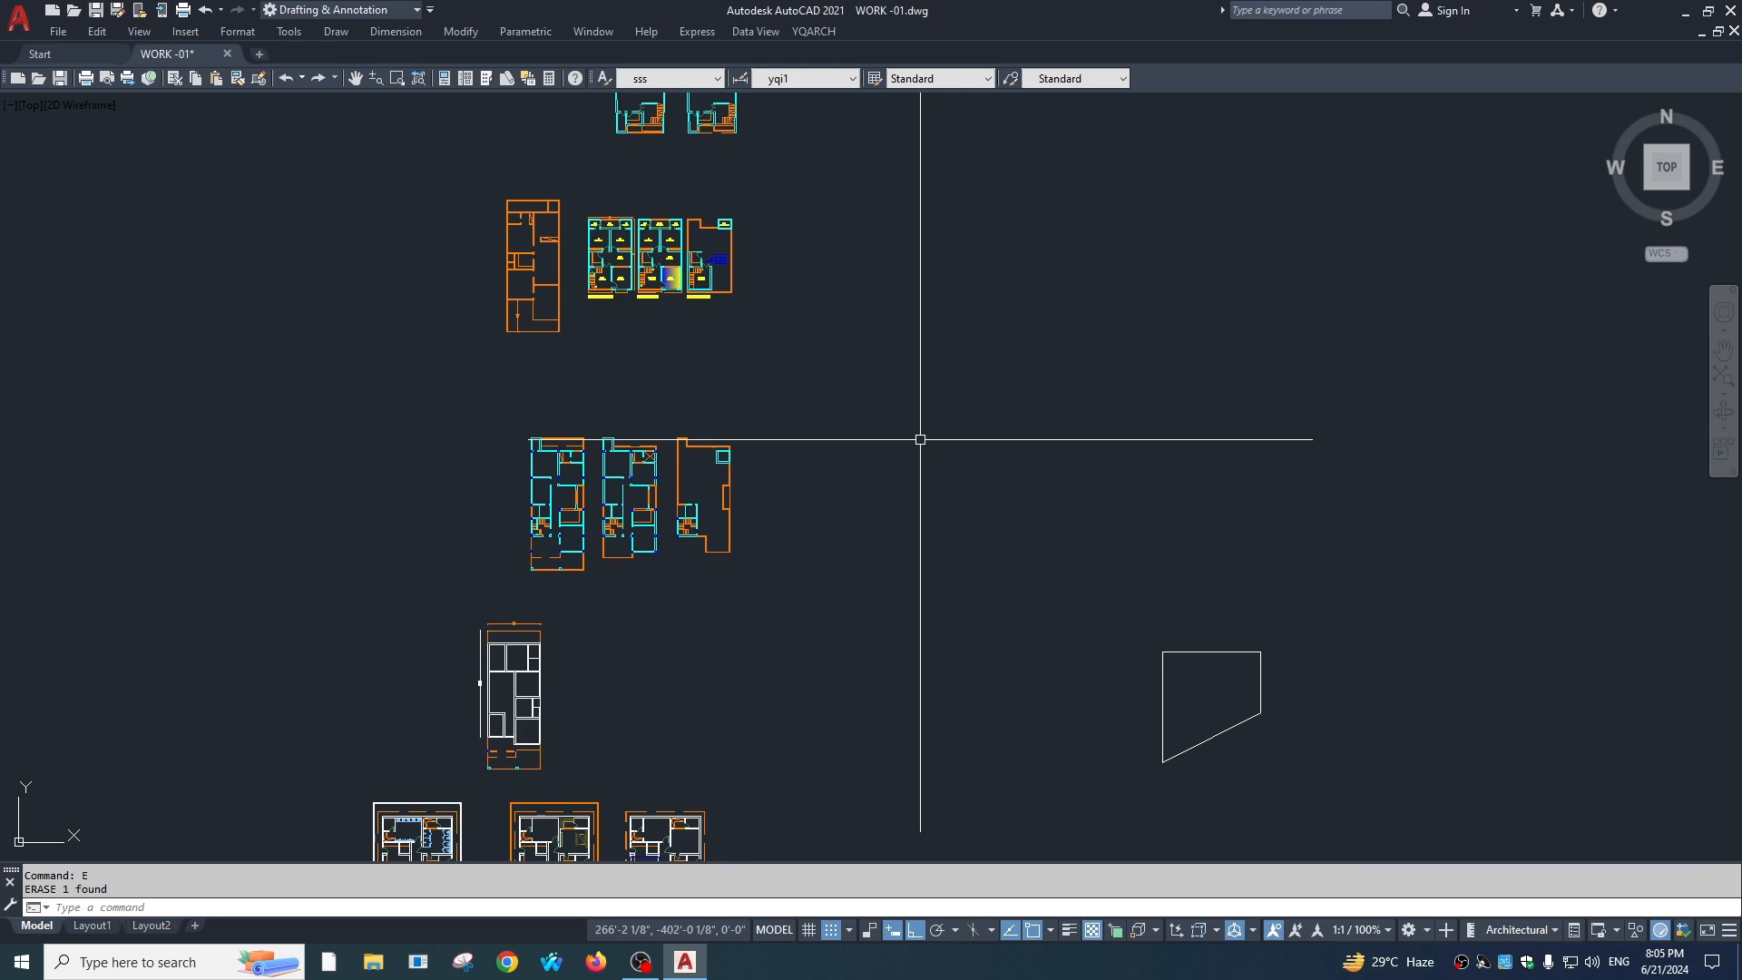
Step: Draw a long horizontal flexible pipe (RG) with external diameter 1.96850394 in the open area right of the floor plans
{"action": "type", "text": "rec"}
{"action": "key", "text": "space"}
{"action": "left_click", "coordinate": [963, 396]}
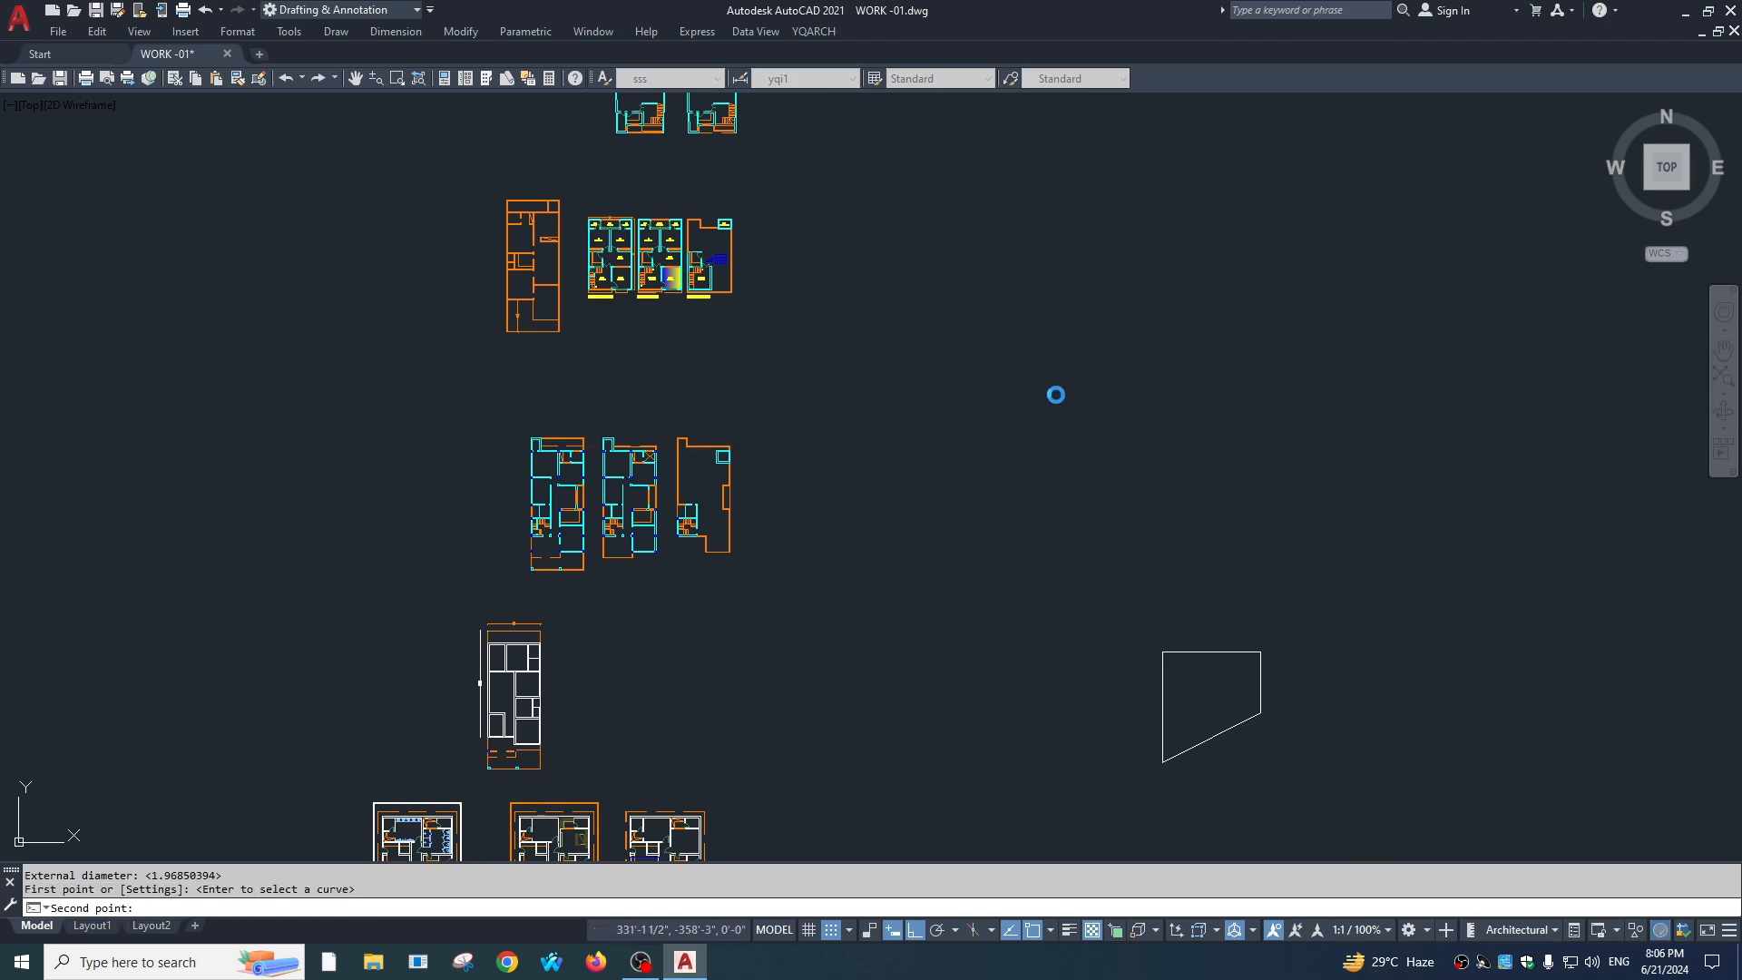
{"action": "scroll", "coordinate": [1049, 400], "scroll_direction": "up", "scroll_amount": 20}
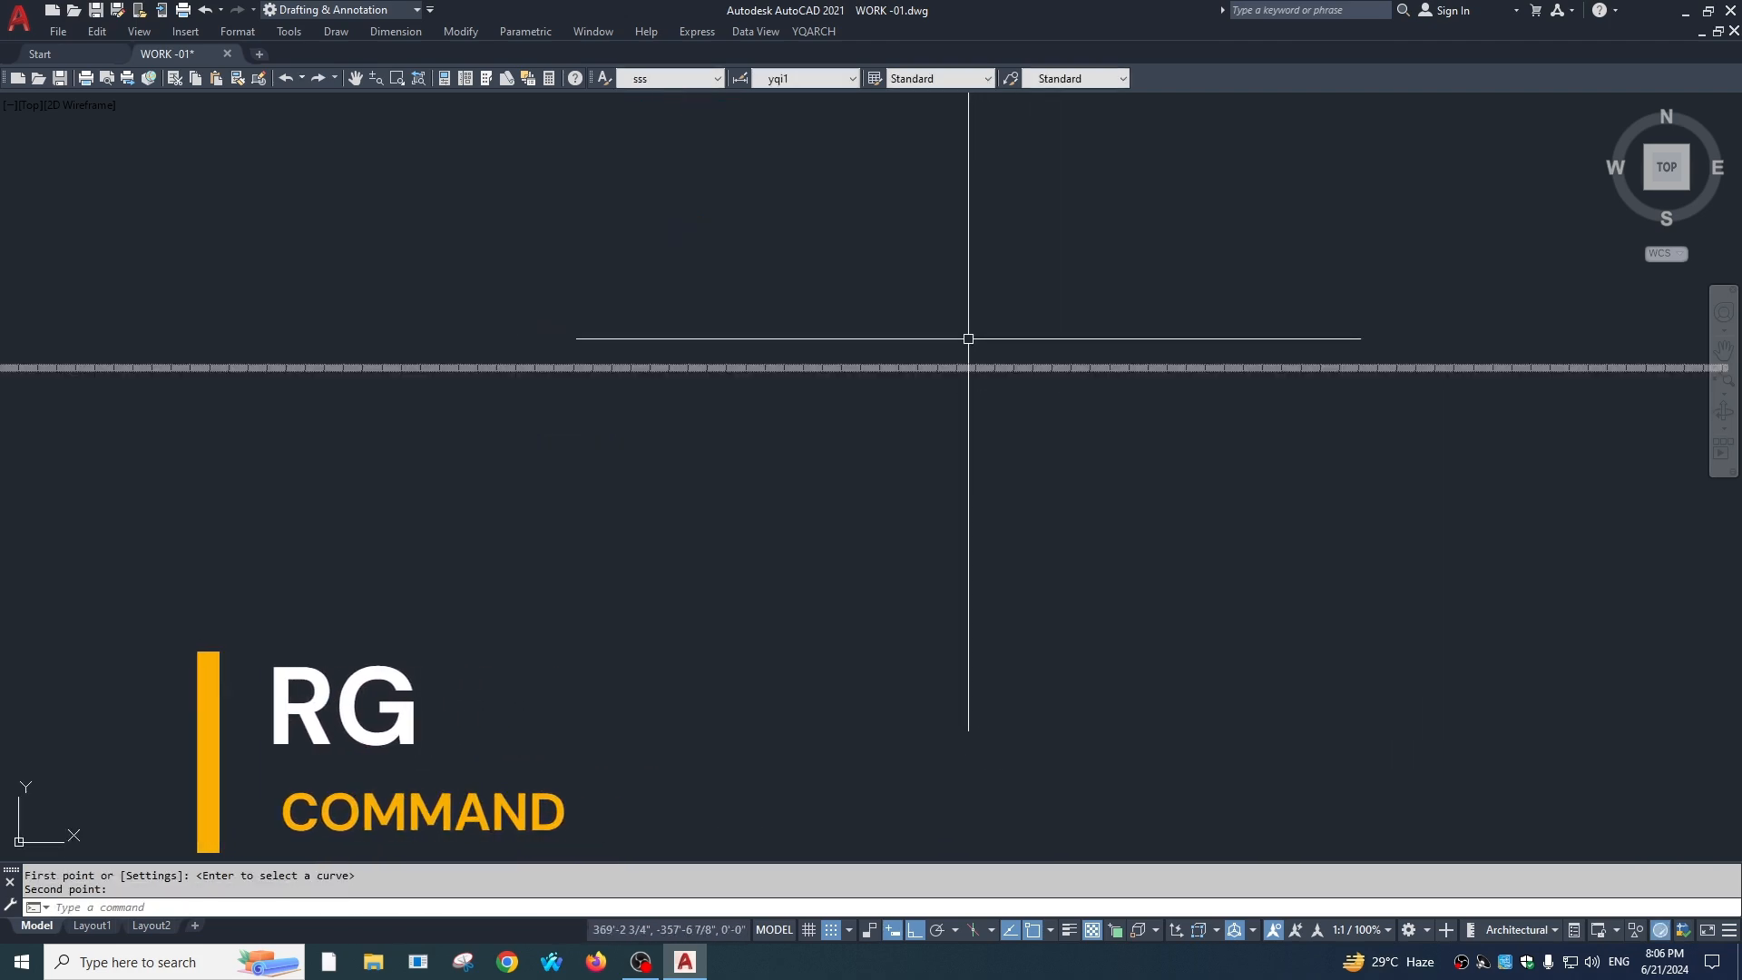
{"action": "scroll", "coordinate": [958, 473], "scroll_direction": "up", "scroll_amount": 3}
{"action": "middle_click_drag", "start_coordinate": [962, 490], "coordinate": [969, 498]}
{"action": "scroll", "coordinate": [1022, 476], "scroll_direction": "down", "scroll_amount": 15}
Step: Draw a second, much shorter horizontal flexible pipe (RG) just below the long one
{"action": "key", "text": "space"}
{"action": "left_click", "coordinate": [776, 567]}
{"action": "left_click", "coordinate": [872, 640]}
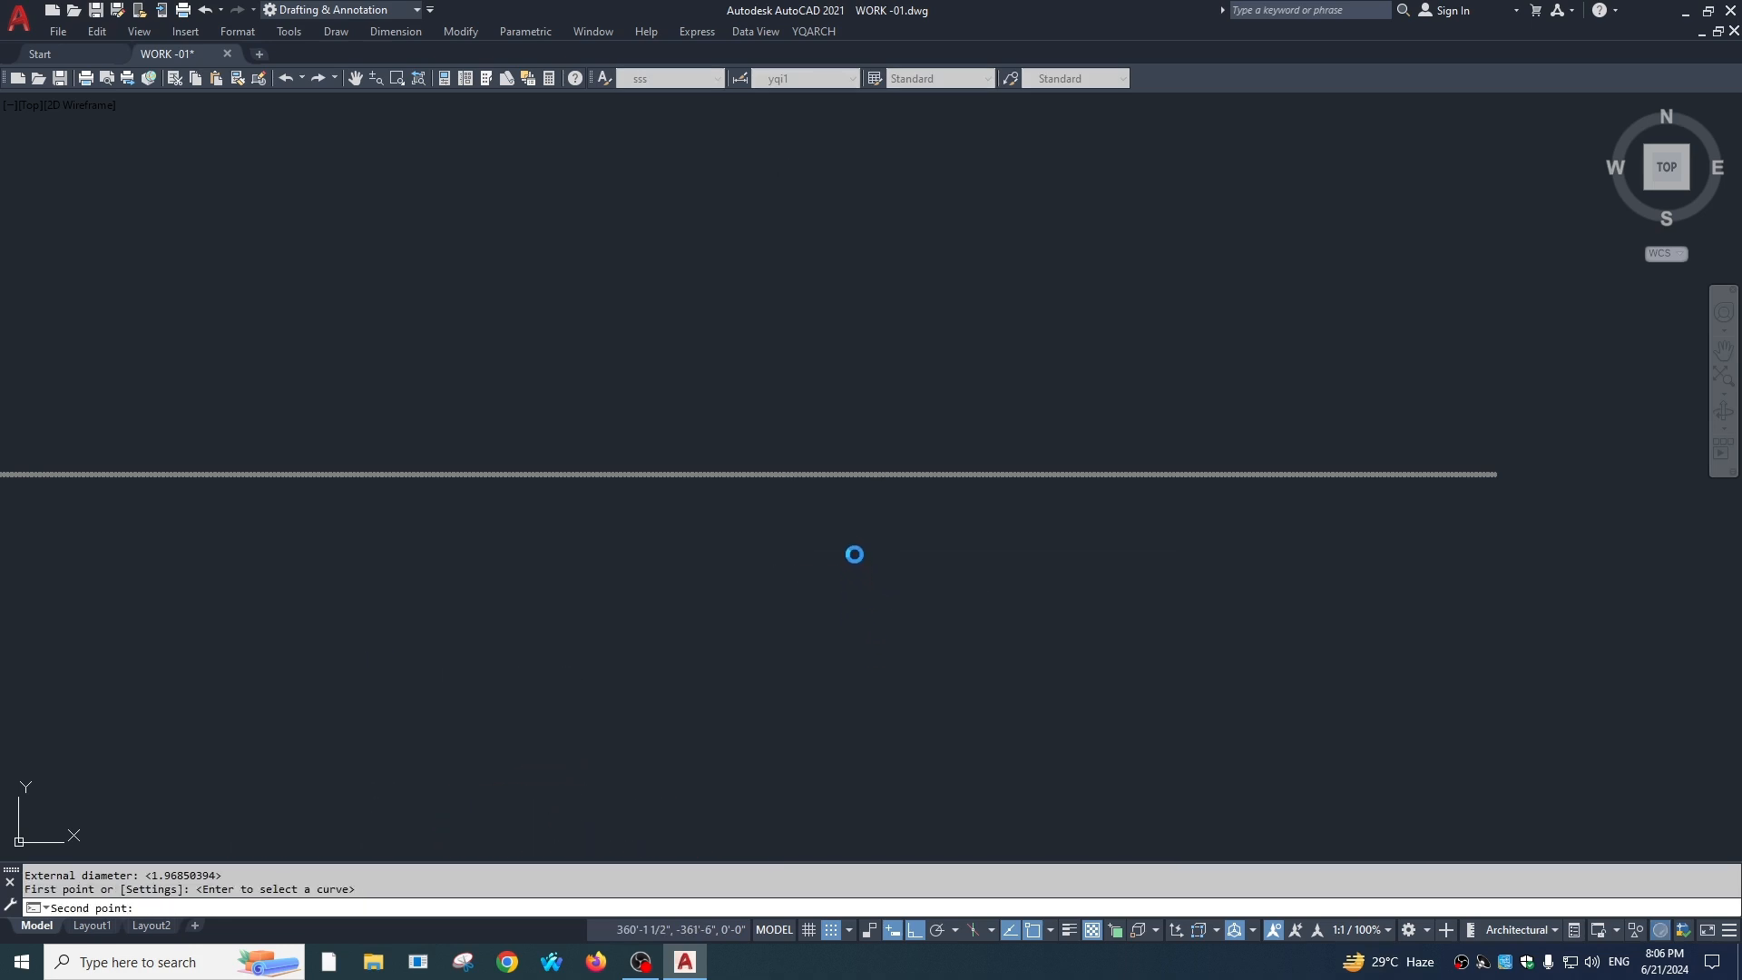
{"action": "scroll", "coordinate": [853, 581], "scroll_direction": "up", "scroll_amount": 10}
{"action": "key", "text": "Escape"}
{"action": "scroll", "coordinate": [690, 446], "scroll_direction": "down", "scroll_amount": 10}
{"action": "scroll", "coordinate": [859, 476], "scroll_direction": "down", "scroll_amount": 6}
{"action": "middle_click_drag", "start_coordinate": [859, 471], "coordinate": [859, 383]}
{"action": "scroll", "coordinate": [831, 363], "scroll_direction": "up", "scroll_amount": 2}
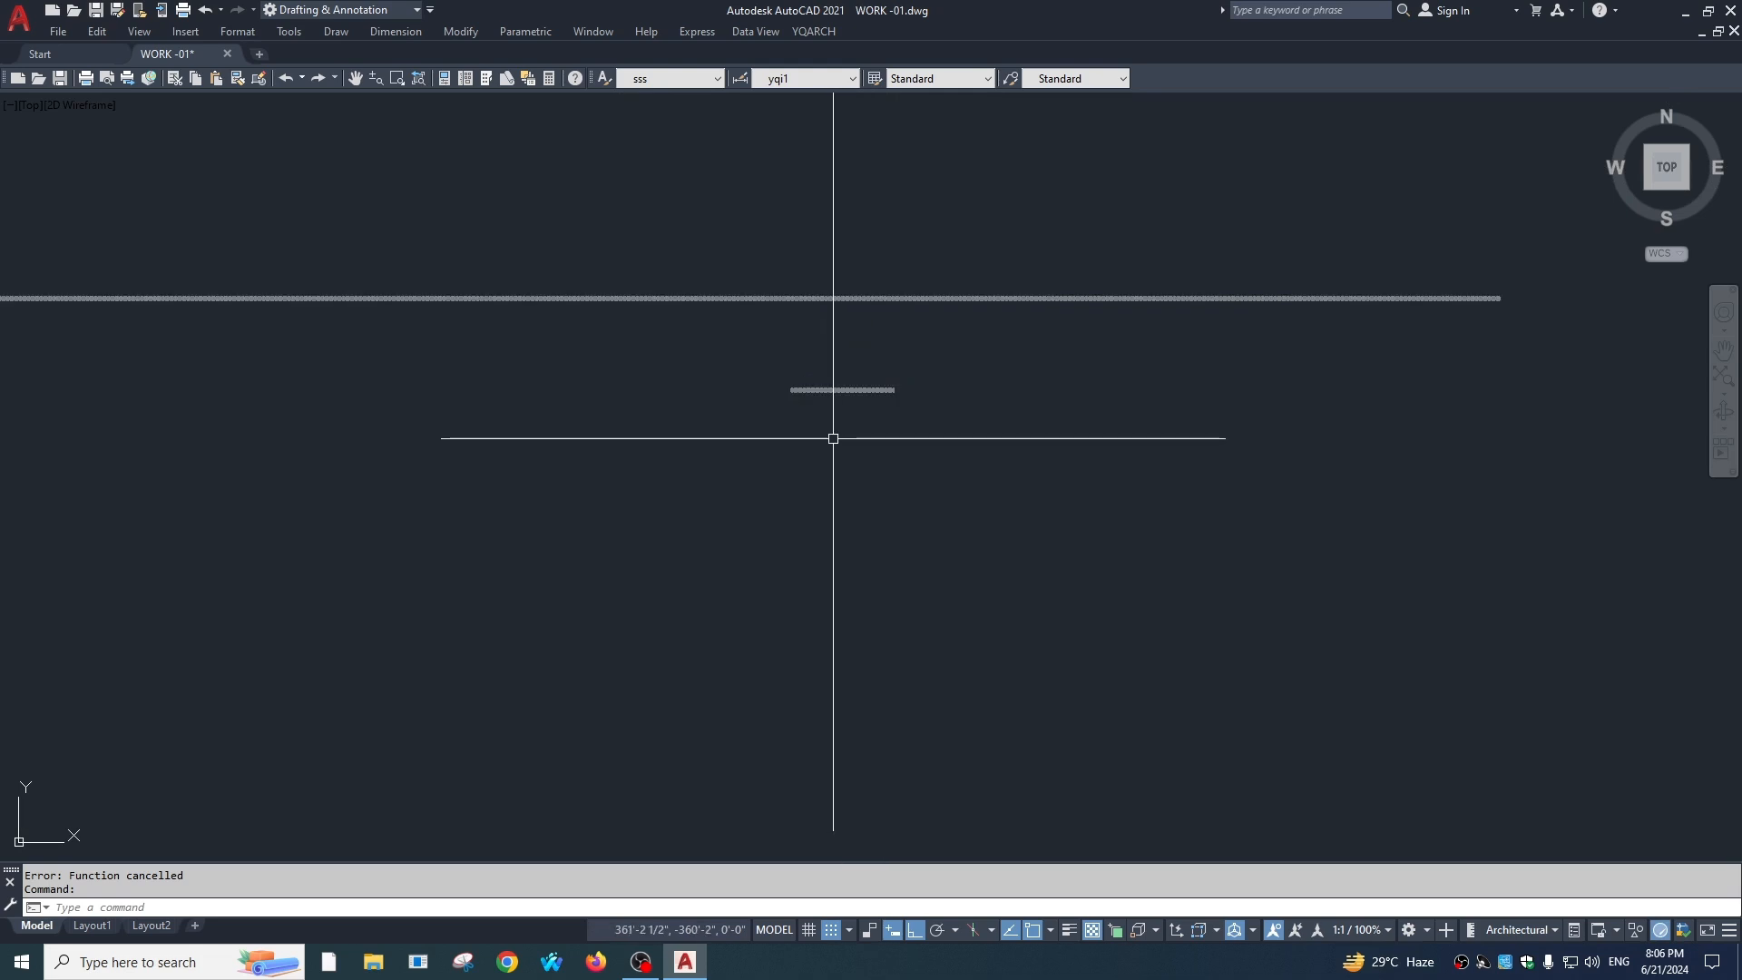
Step: Set up the pipe drawing command (GX) with a pipe diameter of 2
{"action": "scroll", "coordinate": [964, 440], "scroll_direction": "down", "scroll_amount": 12}
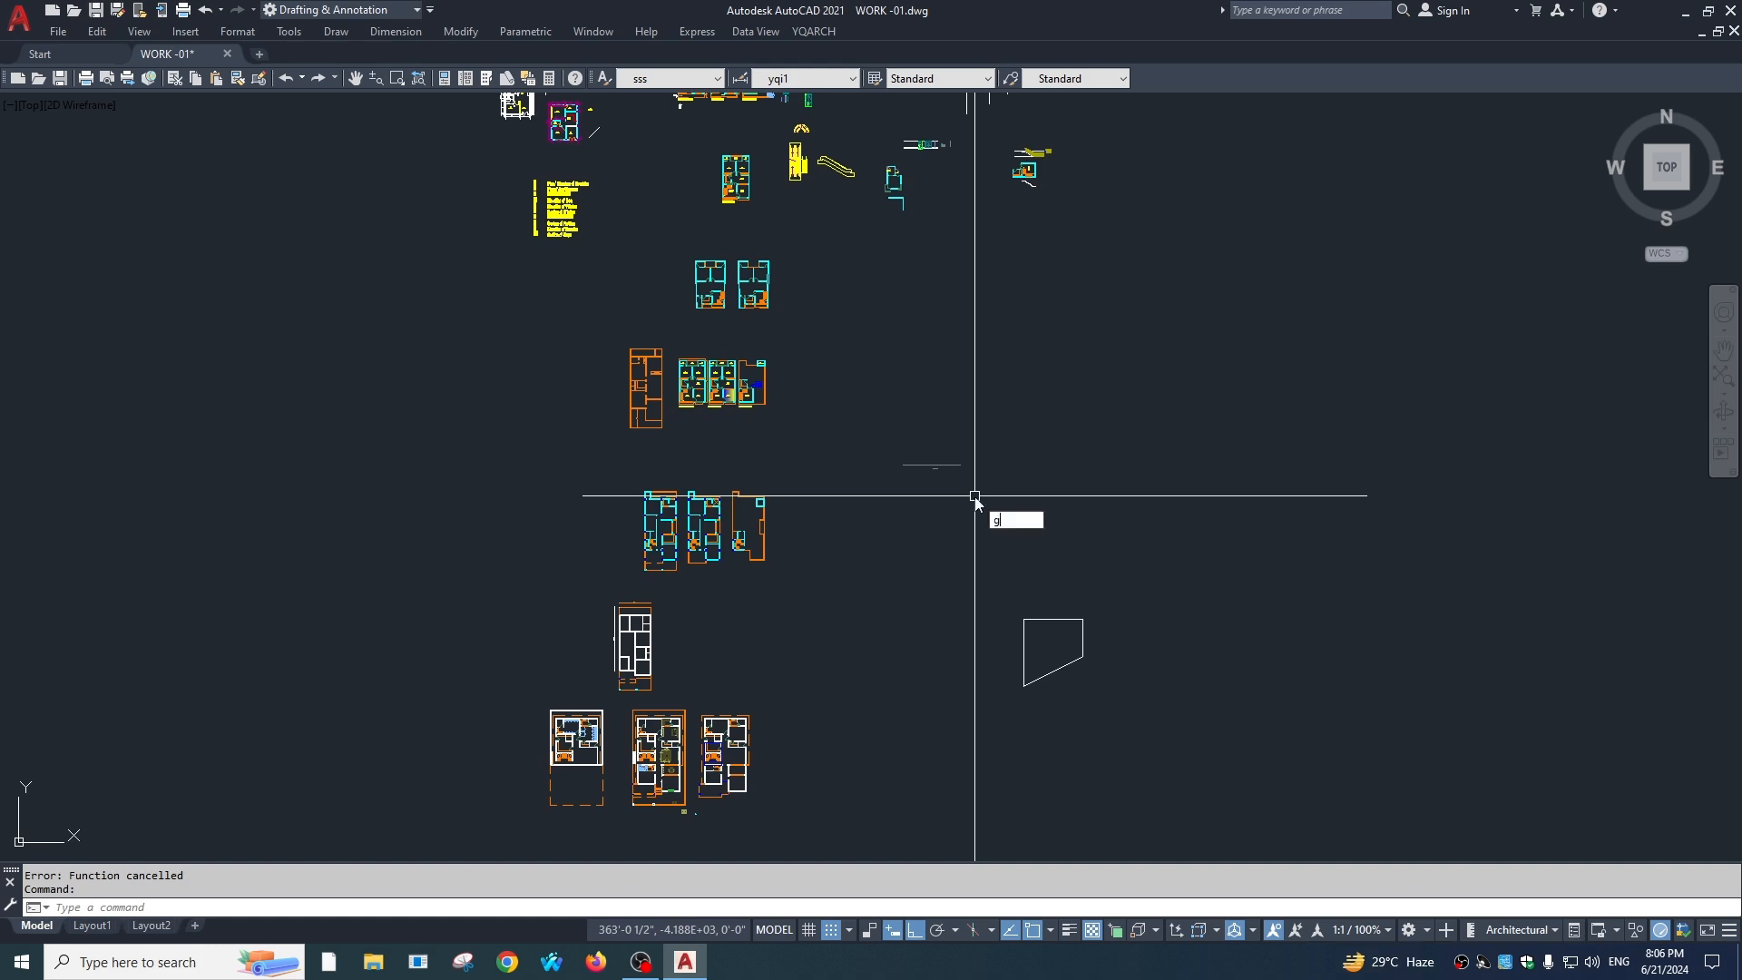
{"action": "key", "text": "Return"}
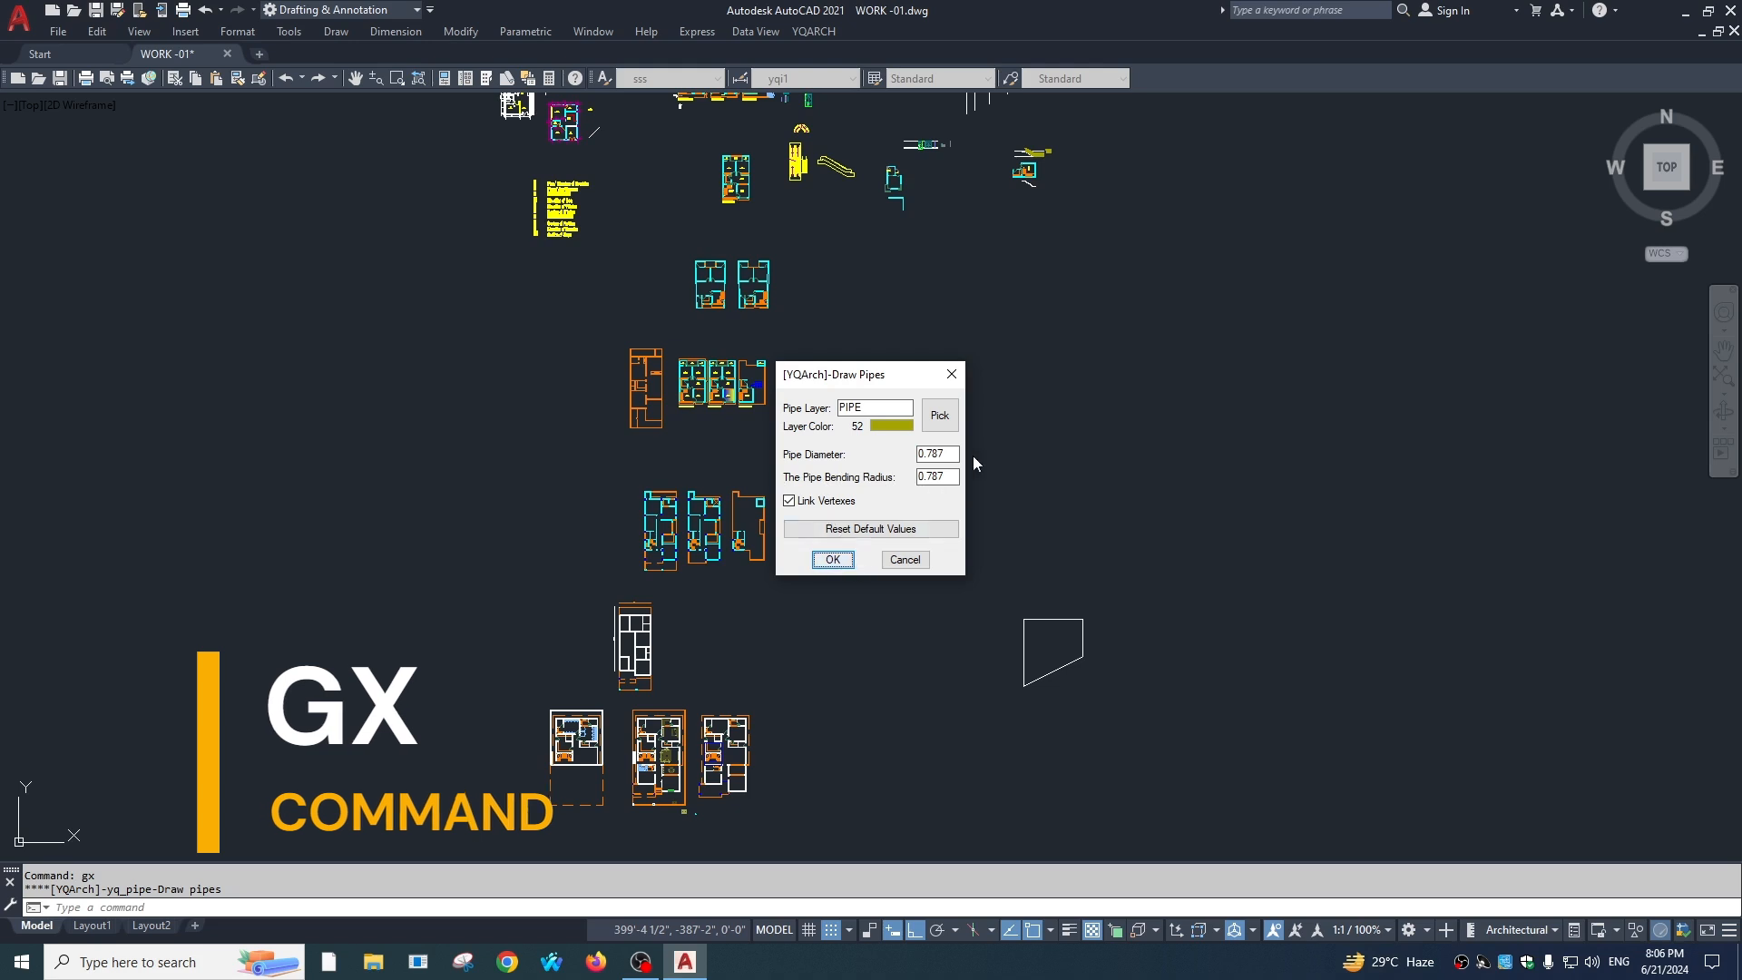
{"action": "left_click_drag", "start_coordinate": [948, 455], "coordinate": [889, 430]}
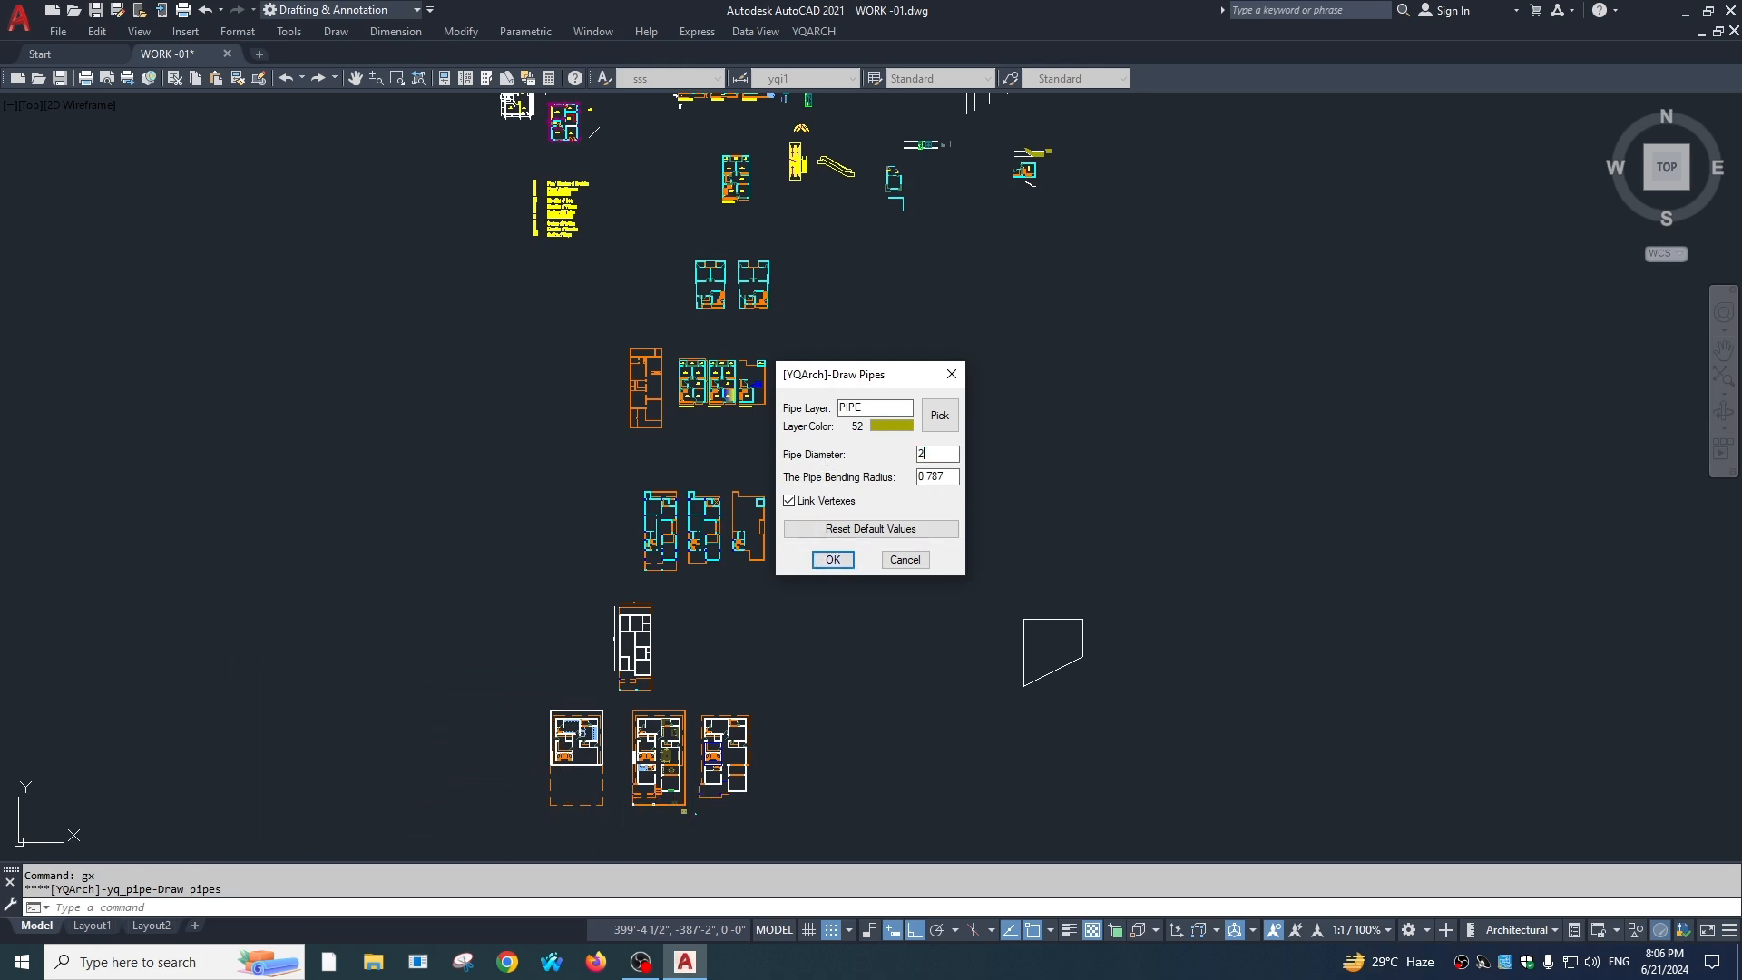
{"action": "left_click", "coordinate": [842, 561]}
Step: Draw one continuous pipe in the open area right of the plans, stepping down twice, up, across and down with right-angle bends
{"action": "left_click", "coordinate": [1112, 414]}
{"action": "scroll", "coordinate": [1136, 424], "scroll_direction": "up", "scroll_amount": 4}
{"action": "left_click", "coordinate": [1041, 407]}
{"action": "scroll", "coordinate": [1044, 370], "scroll_direction": "up", "scroll_amount": 6}
{"action": "scroll", "coordinate": [1043, 379], "scroll_direction": "up", "scroll_amount": 3}
{"action": "left_click", "coordinate": [1033, 439]}
{"action": "scroll", "coordinate": [1032, 464], "scroll_direction": "down", "scroll_amount": 3}
{"action": "left_click", "coordinate": [1099, 495]}
{"action": "scroll", "coordinate": [1115, 470], "scroll_direction": "up", "scroll_amount": 4}
{"action": "left_click", "coordinate": [1188, 635]}
{"action": "left_click", "coordinate": [1206, 392]}
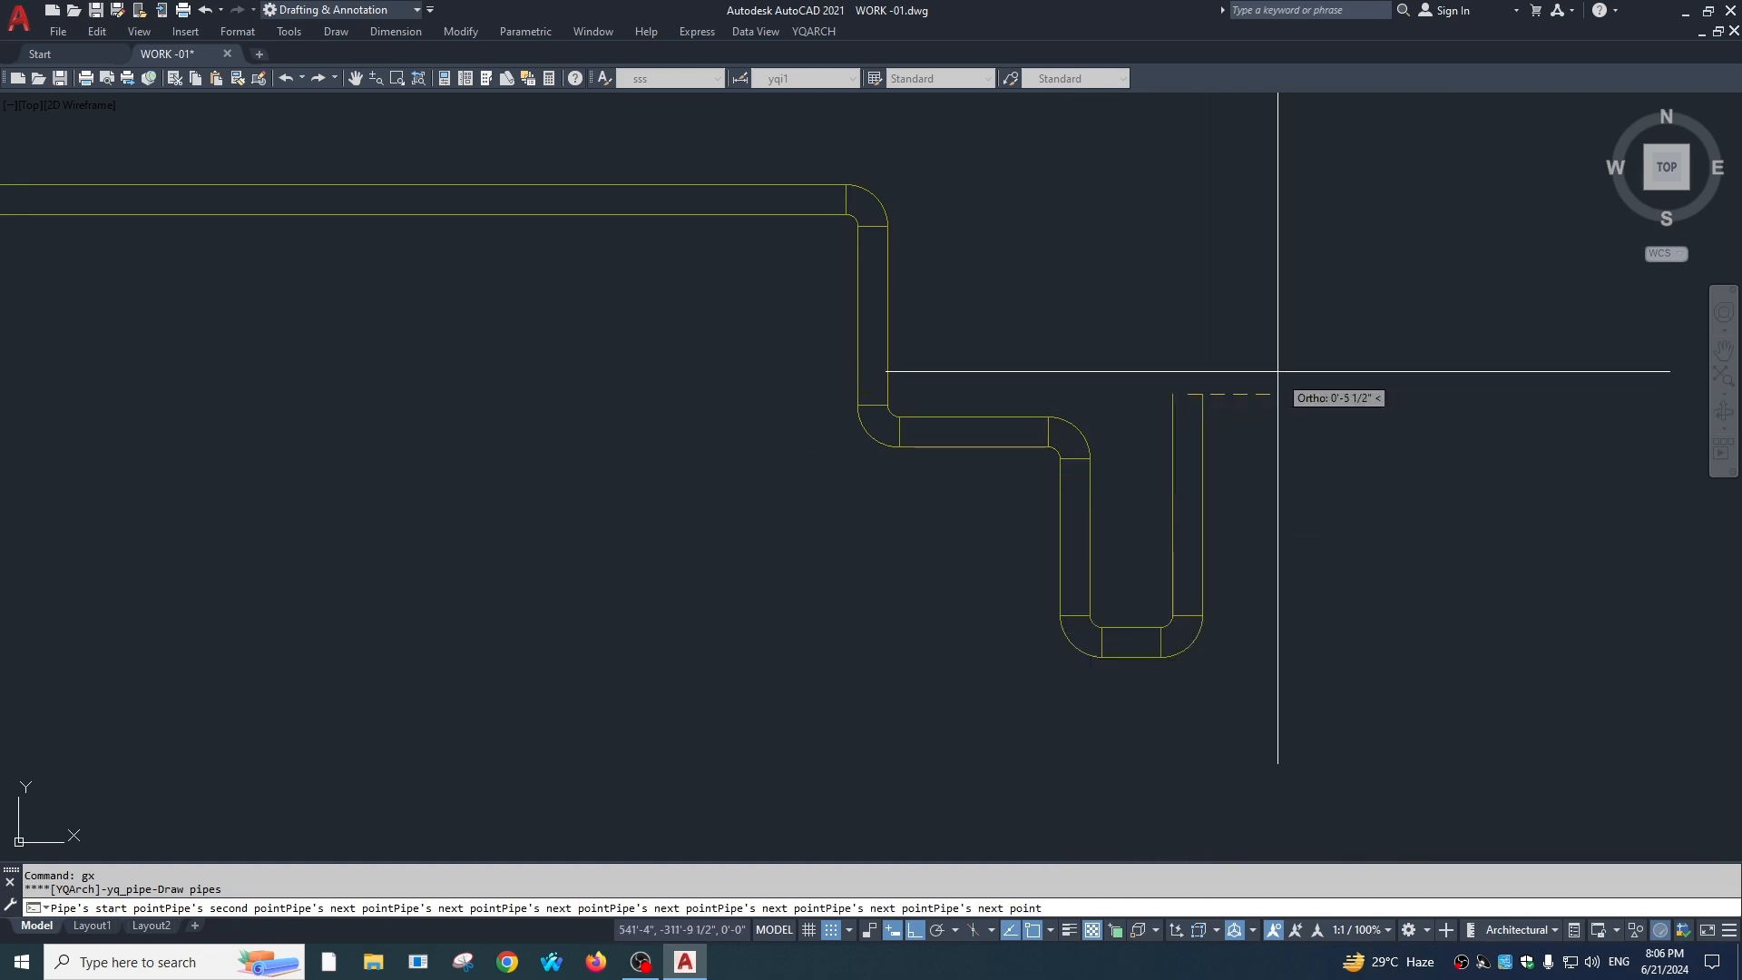
{"action": "left_click", "coordinate": [1397, 408]}
{"action": "left_click", "coordinate": [1398, 589]}
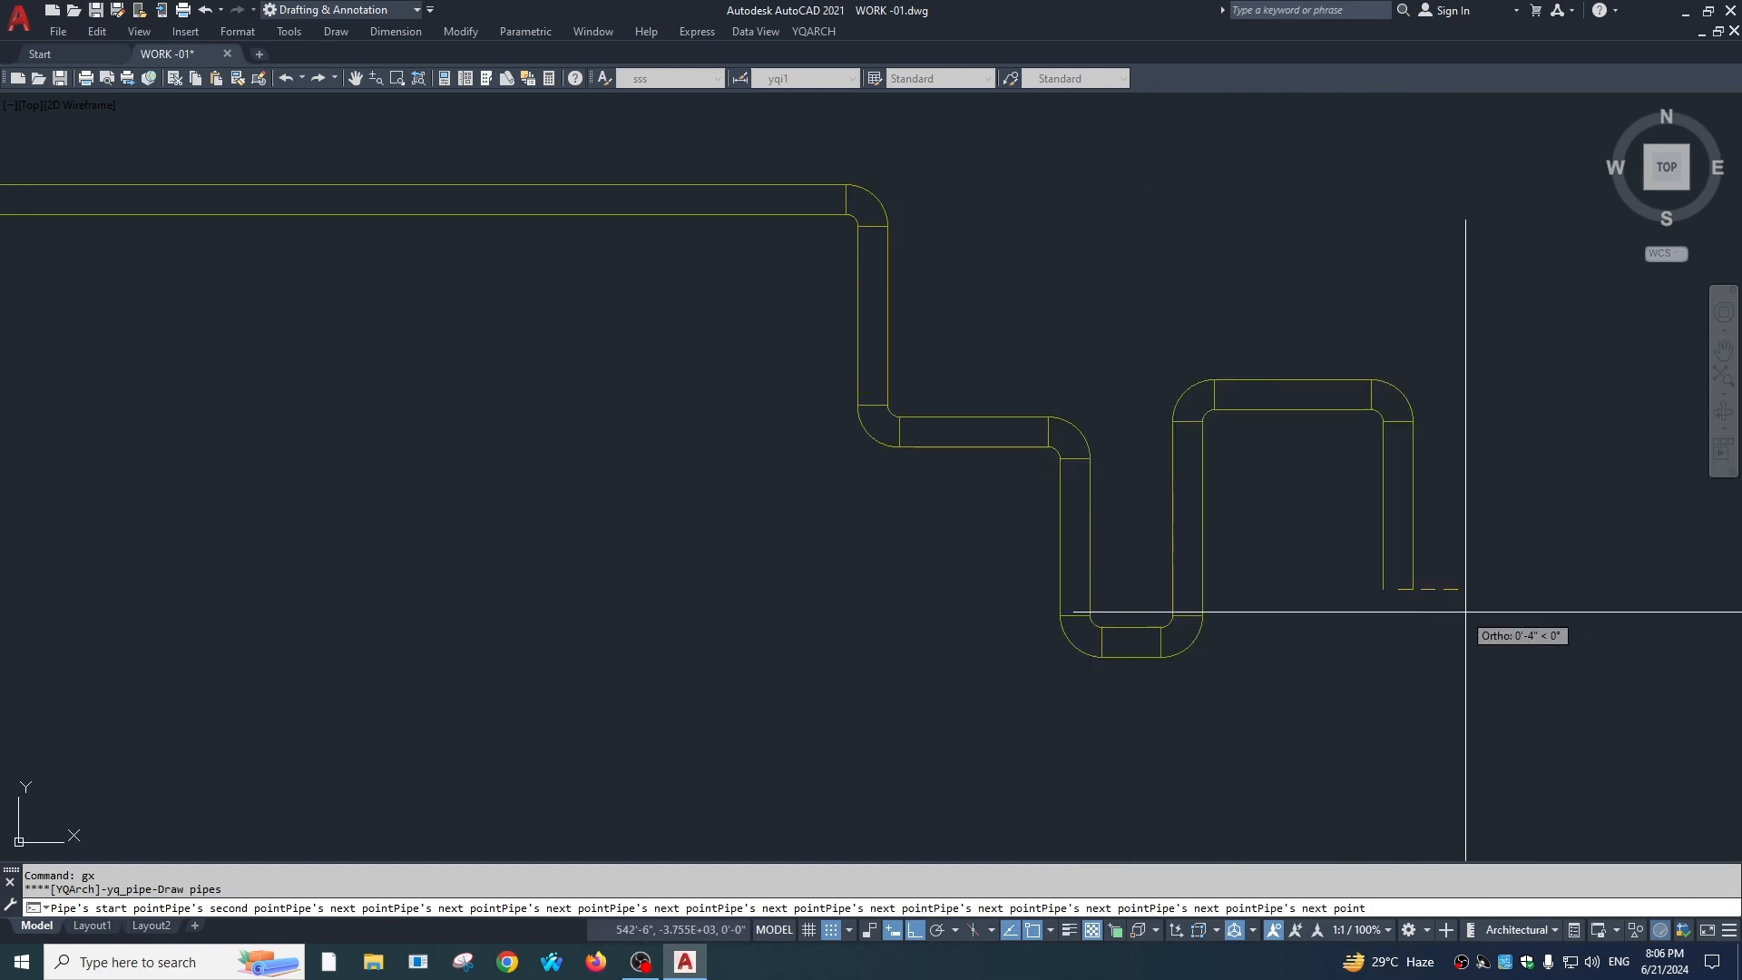
{"action": "key", "text": "Escape"}
{"action": "scroll", "coordinate": [1120, 549], "scroll_direction": "down", "scroll_amount": 4}
{"action": "scroll", "coordinate": [1120, 590], "scroll_direction": "up", "scroll_amount": 5}
{"action": "scroll", "coordinate": [1139, 556], "scroll_direction": "down", "scroll_amount": 5}
{"action": "scroll", "coordinate": [1100, 498], "scroll_direction": "up", "scroll_amount": 3}
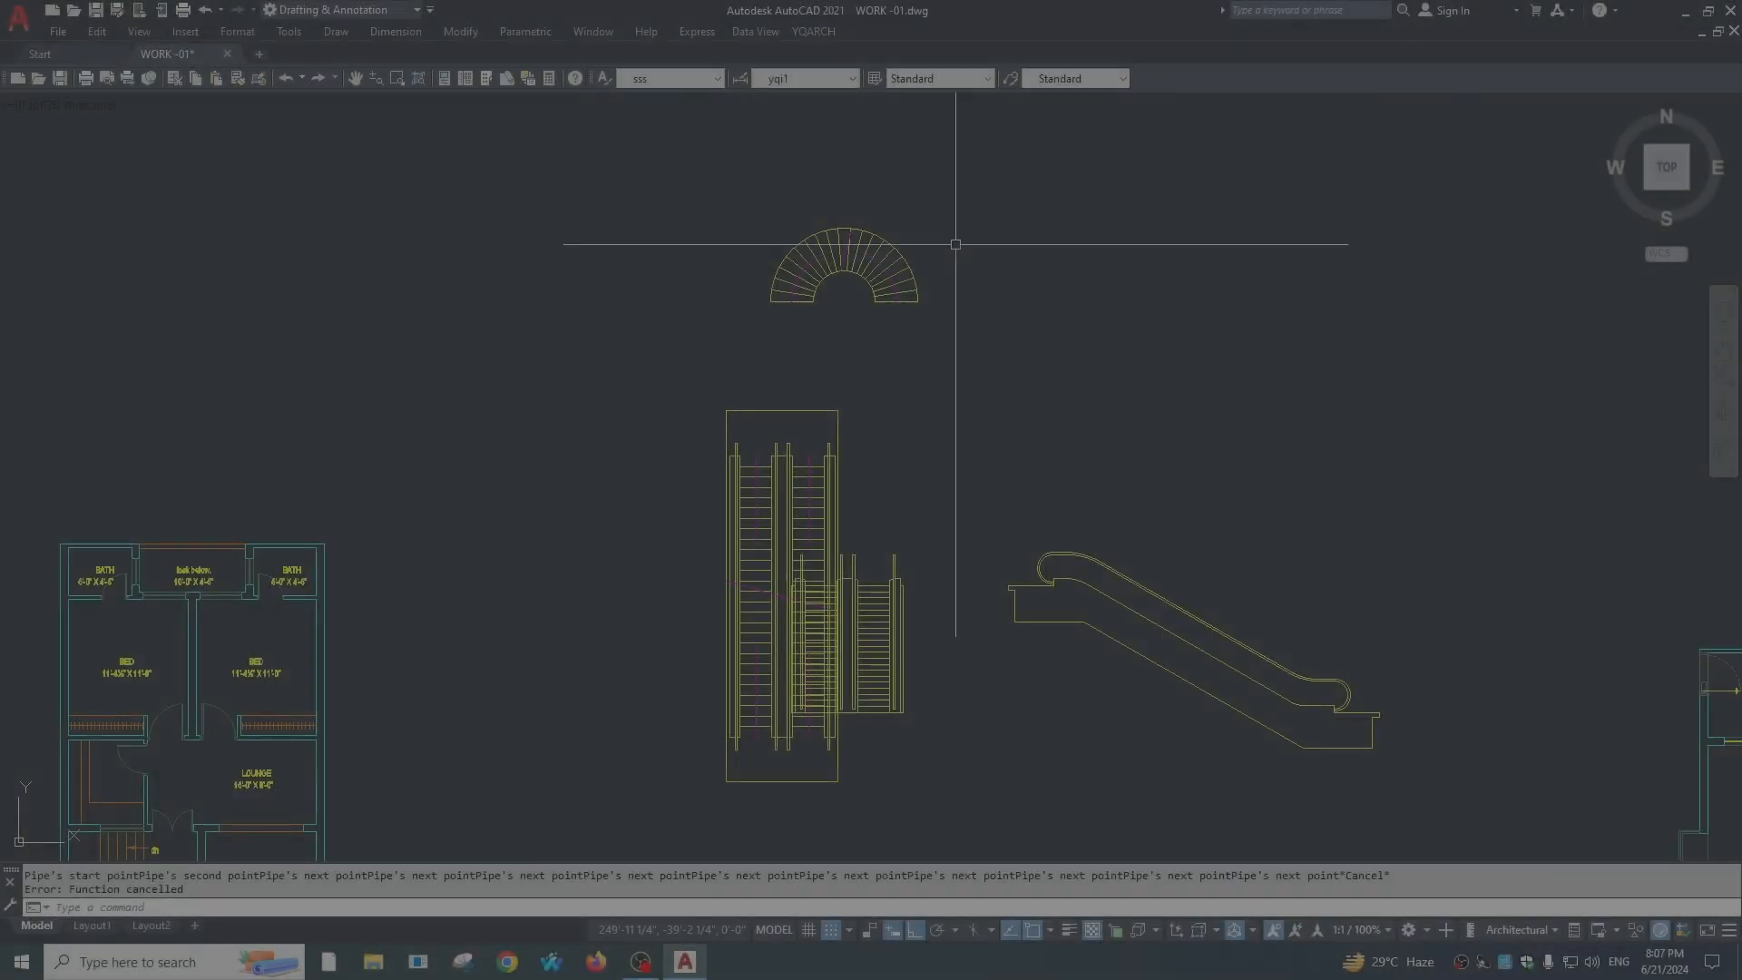
Step: Copy the outer arc of the arc staircase plan straight up above the staircase
{"action": "scroll", "coordinate": [935, 227], "scroll_direction": "up", "scroll_amount": 4}
{"action": "left_click", "coordinate": [782, 357]}
{"action": "scroll", "coordinate": [1026, 463], "scroll_direction": "down", "scroll_amount": 2}
{"action": "type", "text": "co"}
{"action": "key", "text": "space"}
{"action": "left_click", "coordinate": [1086, 484]}
{"action": "left_click", "coordinate": [1090, 381]}
{"action": "key", "text": "Escape"}
{"action": "scroll", "coordinate": [839, 230], "scroll_direction": "up", "scroll_amount": 2}
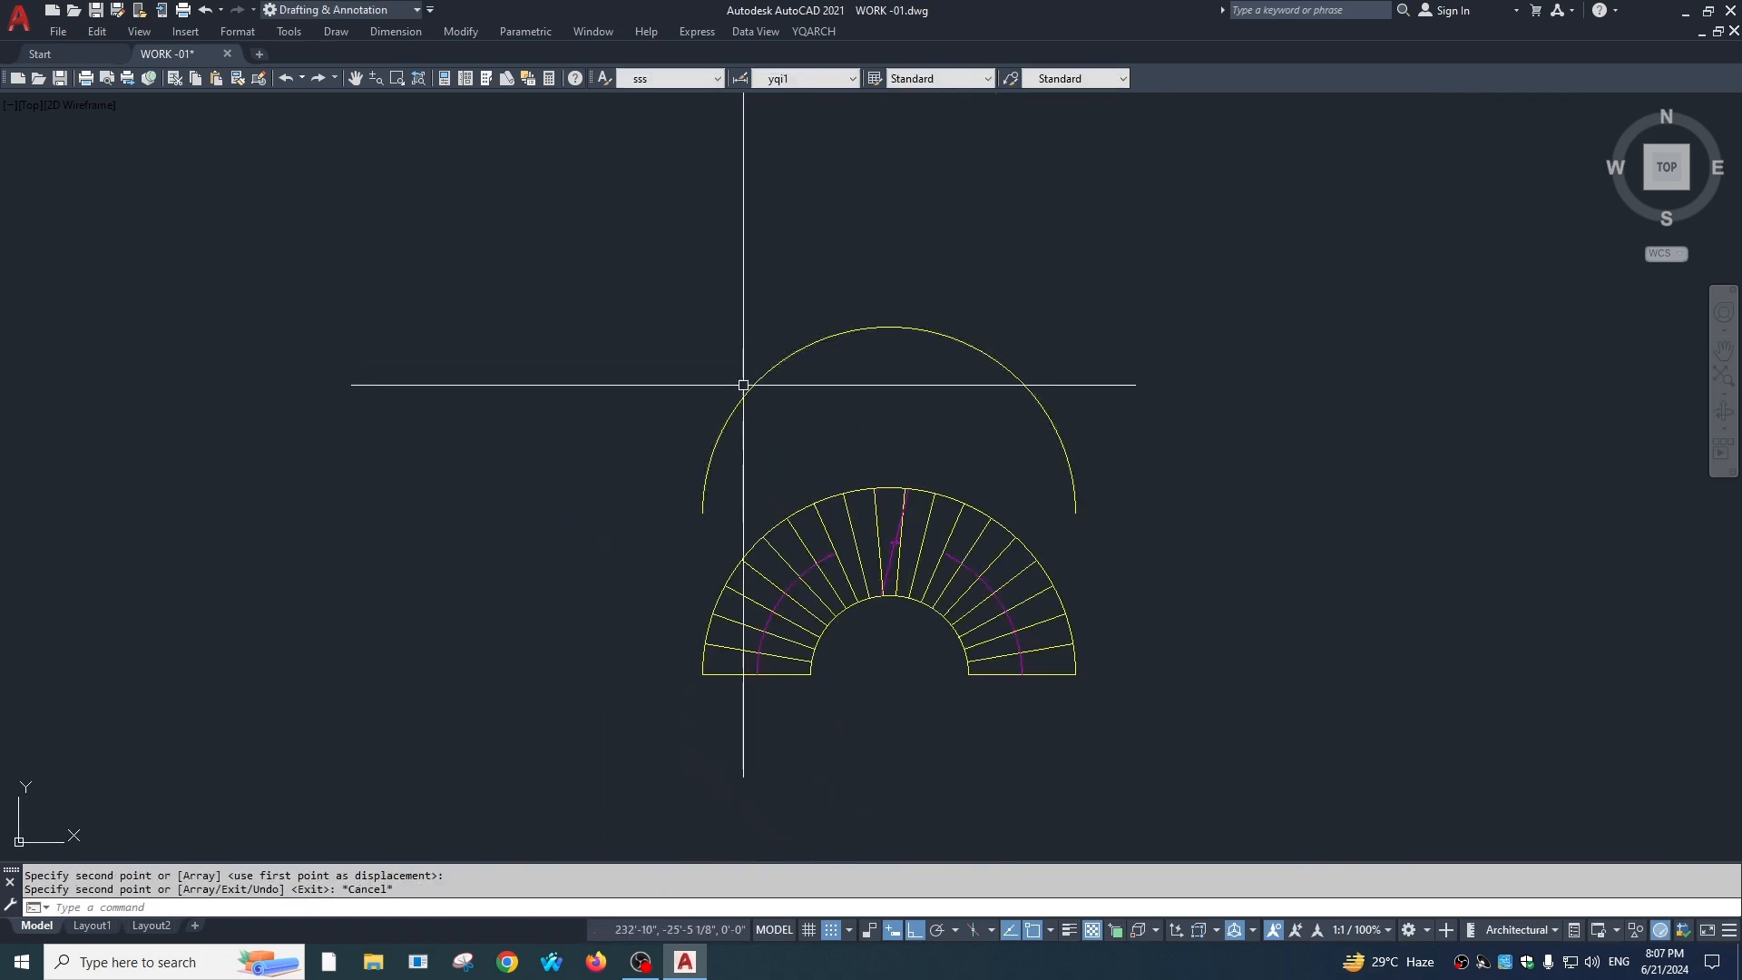
Step: Draw a long horizontal line just above the copied arc, extending past both of its sides
{"action": "middle_click_drag", "start_coordinate": [1091, 448], "coordinate": [1090, 551]}
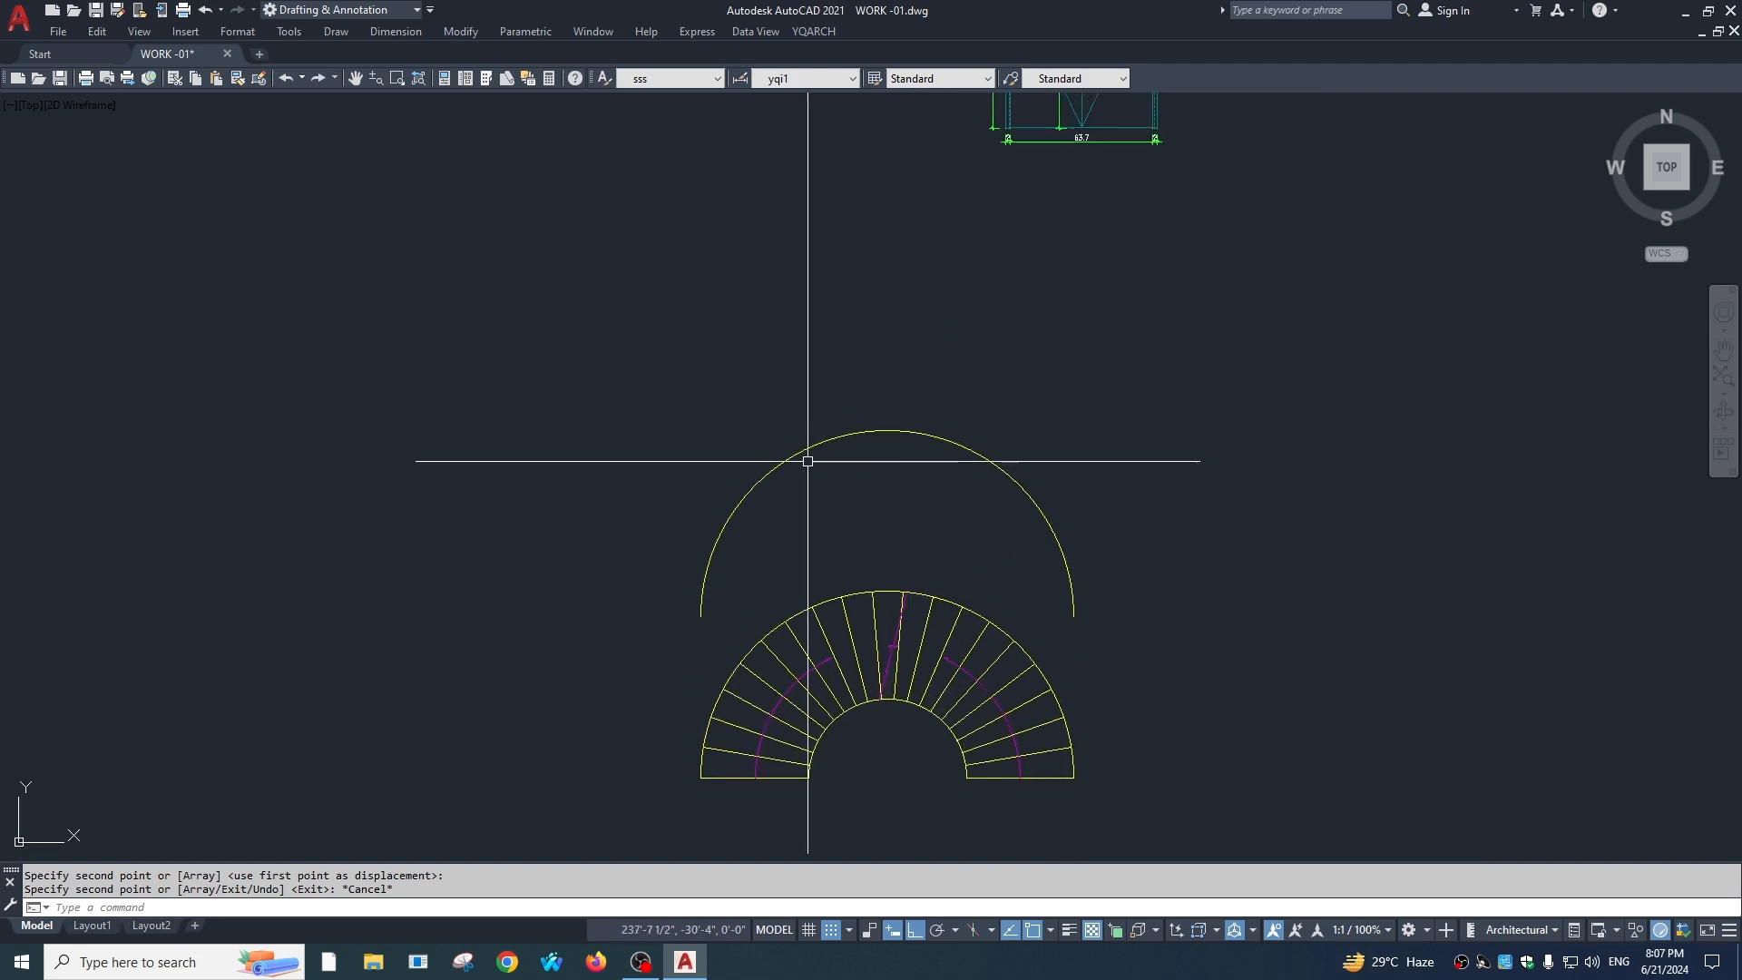
{"action": "key", "text": "Escape"}
{"action": "type", "text": "l"}
{"action": "key", "text": "space"}
{"action": "left_click", "coordinate": [1276, 391]}
{"action": "left_click", "coordinate": [387, 392]}
{"action": "key", "text": "Escape"}
Step: Draw vertical lines upward from both ends of the copied arc, crossing the horizontal line
{"action": "key", "text": "space"}
{"action": "left_click", "coordinate": [1076, 617]}
{"action": "left_click", "coordinate": [1080, 184]}
{"action": "key", "text": "Escape"}
{"action": "key", "text": "space"}
{"action": "left_click", "coordinate": [696, 613]}
{"action": "left_click", "coordinate": [730, 276]}
{"action": "key", "text": "Escape"}
Step: Trim both vertical lines below the horizontal line
{"action": "type", "text": "tr"}
{"action": "left_click", "coordinate": [761, 393]}
{"action": "key", "text": "space"}
{"action": "left_click", "coordinate": [656, 433]}
{"action": "left_click", "coordinate": [850, 412]}
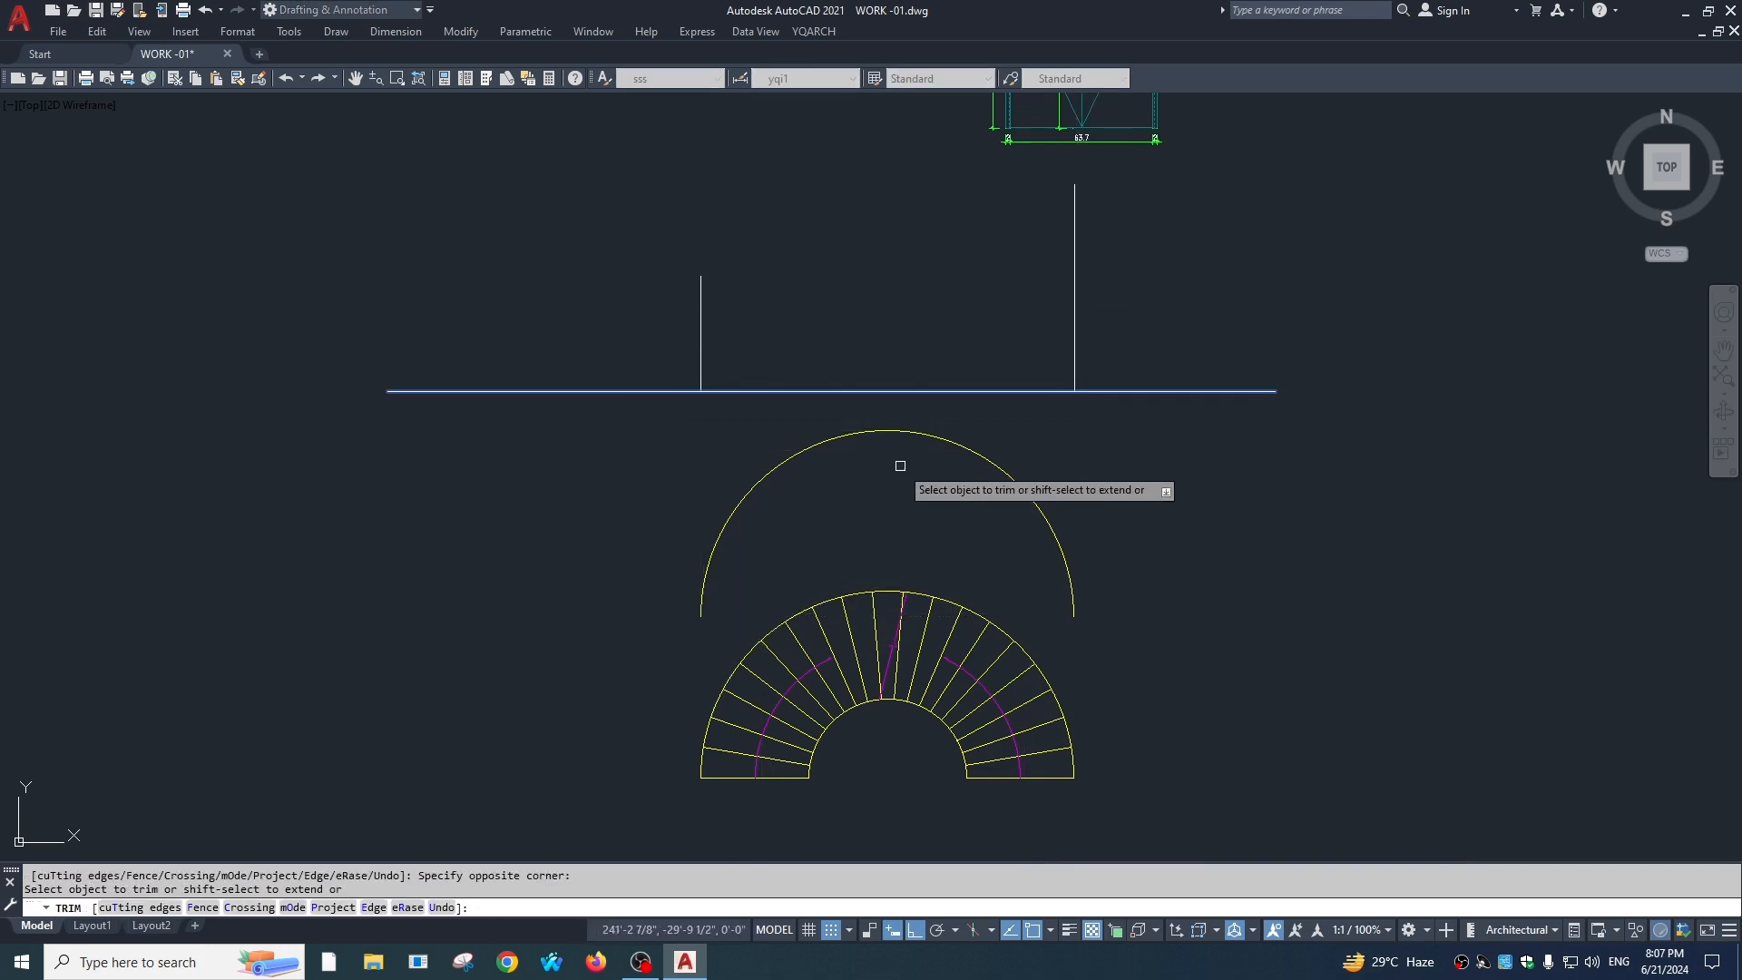
{"action": "key", "text": "Escape"}
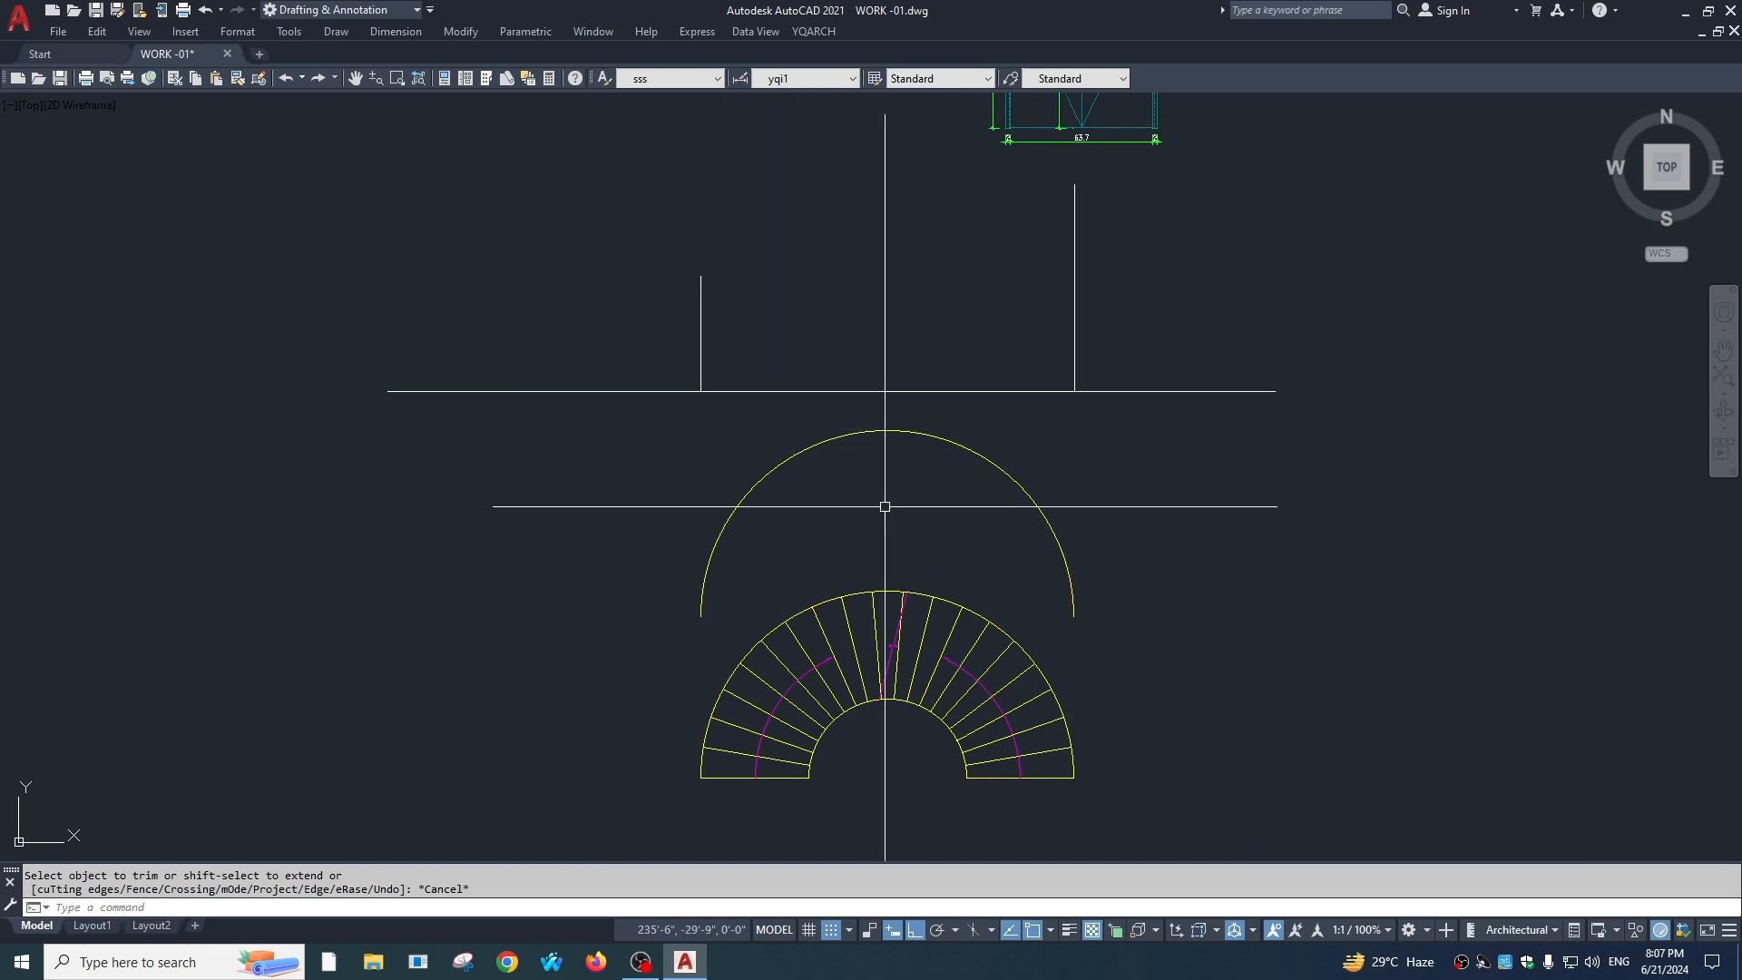
Step: Fill the space between the two vertical lines above the copied arc with a YQArch cylinder shadow of about 10 segments
{"action": "type", "text": "yzx"}
{"action": "key", "text": "Return"}
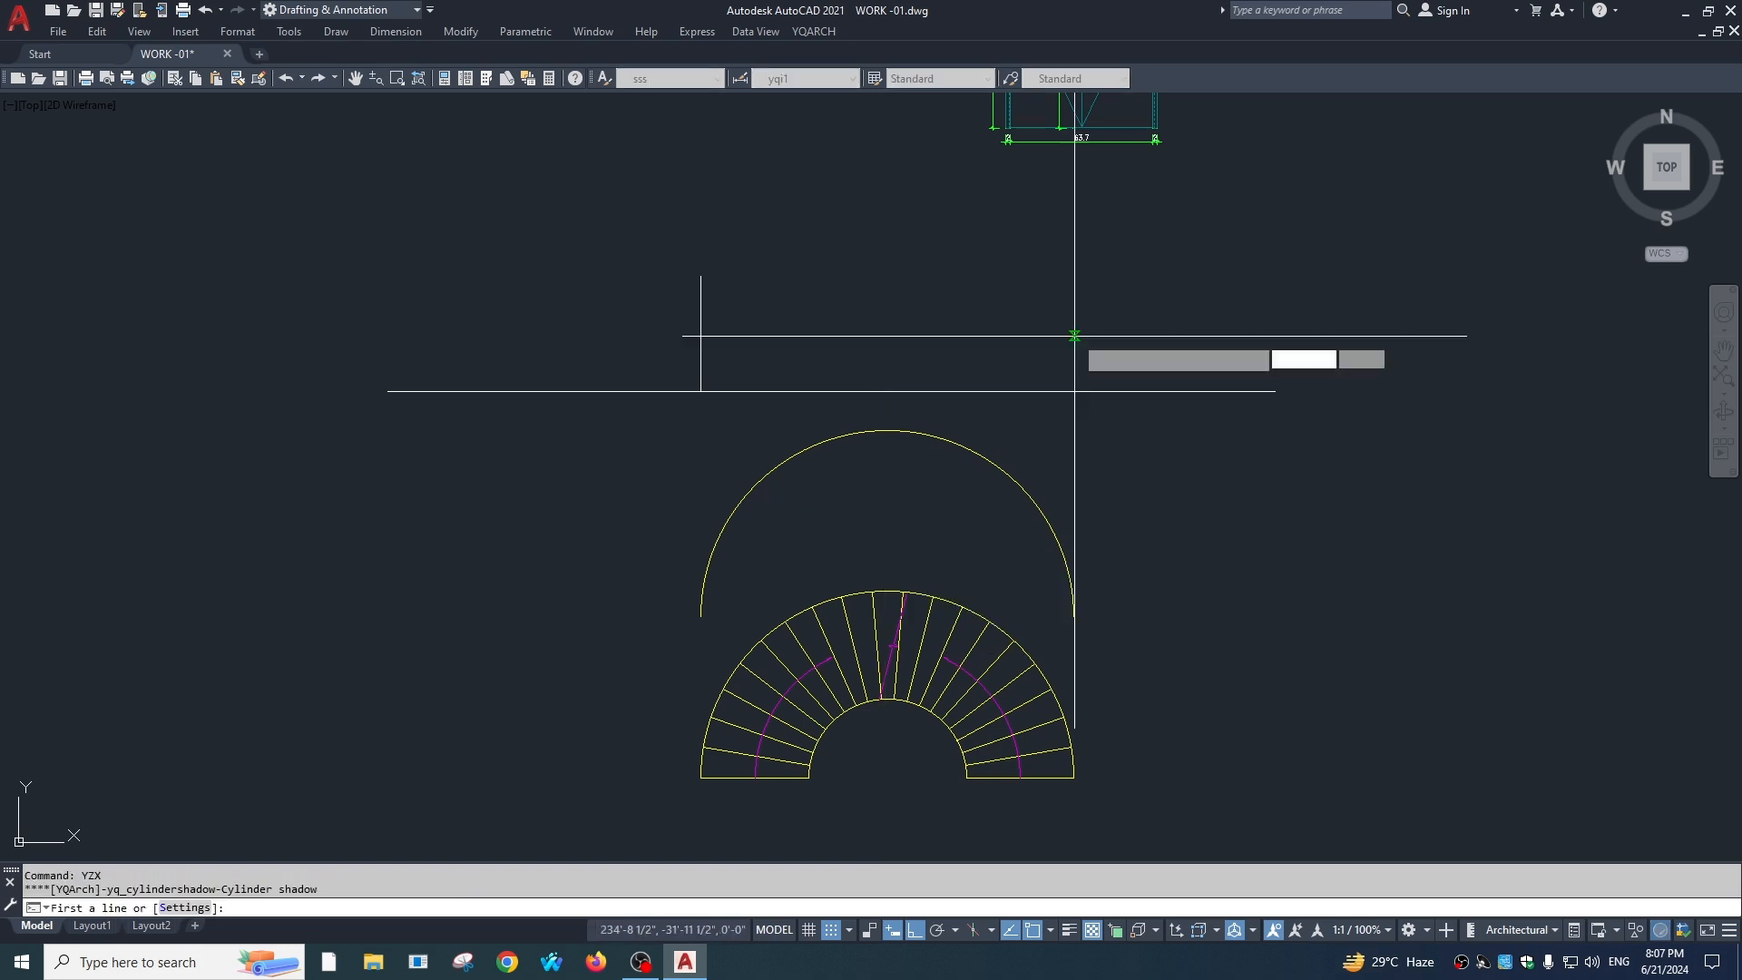
{"action": "left_click", "coordinate": [1075, 336]}
{"action": "left_click", "coordinate": [701, 349]}
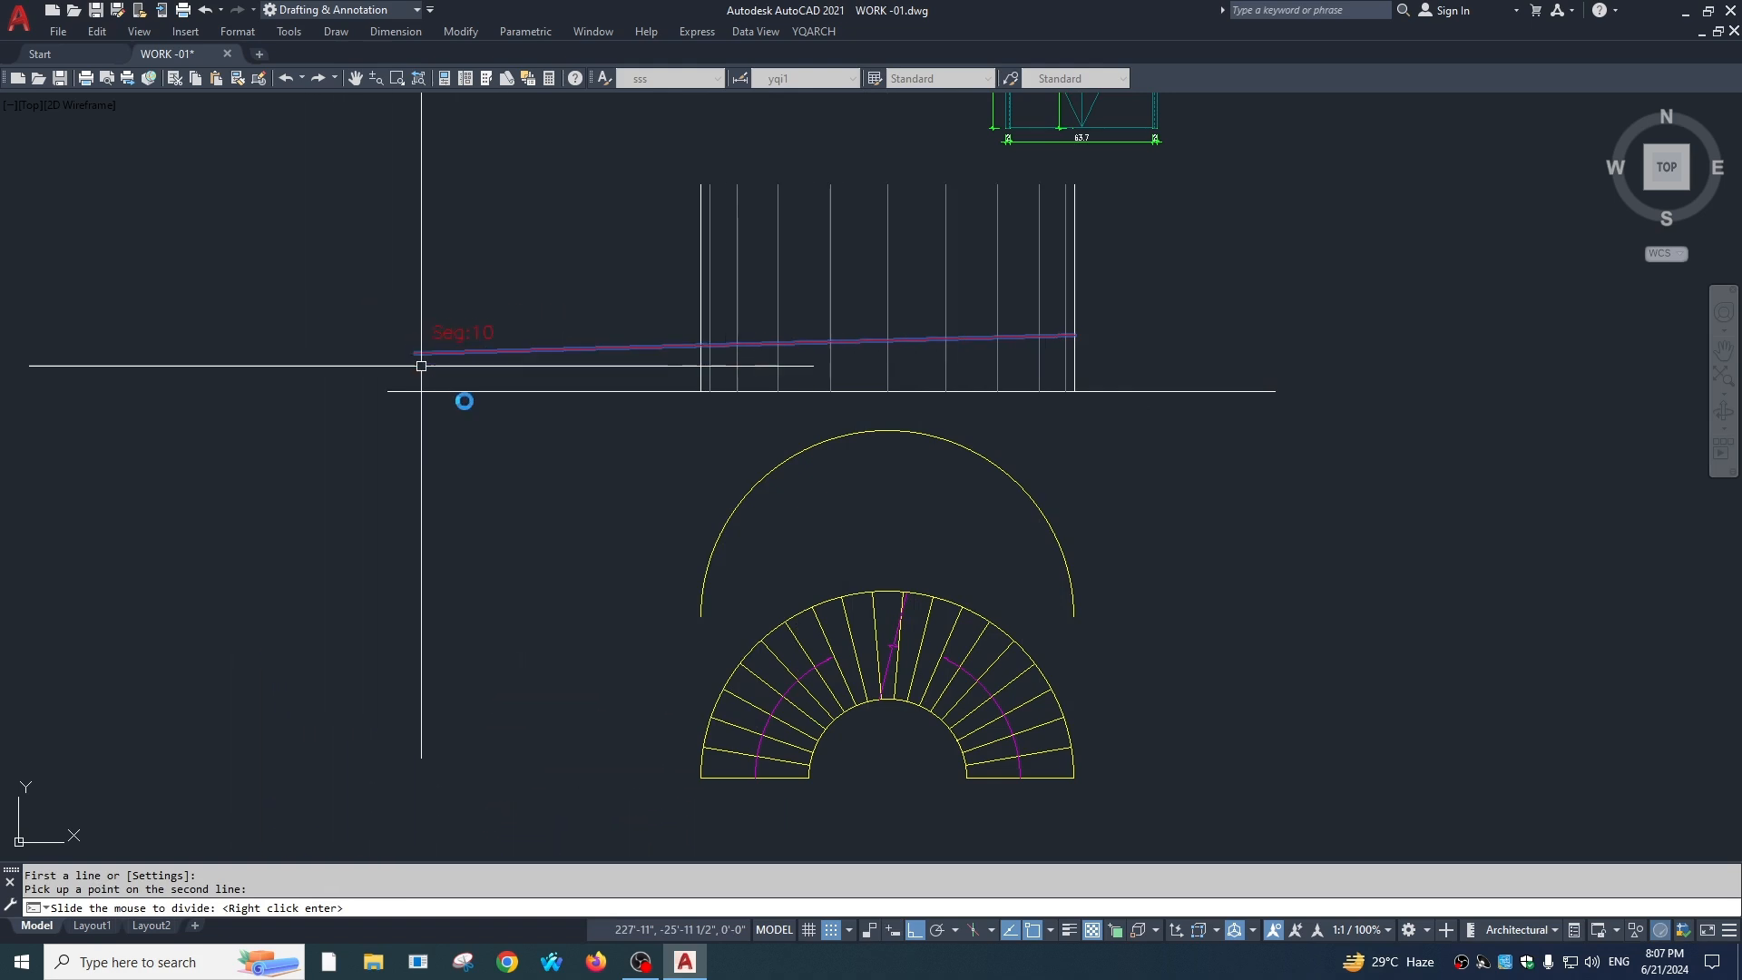
{"action": "right_click", "coordinate": [382, 342]}
Step: Start an indoor elevation frame (LM) on the first floor plan, framing the full width from the bedrooms down to the stairs below the lounge
{"action": "middle_click_drag", "start_coordinate": [1133, 411], "coordinate": [1028, 479]}
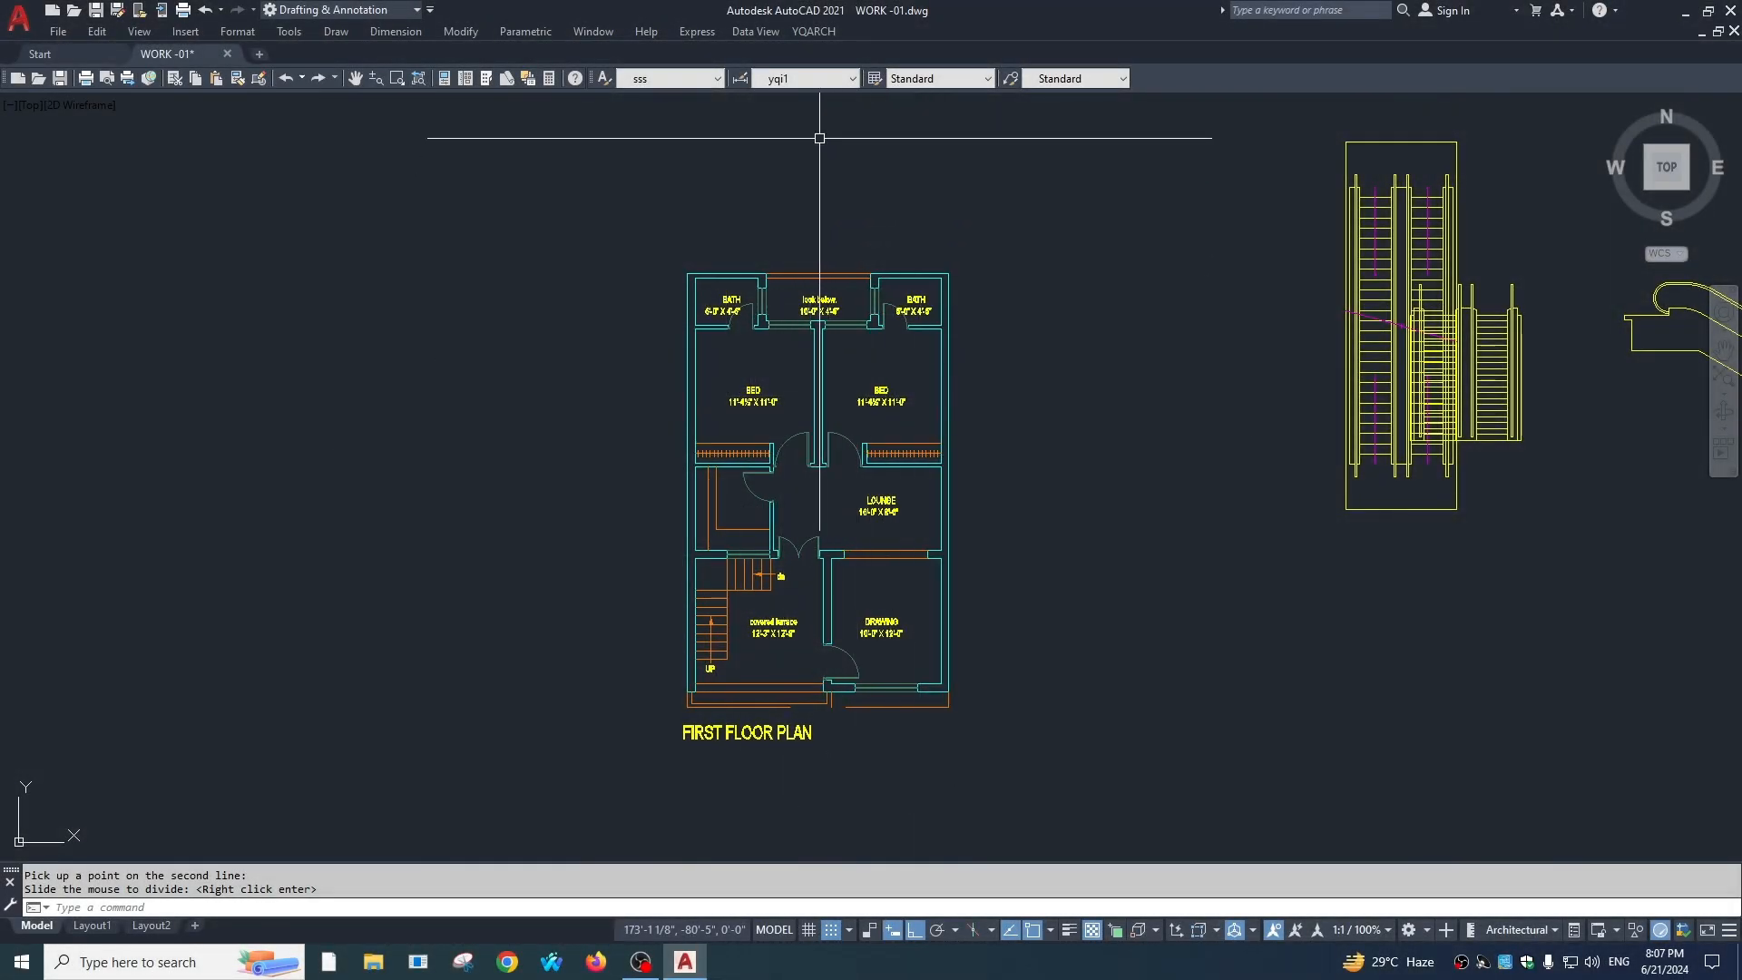
{"action": "type", "text": "lm"}
{"action": "key", "text": "Return"}
{"action": "left_click", "coordinate": [910, 266]}
{"action": "left_click", "coordinate": [834, 701]}
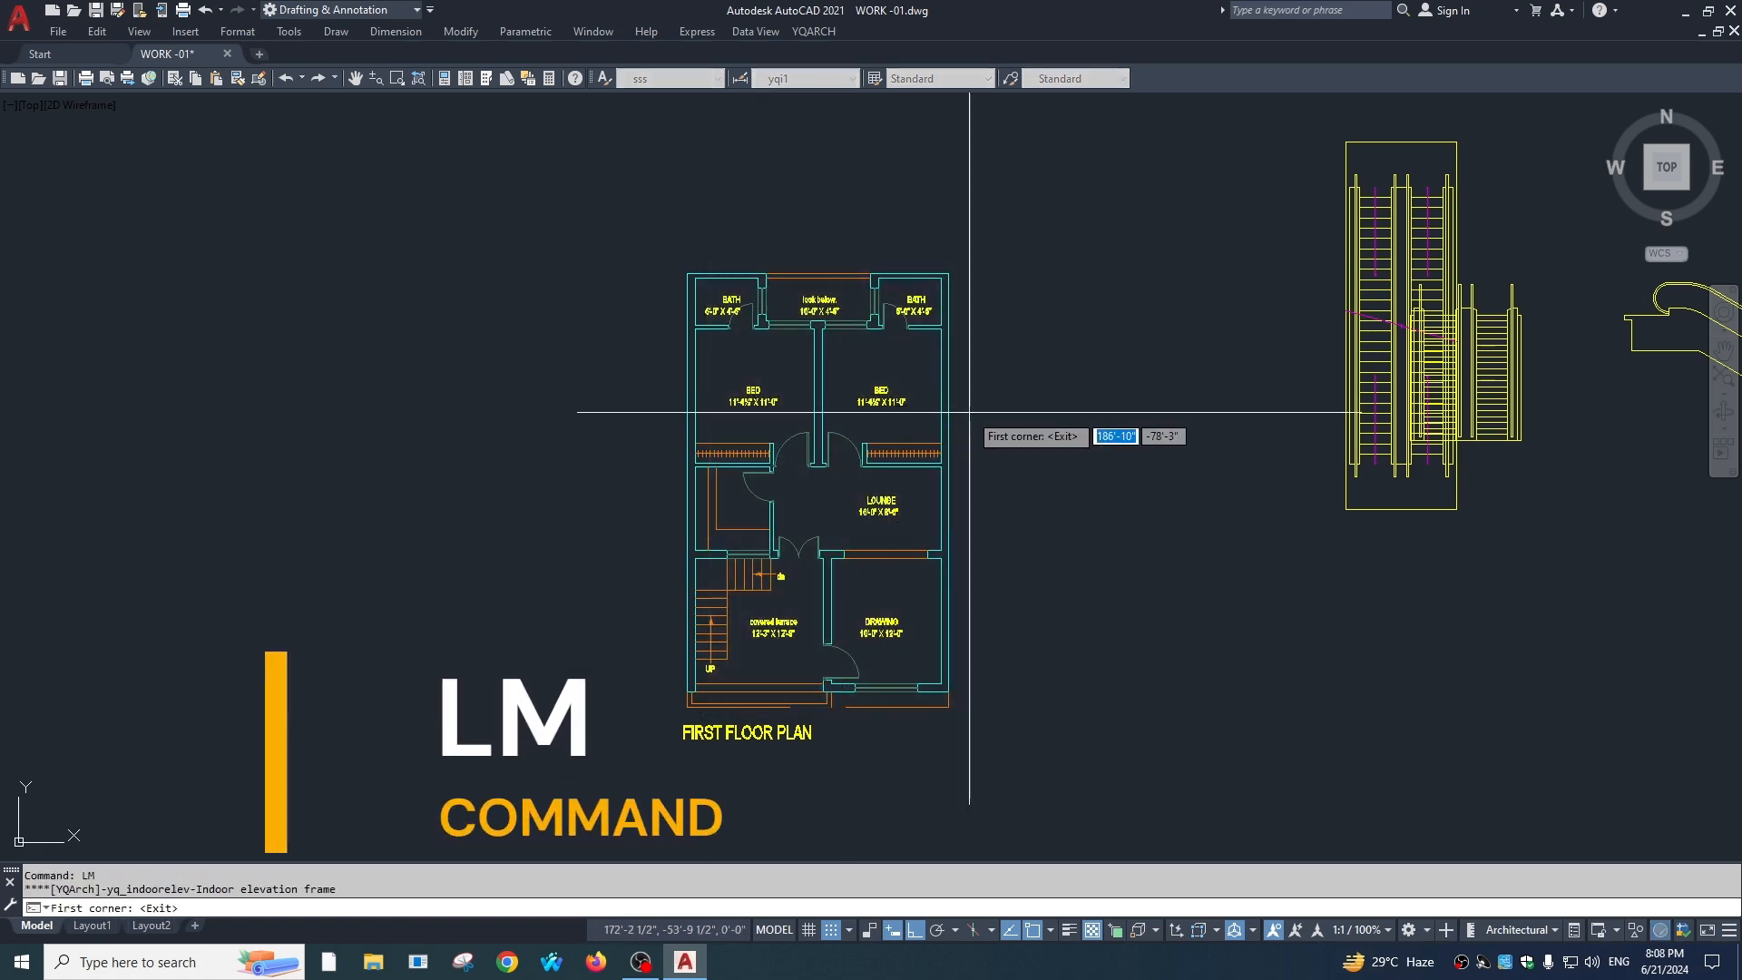
{"action": "scroll", "coordinate": [886, 379], "scroll_direction": "up", "scroll_amount": 2}
{"action": "left_click", "coordinate": [544, 385]}
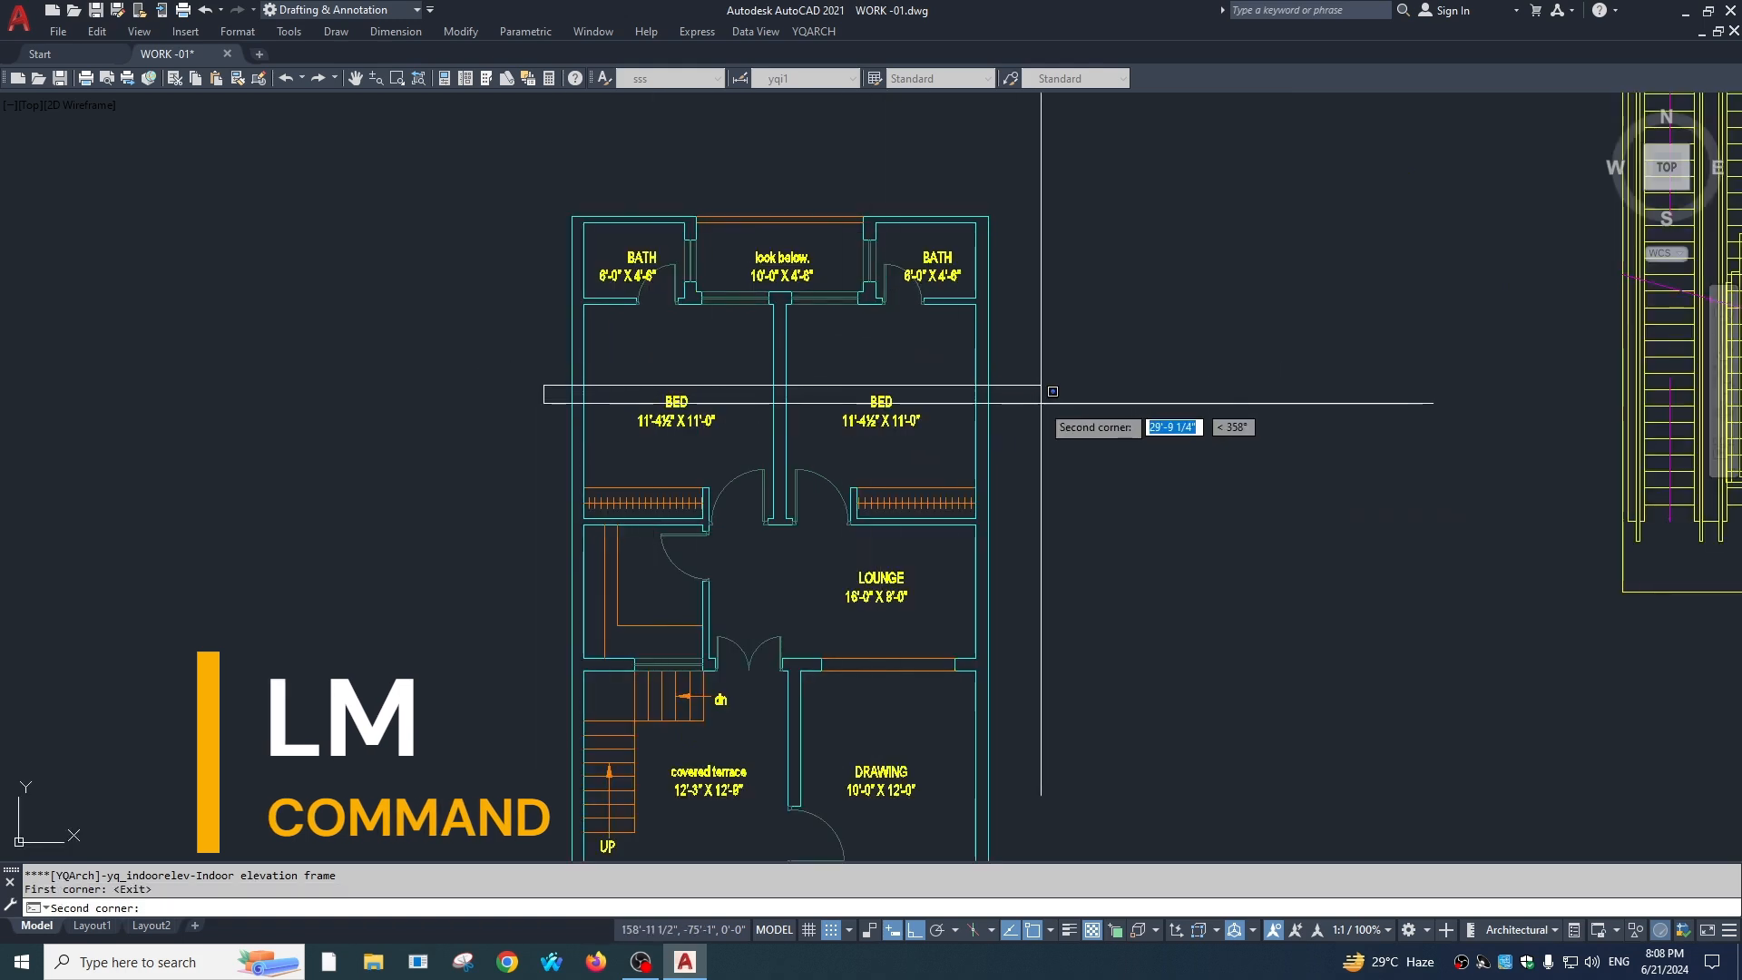
{"action": "left_click", "coordinate": [1015, 723]}
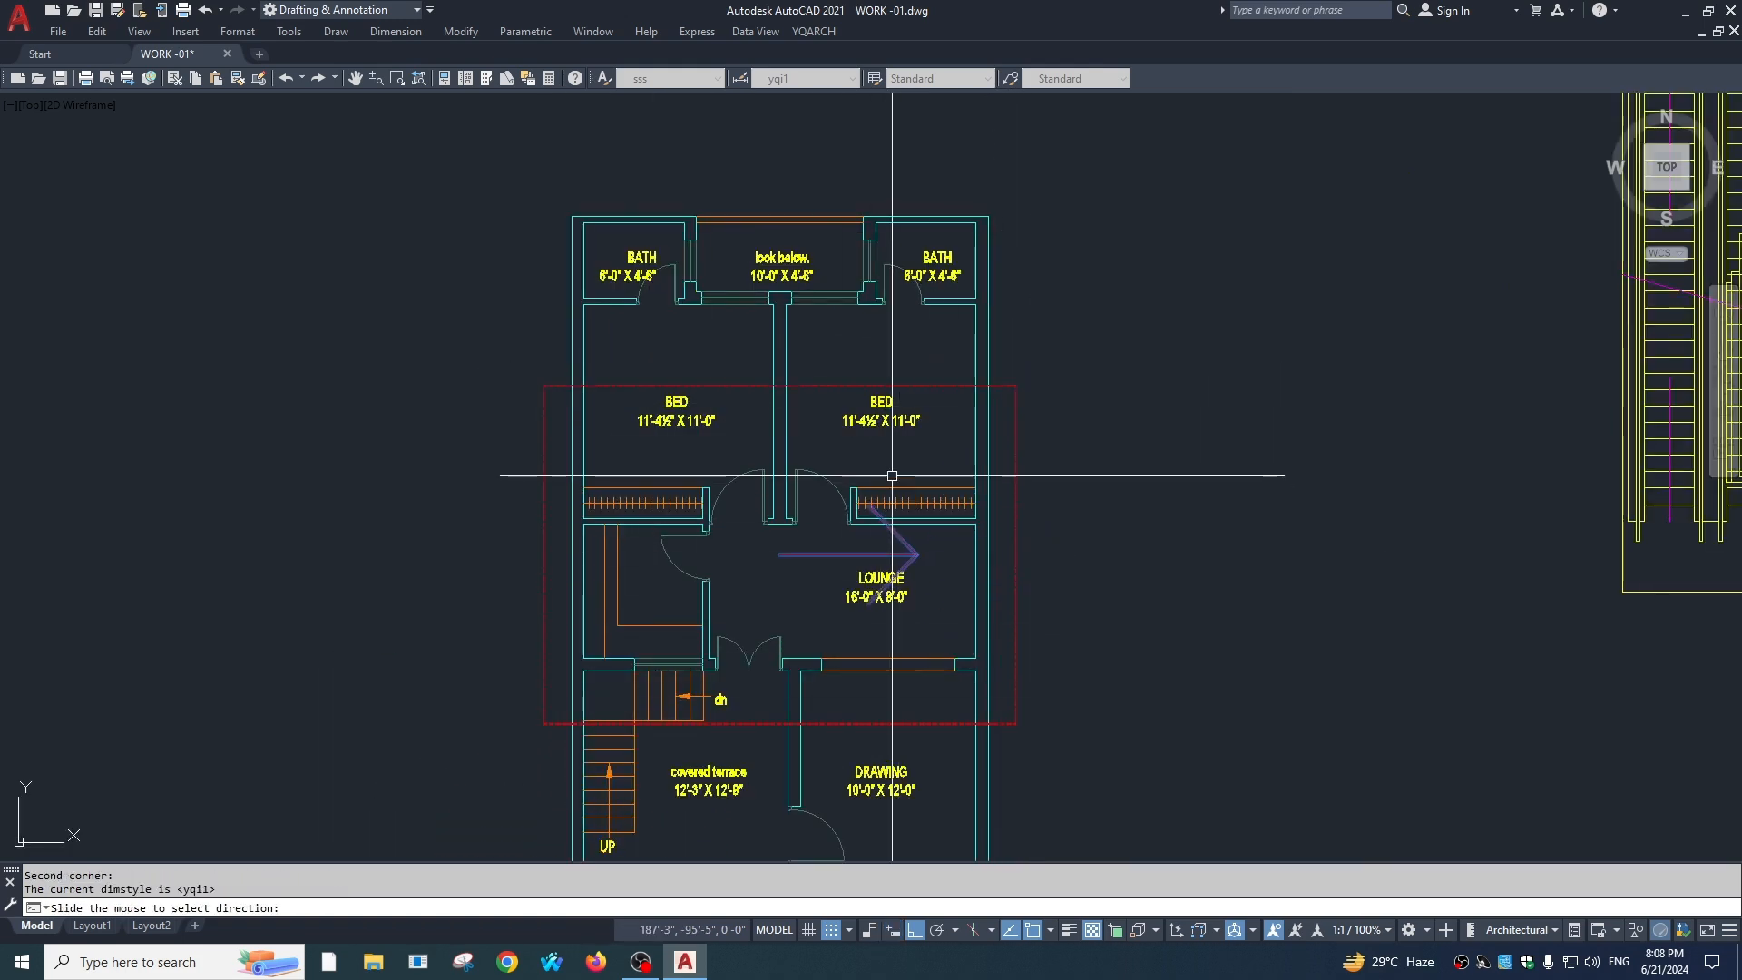
Step: Aim the framed elevation's view direction upward and place the elevation beside the first floor plan, below the escalator plan
{"action": "left_click", "coordinate": [791, 399]}
{"action": "scroll", "coordinate": [847, 479], "scroll_direction": "down", "scroll_amount": 2}
{"action": "scroll", "coordinate": [871, 503], "scroll_direction": "down", "scroll_amount": 5}
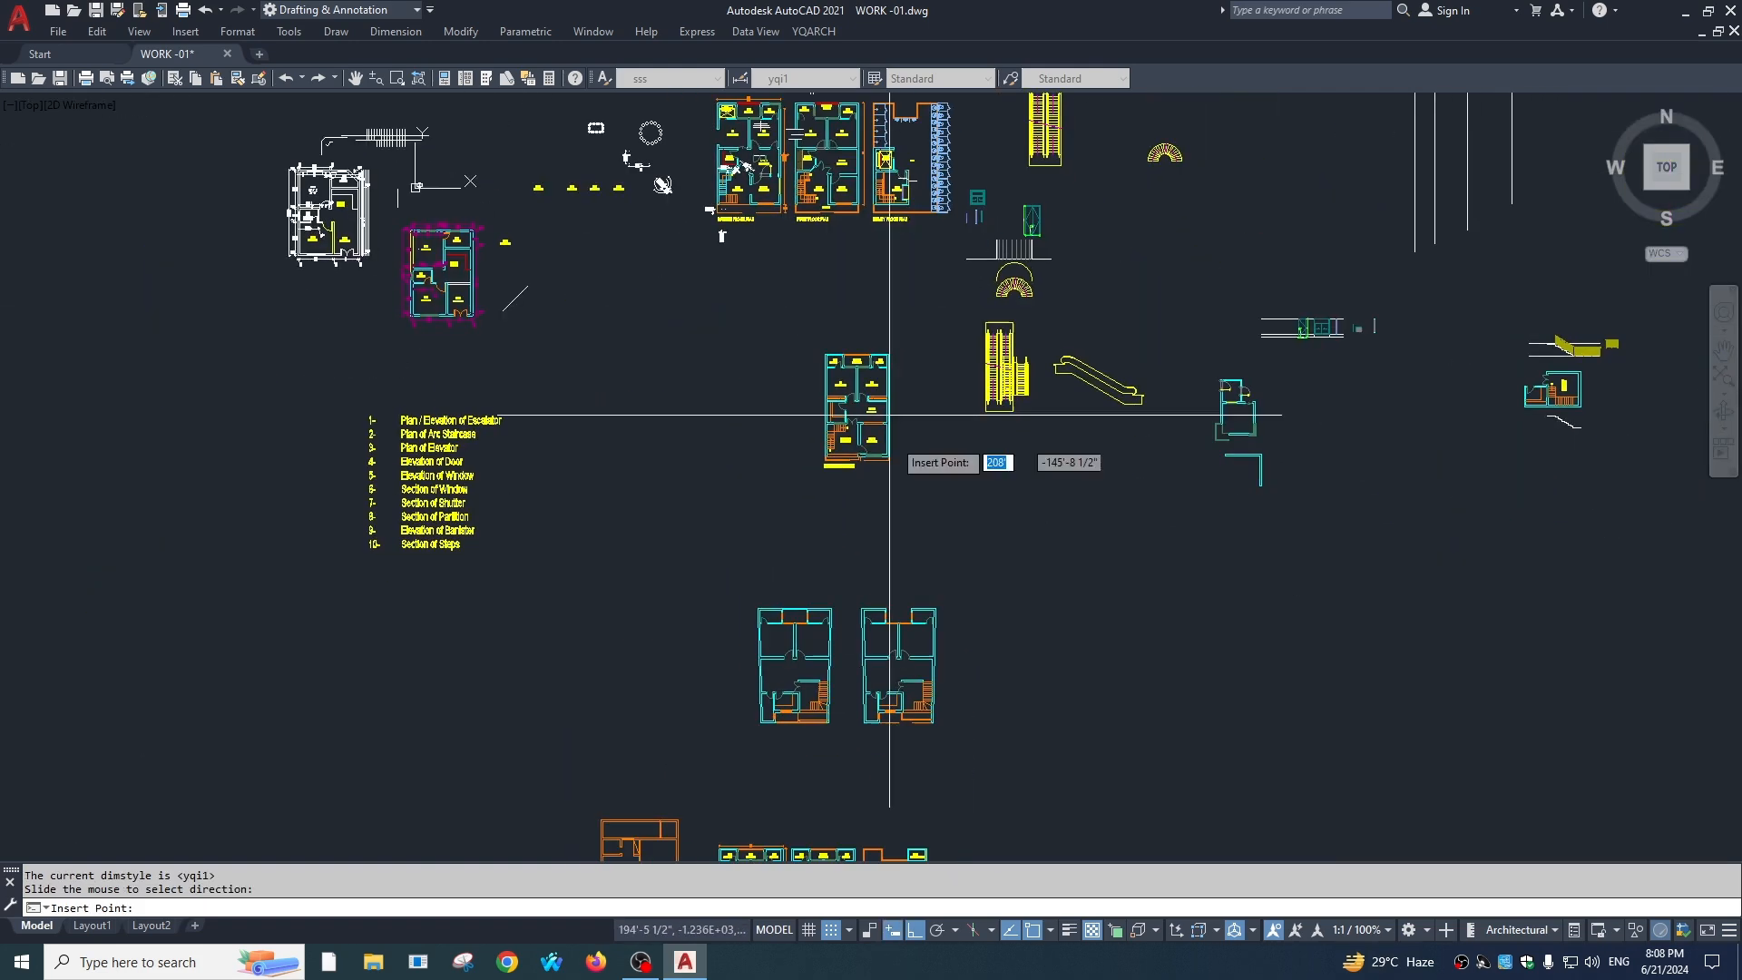
{"action": "left_click", "coordinate": [975, 535]}
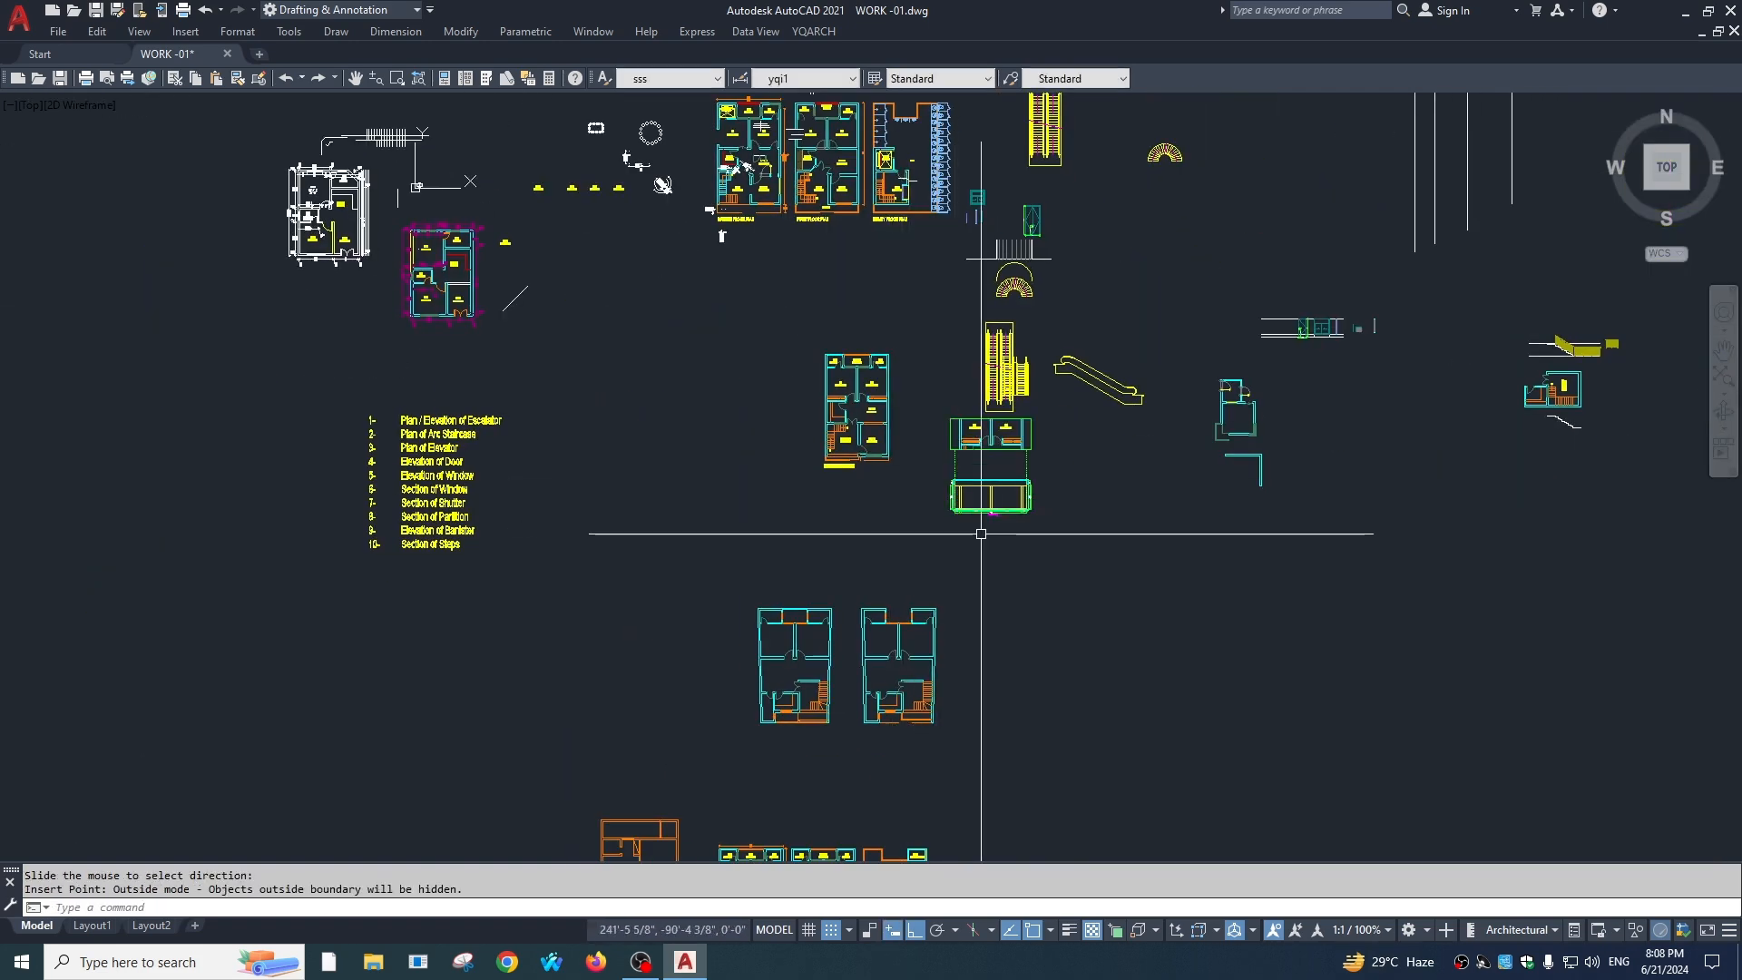
{"action": "scroll", "coordinate": [798, 481], "scroll_direction": "up", "scroll_amount": 5}
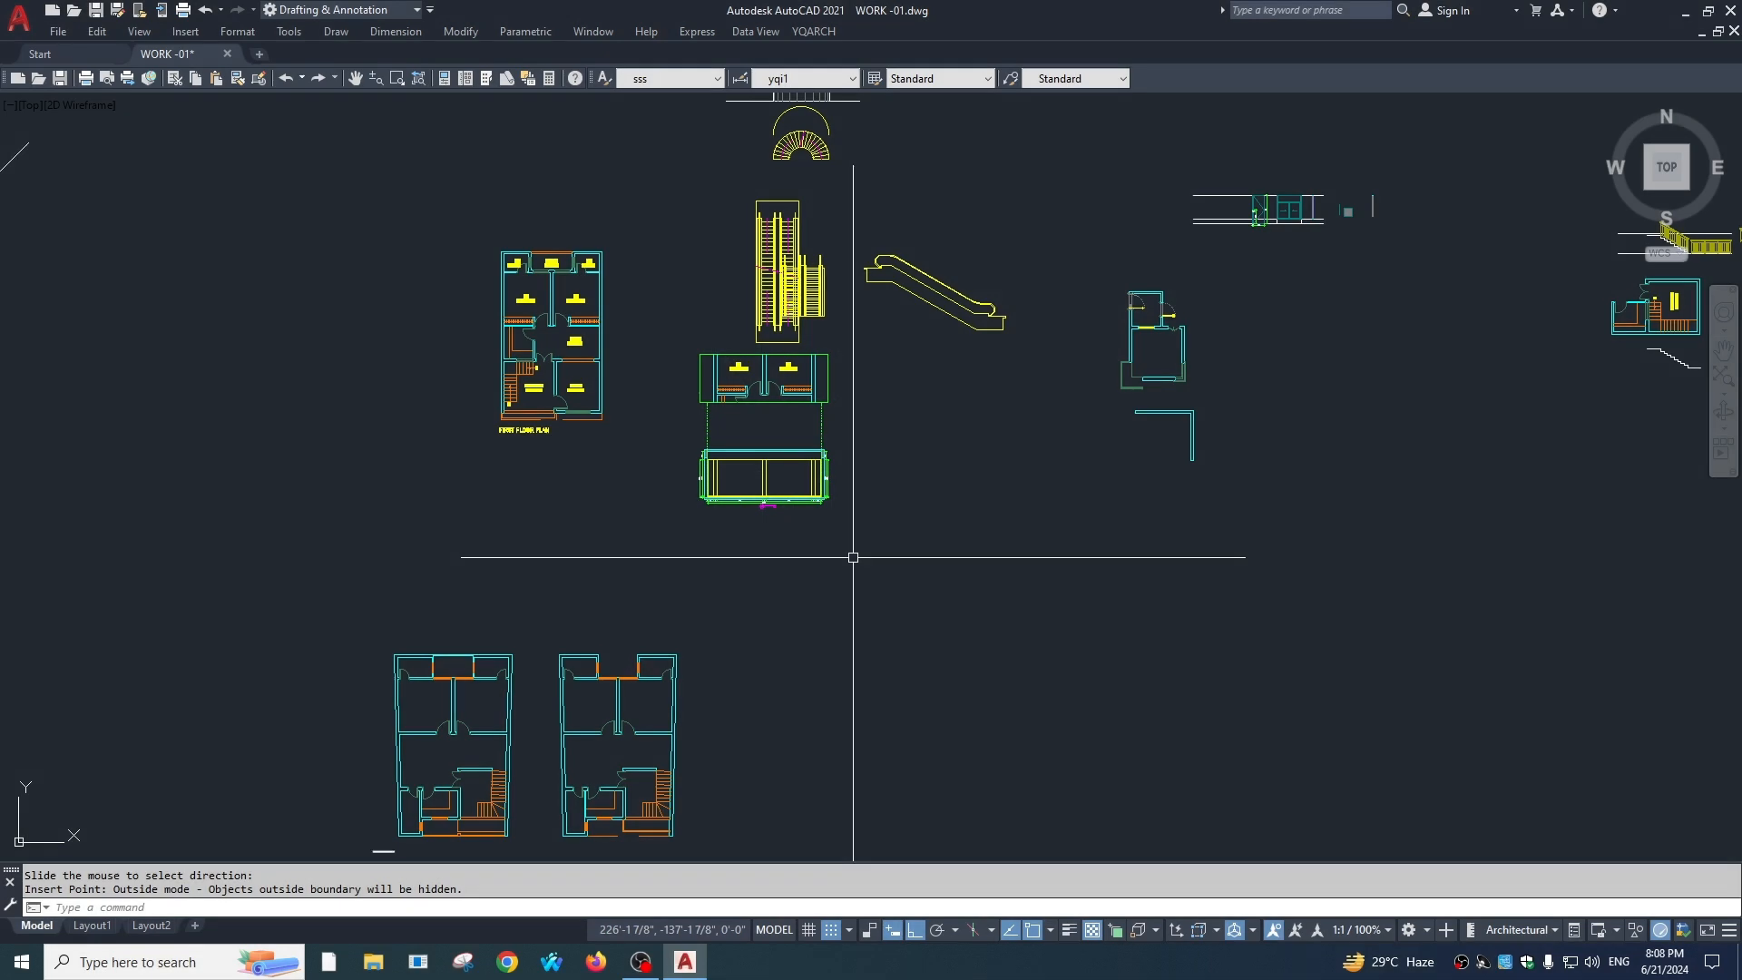
Step: Draw a vertical partition section with studs and insulation (GQ) in the empty area right of the new indoor elevation, and inspect its layers
{"action": "type", "text": "gq"}
{"action": "key", "text": "Return"}
{"action": "left_click", "coordinate": [1010, 558]}
{"action": "left_click", "coordinate": [1029, 671]}
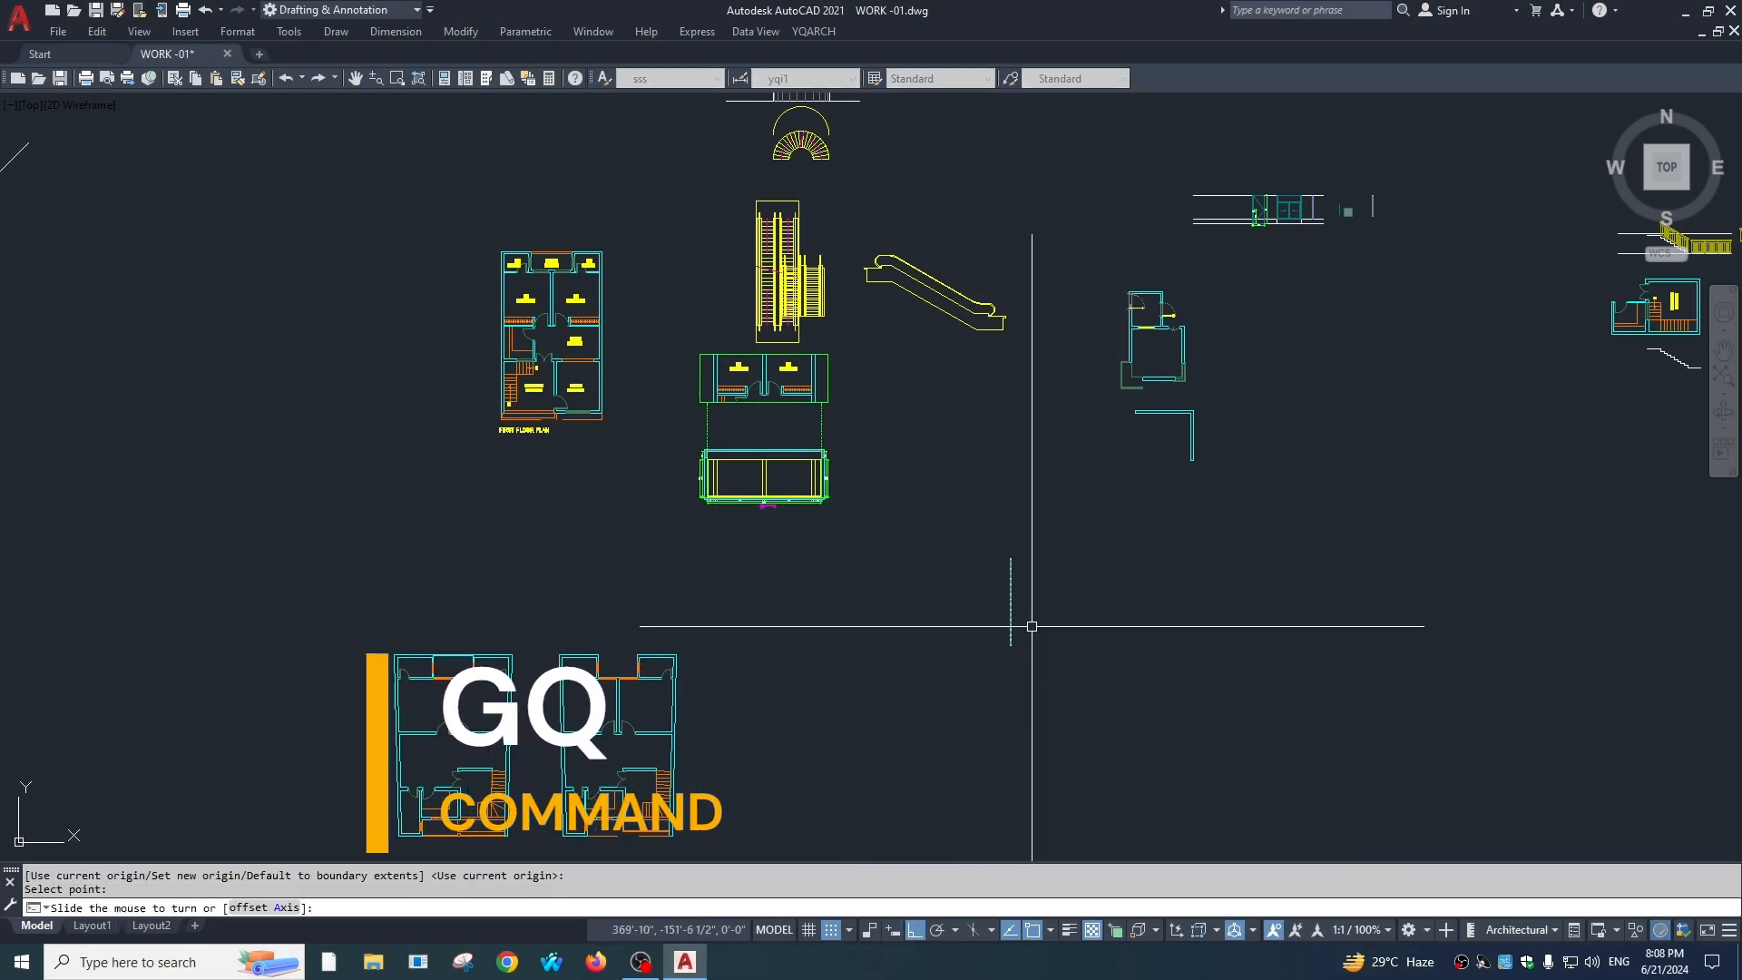
{"action": "scroll", "coordinate": [1030, 363], "scroll_direction": "up", "scroll_amount": 4}
{"action": "scroll", "coordinate": [989, 490], "scroll_direction": "down", "scroll_amount": 6}
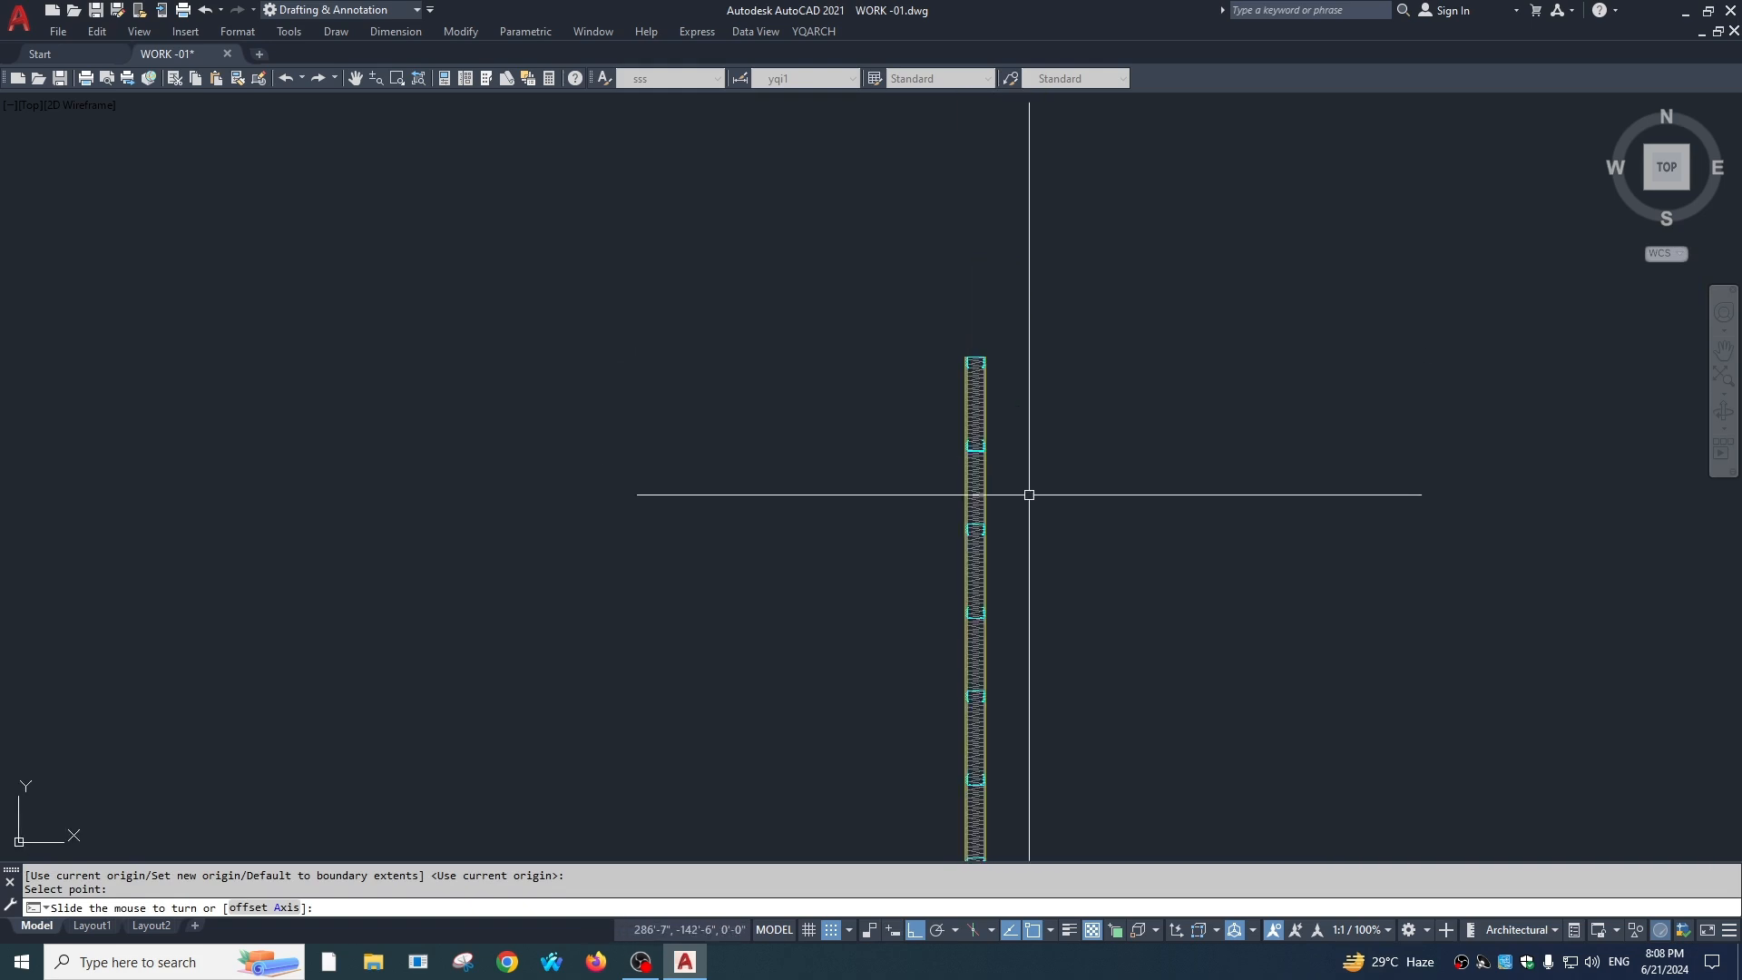
{"action": "left_click", "coordinate": [1031, 497]}
{"action": "scroll", "coordinate": [987, 367], "scroll_direction": "up", "scroll_amount": 9}
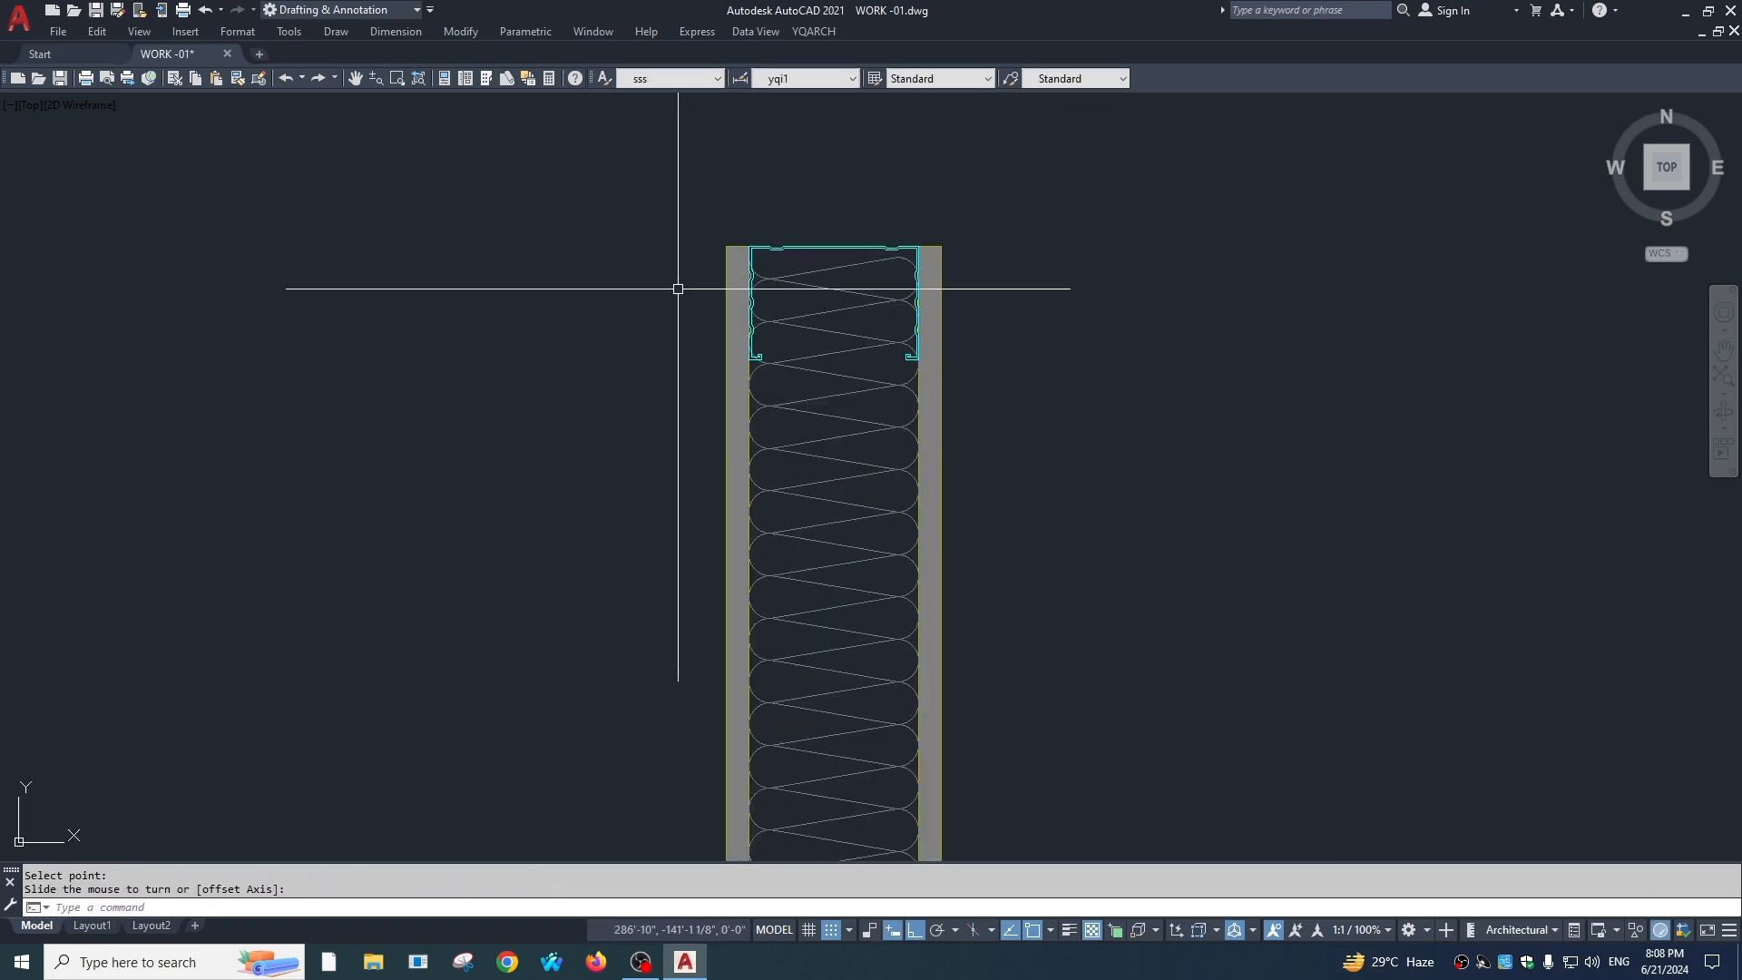
{"action": "scroll", "coordinate": [828, 253], "scroll_direction": "down", "scroll_amount": 4}
{"action": "scroll", "coordinate": [848, 222], "scroll_direction": "up", "scroll_amount": 6}
{"action": "scroll", "coordinate": [826, 419], "scroll_direction": "down", "scroll_amount": 4}
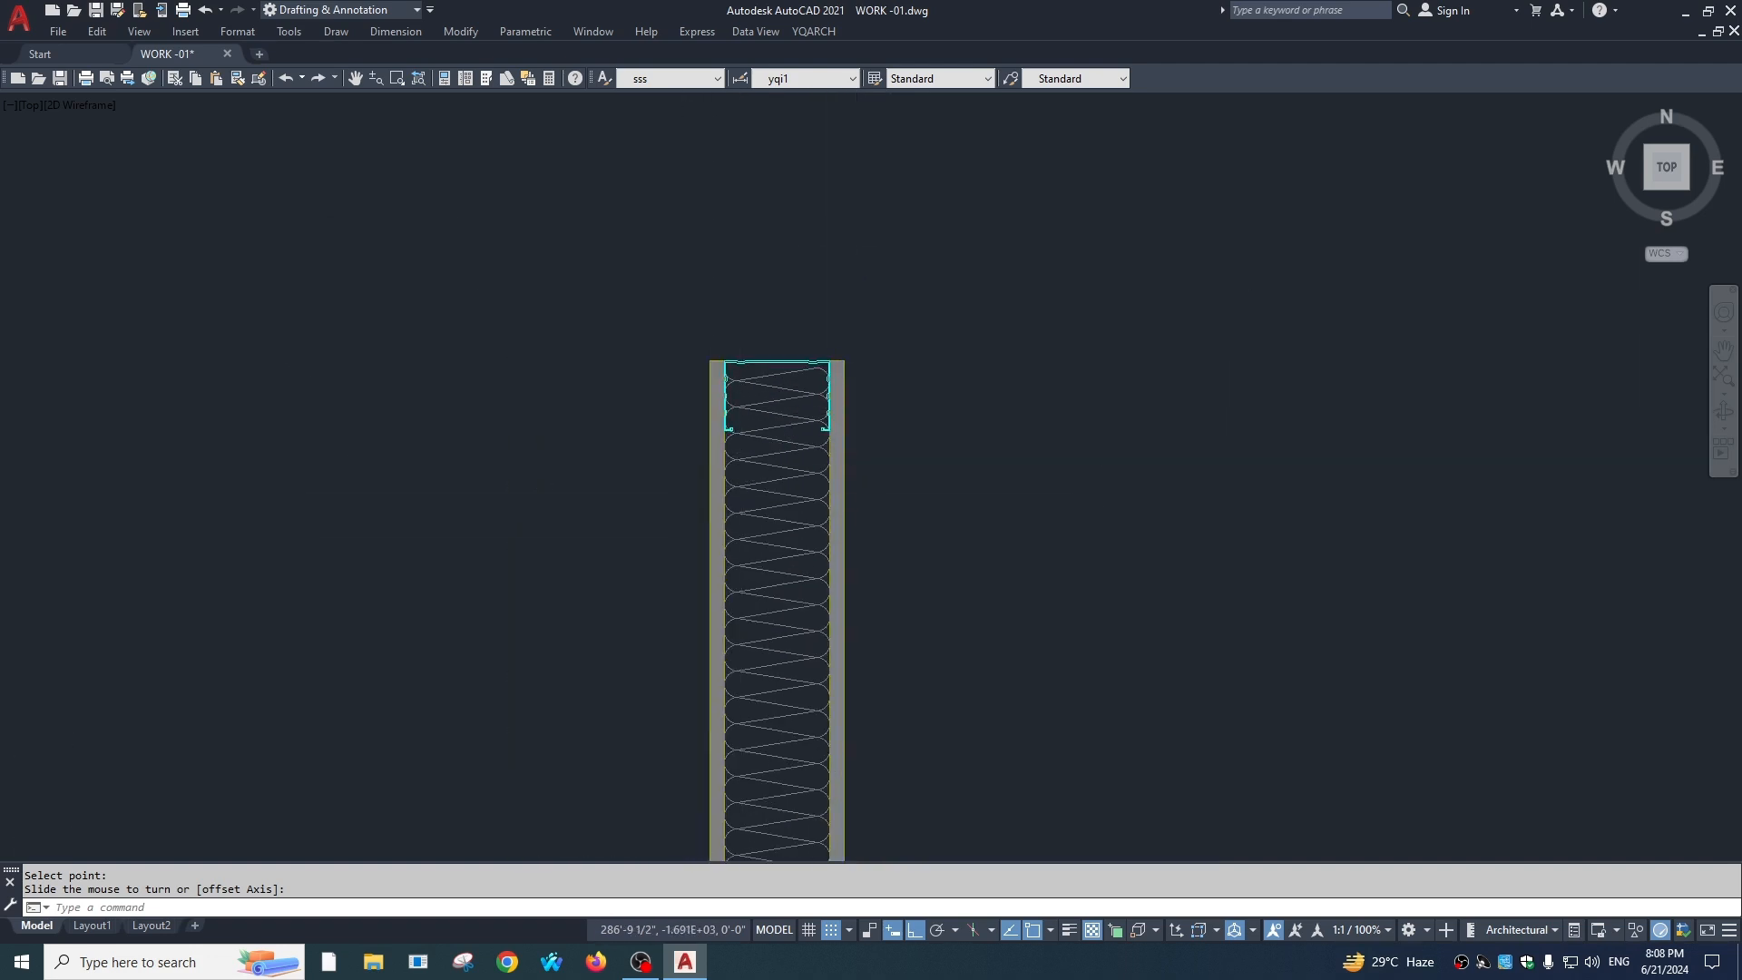
{"action": "scroll", "coordinate": [871, 268], "scroll_direction": "down", "scroll_amount": 8}
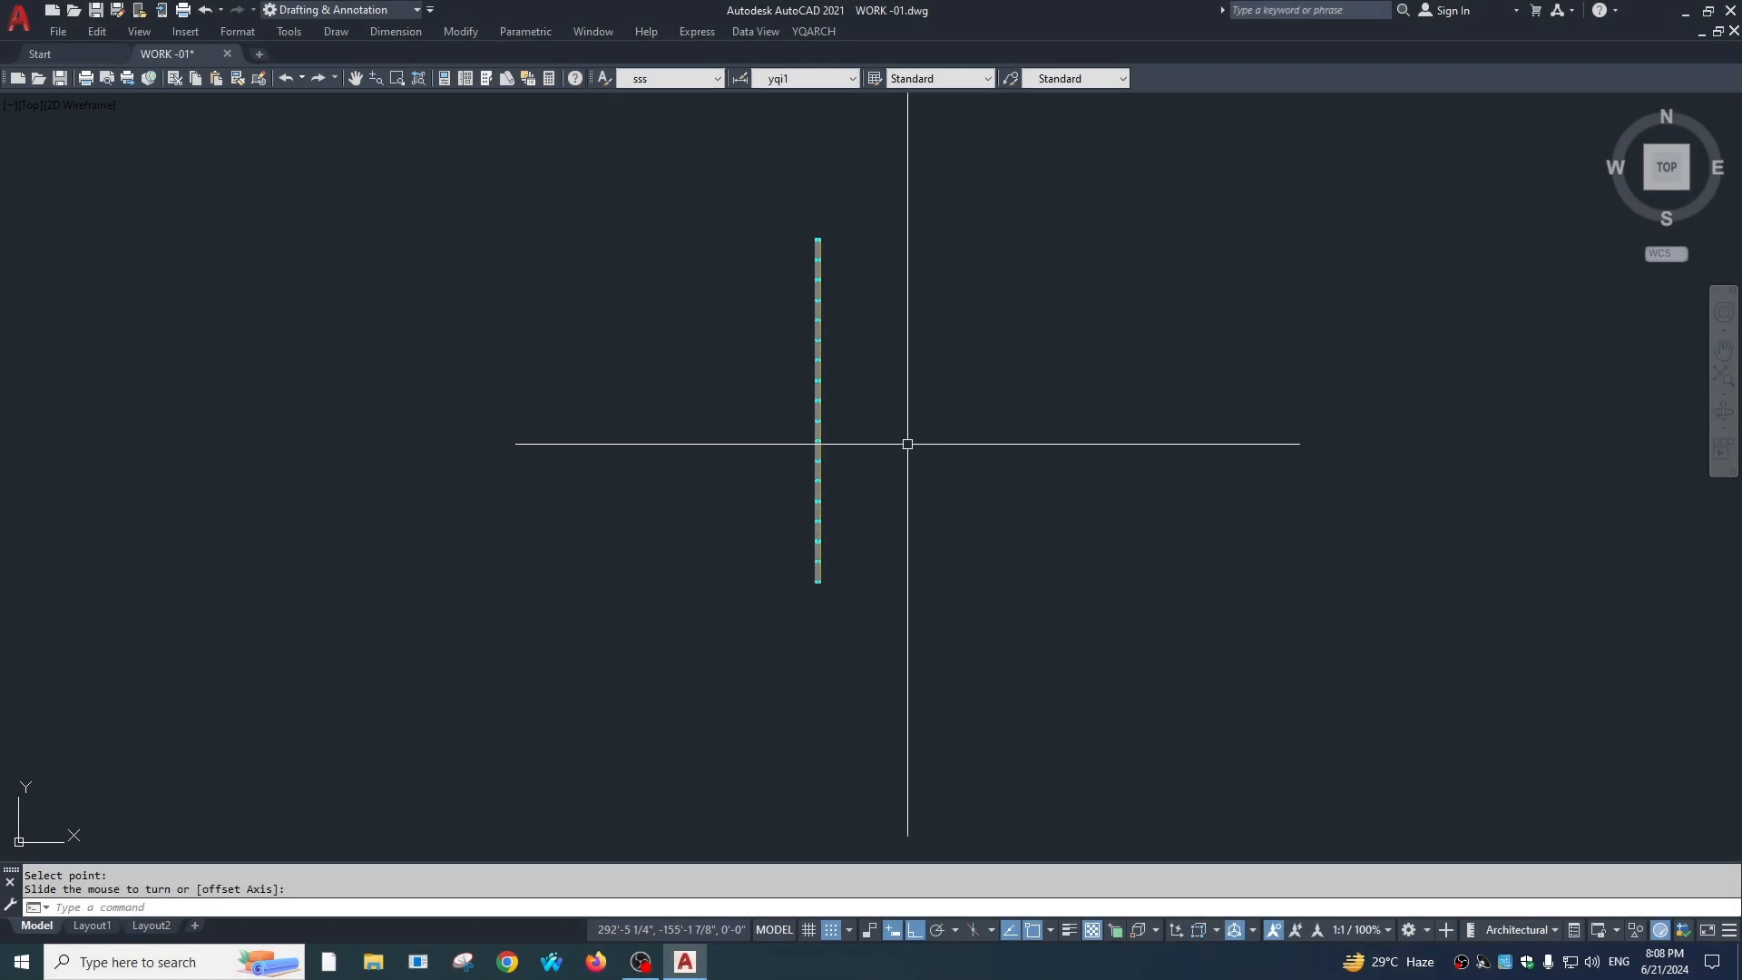
Step: Draw a horizontal suspended ceiling section with hangers (SGB) to the right of the partition section, and inspect its details
{"action": "type", "text": "sgb"}
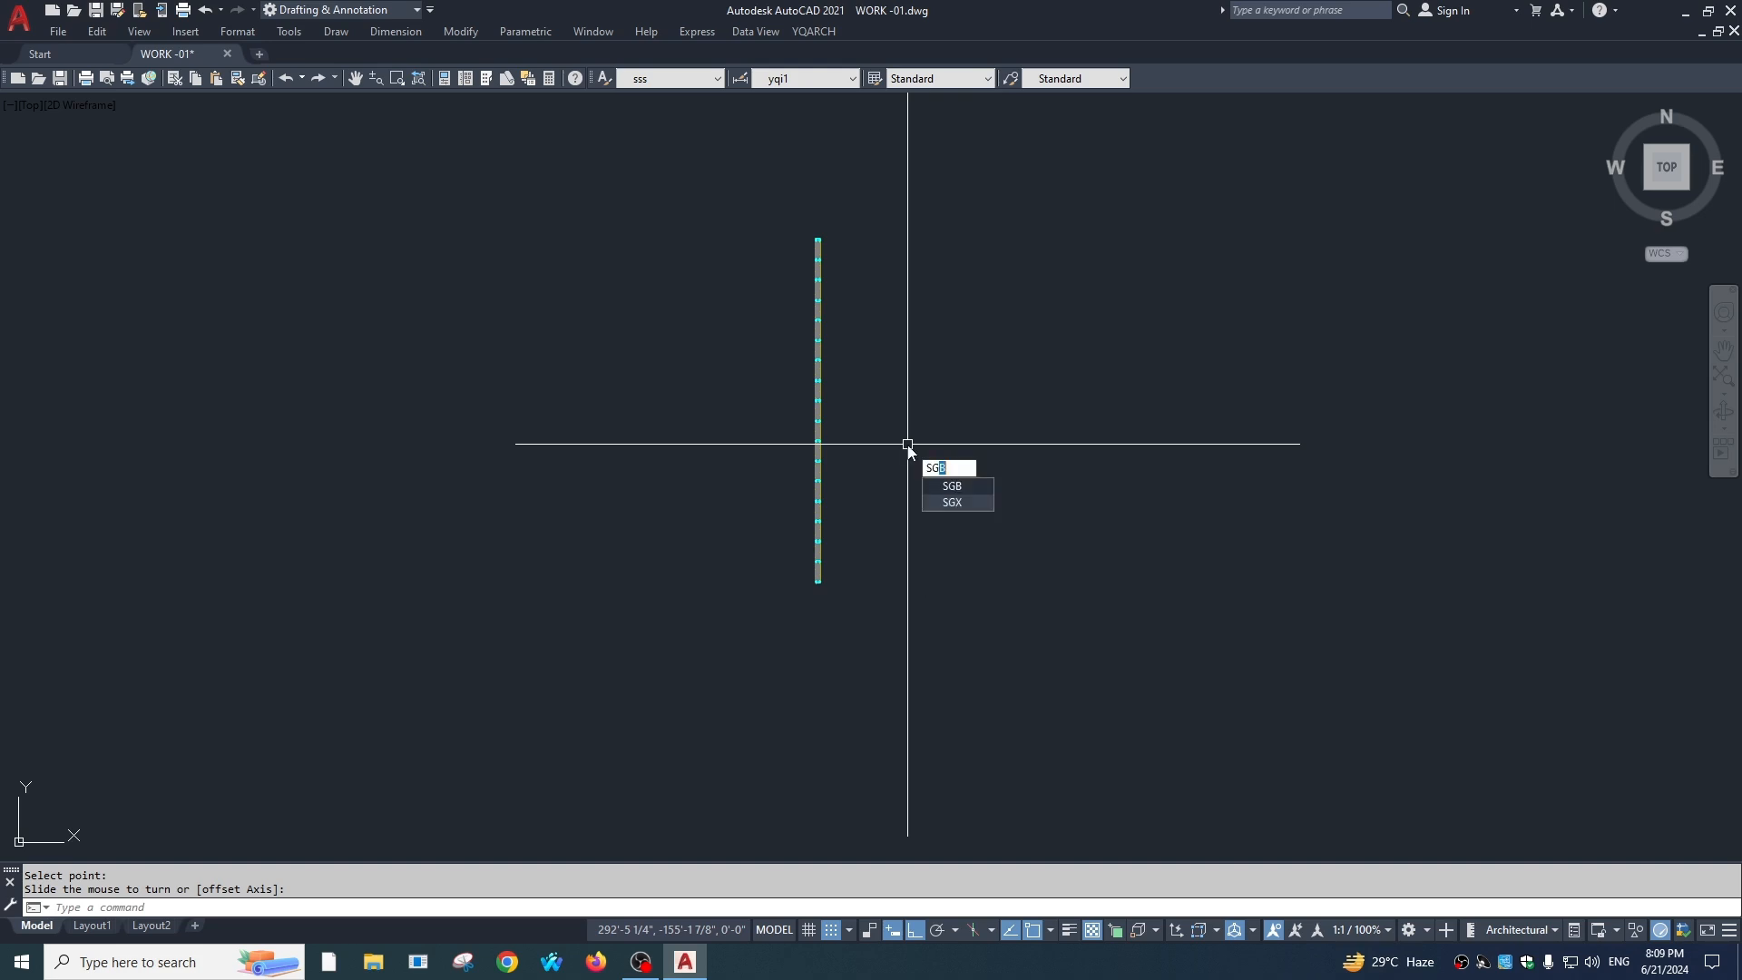
{"action": "key", "text": "Return"}
{"action": "left_click", "coordinate": [1069, 517]}
{"action": "left_click", "coordinate": [1221, 525]}
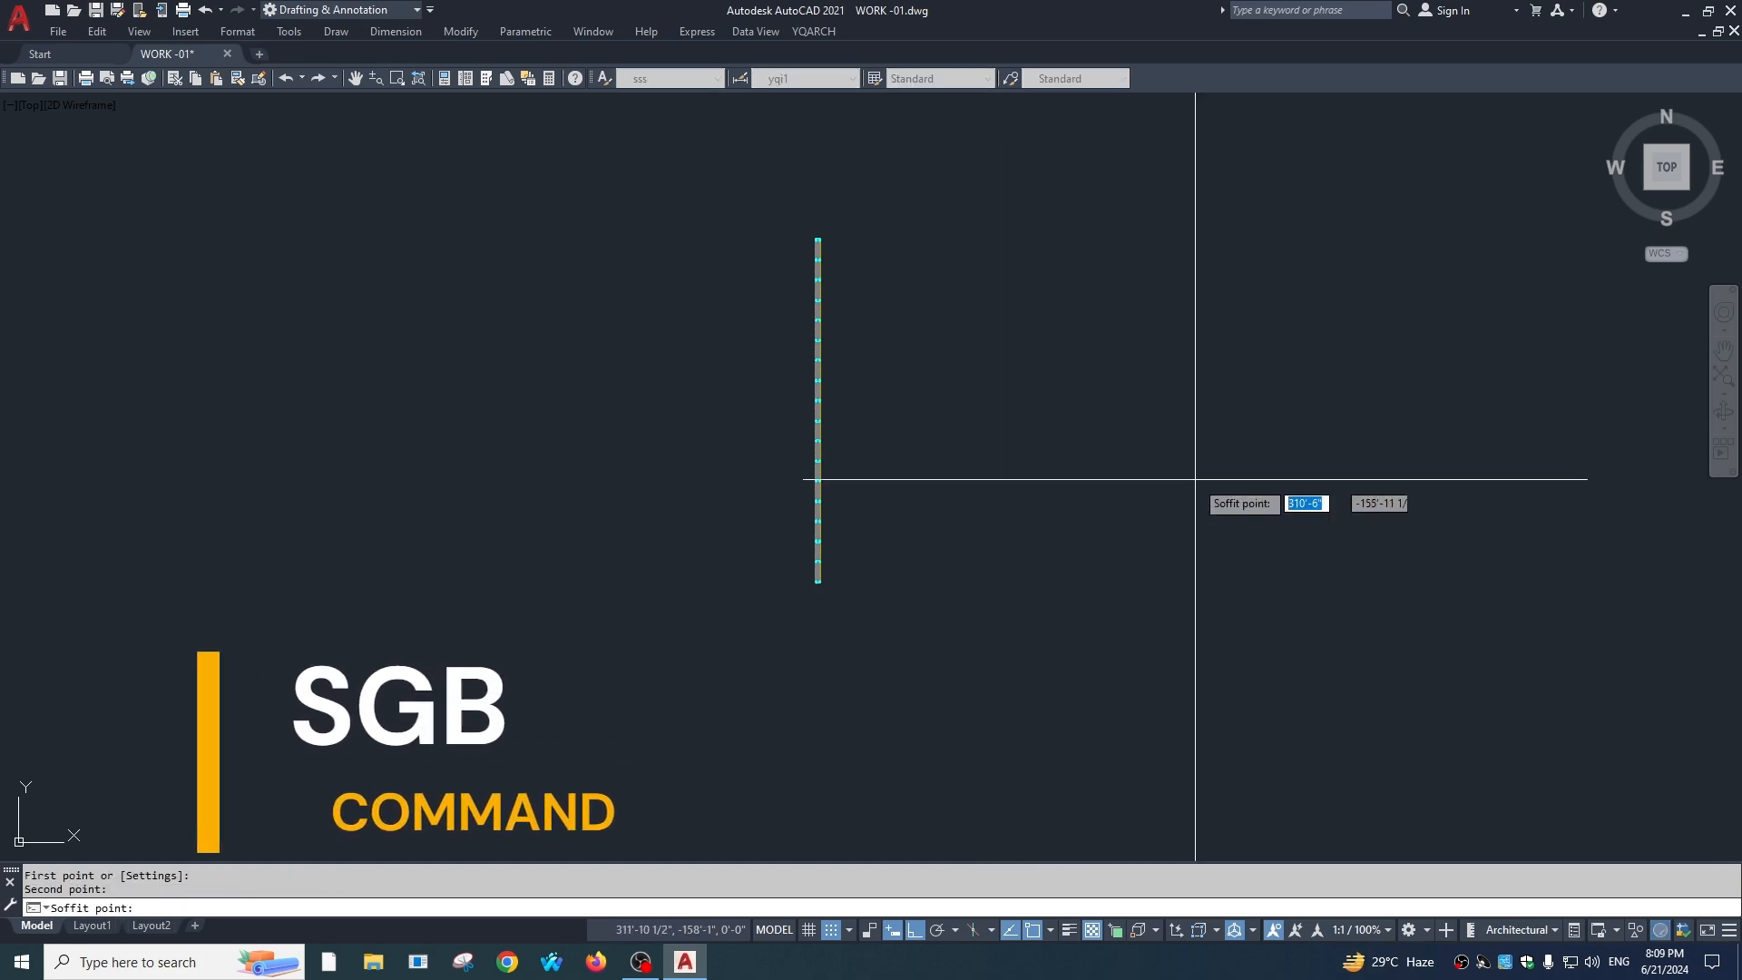
{"action": "scroll", "coordinate": [1205, 529], "scroll_direction": "up", "scroll_amount": 10}
{"action": "scroll", "coordinate": [1127, 563], "scroll_direction": "down", "scroll_amount": 2}
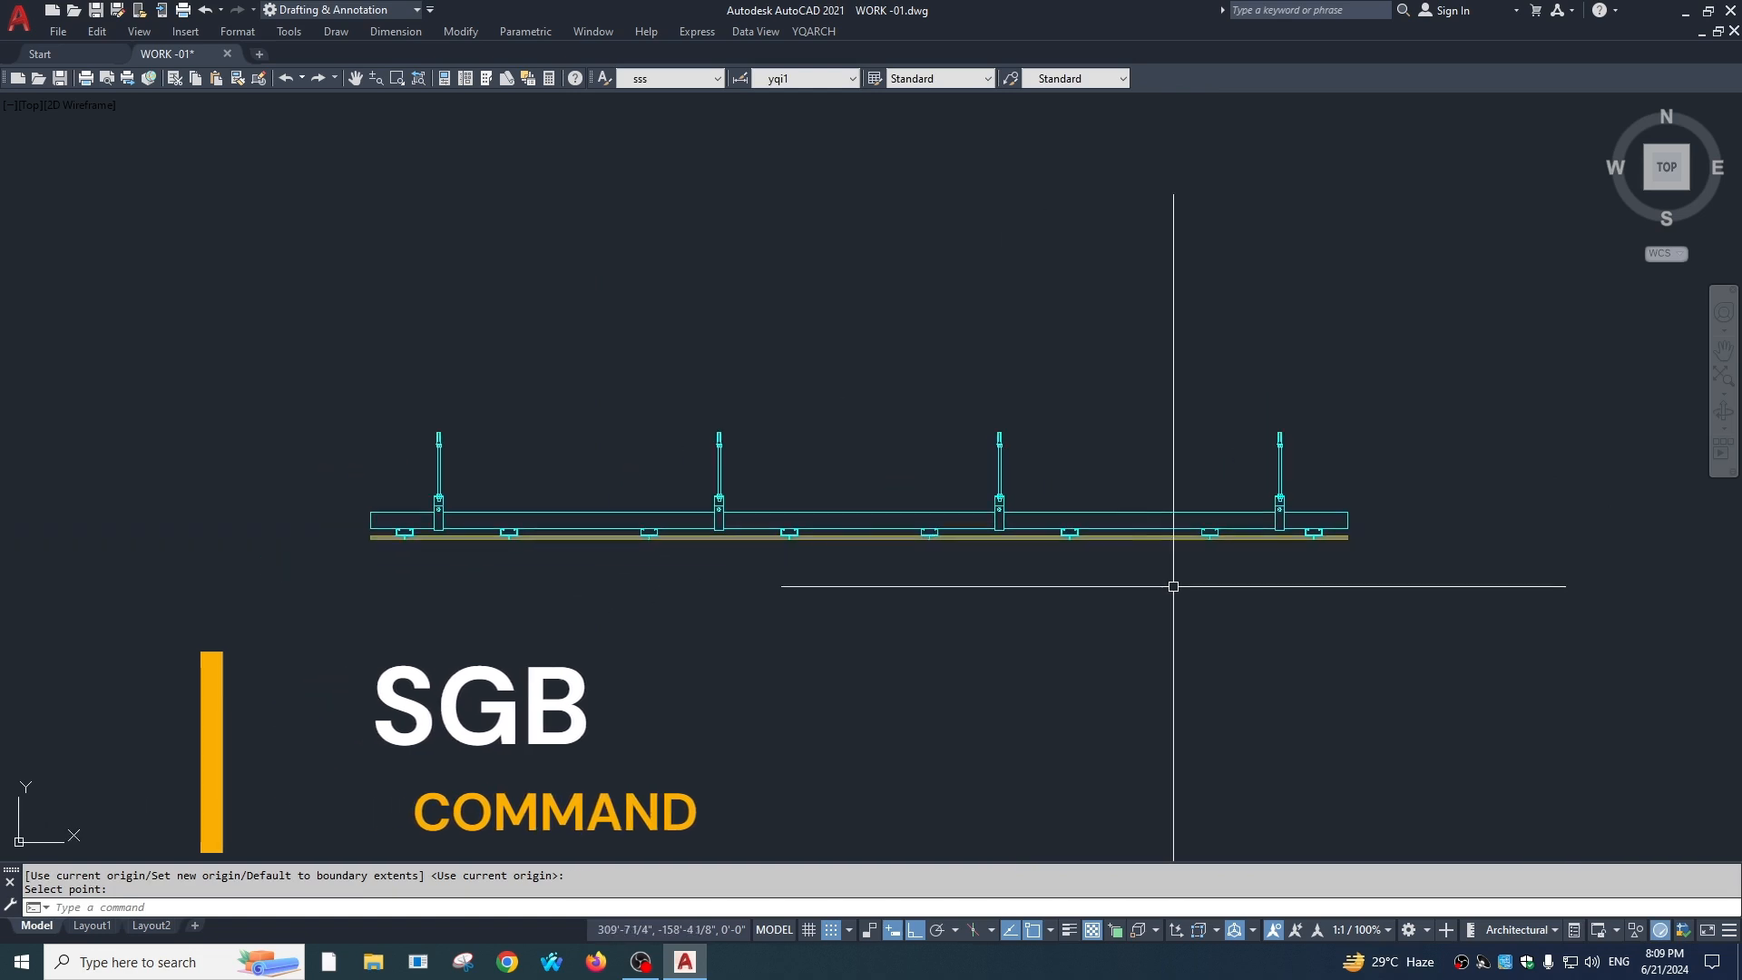
{"action": "scroll", "coordinate": [1206, 570], "scroll_direction": "up", "scroll_amount": 2}
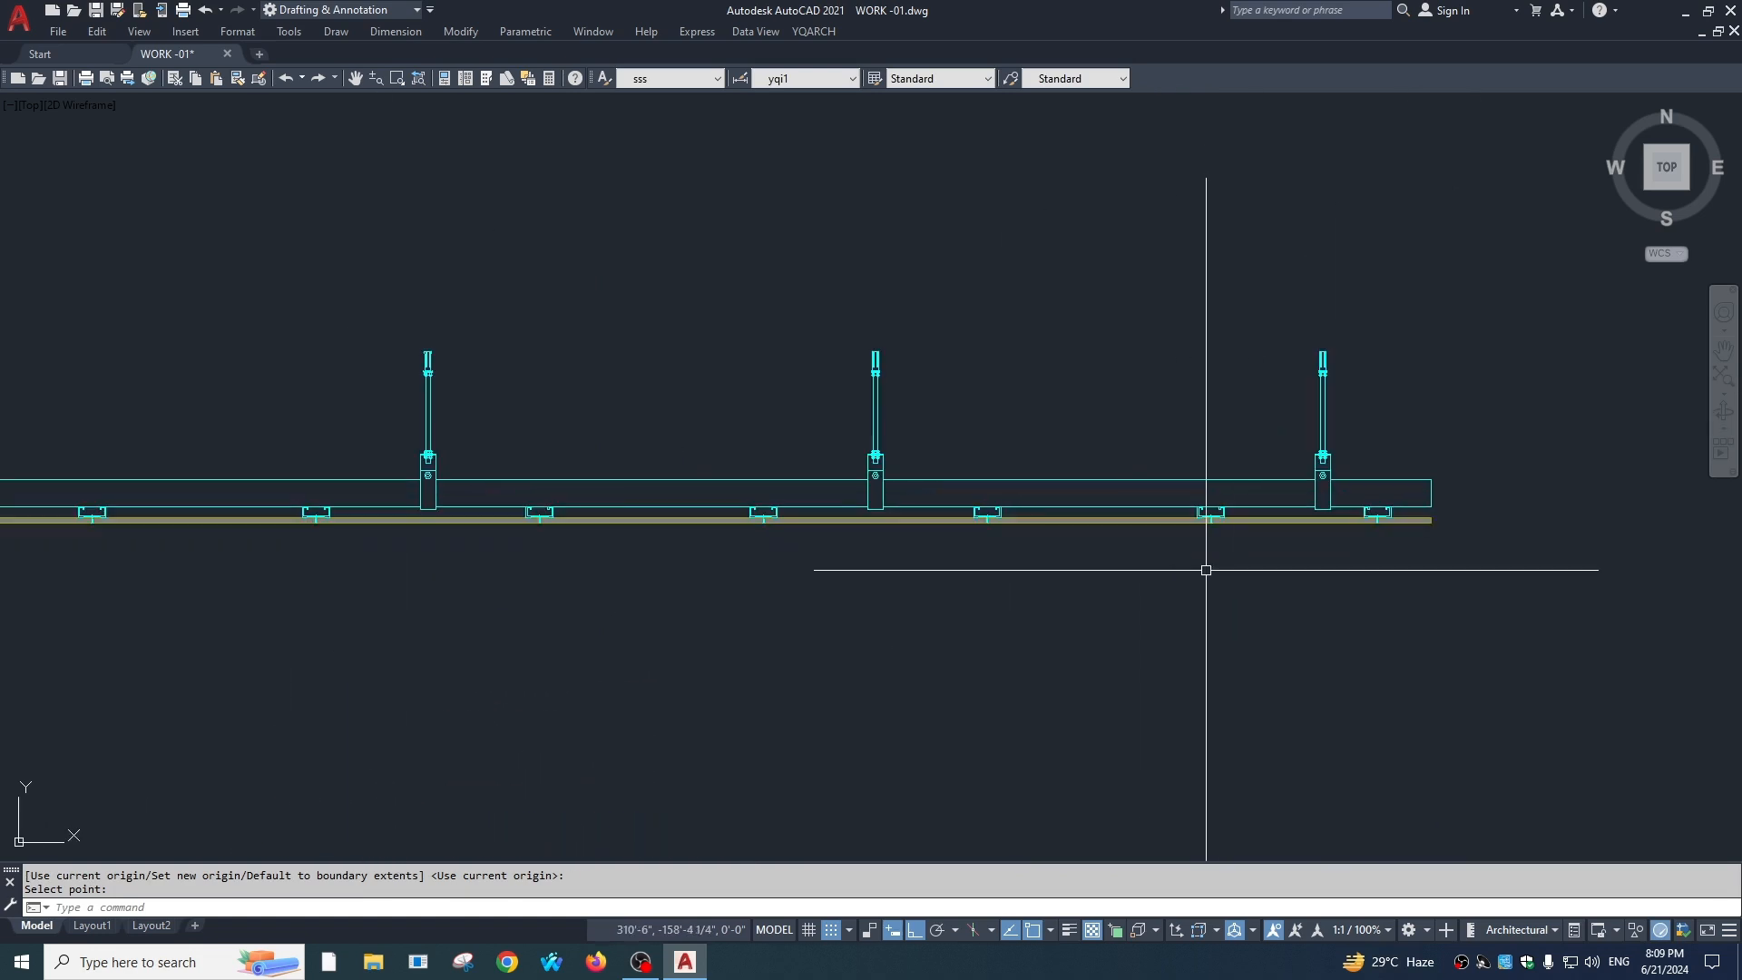
{"action": "scroll", "coordinate": [1170, 416], "scroll_direction": "down", "scroll_amount": 2}
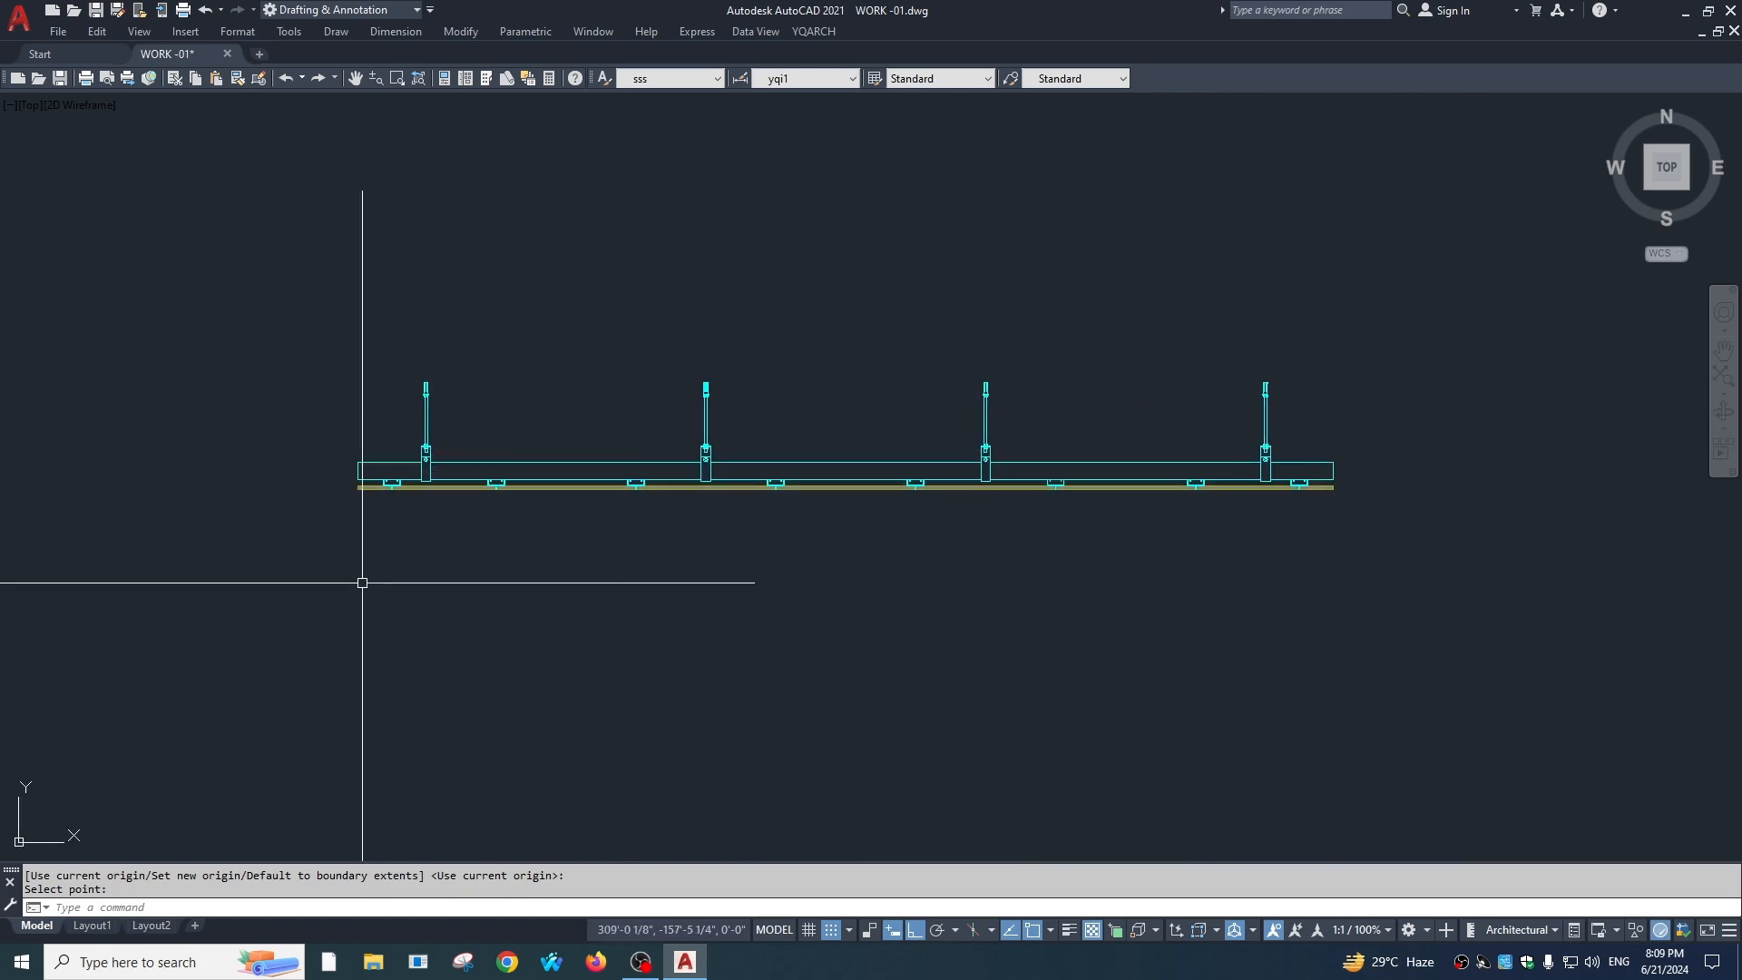
{"action": "scroll", "coordinate": [915, 495], "scroll_direction": "down", "scroll_amount": 2}
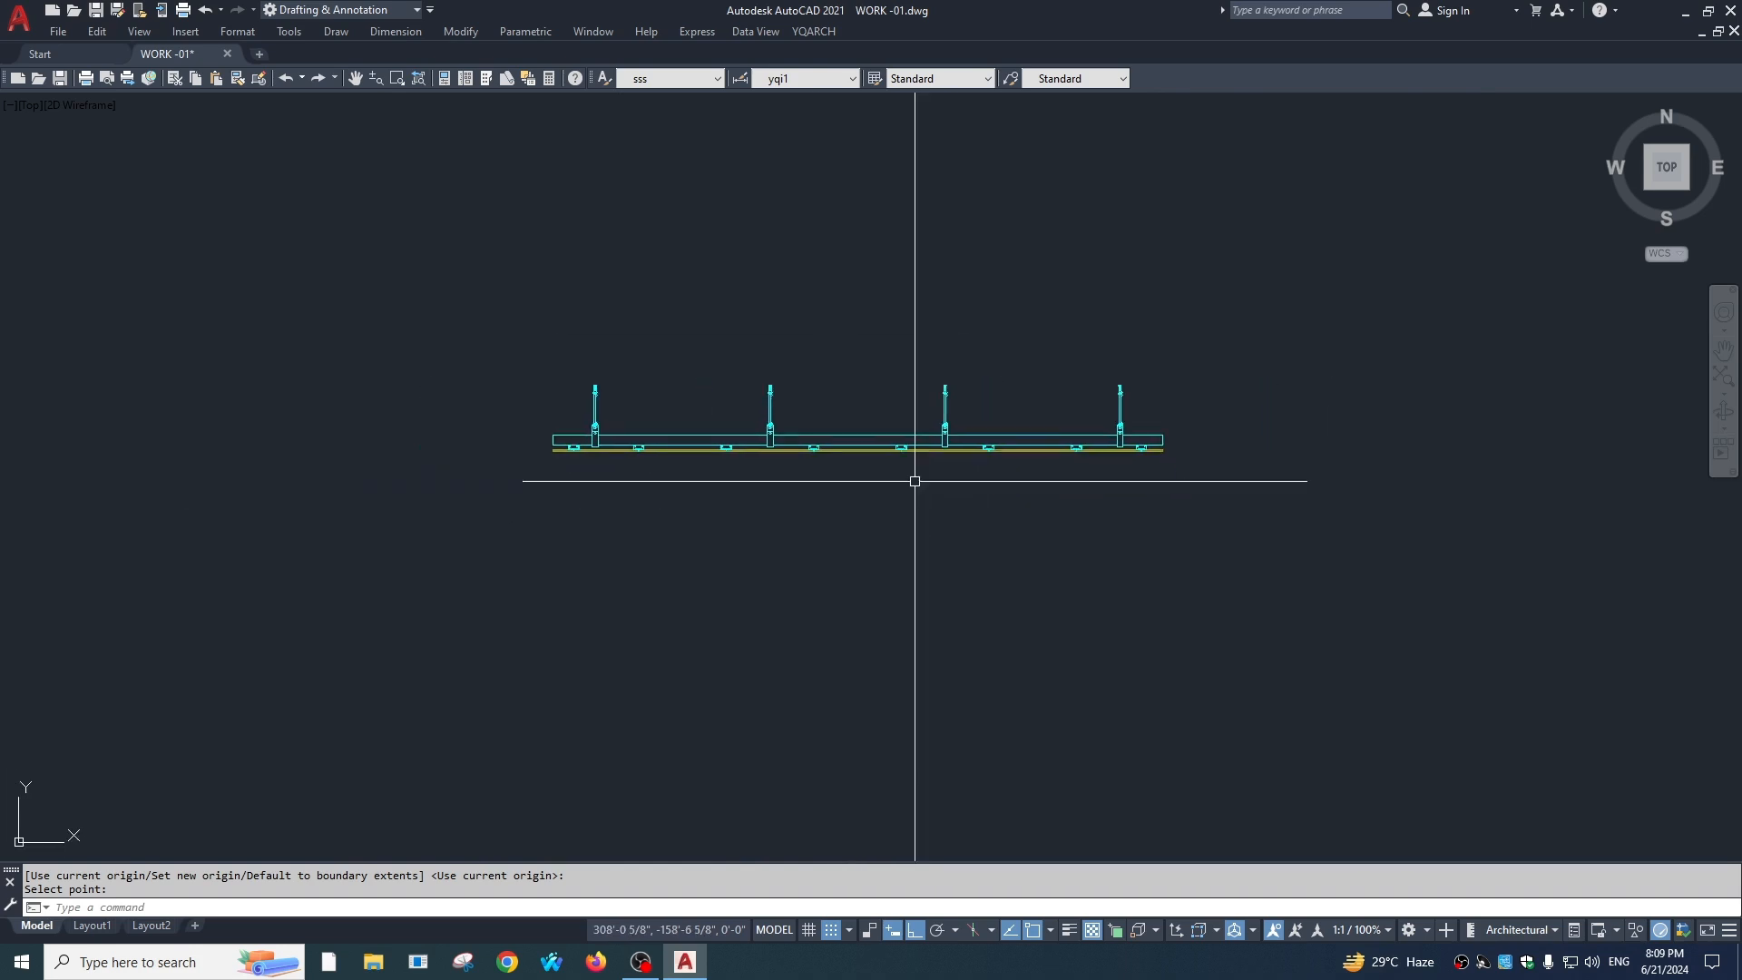
{"action": "scroll", "coordinate": [953, 467], "scroll_direction": "down", "scroll_amount": 2}
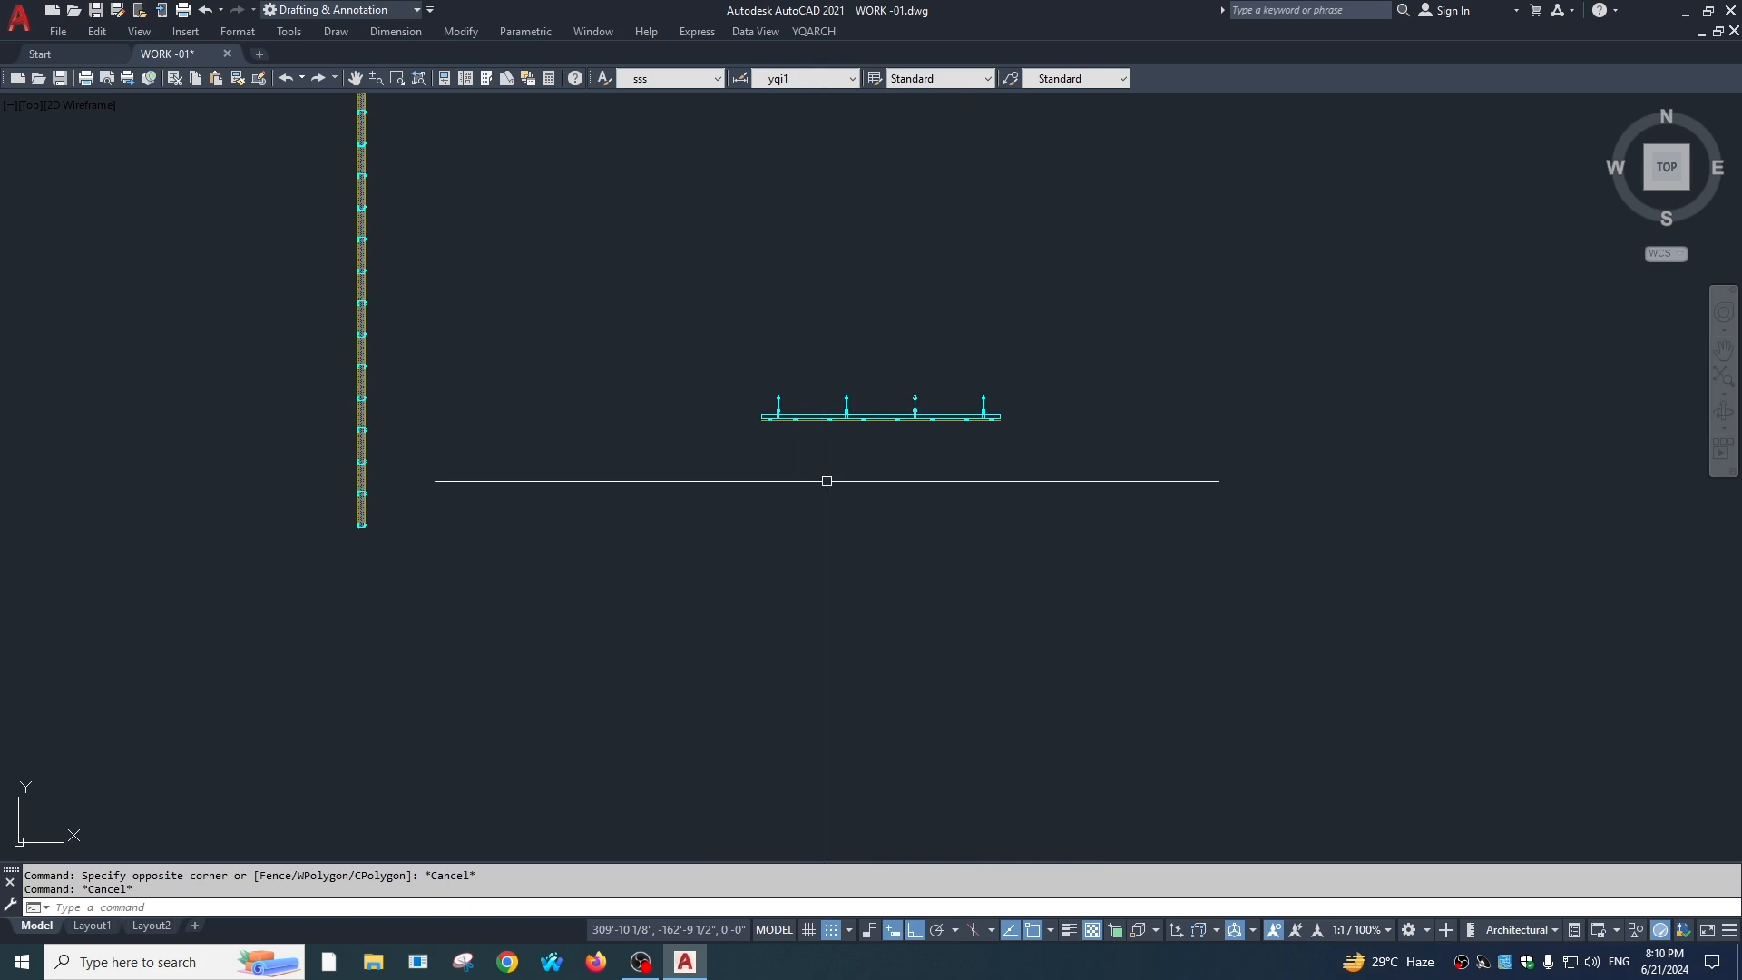
Step: Draw a YQArch light trough section with its adjoining suspended ceiling below the existing suspended ceiling section
{"action": "type", "text": "th"}
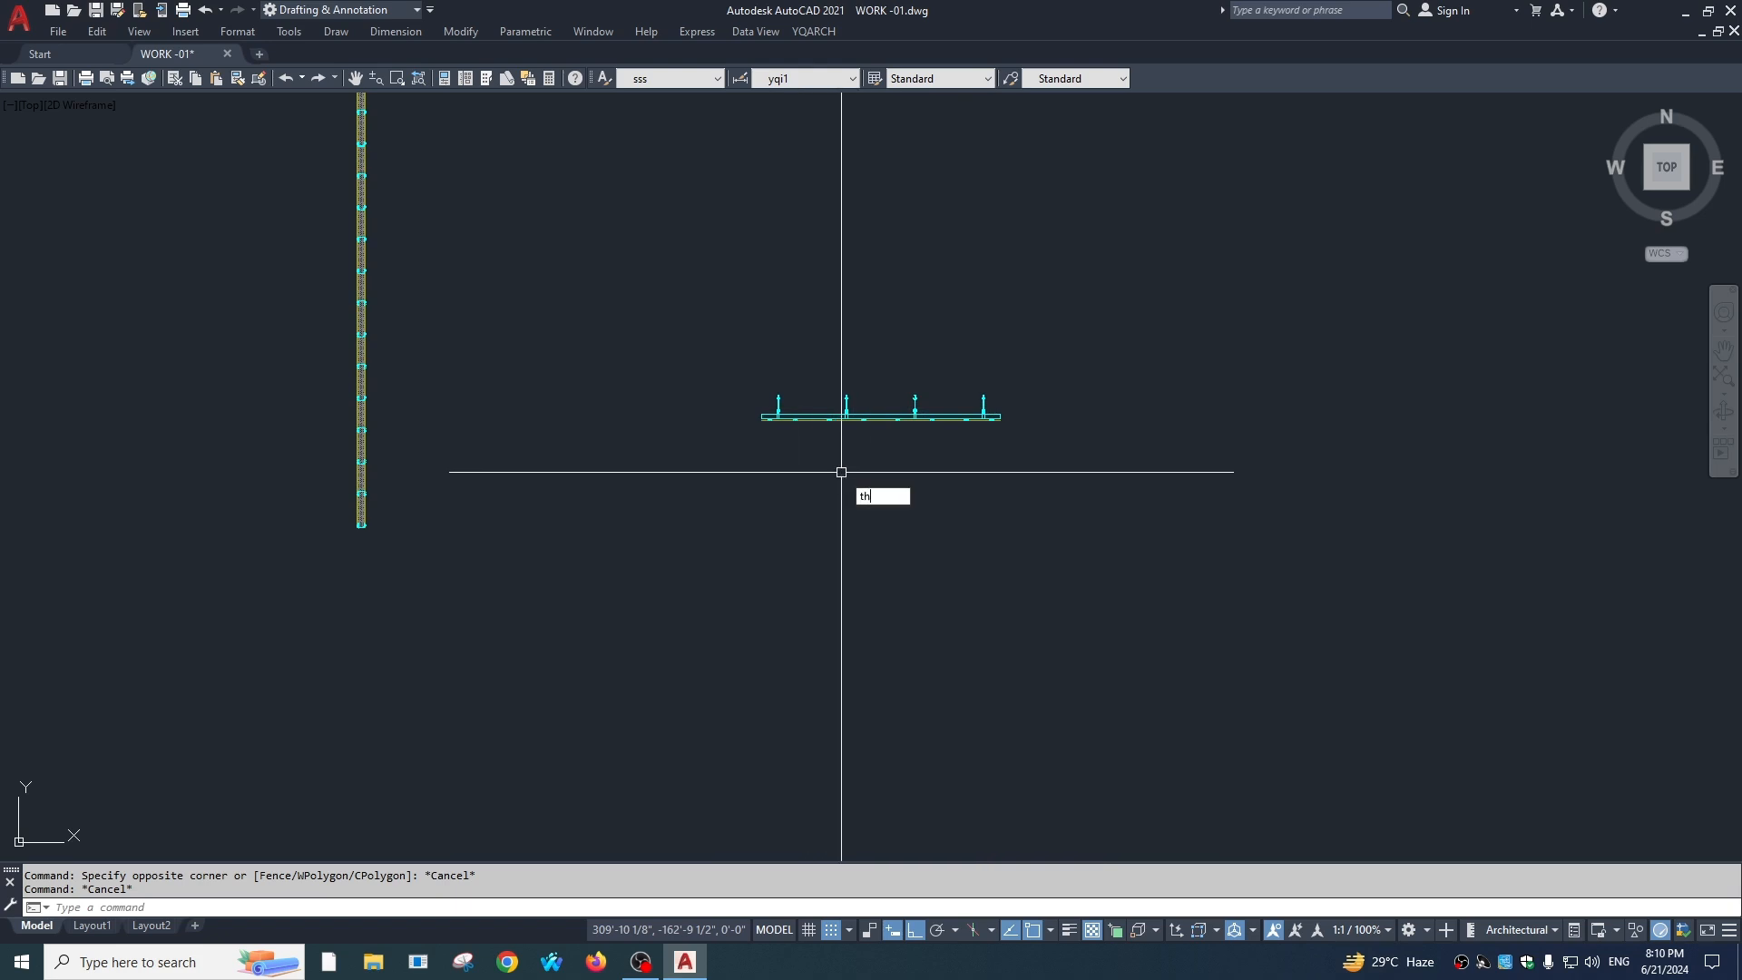
{"action": "type", "text": "dc"}
{"action": "key", "text": "Return"}
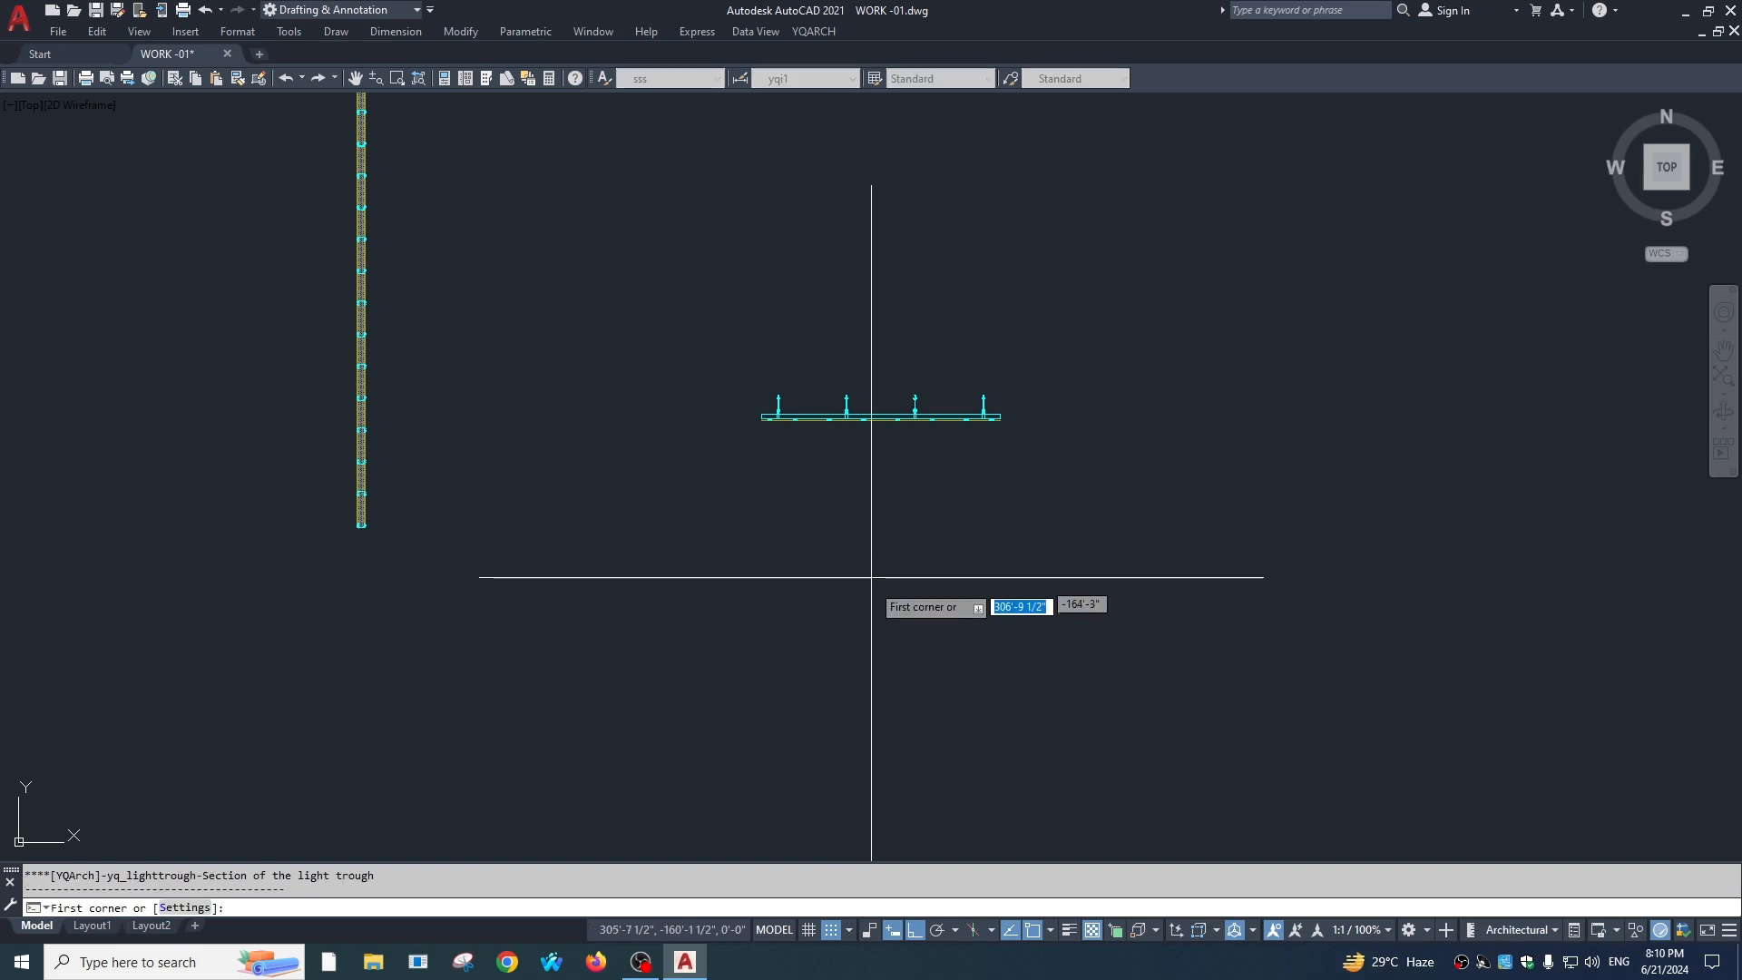
{"action": "left_click", "coordinate": [823, 619]}
{"action": "left_click", "coordinate": [985, 650]}
{"action": "left_click", "coordinate": [950, 647]}
Step: Examine the light trough section, including the lamp, the trough edge and the junction with the suspended ceiling
{"action": "scroll", "coordinate": [952, 644], "scroll_direction": "up", "scroll_amount": 6}
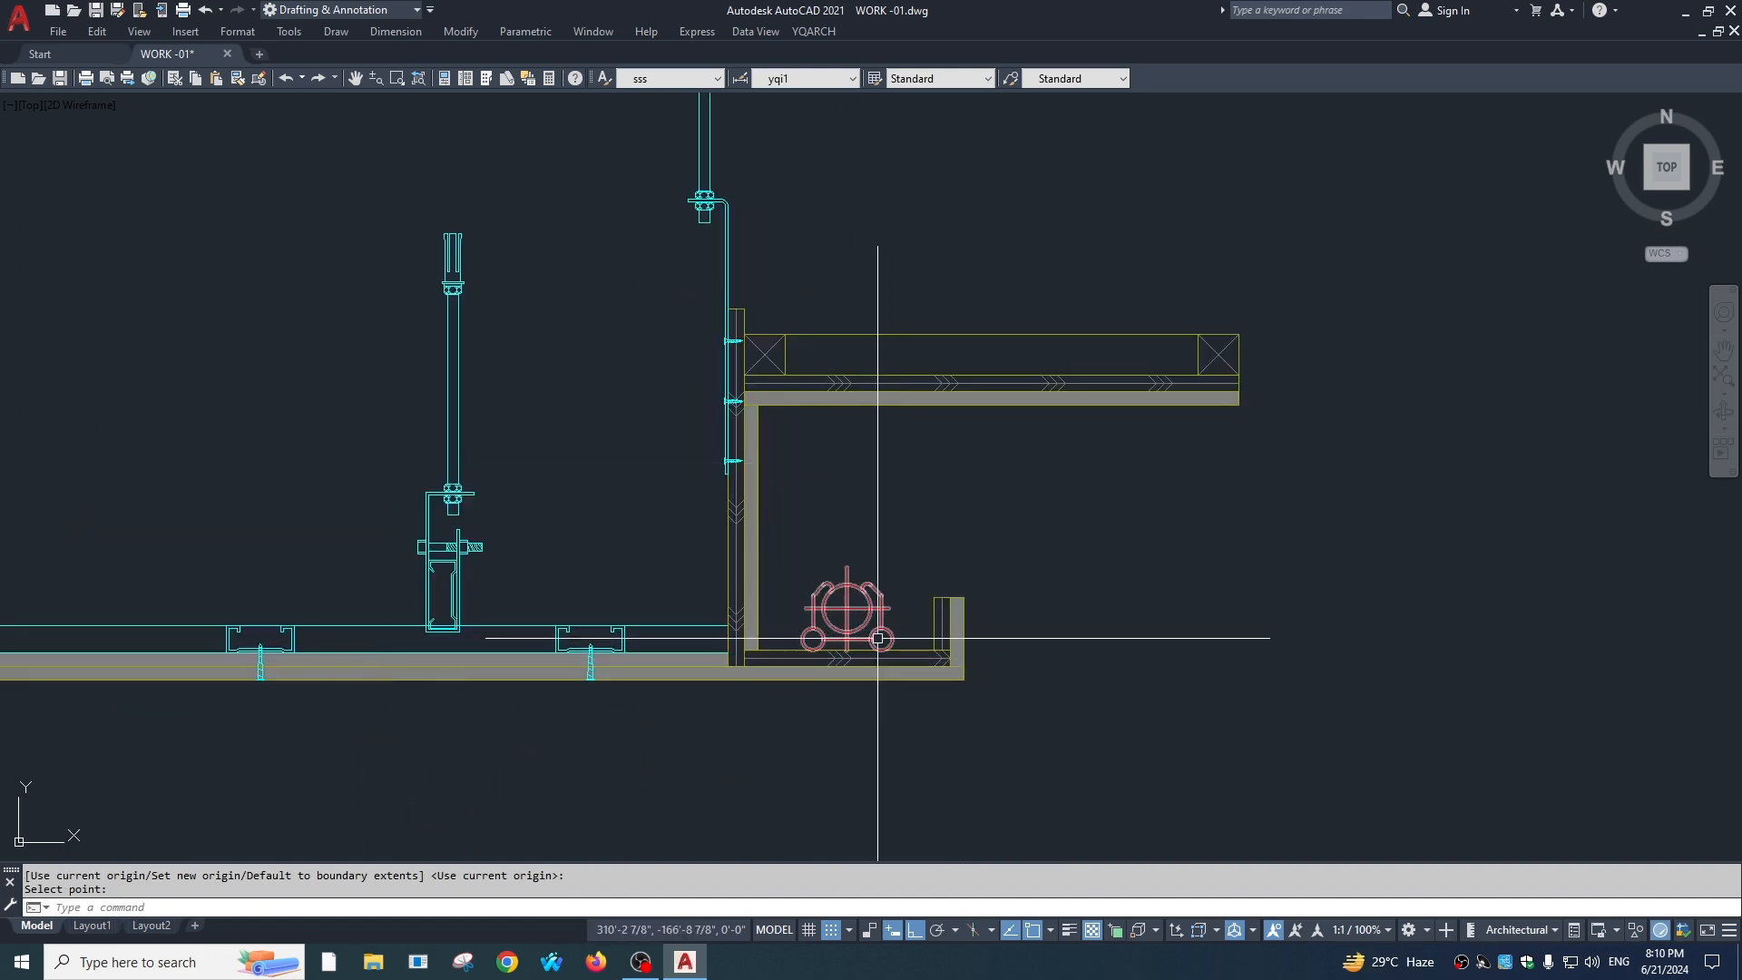
{"action": "scroll", "coordinate": [833, 499], "scroll_direction": "down", "scroll_amount": 2}
{"action": "scroll", "coordinate": [956, 369], "scroll_direction": "down", "scroll_amount": 2}
{"action": "scroll", "coordinate": [907, 506], "scroll_direction": "down", "scroll_amount": 2}
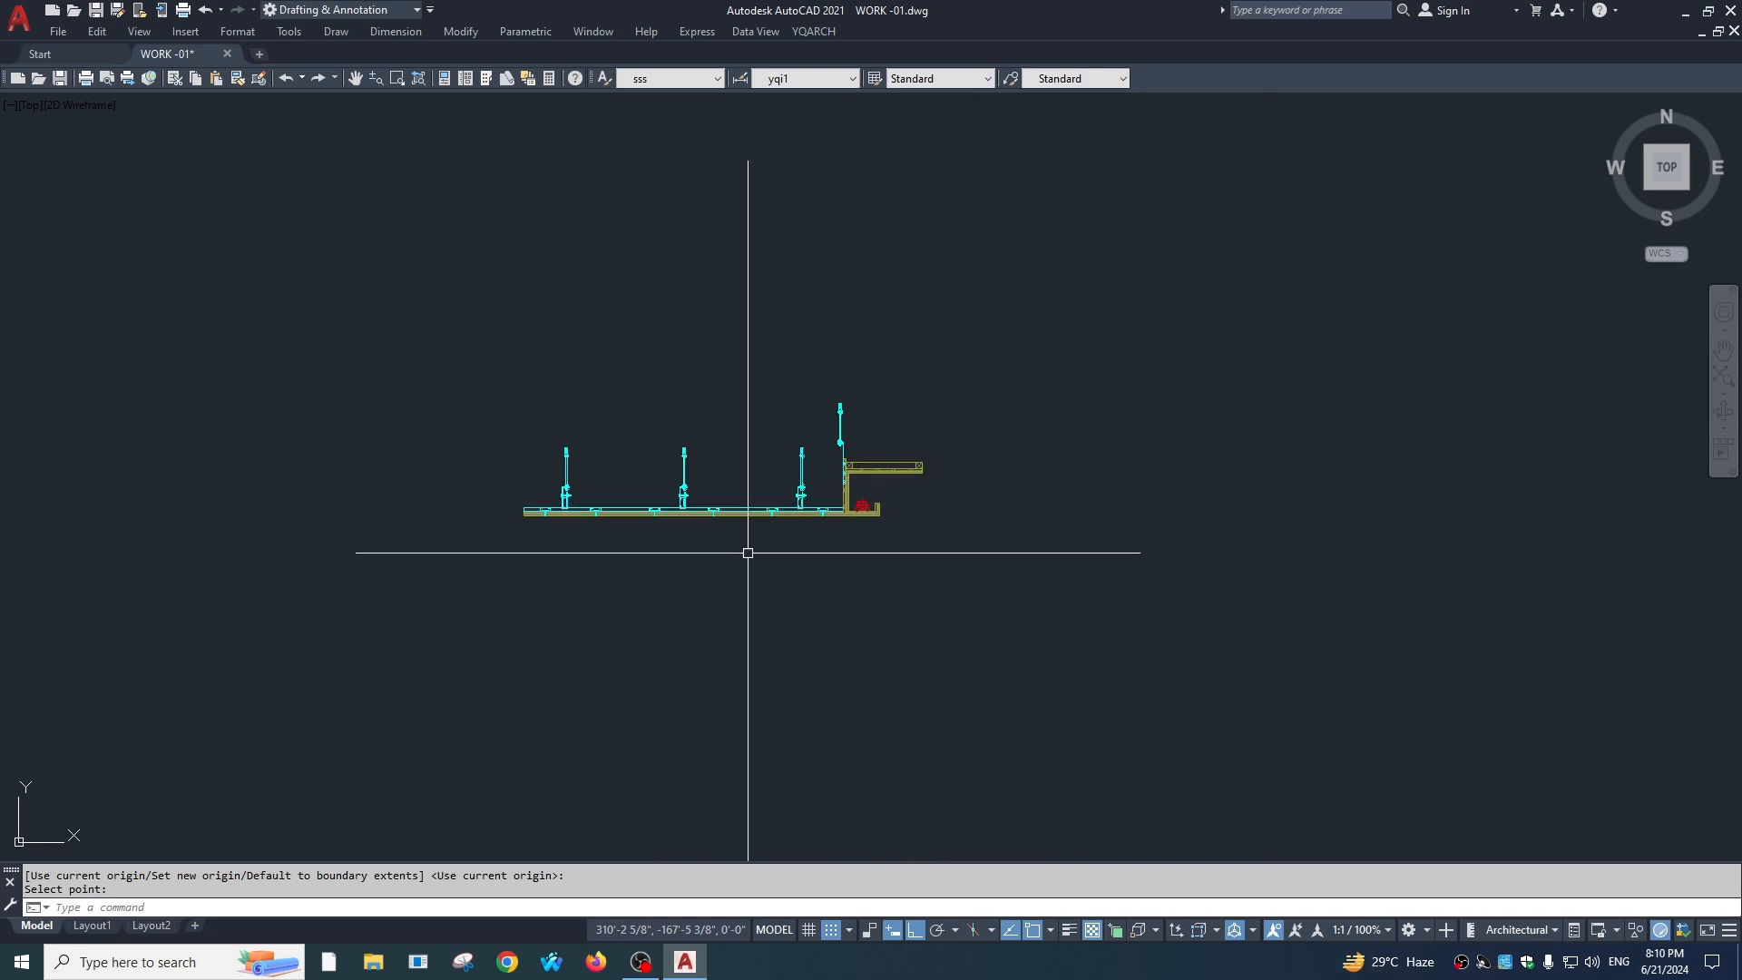
{"action": "scroll", "coordinate": [844, 494], "scroll_direction": "up", "scroll_amount": 4}
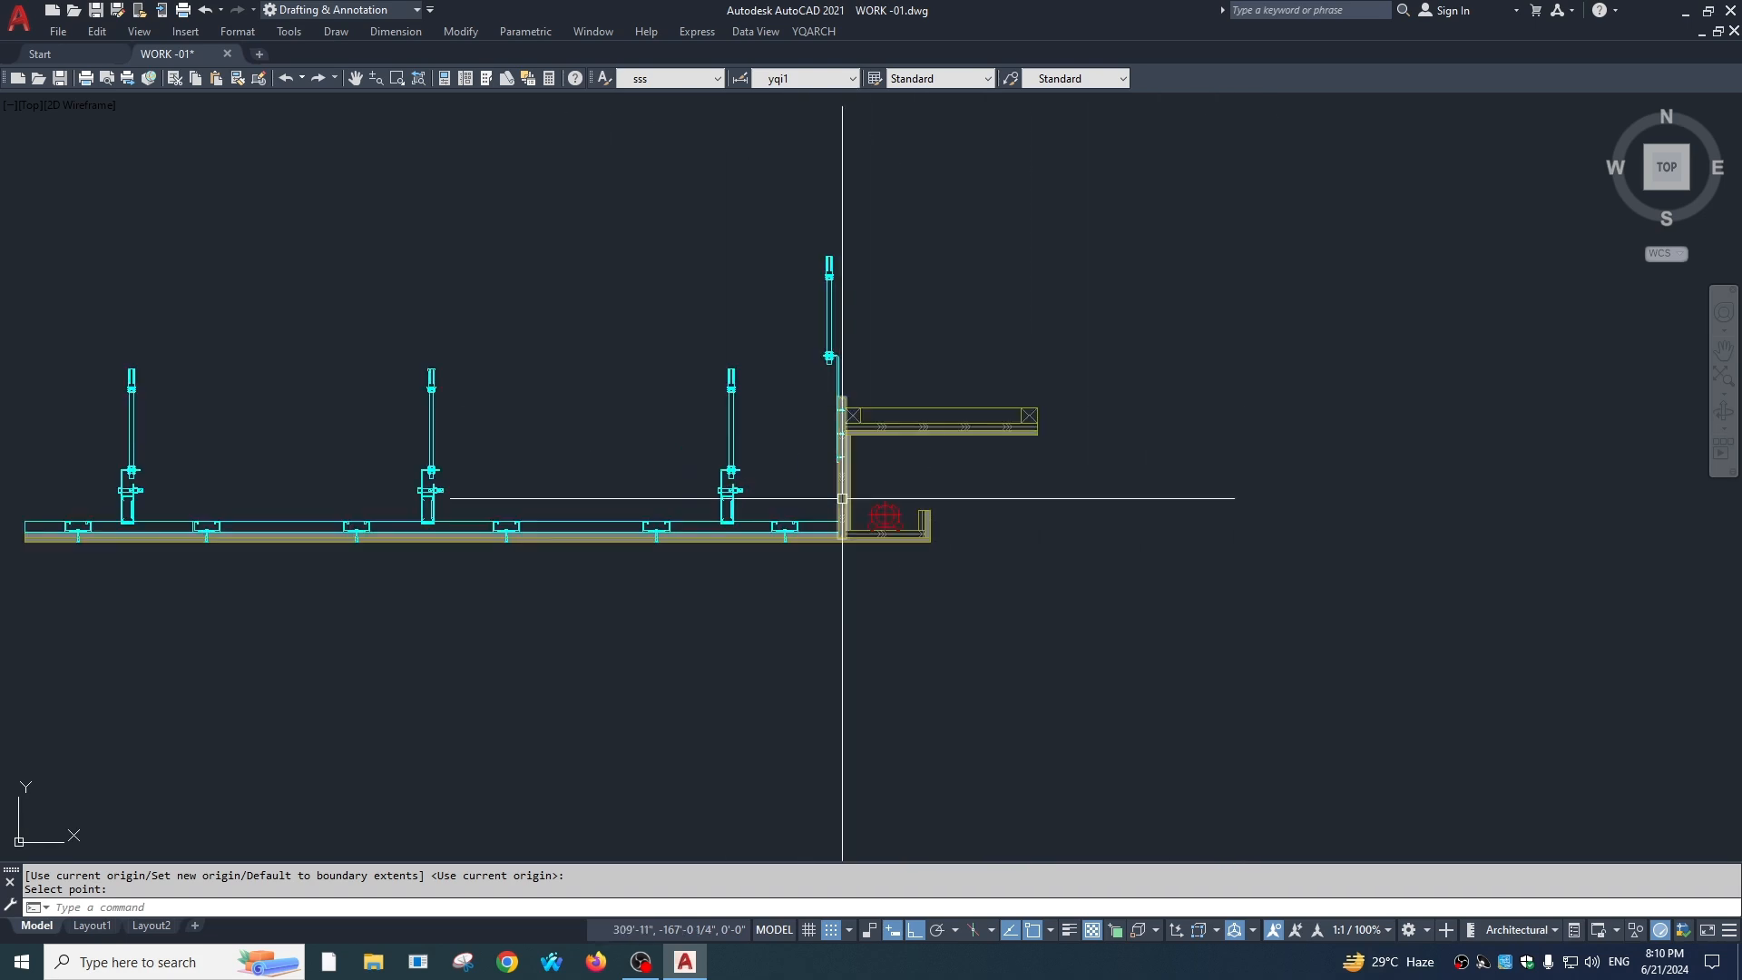
{"action": "scroll", "coordinate": [906, 475], "scroll_direction": "up", "scroll_amount": 3}
{"action": "scroll", "coordinate": [846, 518], "scroll_direction": "up", "scroll_amount": 1}
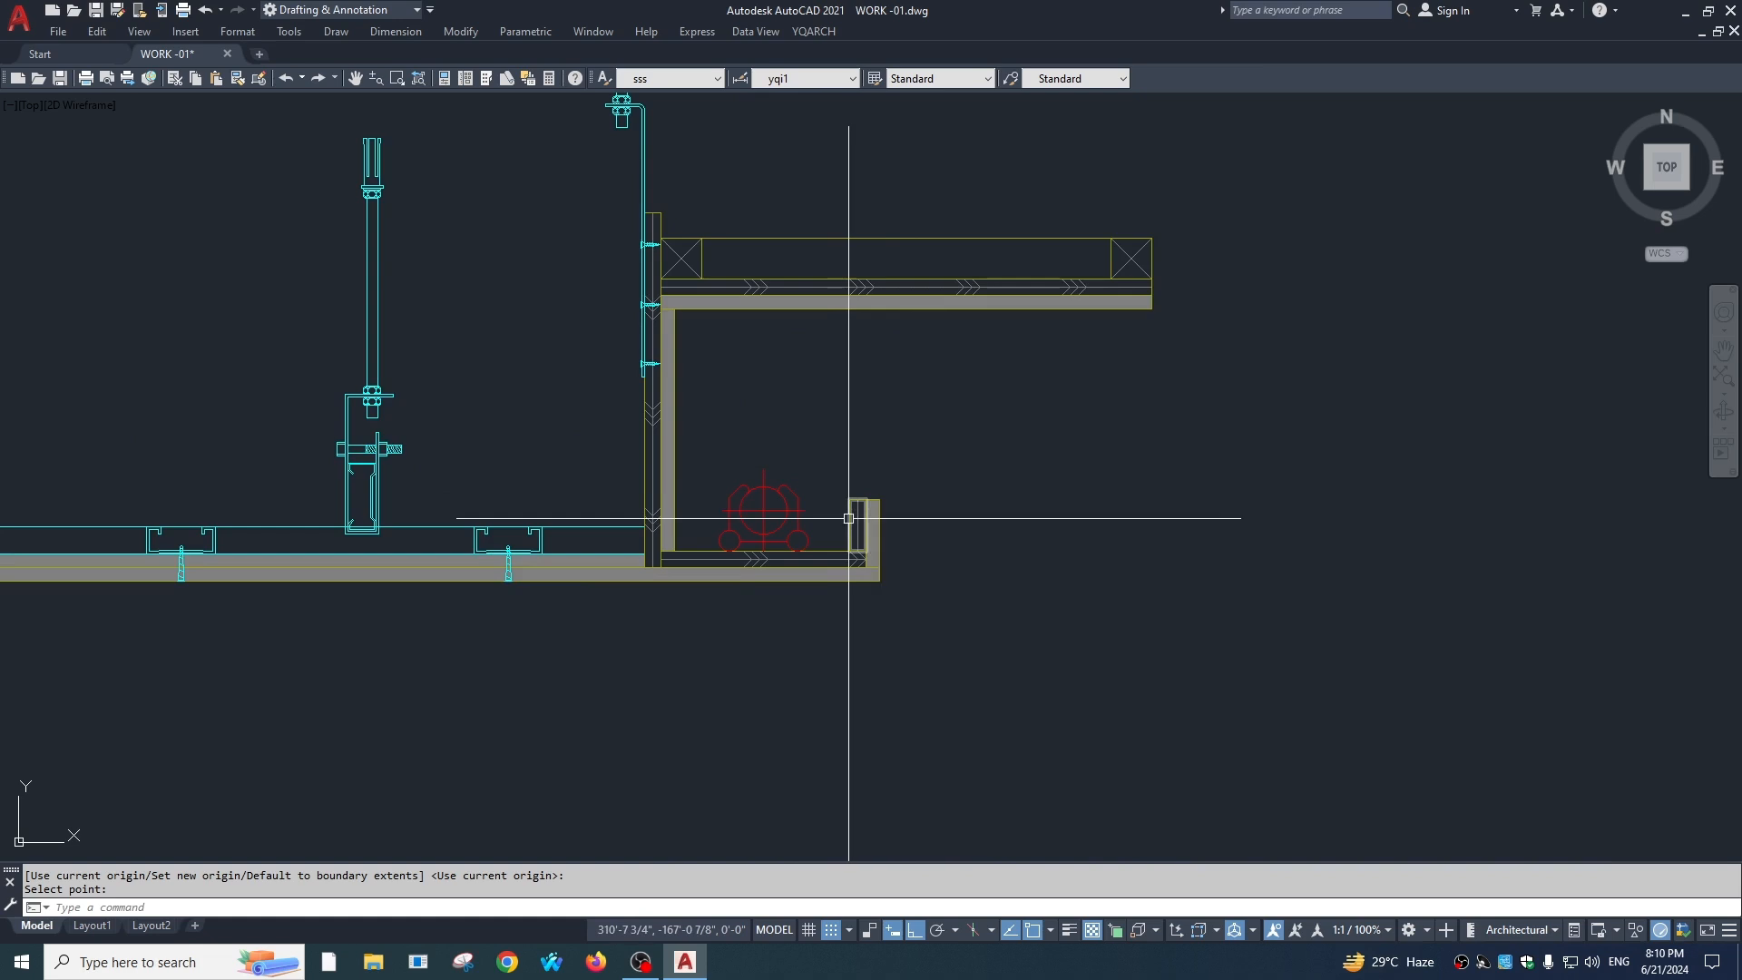
{"action": "scroll", "coordinate": [839, 509], "scroll_direction": "down", "scroll_amount": 6}
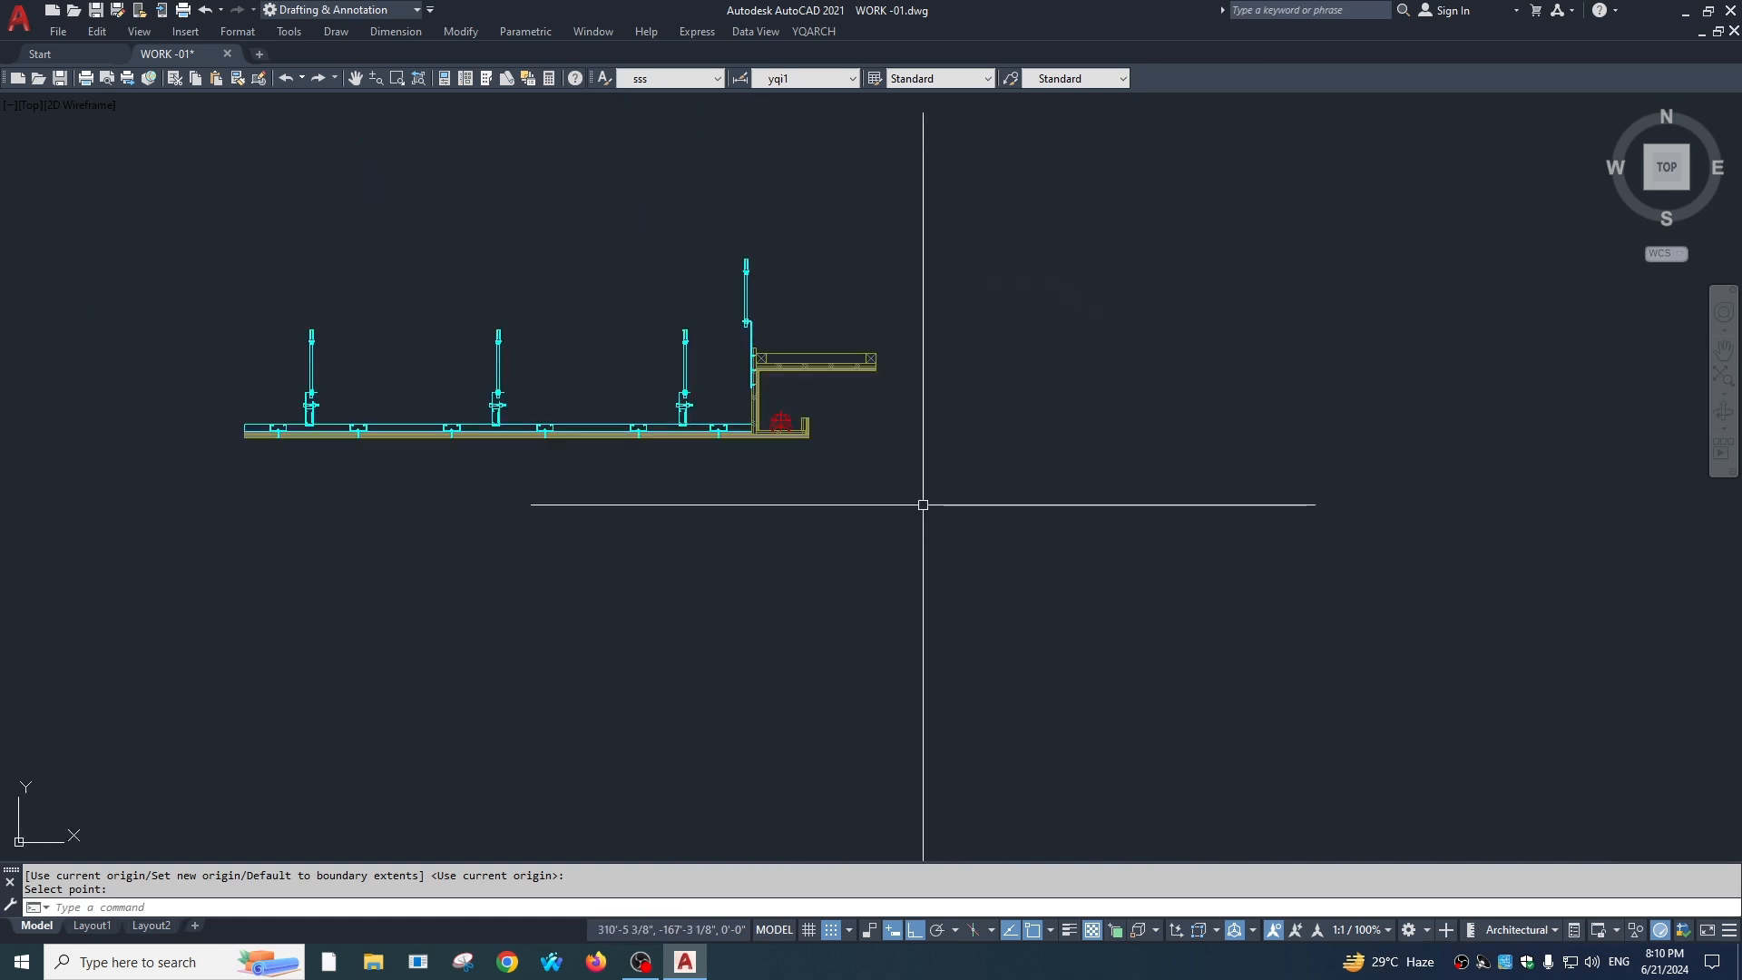